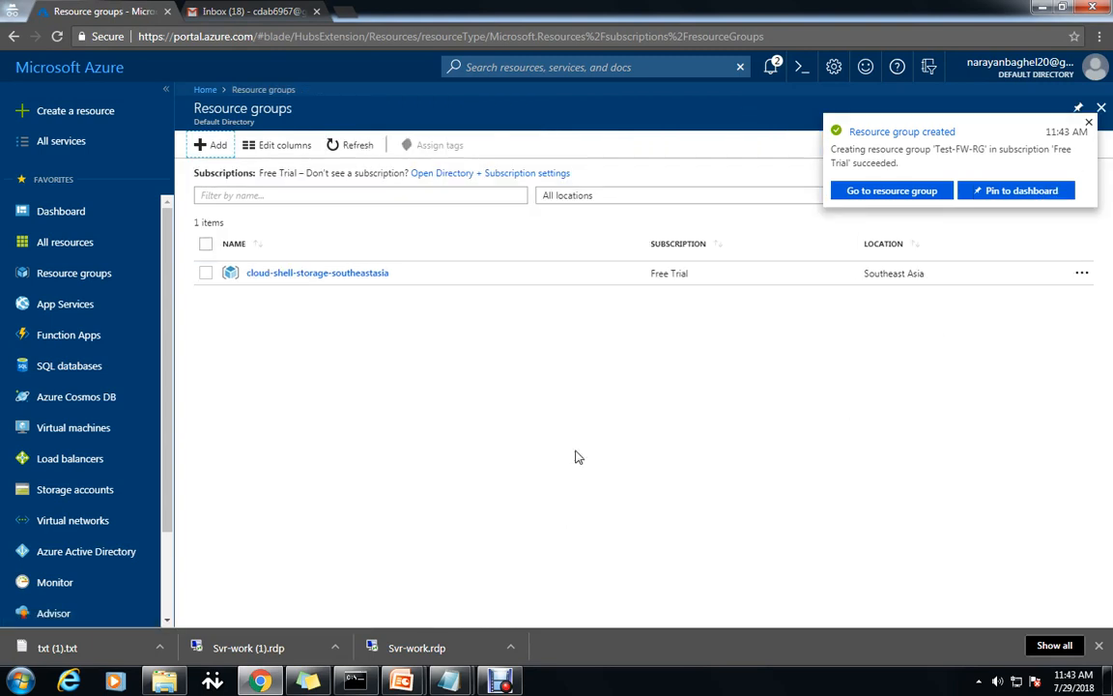
Start a new virtual network and copy the name Test-FW-VN from the setup notes.
left_click(145, 522)
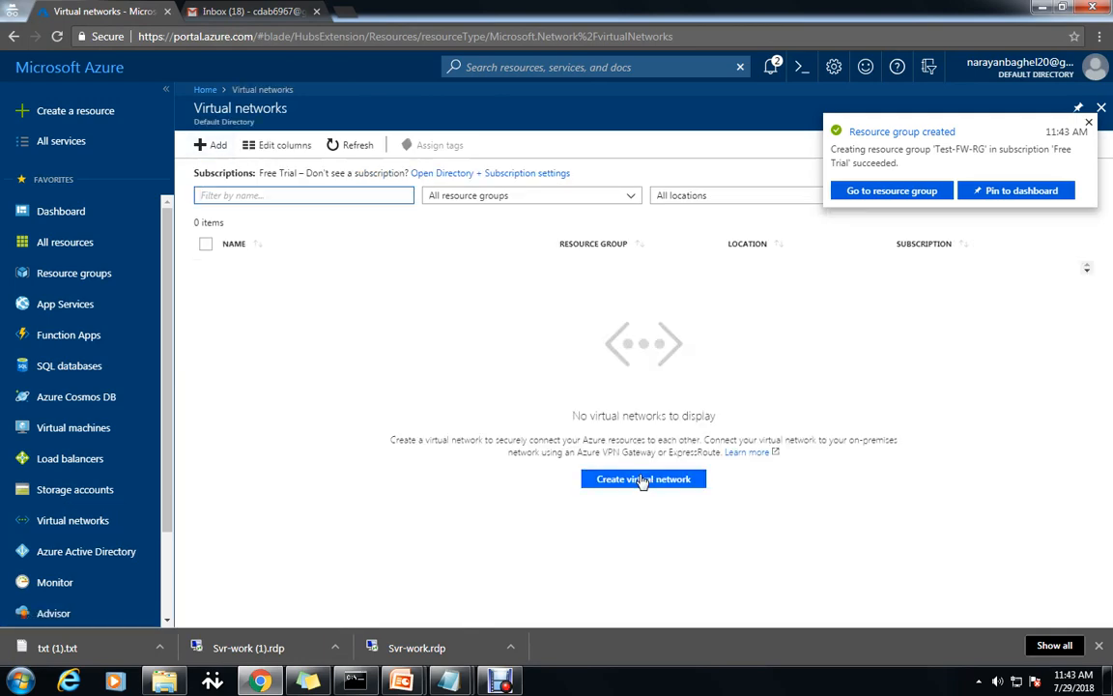
left_click(642, 480)
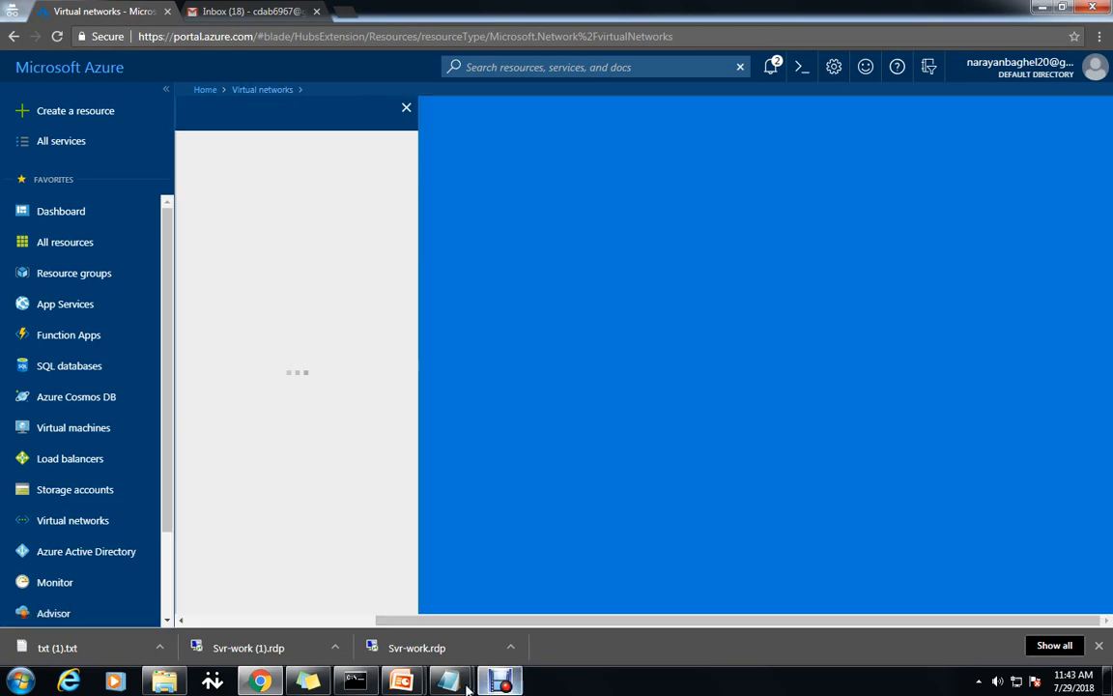
mouse_move(447, 681)
left_click(536, 607)
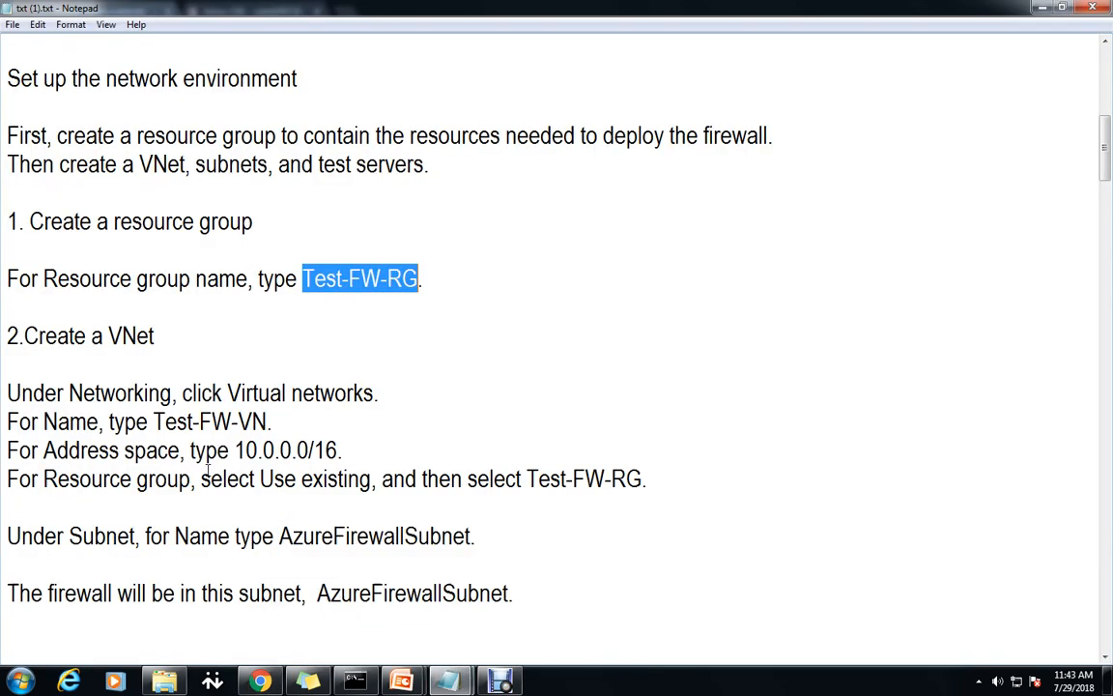
left_click_drag(153, 422, 267, 422)
key("ctrl+c")
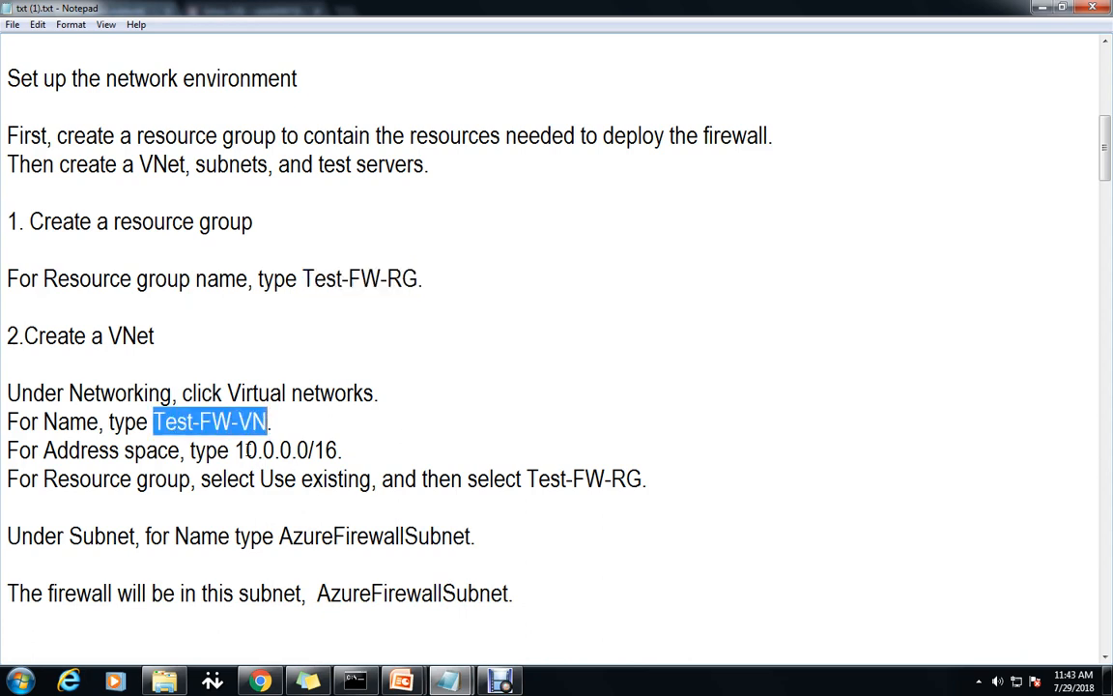
key("alt+Tab")
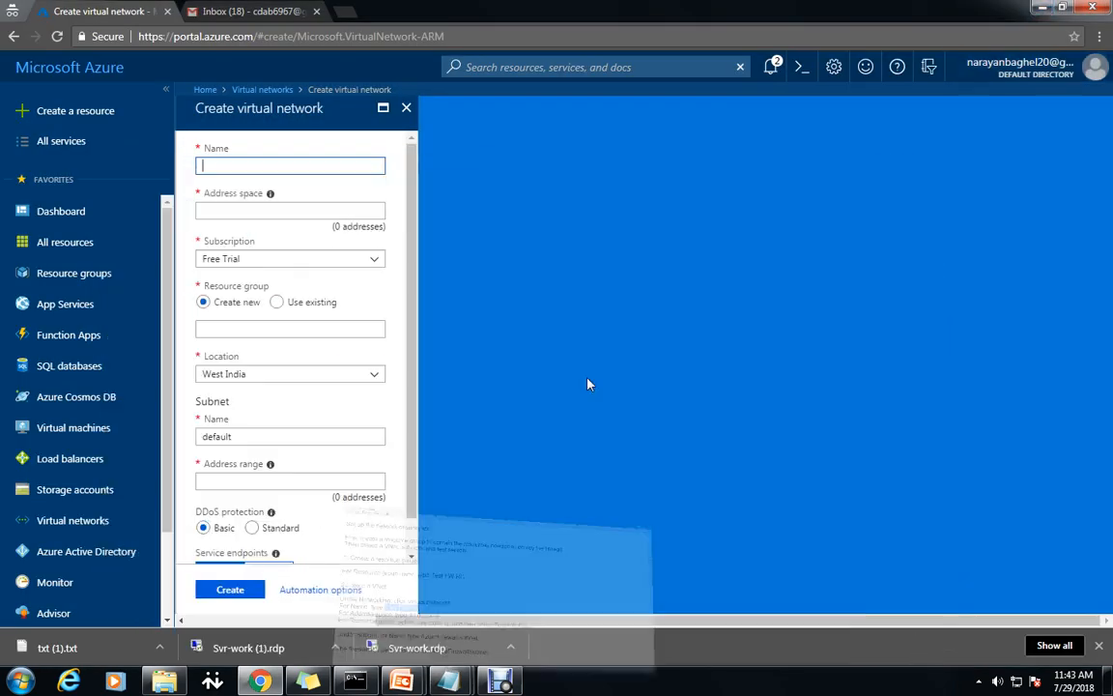
Enter name Test-FW-VN, address space 10.0.0.0/16 and existing resource group Test-FW-RG.
key("ctrl+v")
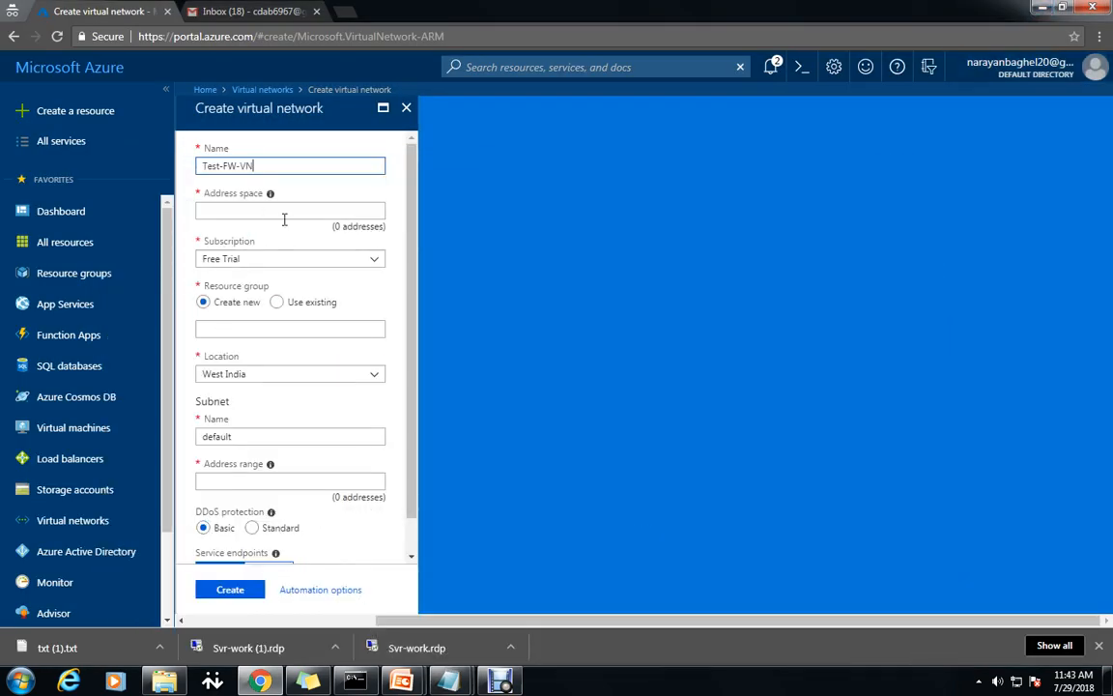
left_click(284, 210)
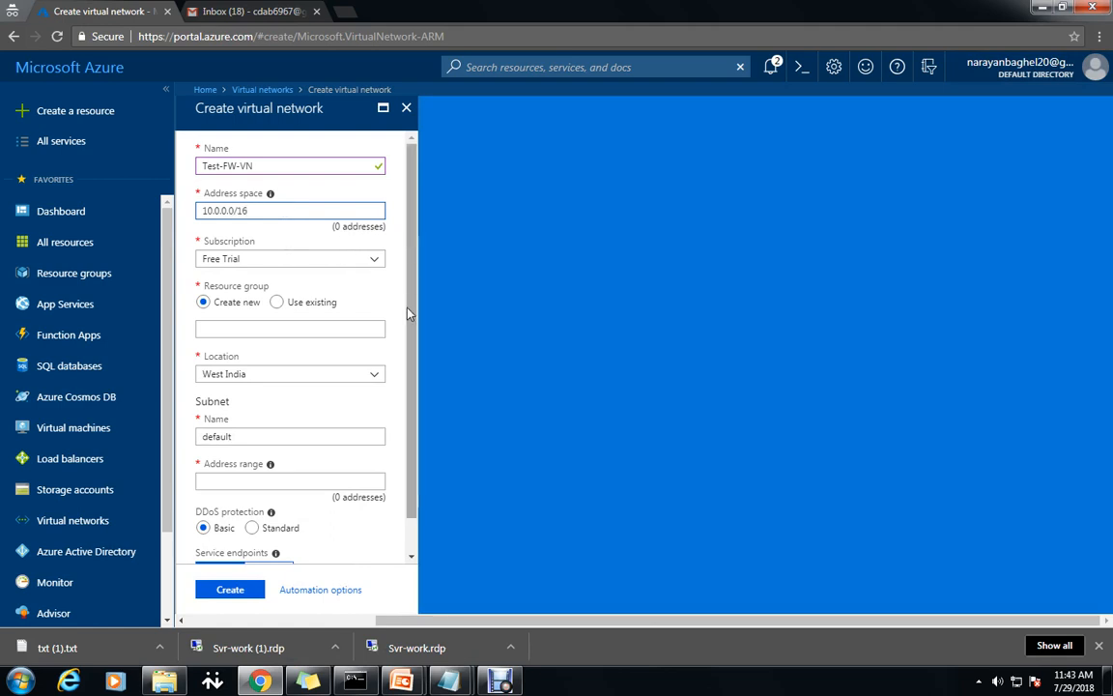
left_click(277, 302)
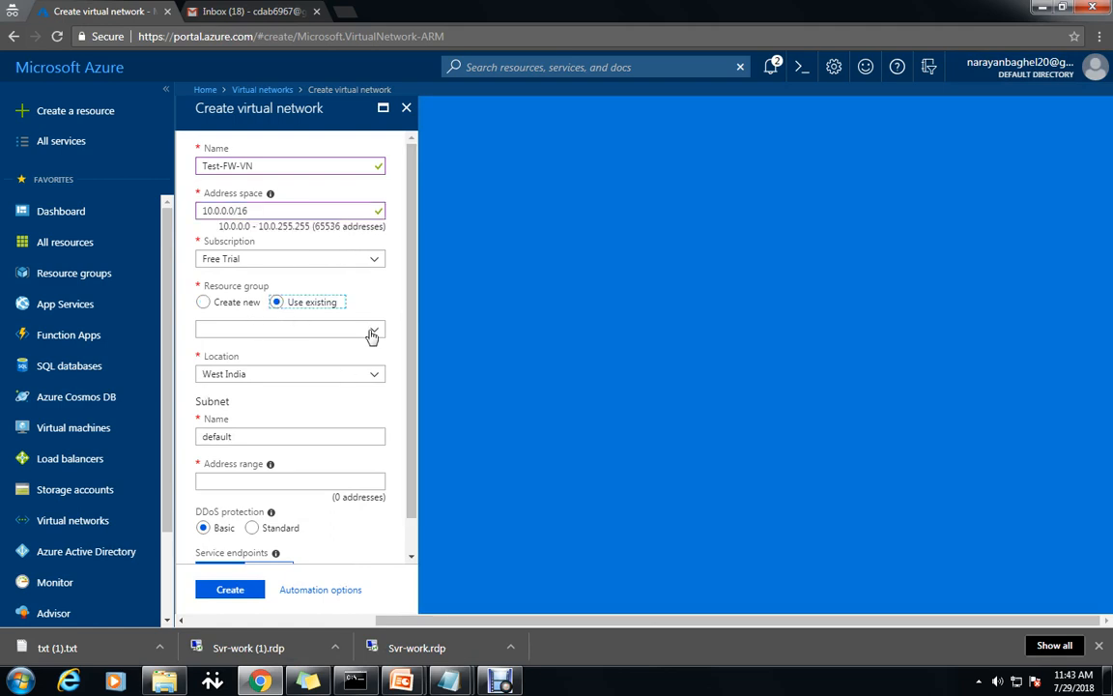
left_click(373, 331)
left_click(269, 367)
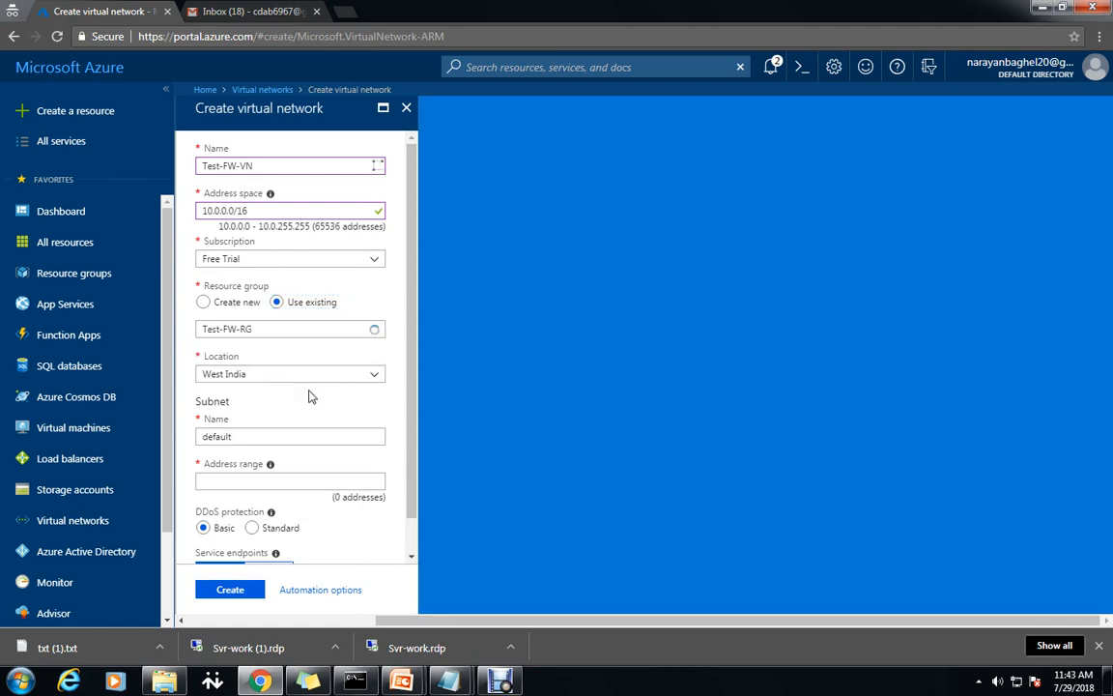
Select the default subnet name and bring the setup notes back up.
double_click(267, 435)
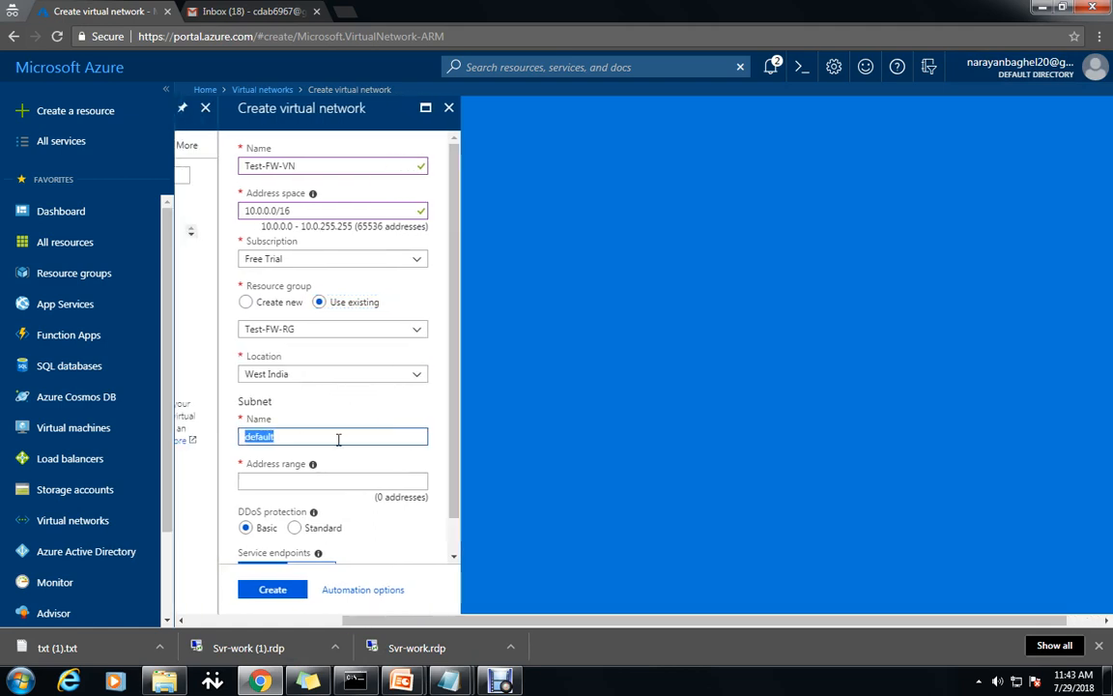
left_click(588, 580)
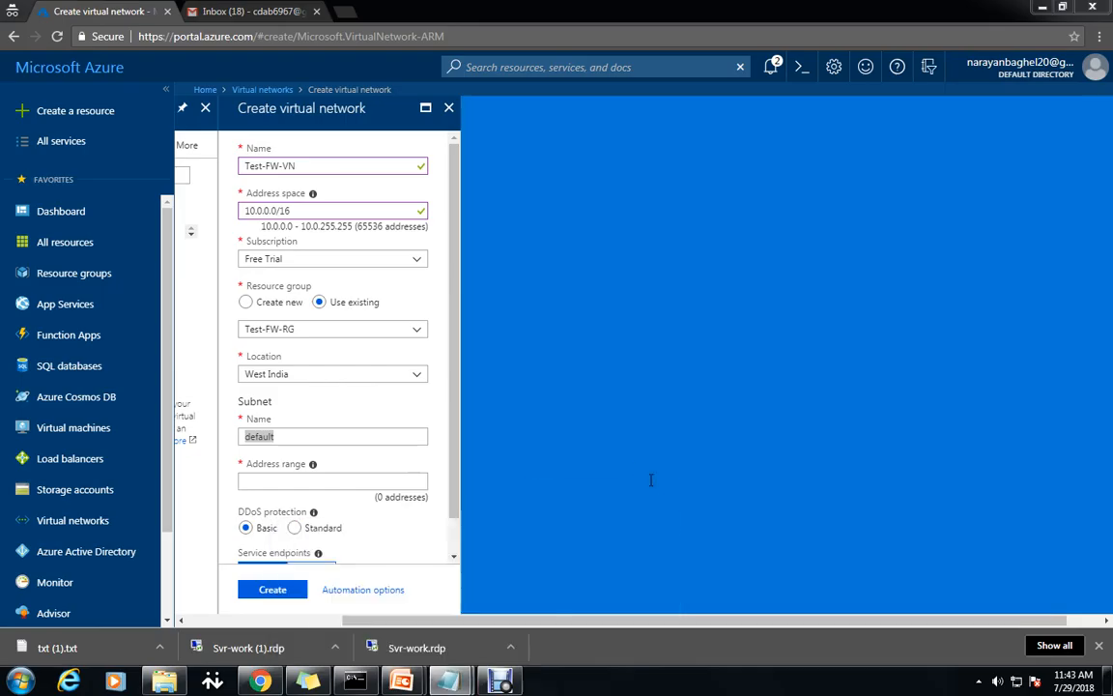
scroll(601, 554, "down", 2)
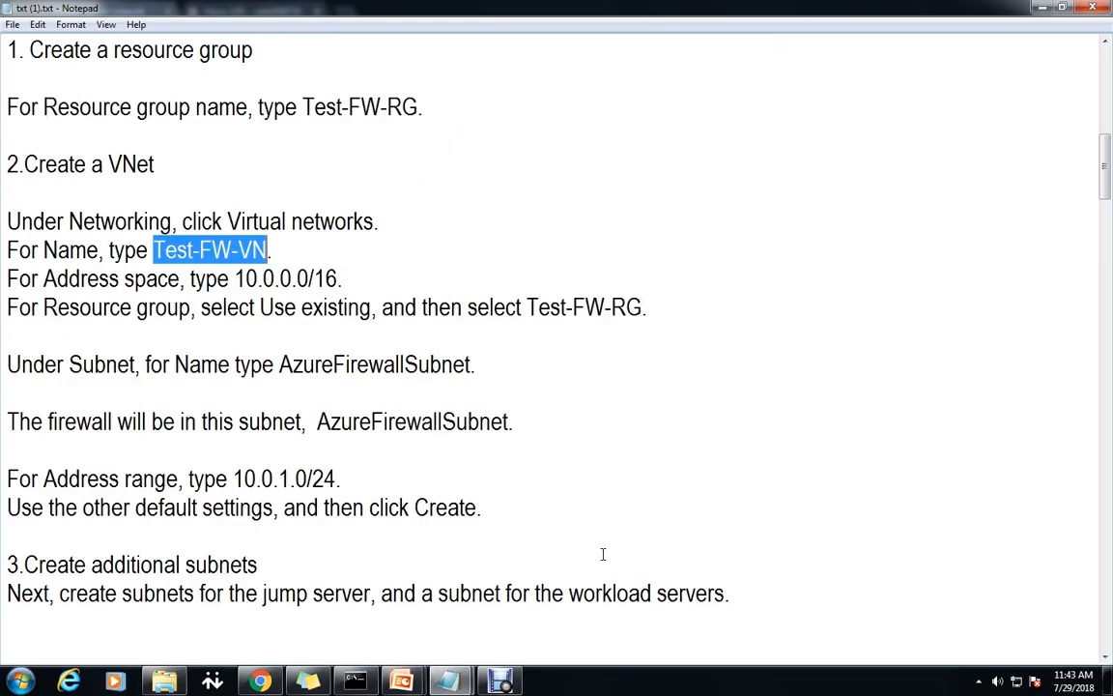
Copy AzureFirewallSubnet from the notes and return to the form's subnet name field.
left_click_drag(316, 421, 510, 422)
key("ctrl+c")
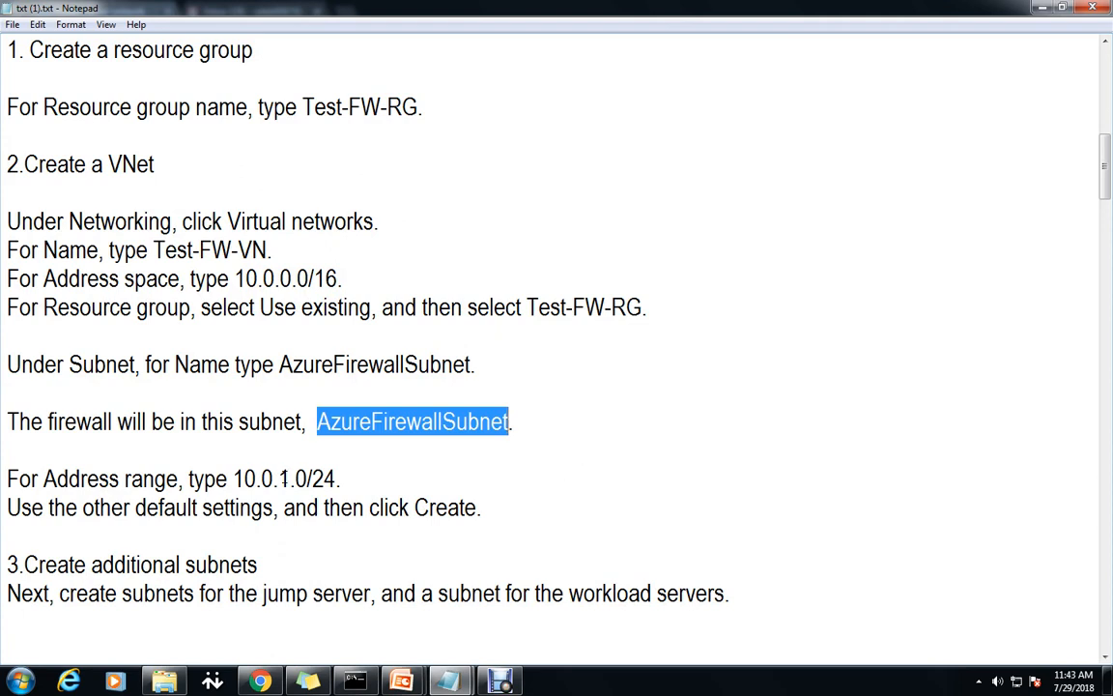
left_click(1042, 8)
left_click(287, 475)
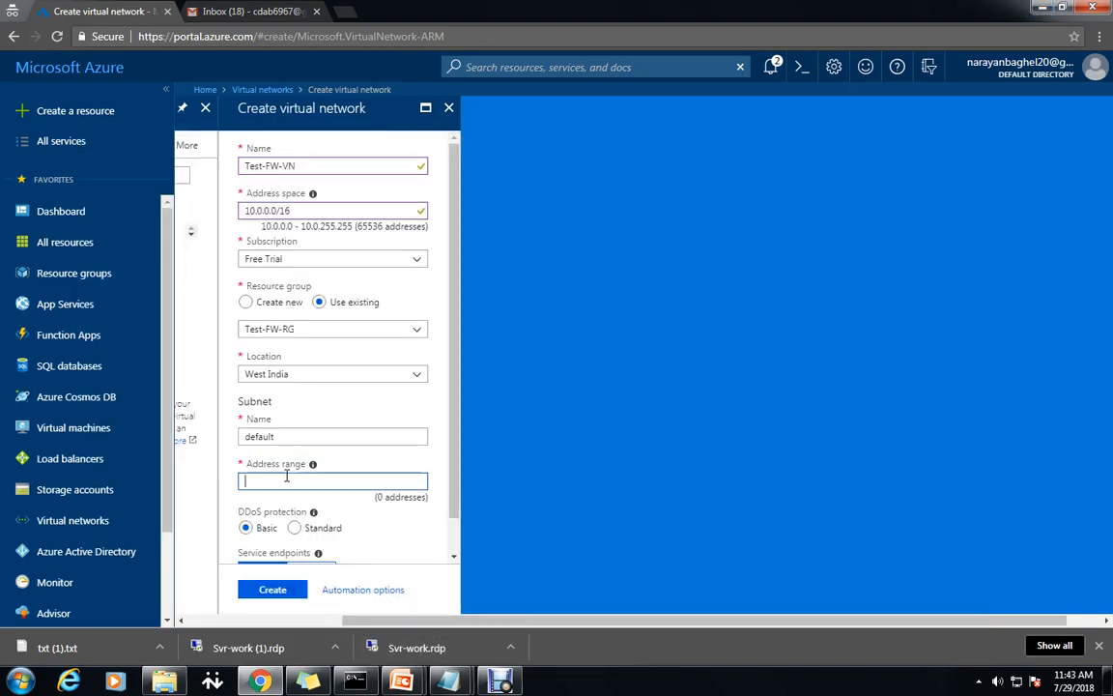
Name the subnet AzureFirewallSubnet with range 10.0.1.0/24 and submit the virtual network.
double_click(297, 436)
key("ctrl+v")
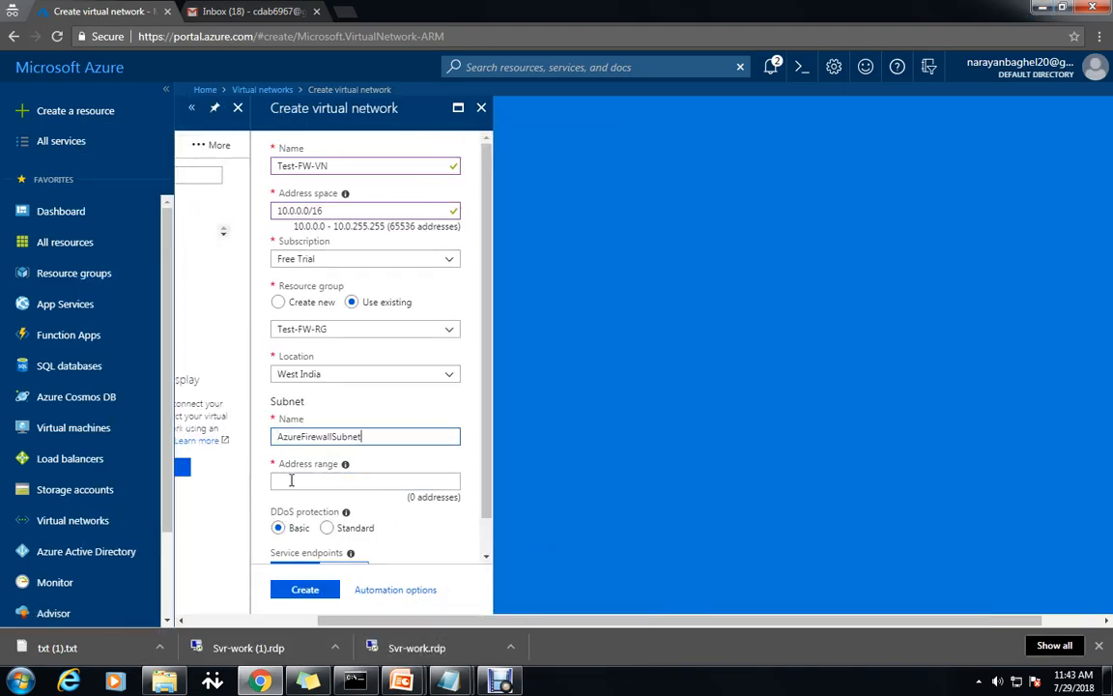
left_click(290, 480)
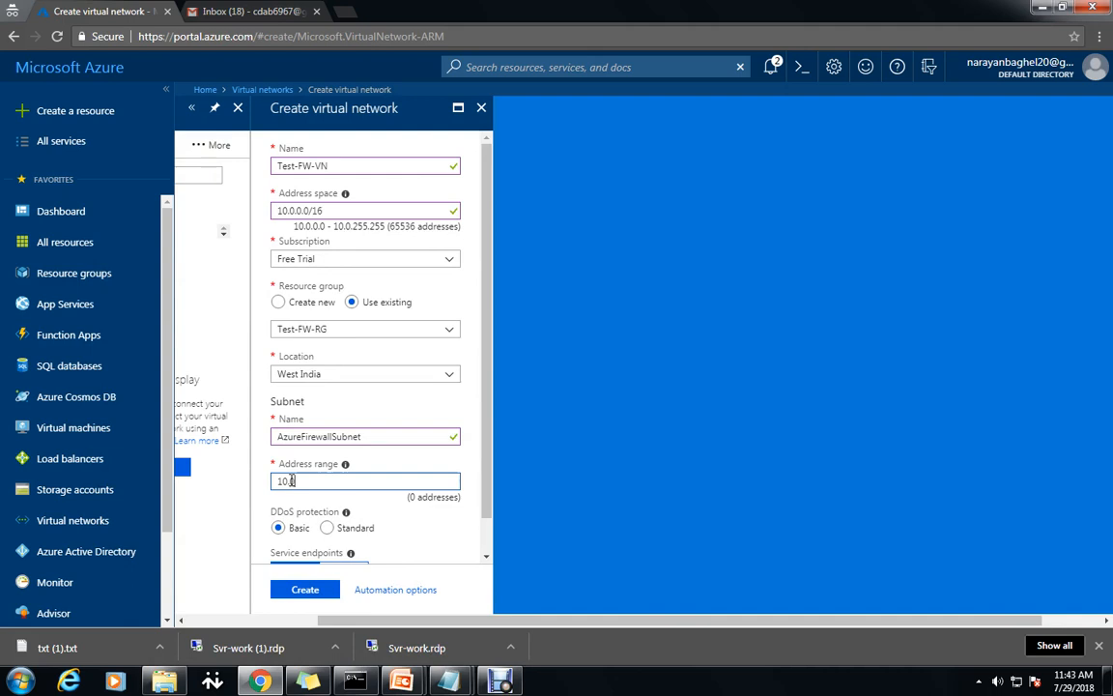
type("10.0.1.0/24")
scroll(438, 455, "down", 1)
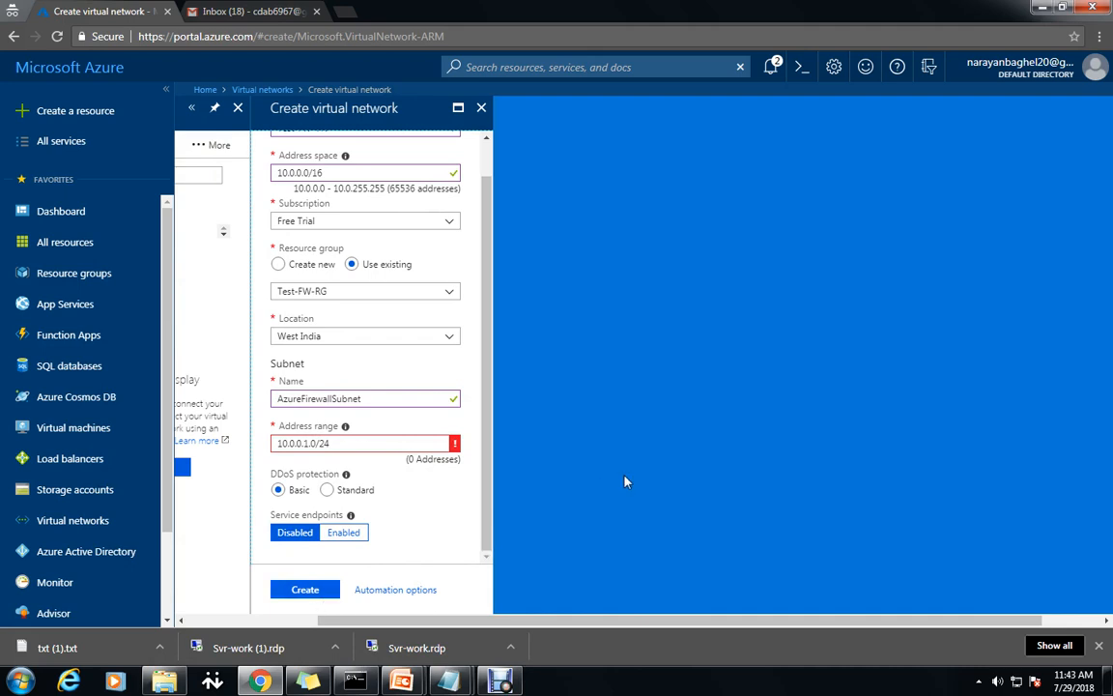
left_click(369, 444)
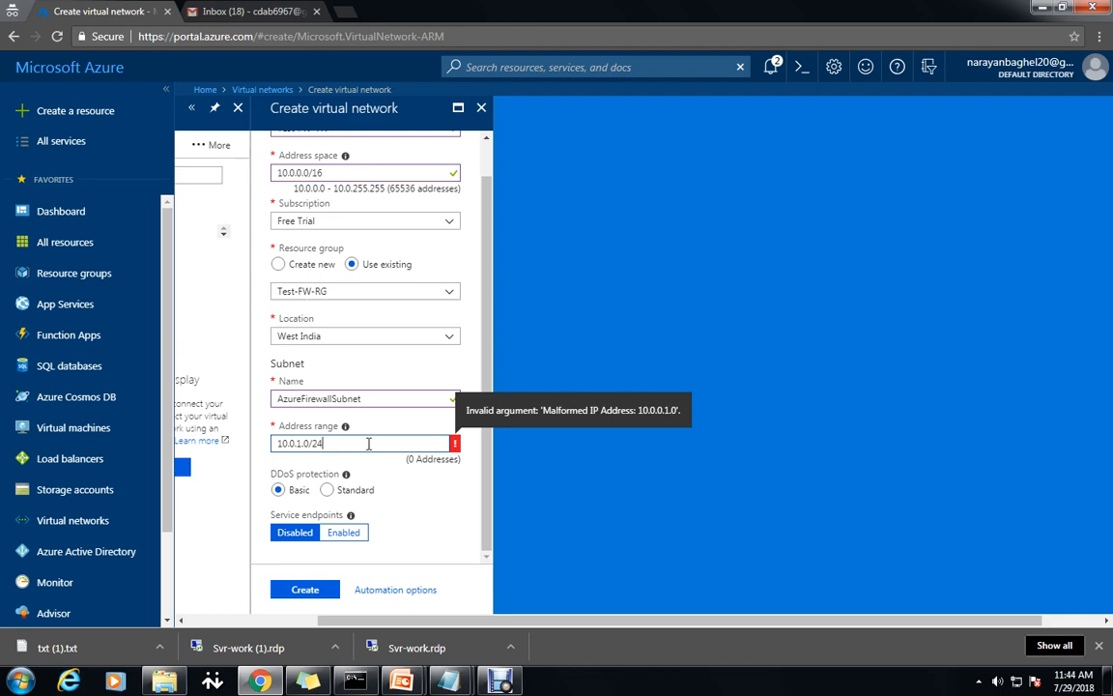
left_click(304, 591)
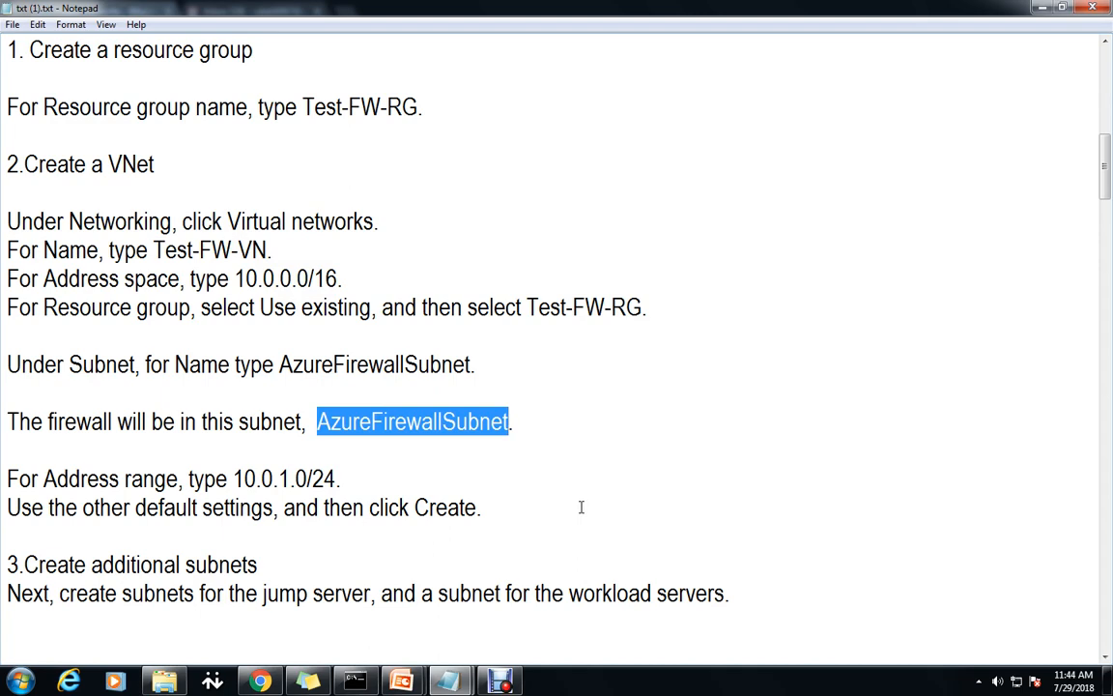
Copy the next subnet name Workload-SN from the notes and return to the portal.
scroll(474, 550, "down", 2)
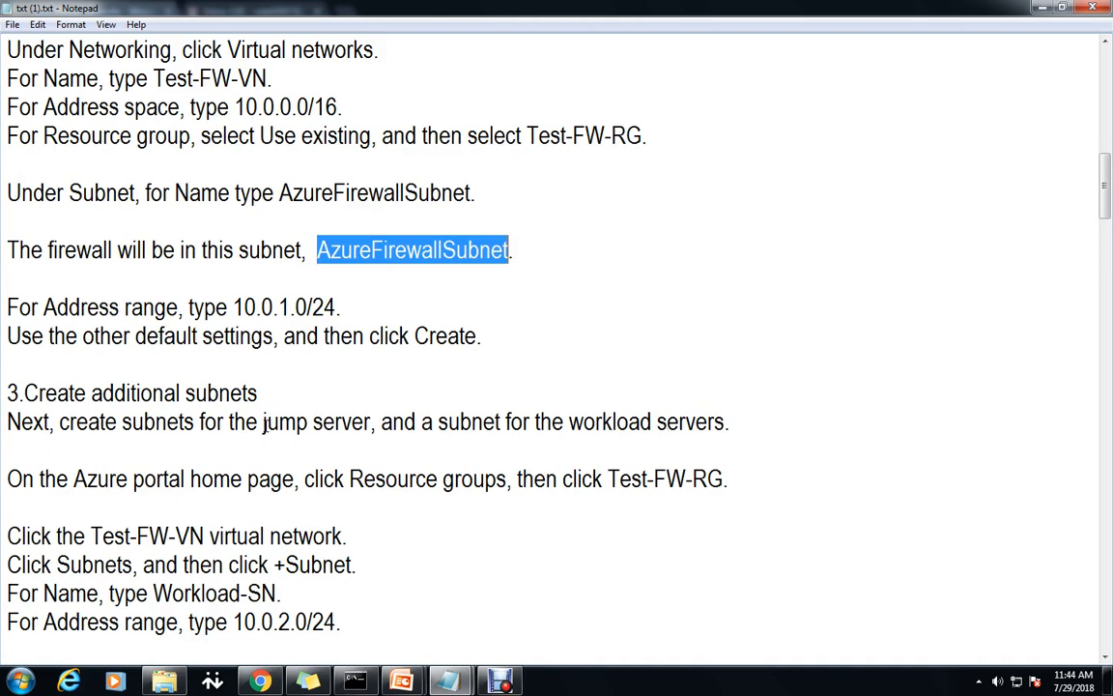
scroll(466, 554, "down", 1)
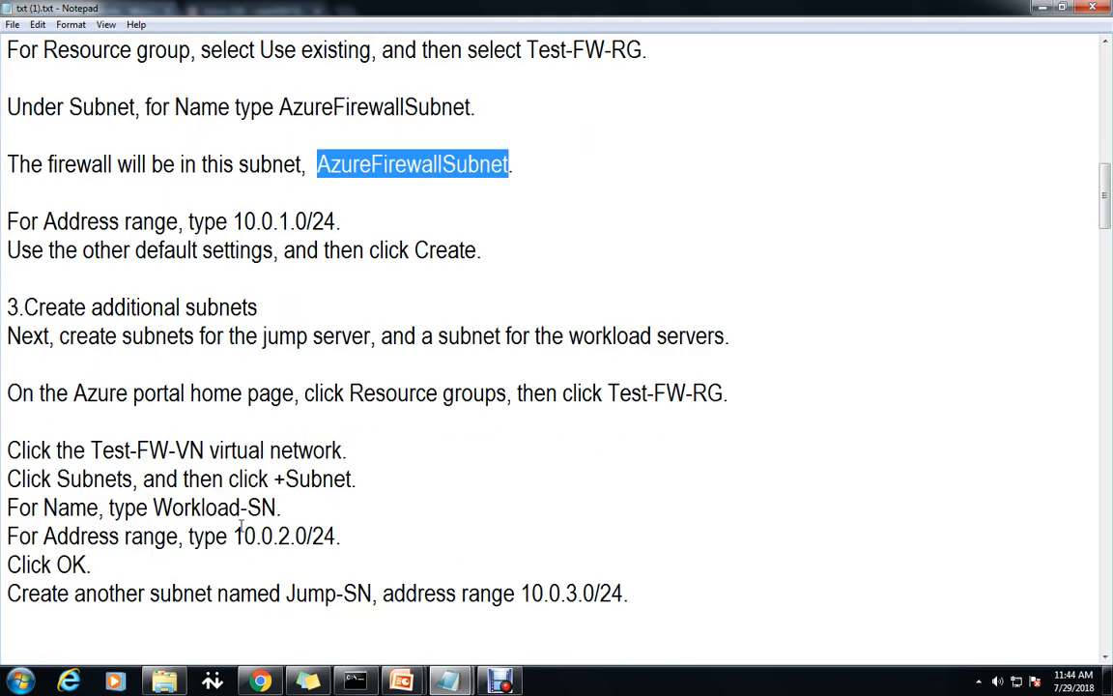
left_click_drag(152, 507, 281, 510)
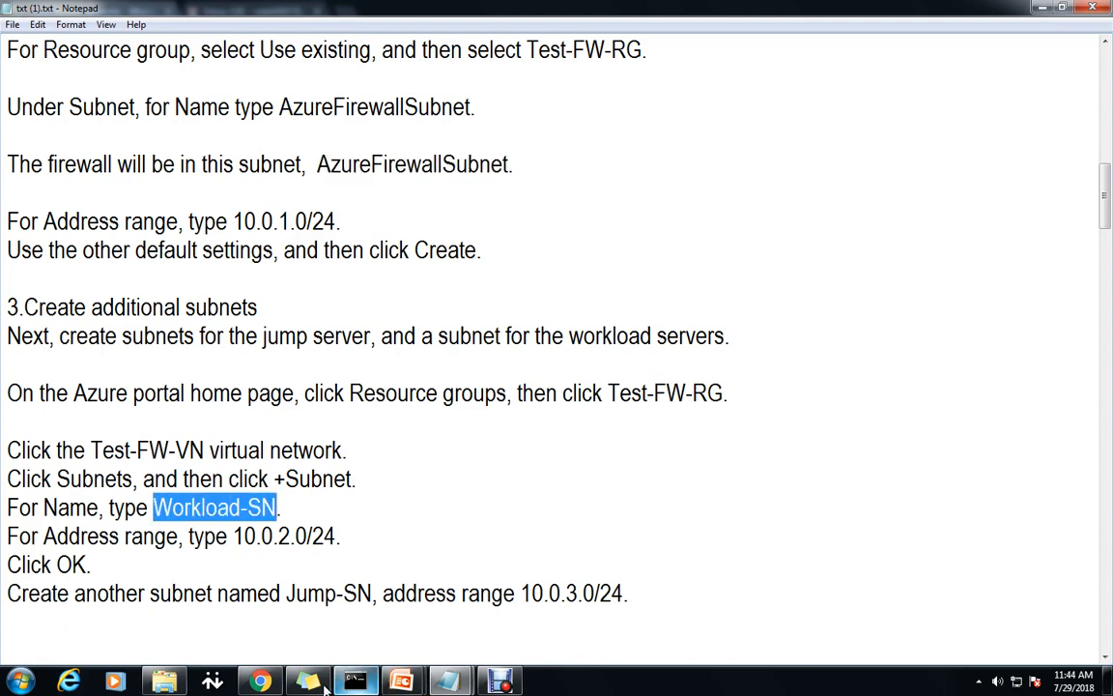
key("alt+Tab")
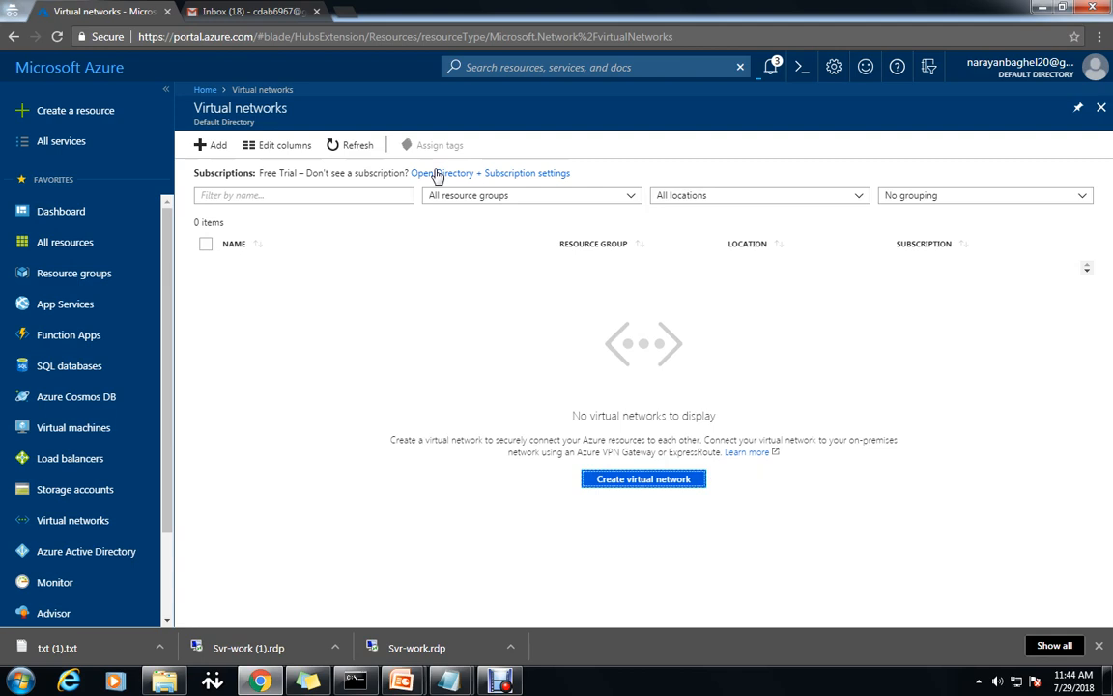
Refresh the list, open Test-FW-VN's subnets and begin adding a subnet.
left_click(356, 146)
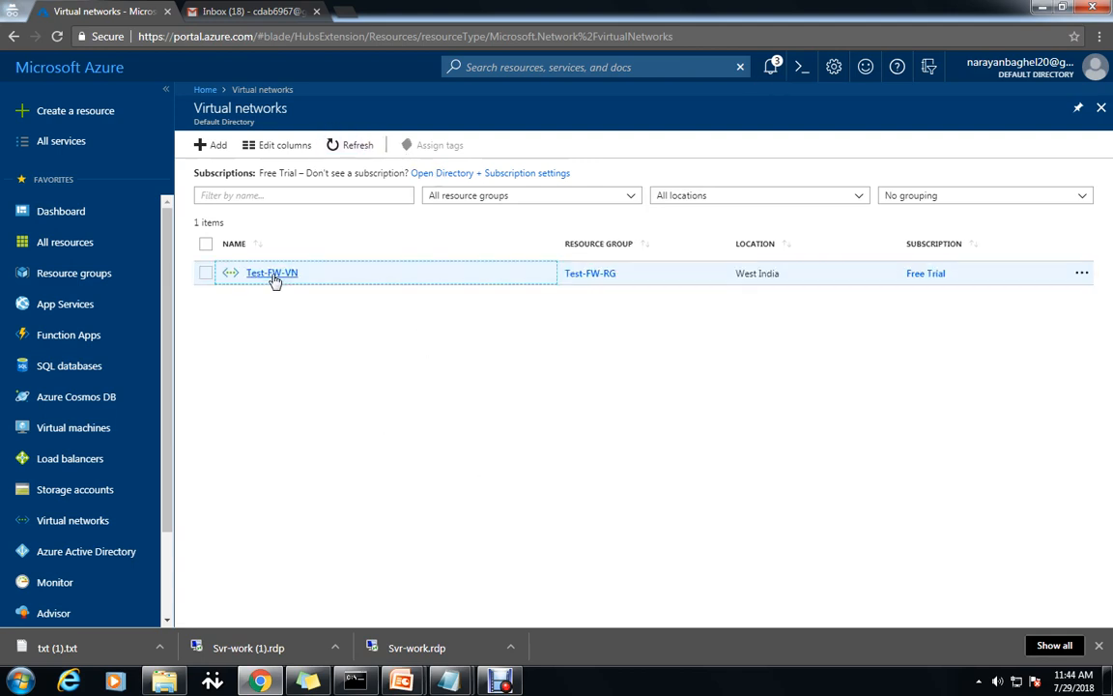
double_click(274, 274)
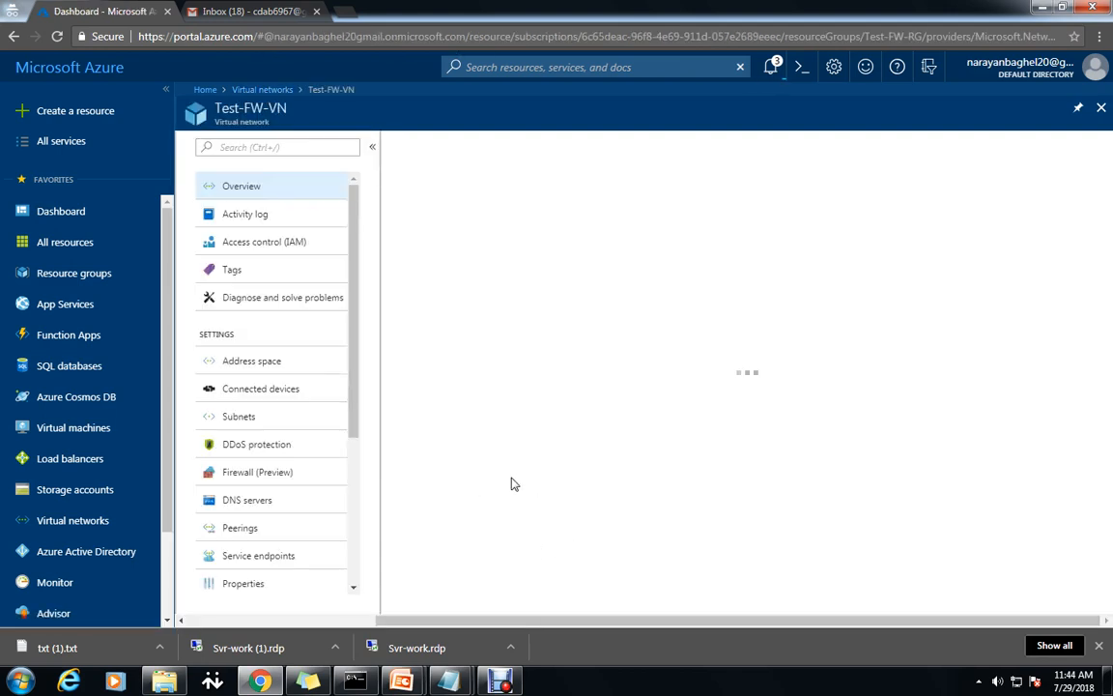
left_click(237, 418)
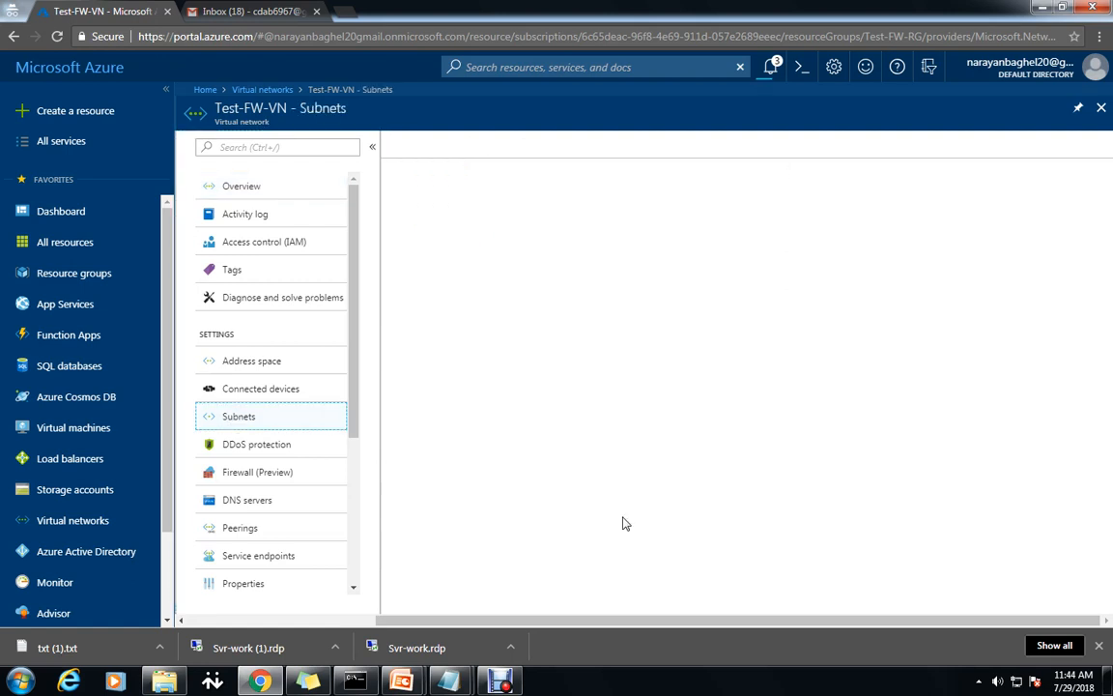
left_click(674, 154)
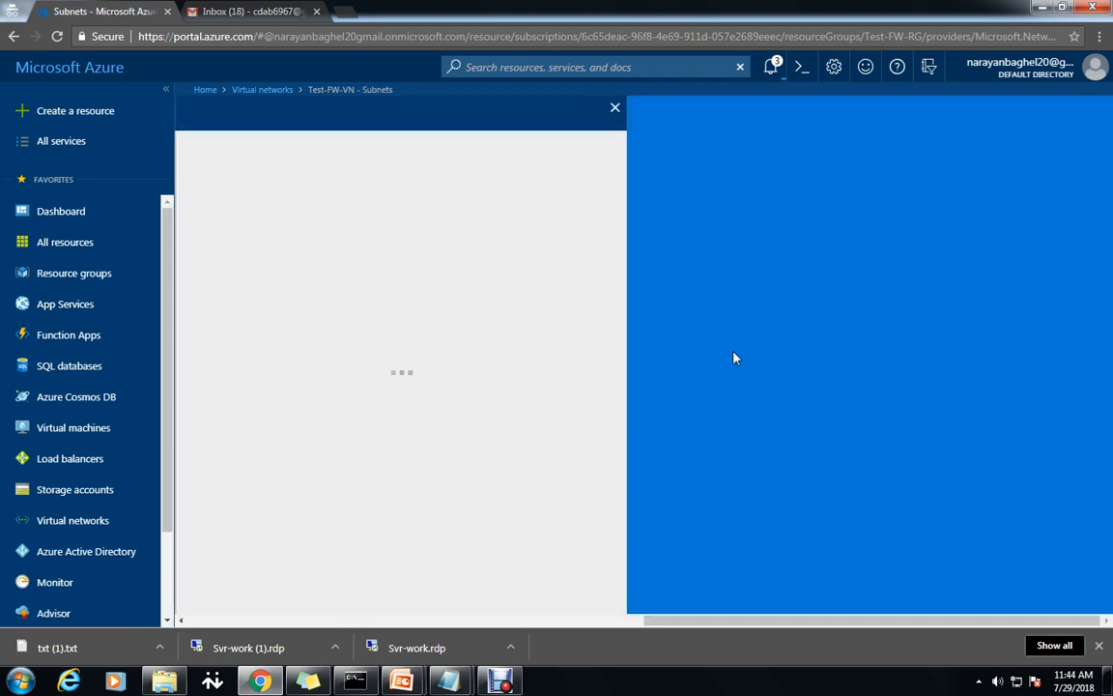
Name the new subnet Workload-SN with address range 10.0.2.0/24, then bring up the notes.
left_click(277, 165)
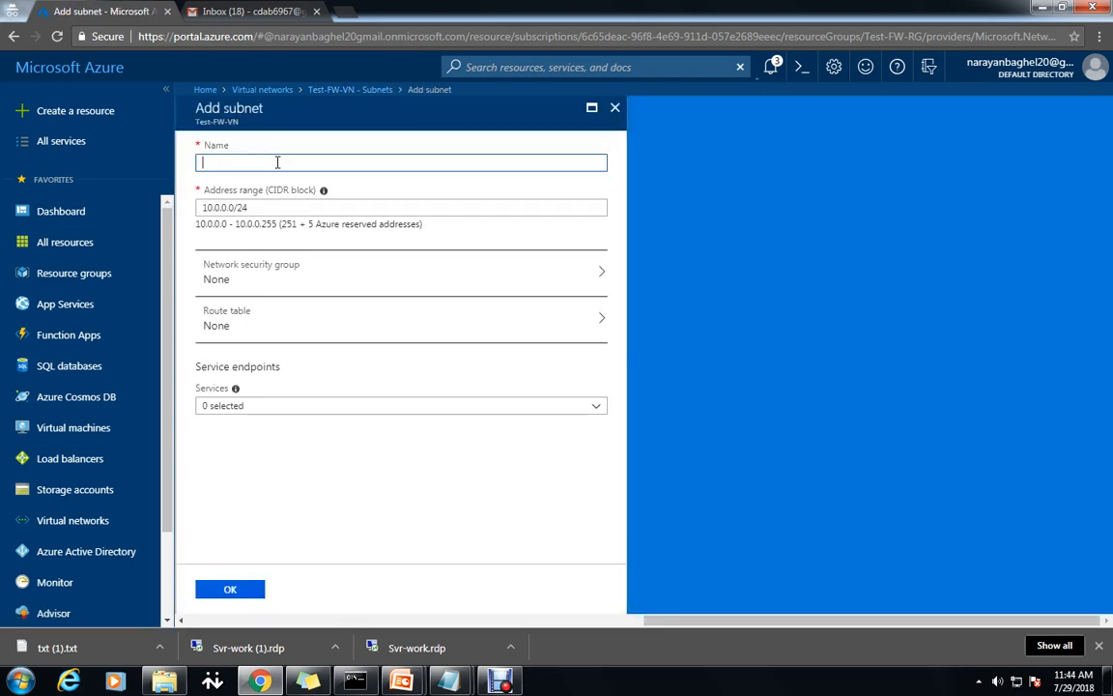
type("Workload-SN")
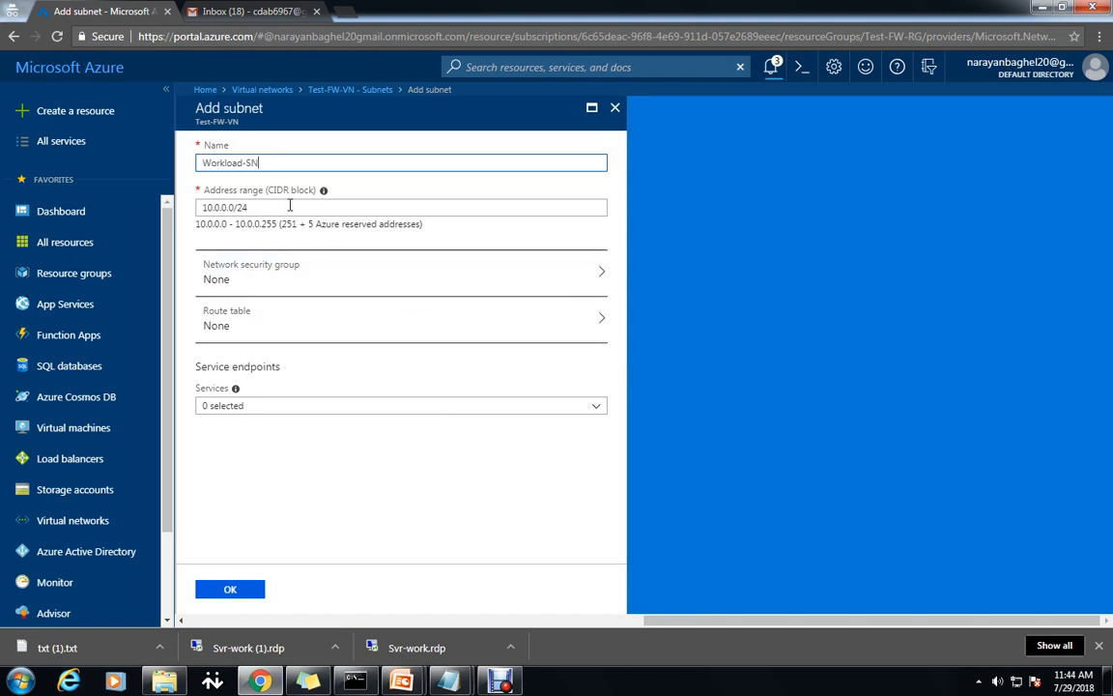
left_click(306, 206)
key("Left")
key("Left")
key("Left")
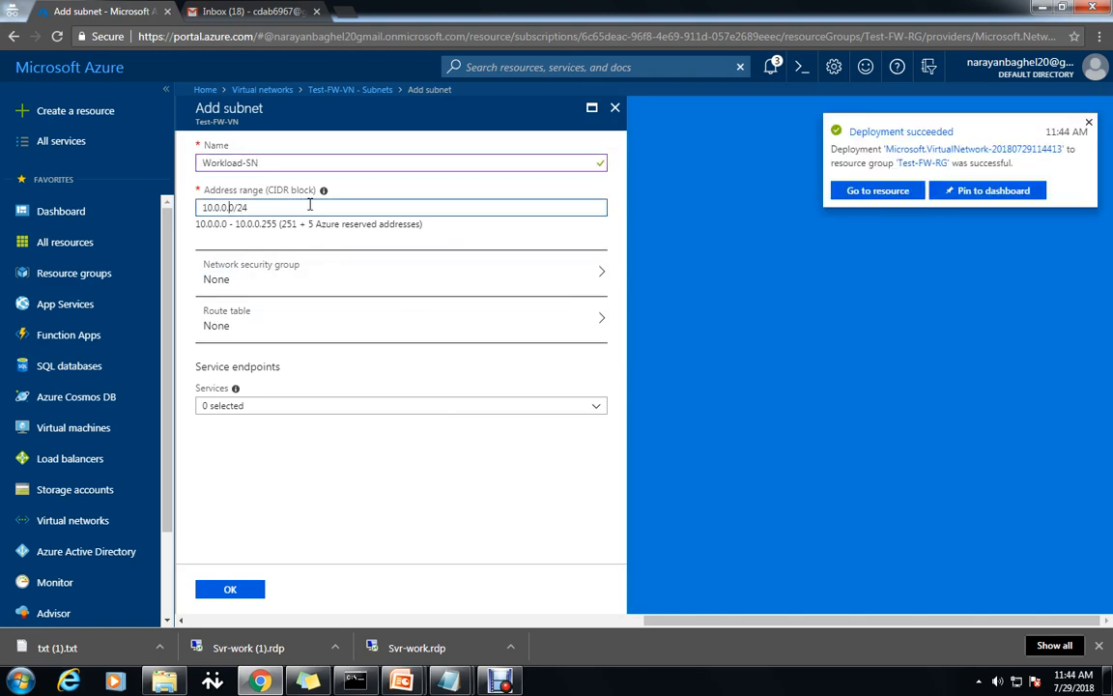
key("BackSpace")
type("2")
mouse_move(448, 681)
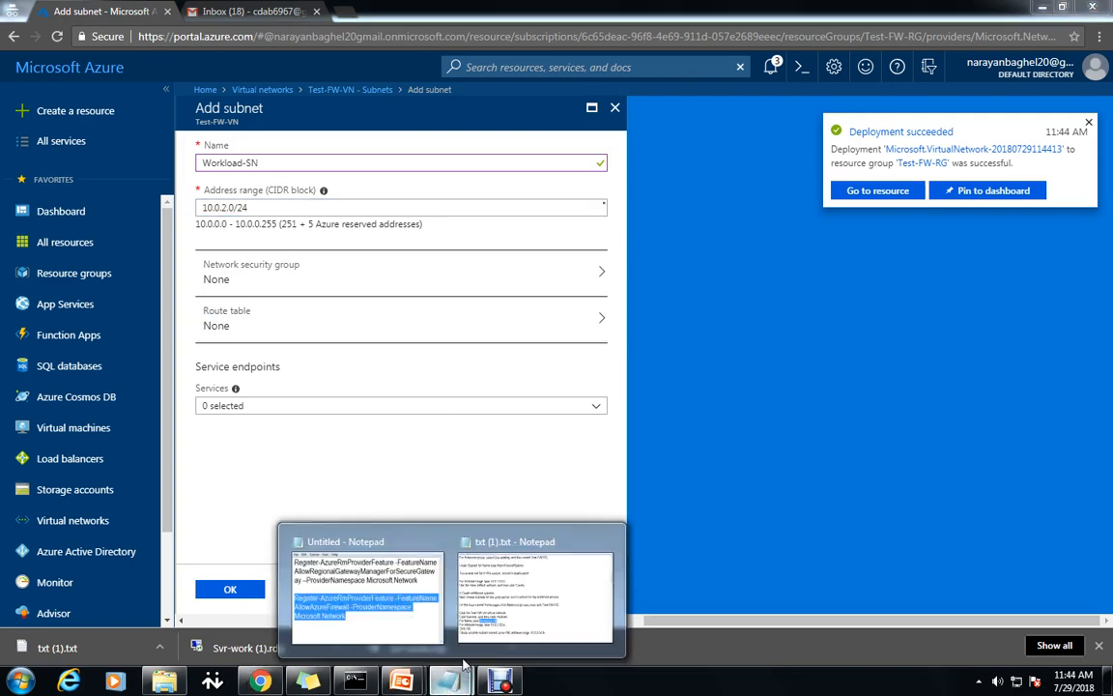
left_click(574, 587)
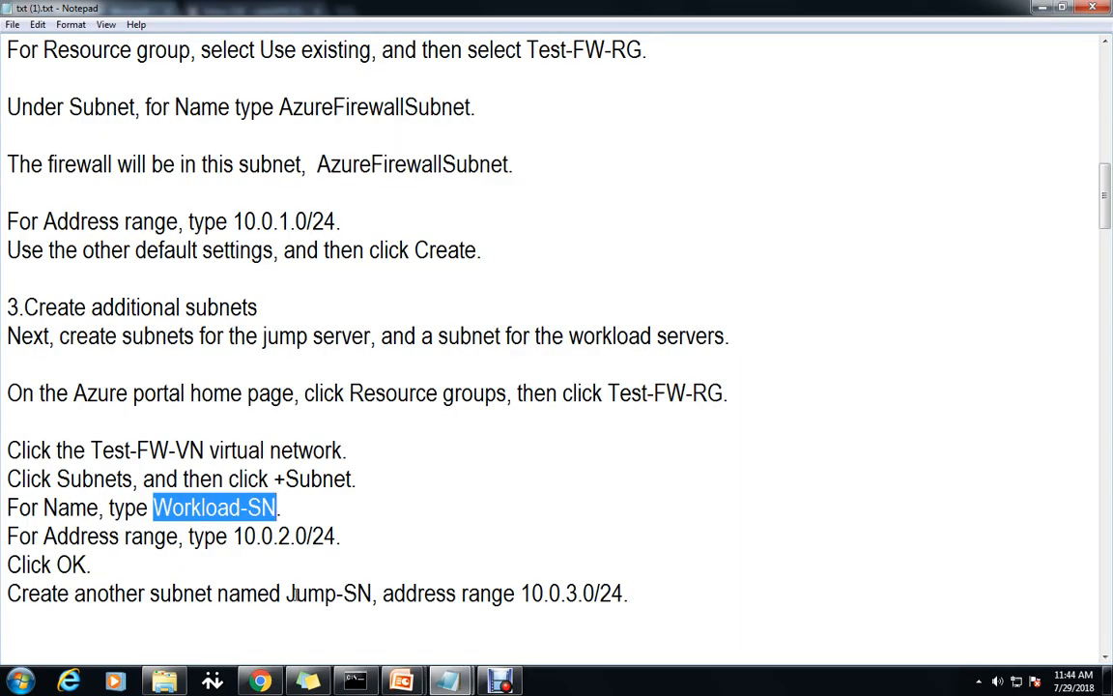
Mark Jump-SN in the notes, then confirm adding the Workload-SN subnet.
left_click_drag(294, 594, 369, 570)
left_click(358, 648)
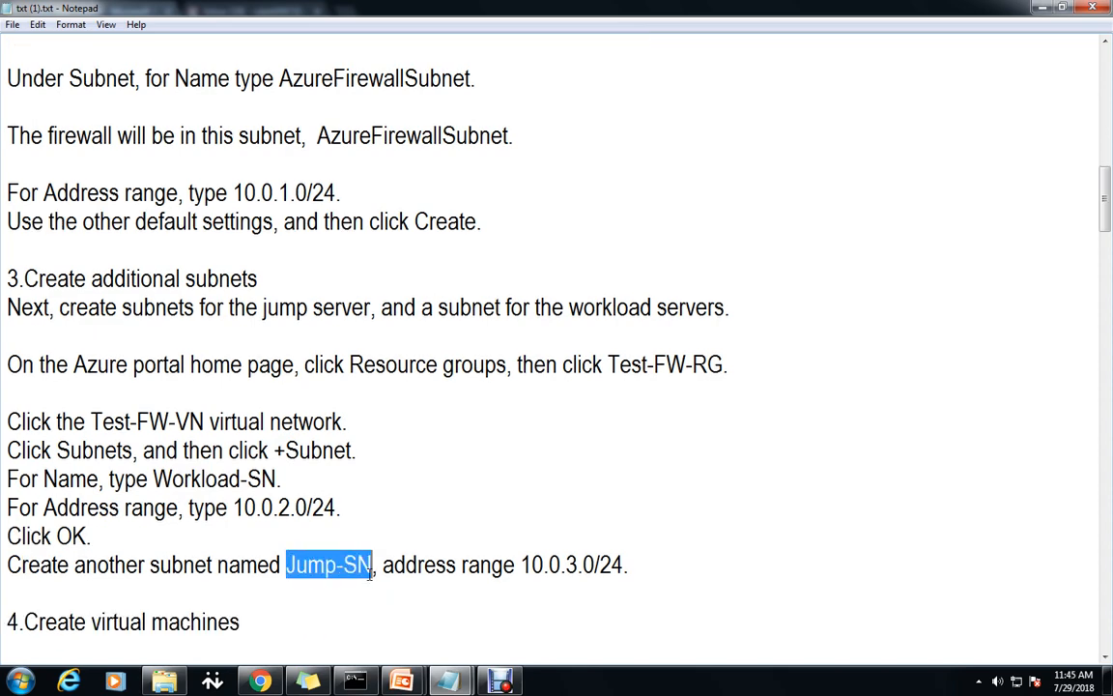
left_click(260, 681)
left_click(232, 589)
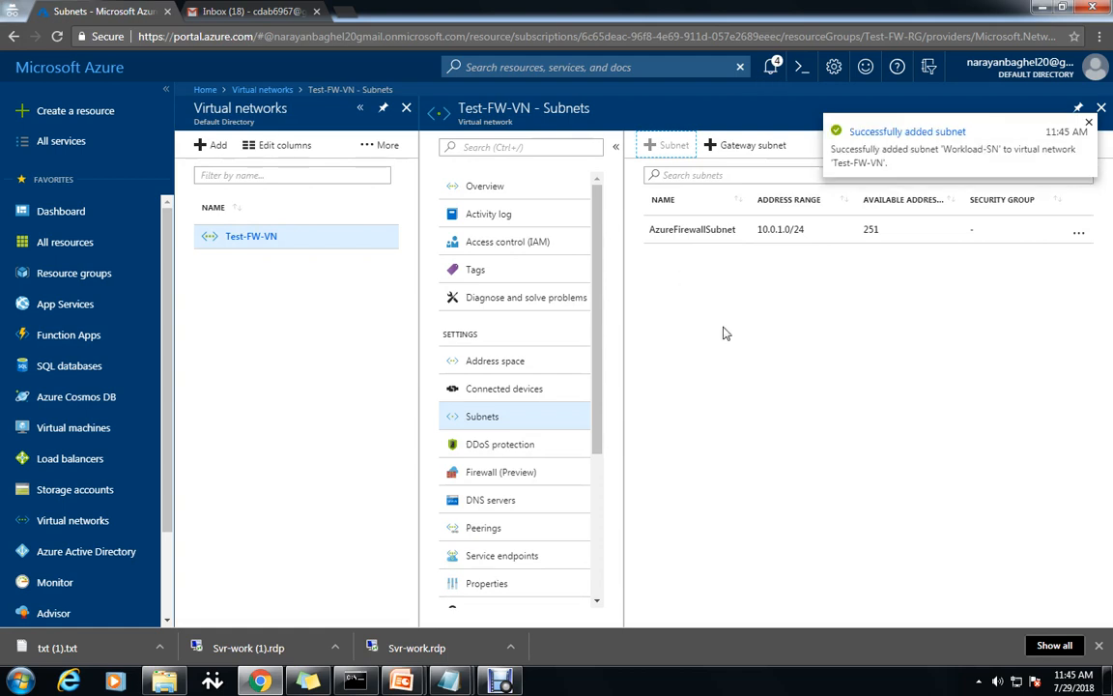
Add a Jump-SN subnet with address range 10.0.3.0/24 to Test-FW-VN.
left_click(661, 145)
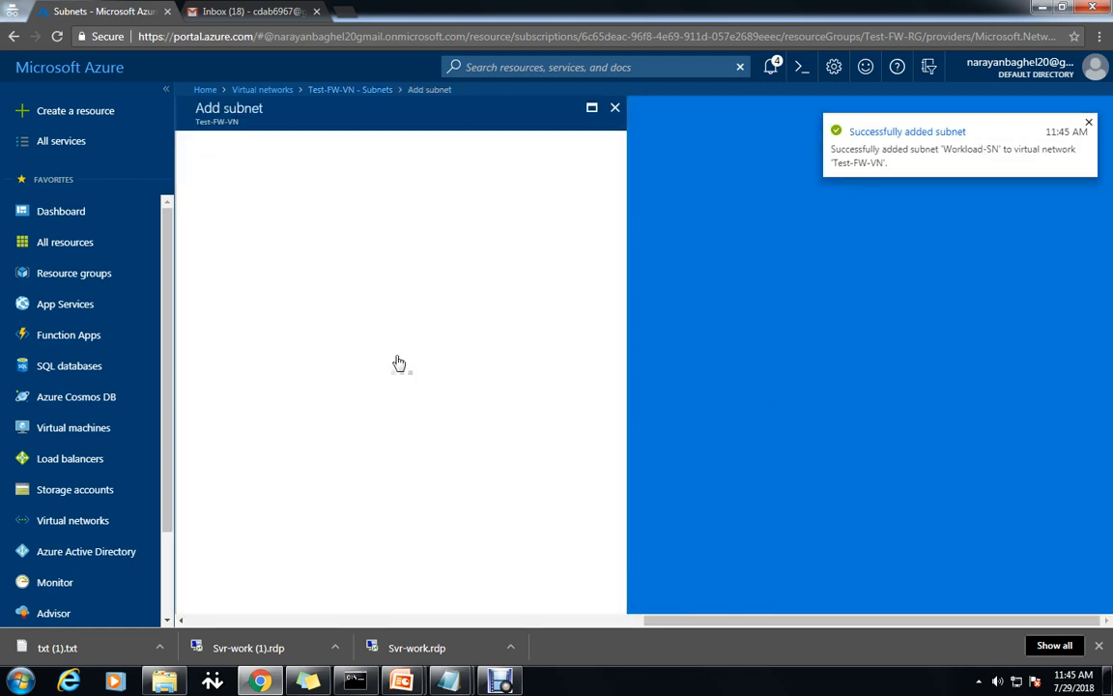
type("Jump-SN")
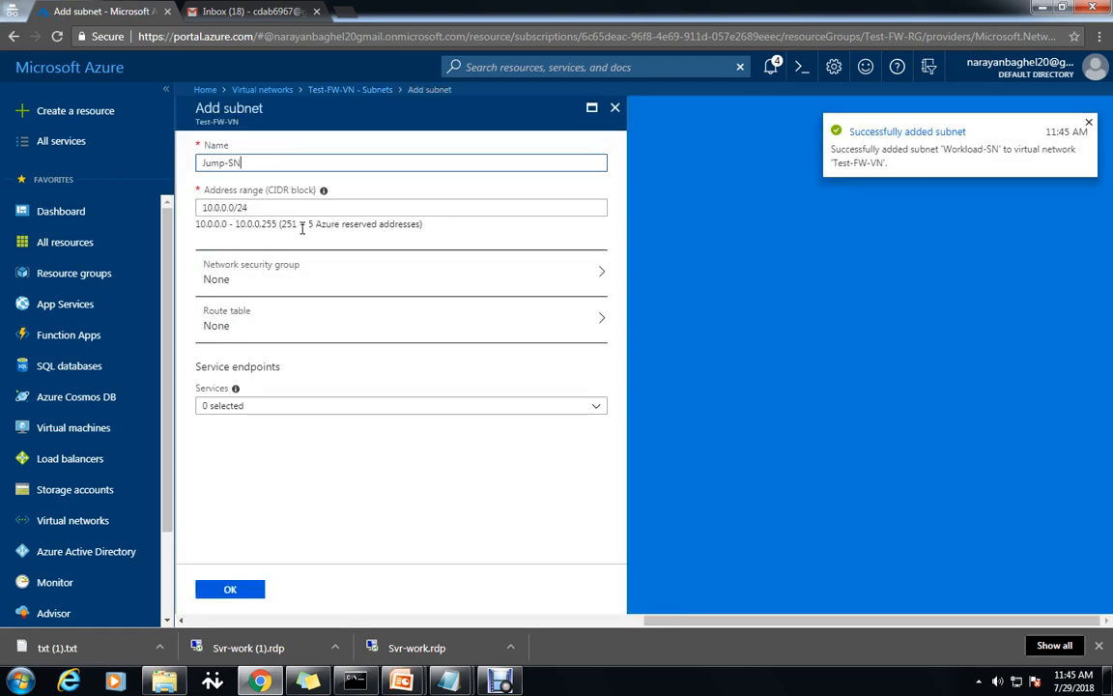
left_click(357, 204)
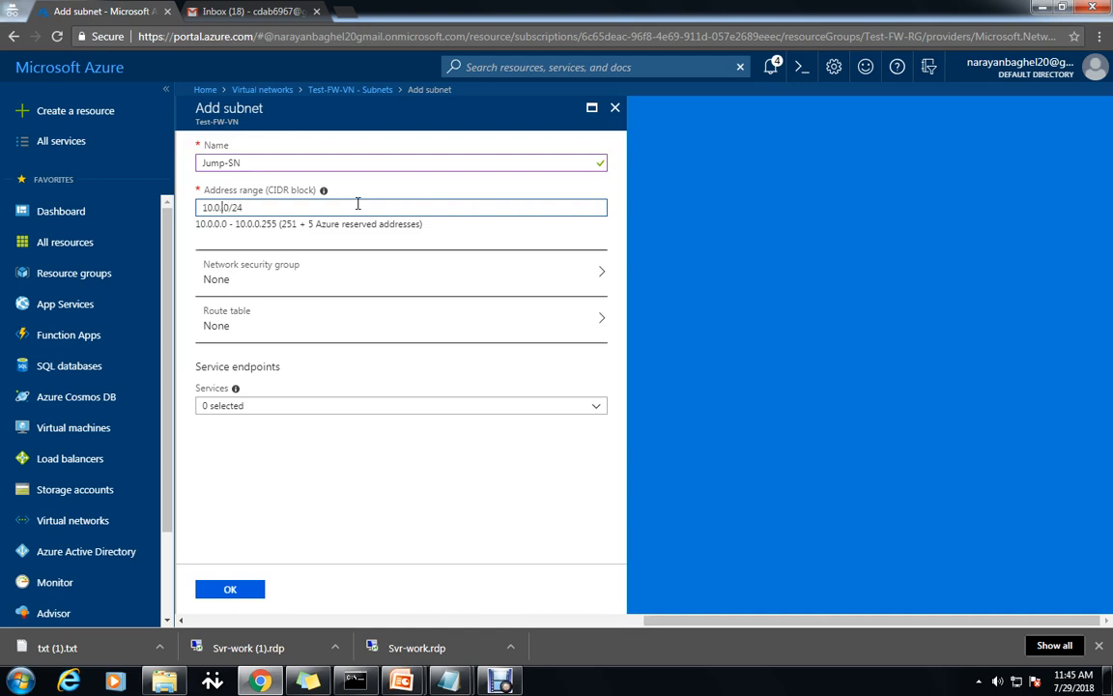
type("3")
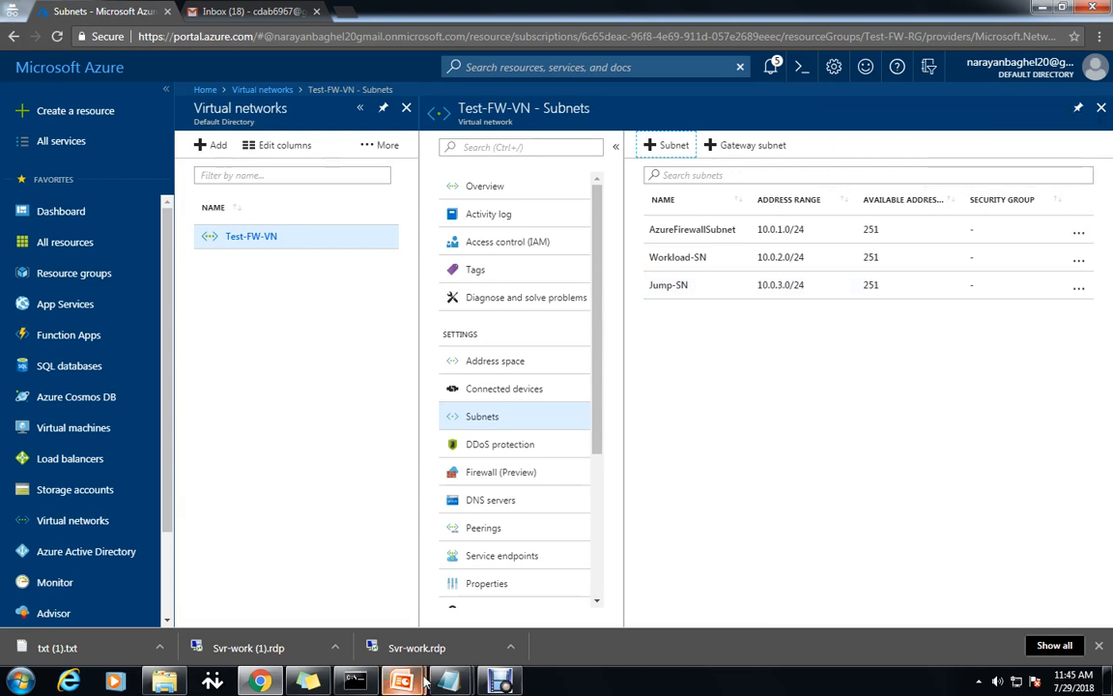
Bring the setup notes back to the front and scroll onward.
mouse_move(454, 682)
left_click(469, 592)
scroll(473, 589, "down", 3)
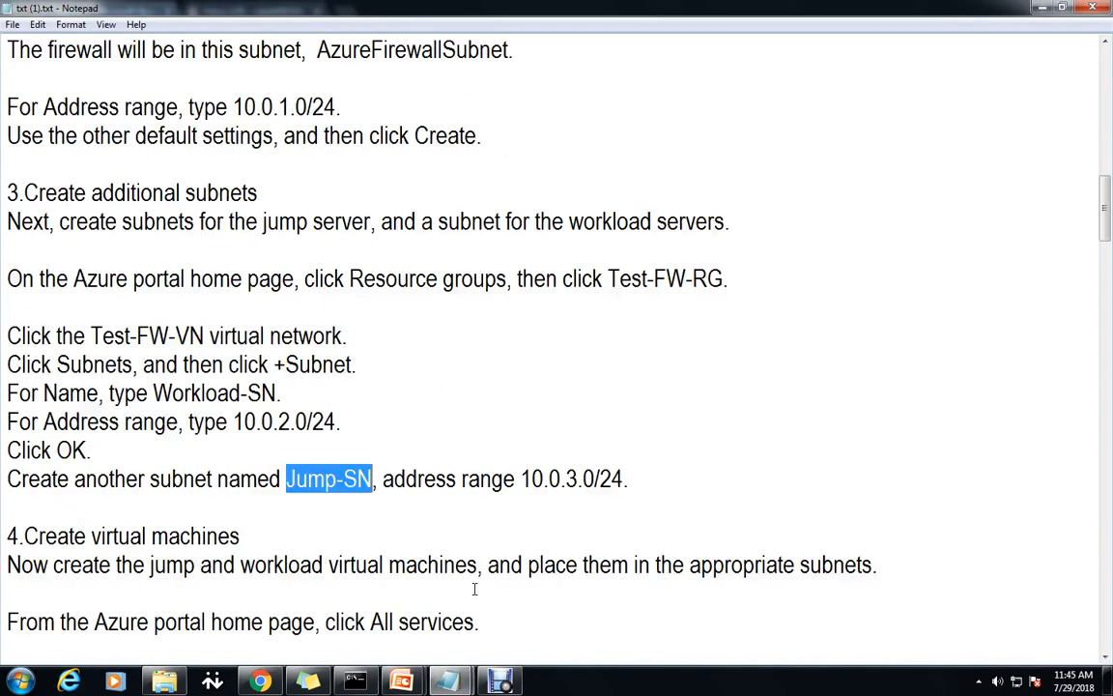
Read through the Create virtual machines section of the setup notes.
left_click_drag(239, 364, 23, 364)
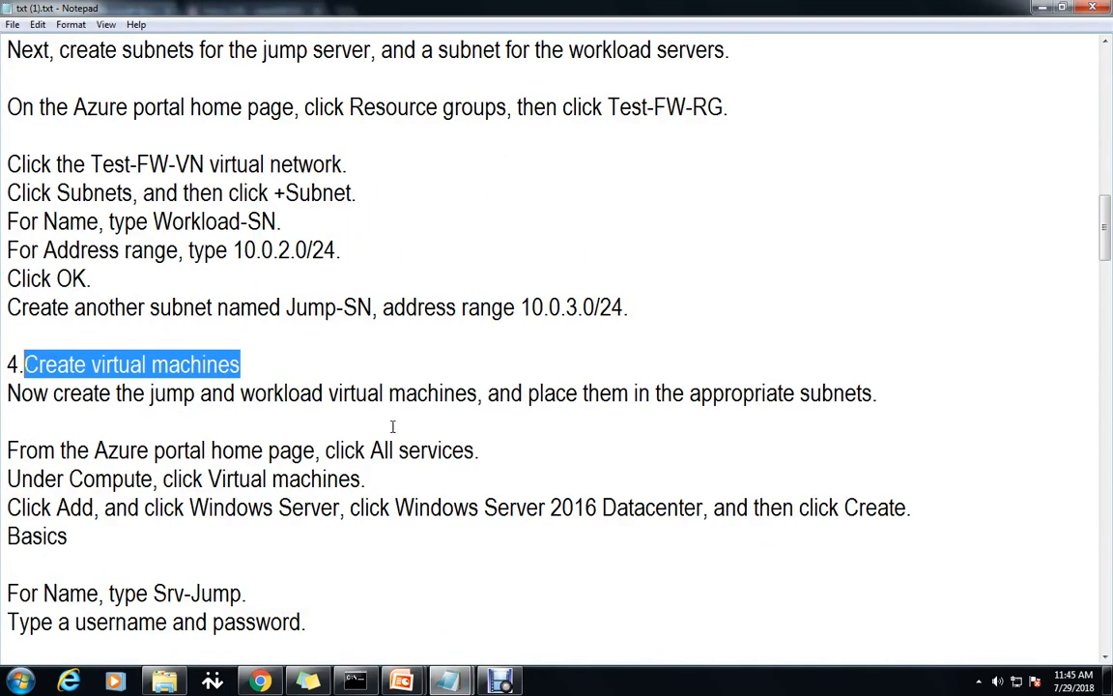
left_click(560, 601)
scroll(559, 600, "down", 3)
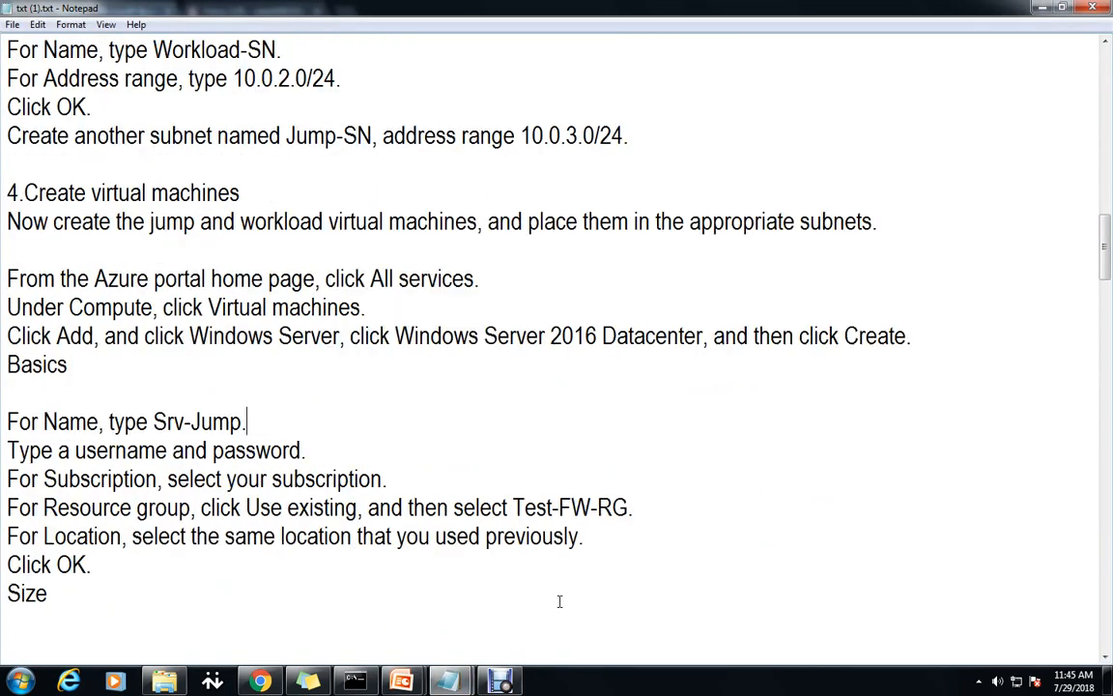
left_click_drag(242, 336, 159, 342)
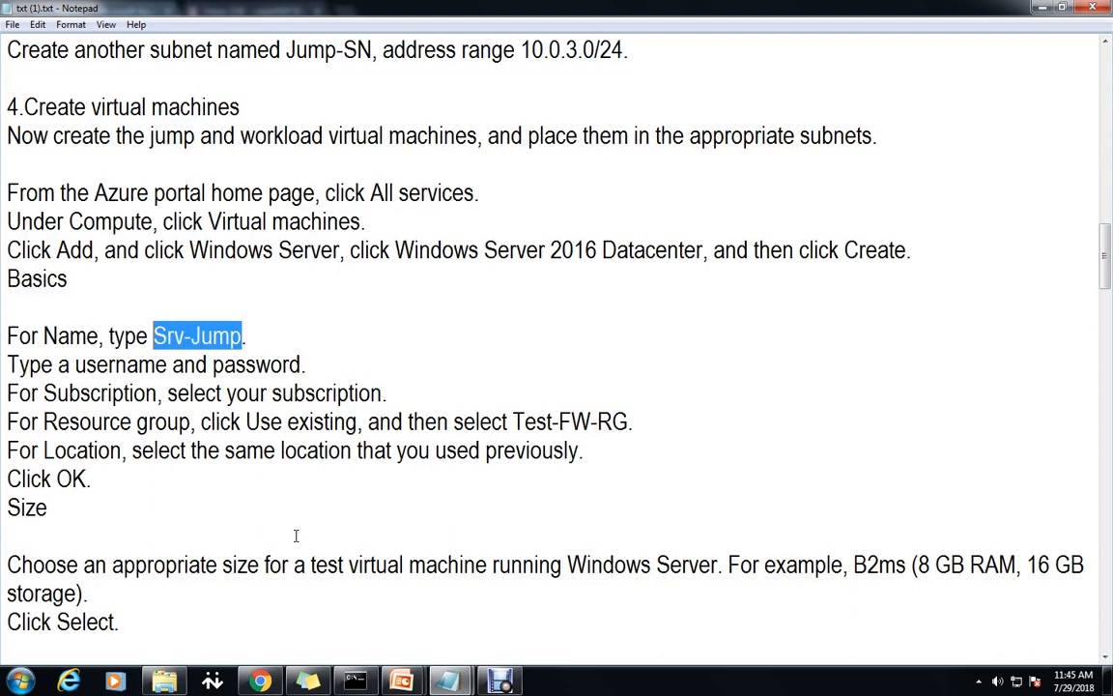
scroll(295, 535, "down", 4)
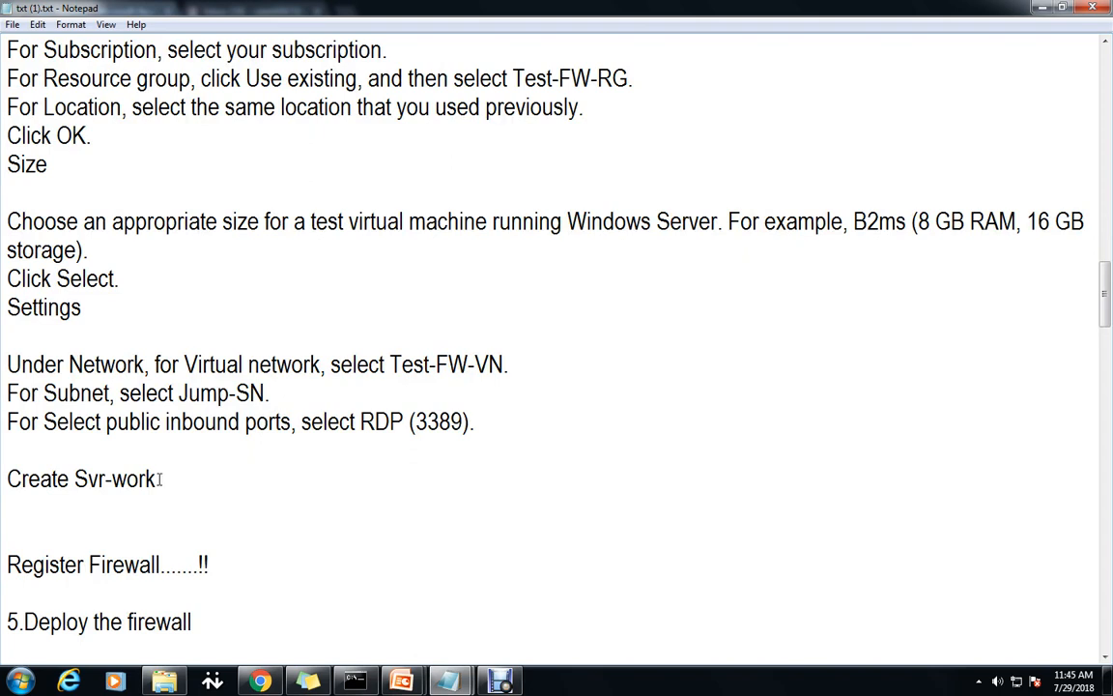
Mark the Svr-work name in the notes, then open the portal's Virtual machines list.
left_click_drag(154, 478, 72, 479)
key("Down")
left_click(172, 487)
left_click(89, 481, "shift")
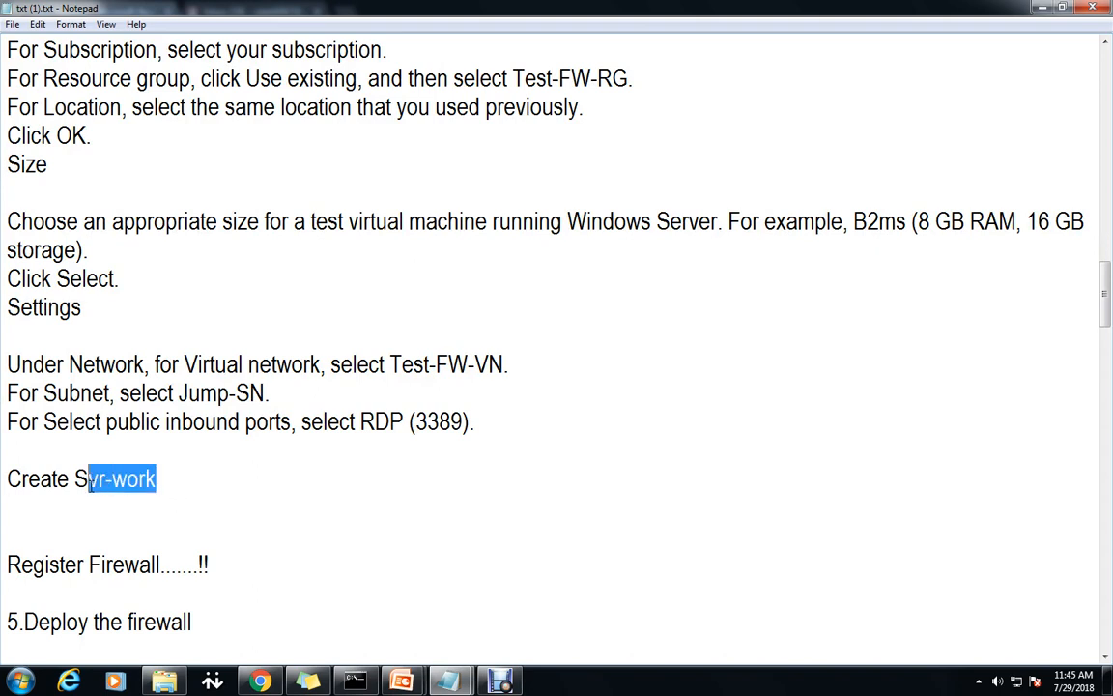
left_click(76, 480, "shift")
scroll(547, 497, "up", 2)
scroll(465, 356, "up", 1)
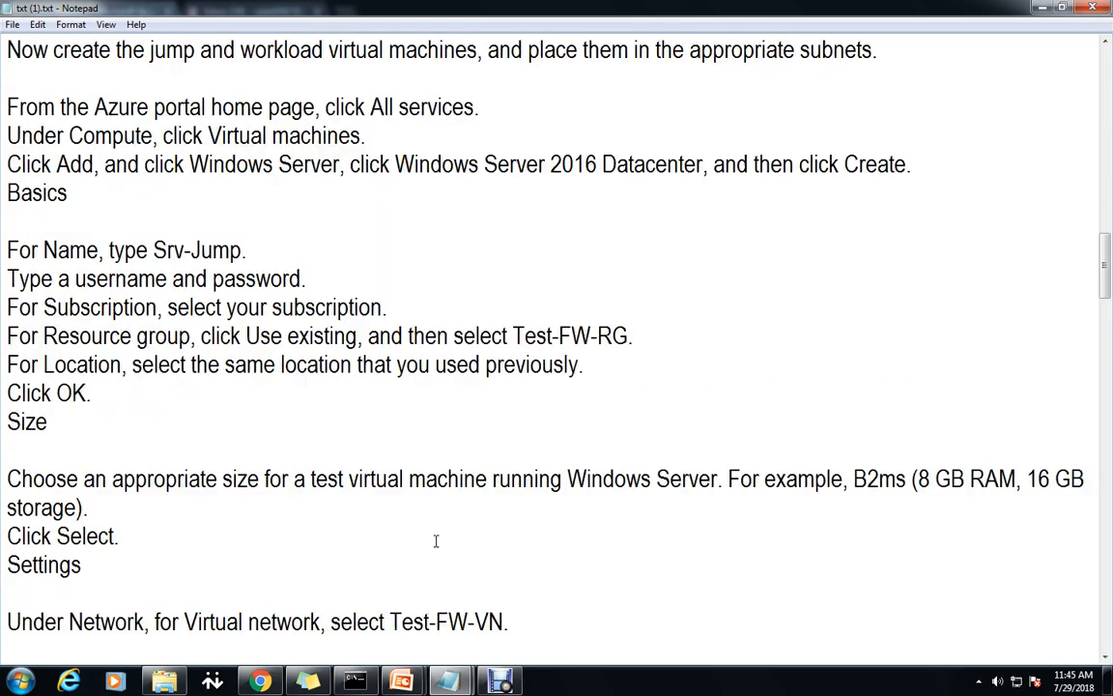
left_click(261, 680)
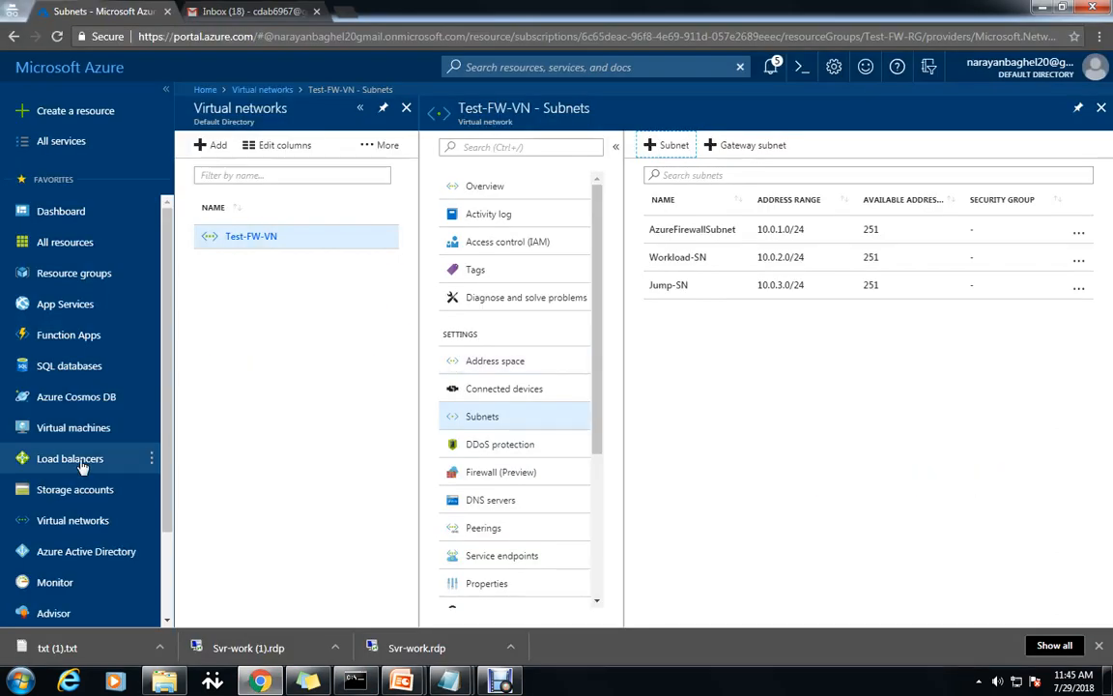
left_click(70, 428)
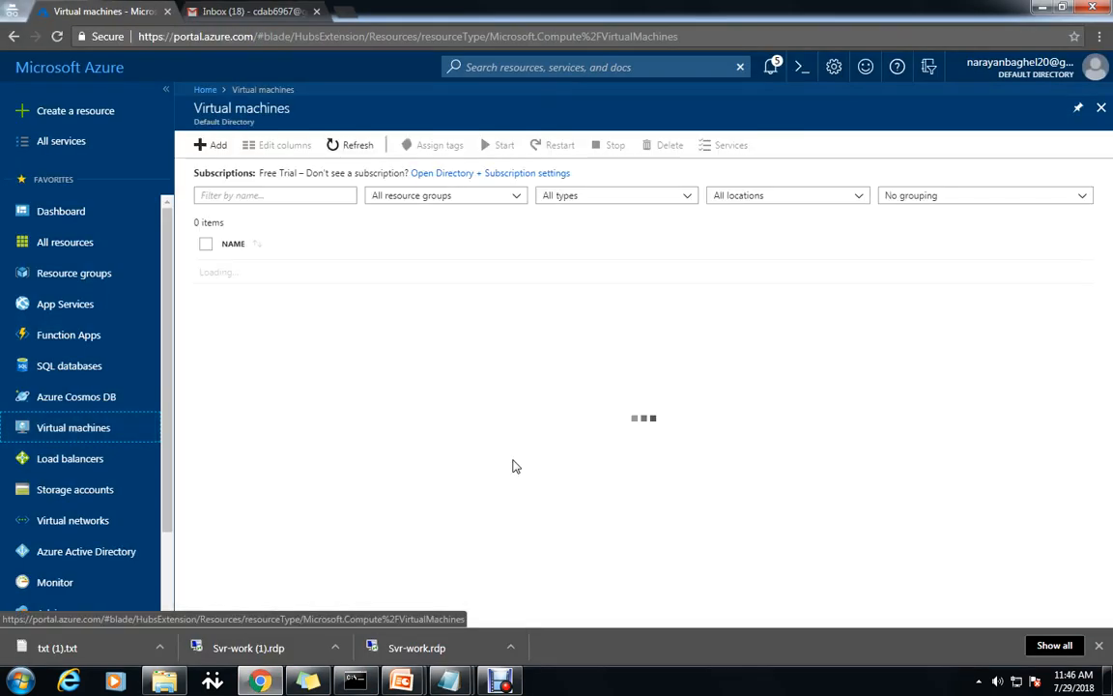
Start creating a virtual machine and mark the first VM name Srv-Jump in the notes.
left_click(666, 503)
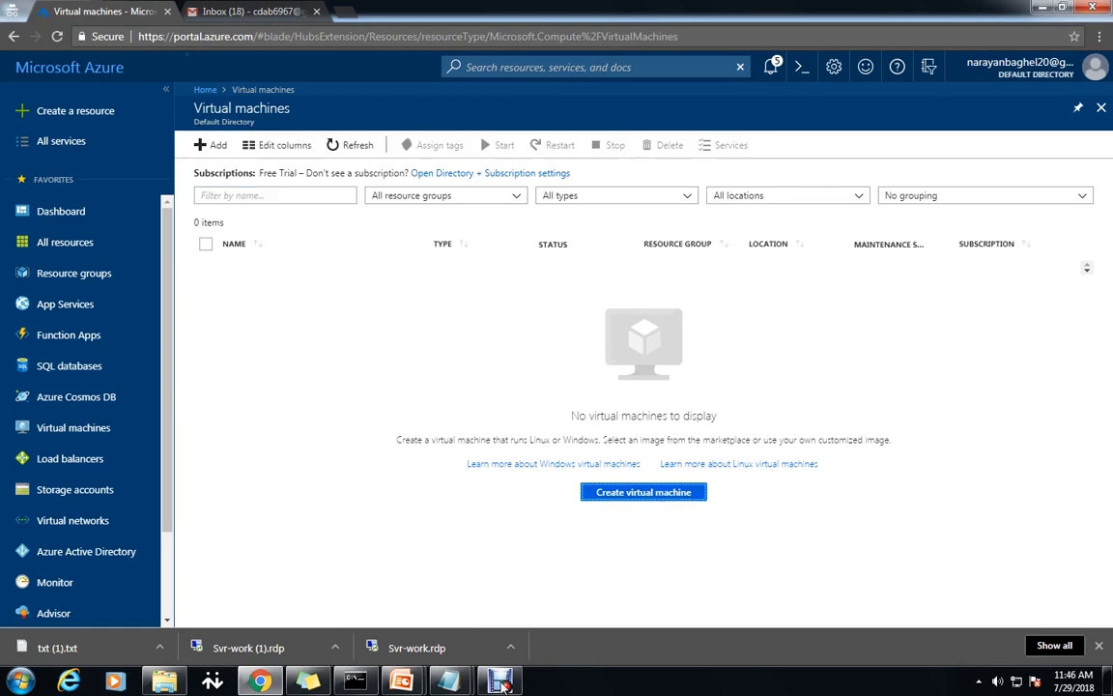
mouse_move(447, 680)
left_click(492, 611)
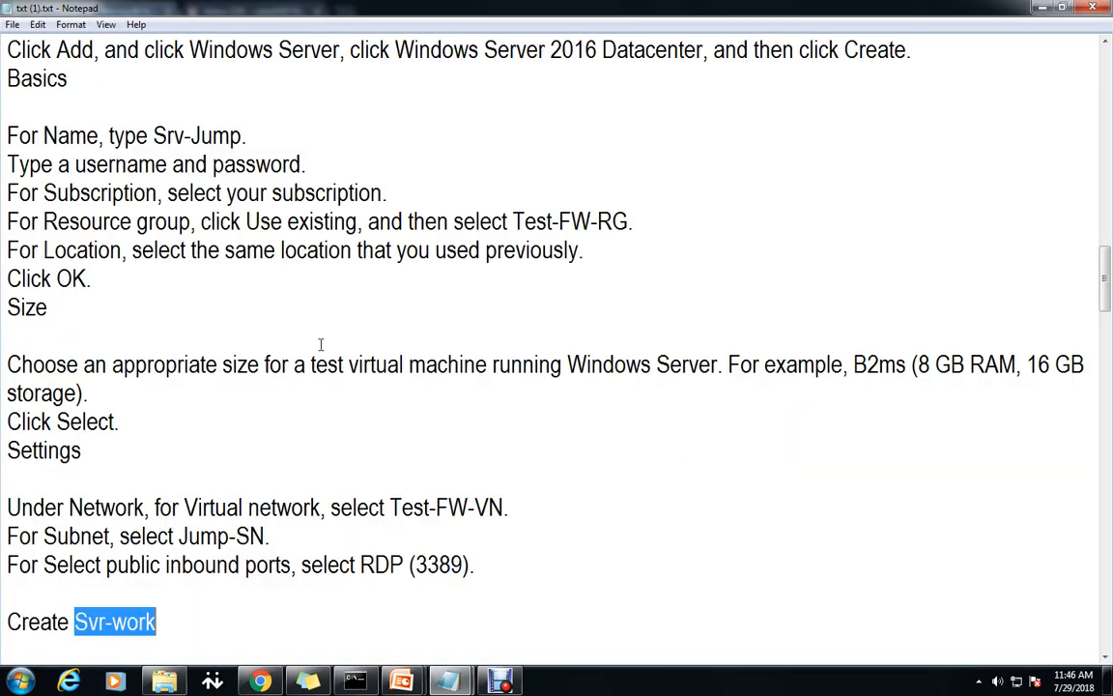
scroll(314, 380, "up", 2)
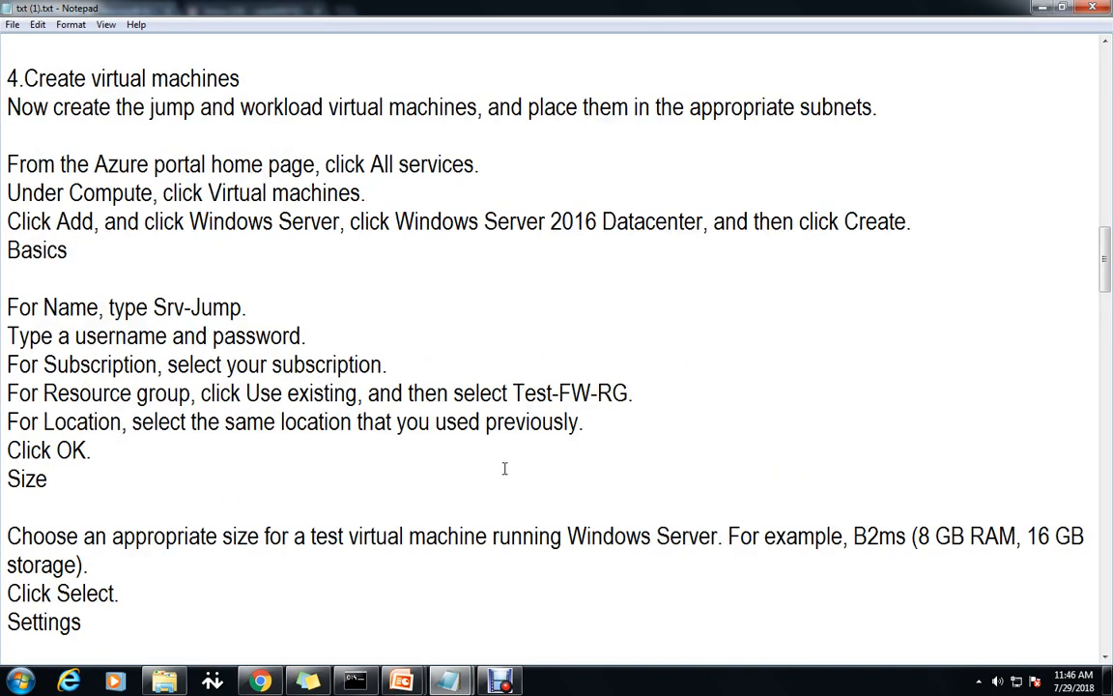
scroll(509, 466, "up", 1)
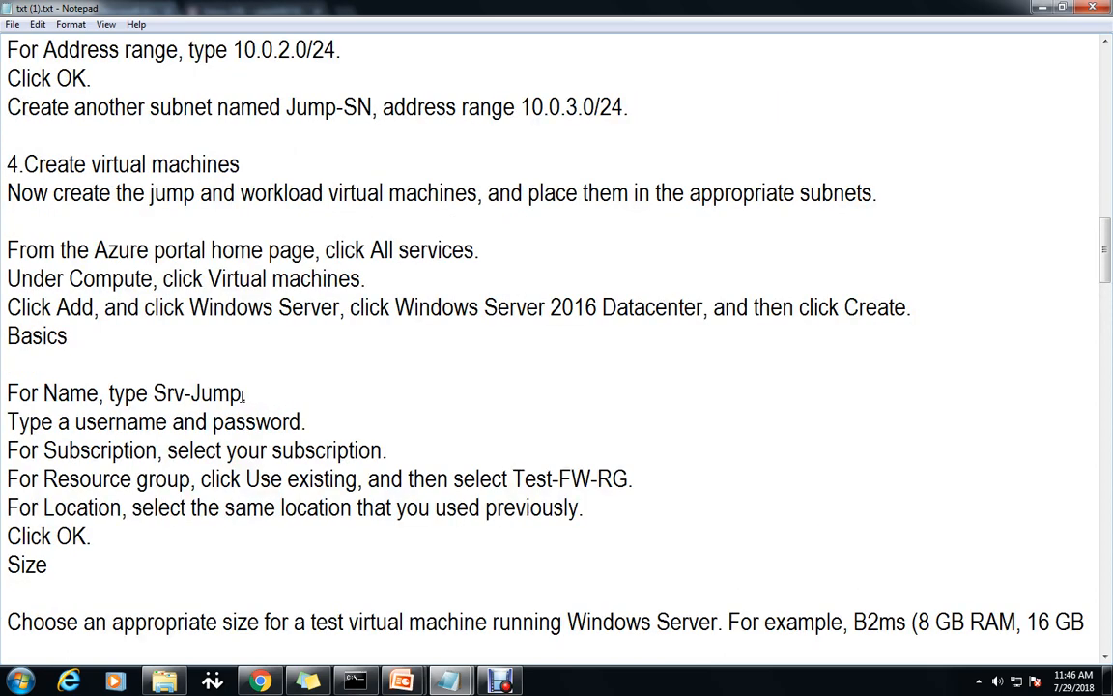
left_click_drag(243, 394, 151, 393)
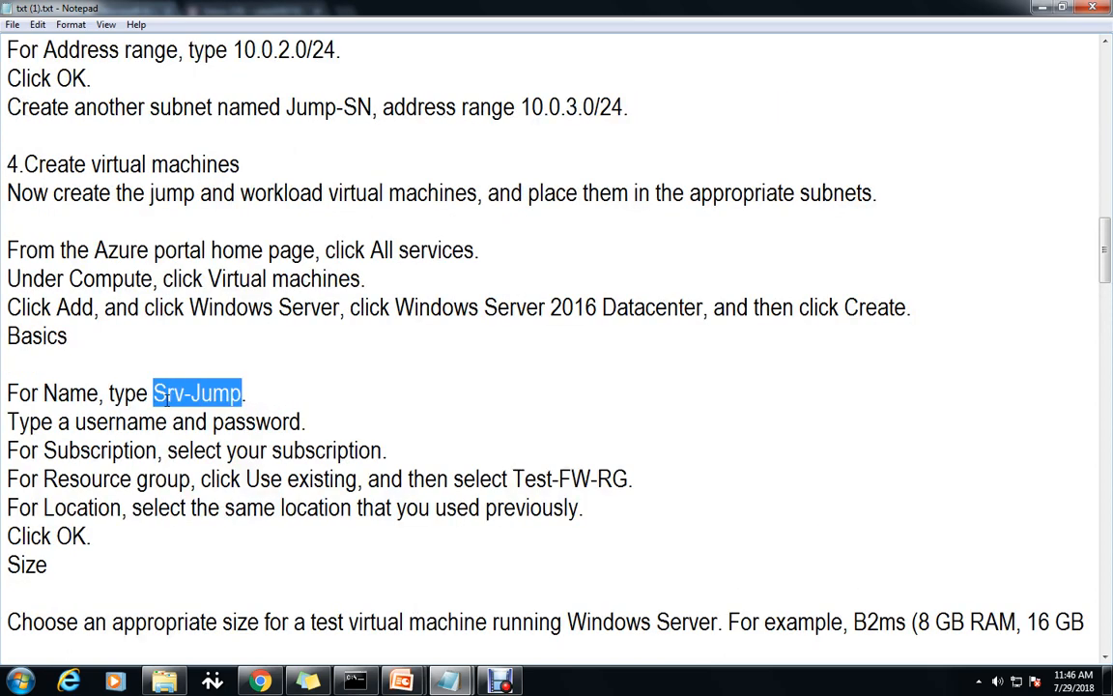
Start a new VM from the Windows Server 2016 Datacenter image in the Compute gallery.
left_click(260, 681)
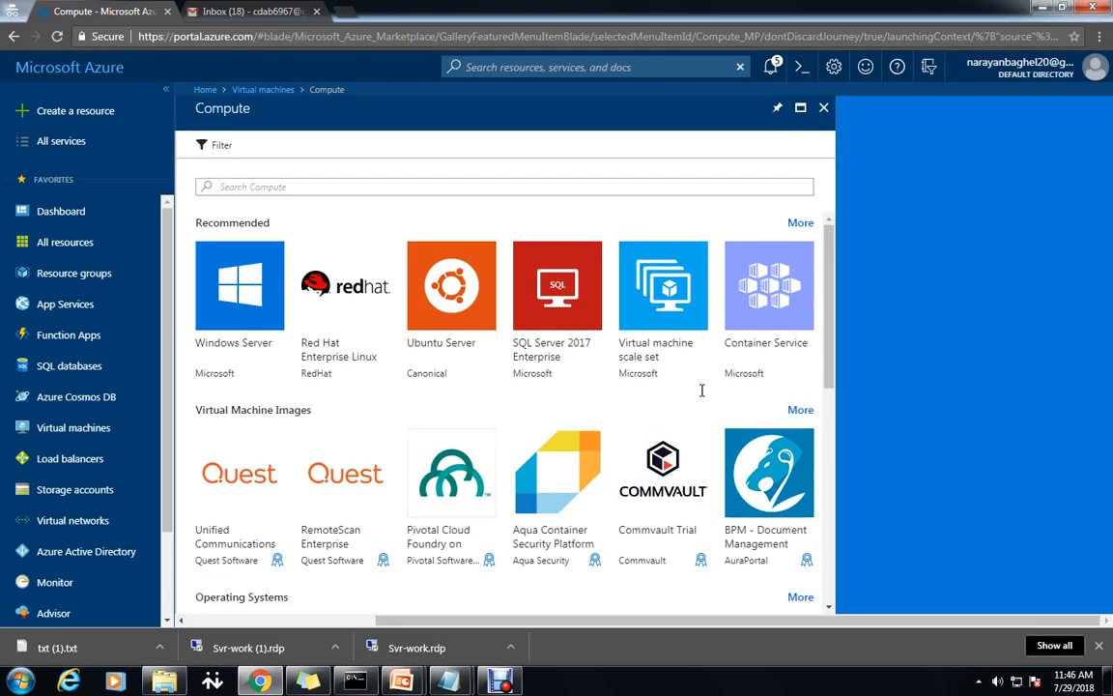
left_click(240, 285)
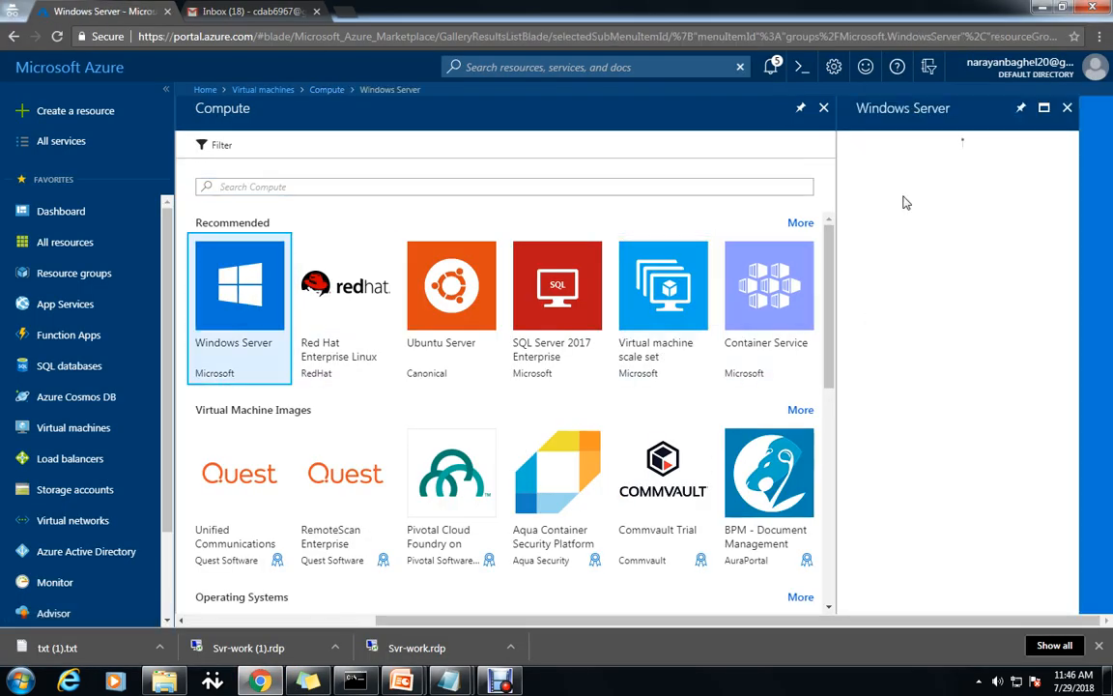
left_click(927, 166)
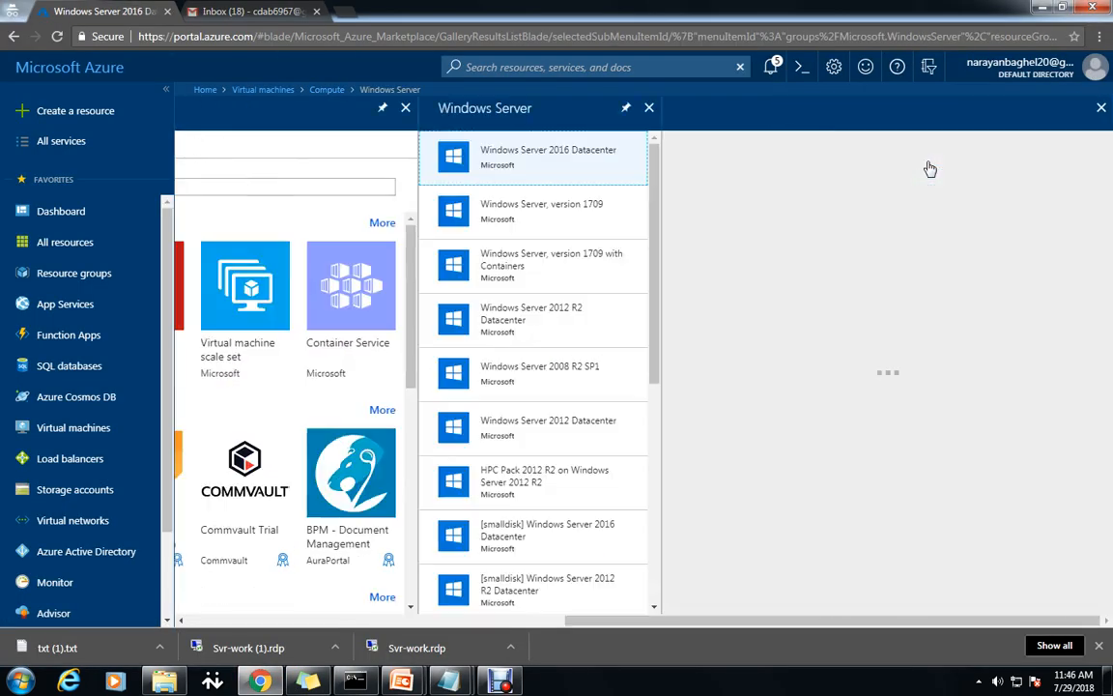
left_click(694, 586)
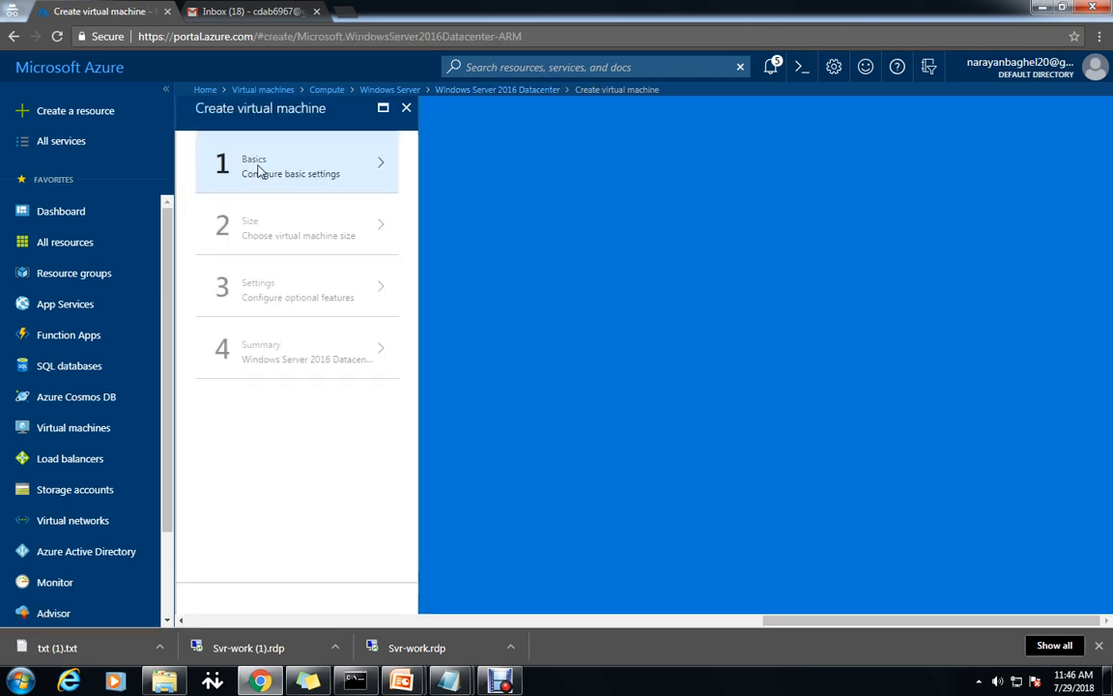
left_click(258, 170)
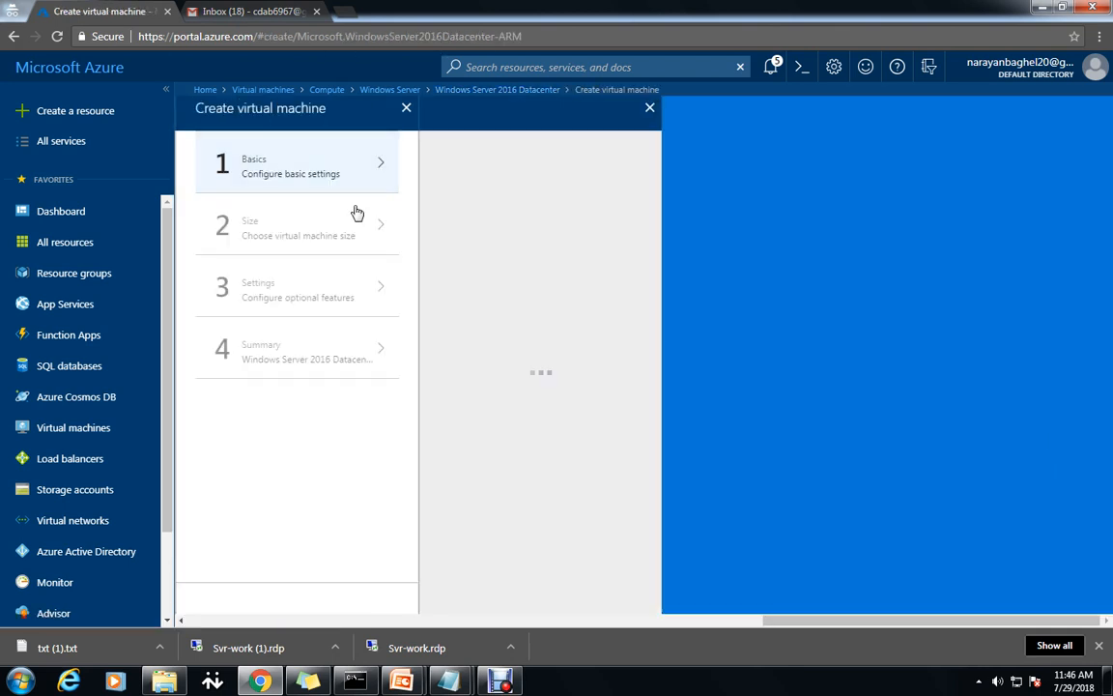
Name the VM Srv-Jump, enter the admin username and password, and use existing resource group Test-FW-RG.
left_click(529, 165)
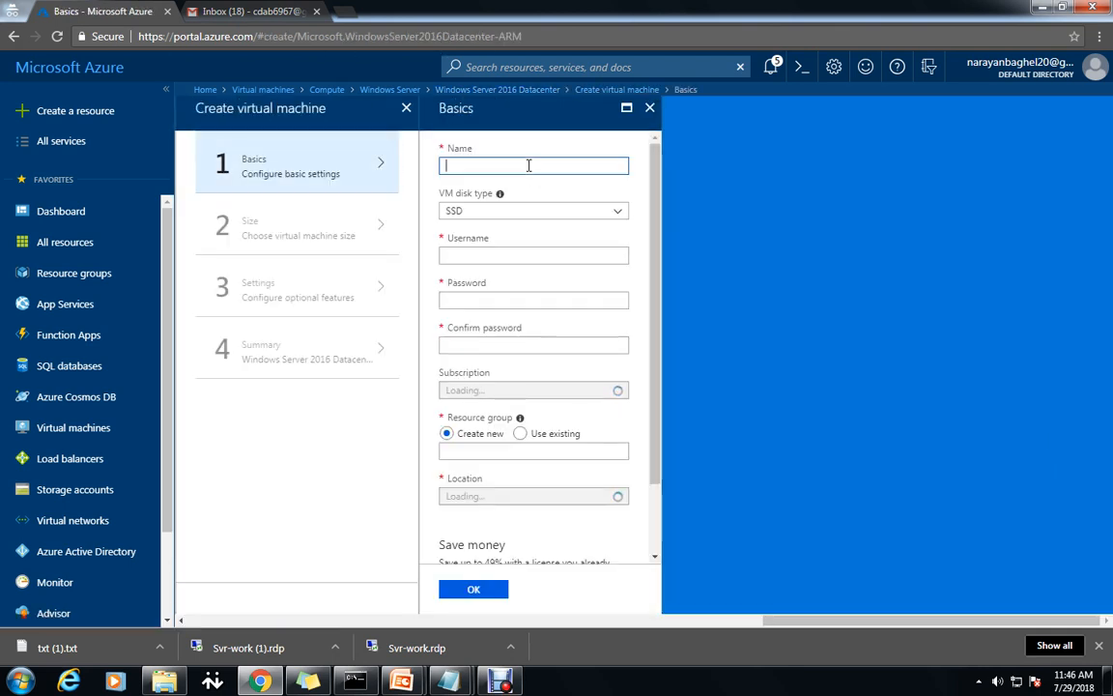
type("Srv-Jump")
left_click(553, 252)
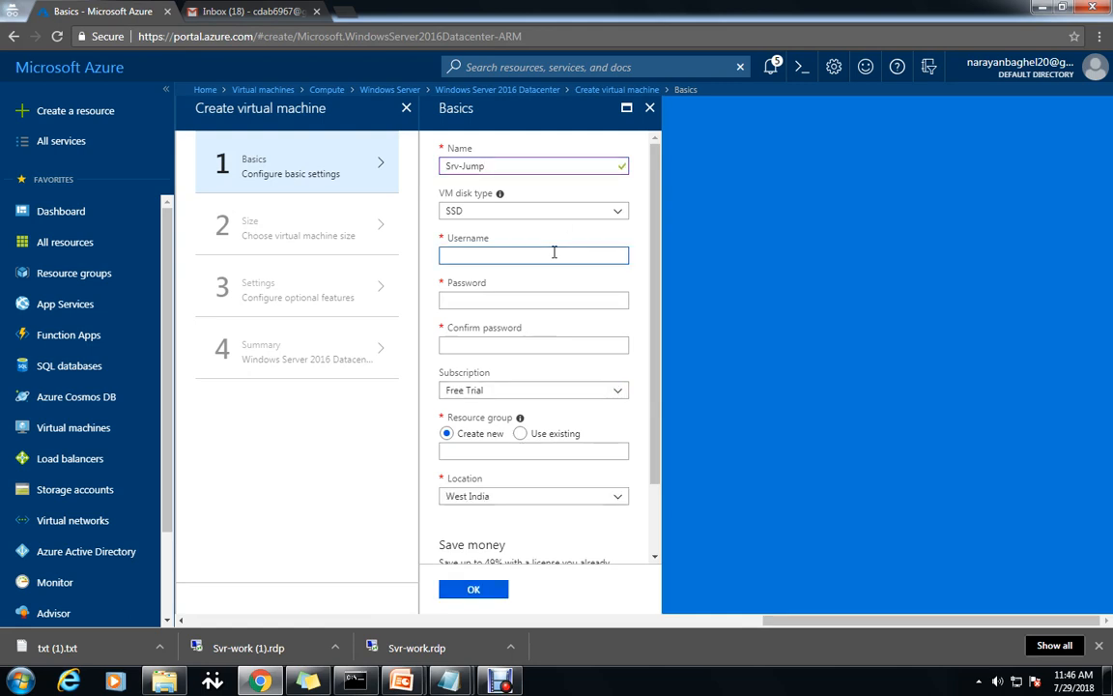
type("Narayan")
key("Tab")
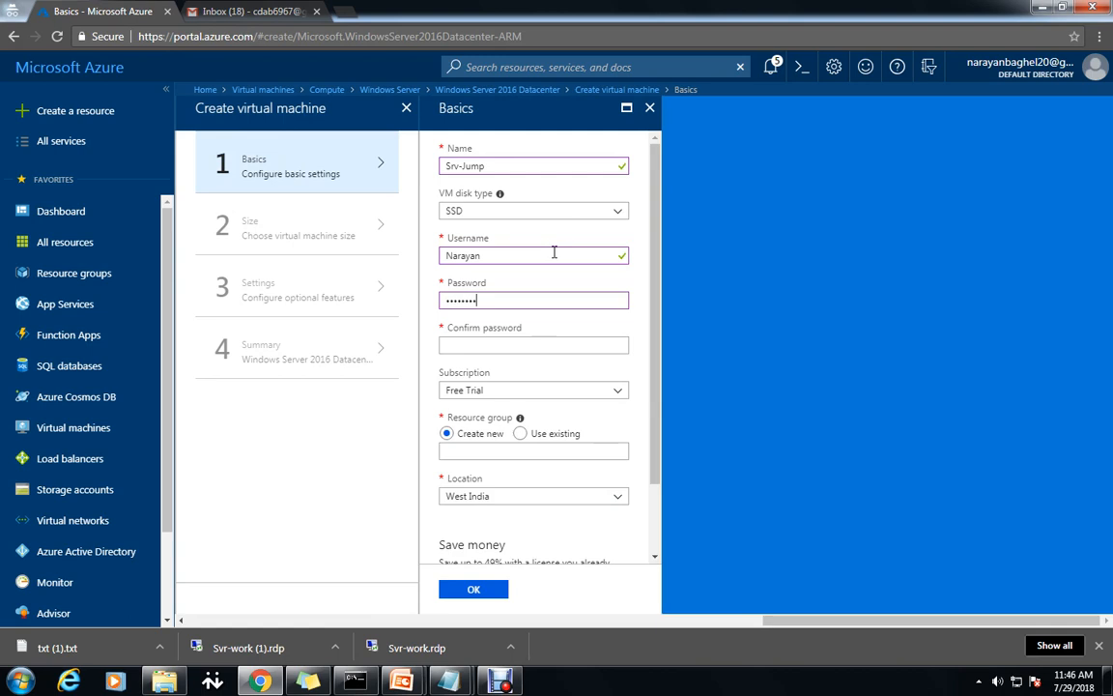
key("Tab")
type("N")
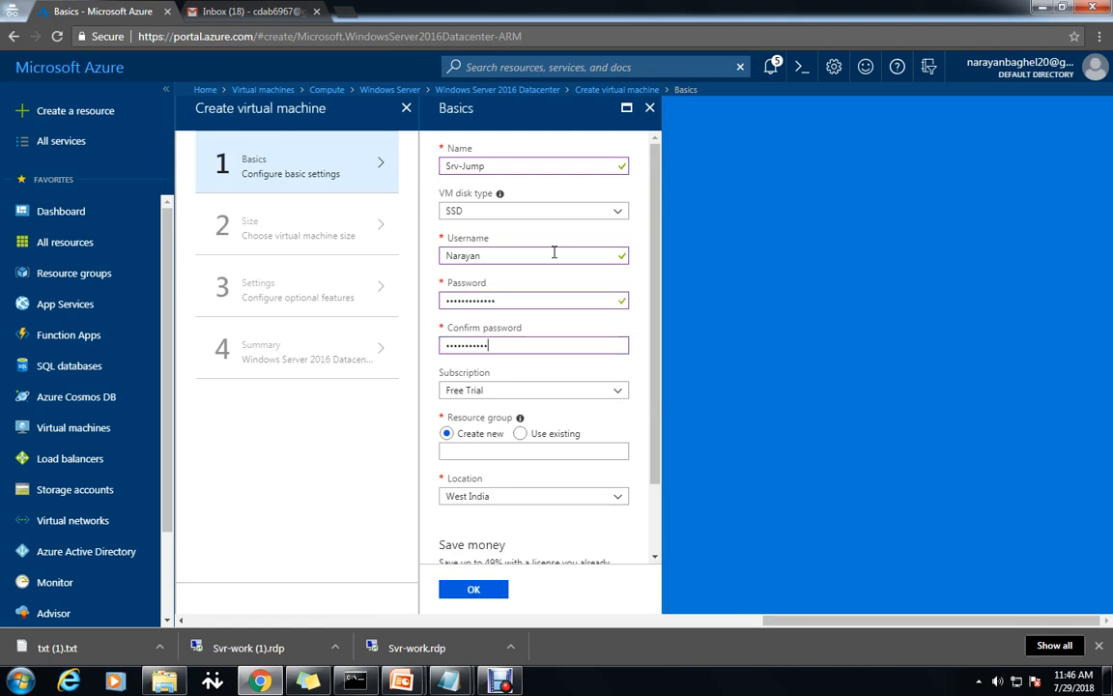
left_click(520, 433)
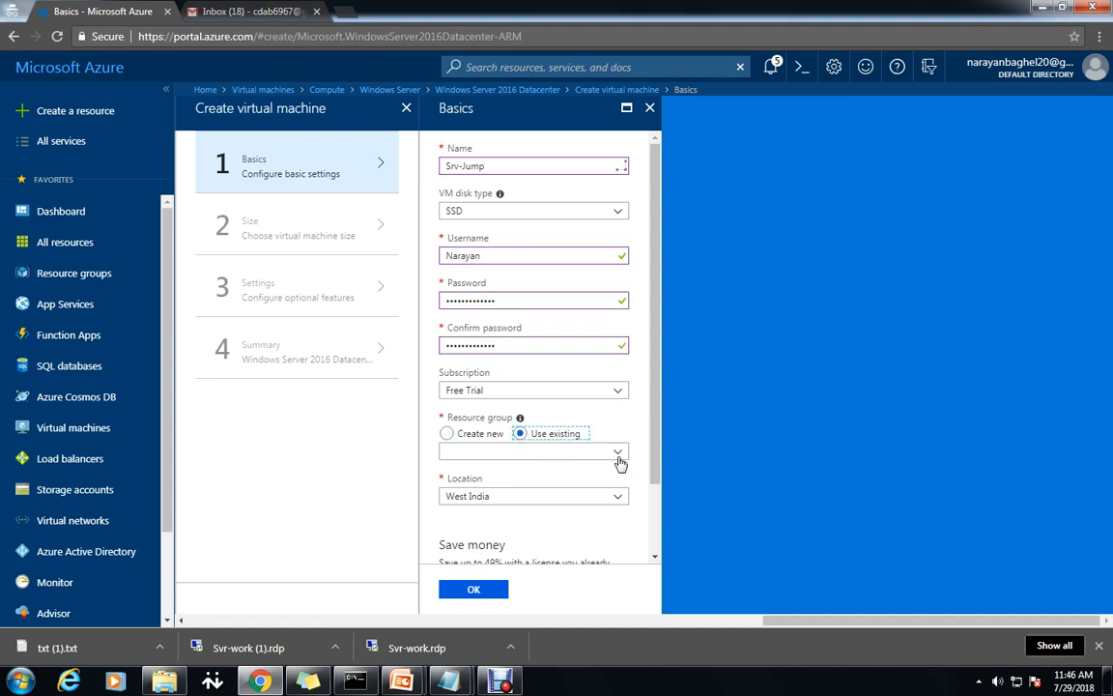
left_click(616, 452)
scroll(541, 435, "down", 3)
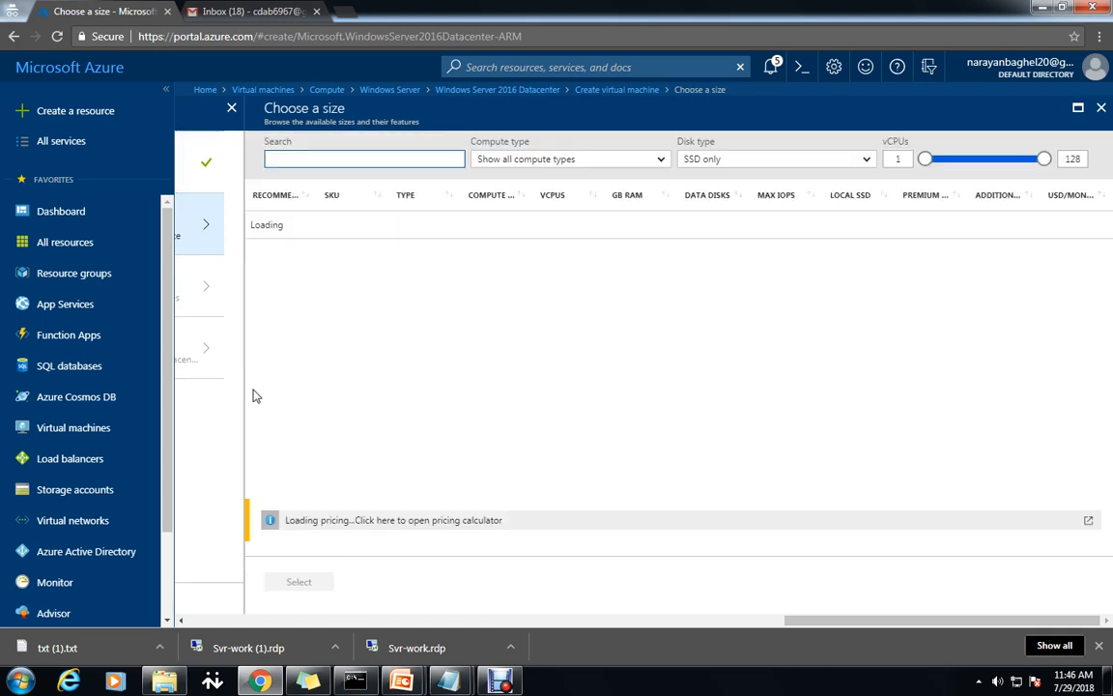
Size the VM as B2s and place it in subnet Jump-SN (10.0.3.0/24).
left_click(430, 323)
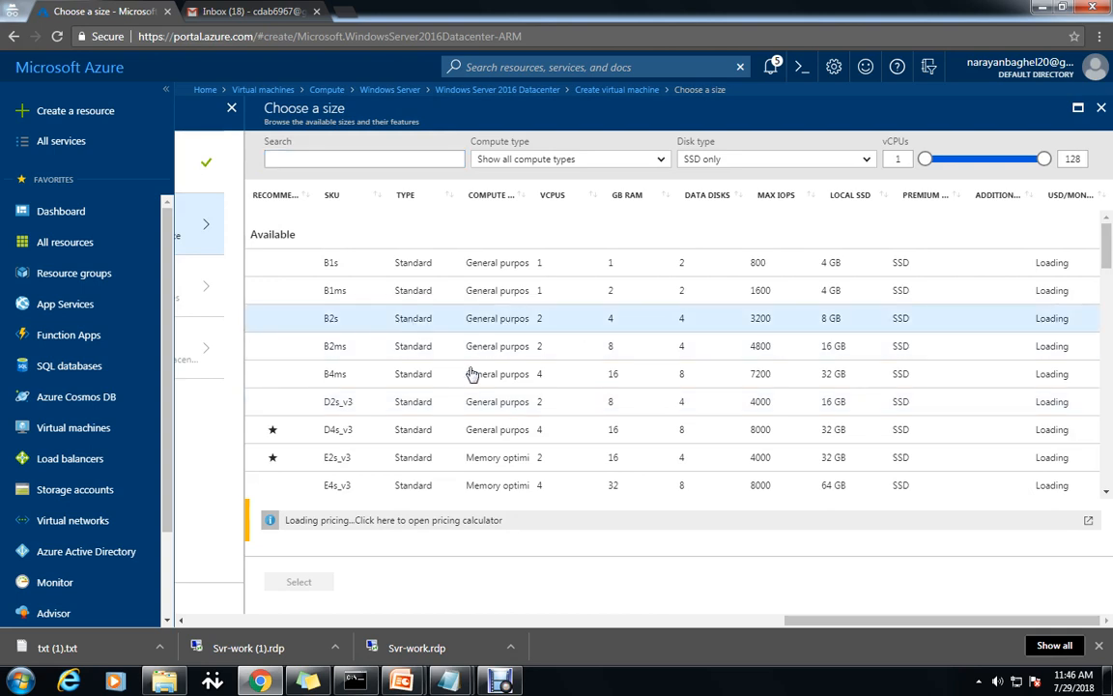
left_click(302, 582)
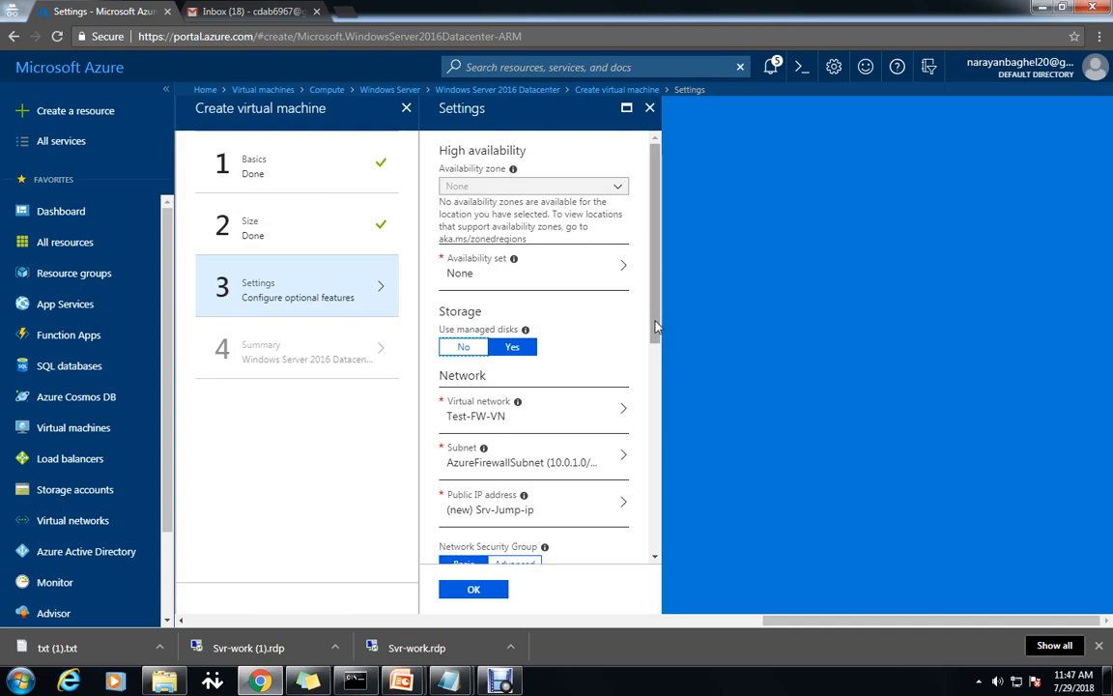
left_click_drag(656, 335, 656, 429)
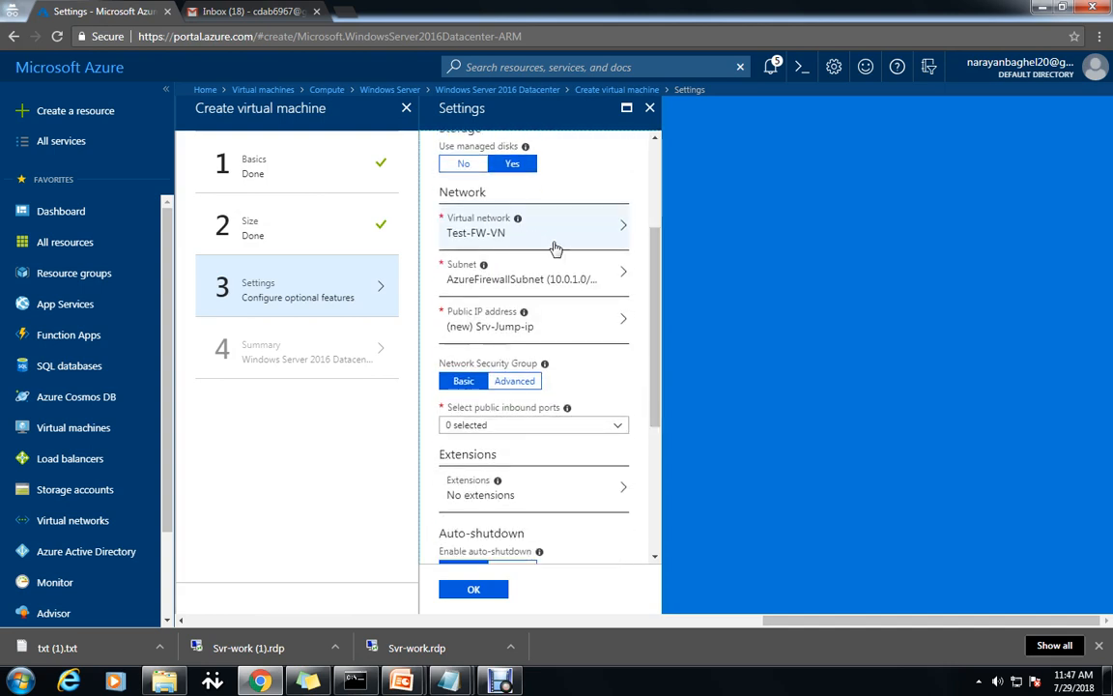
left_click(618, 279)
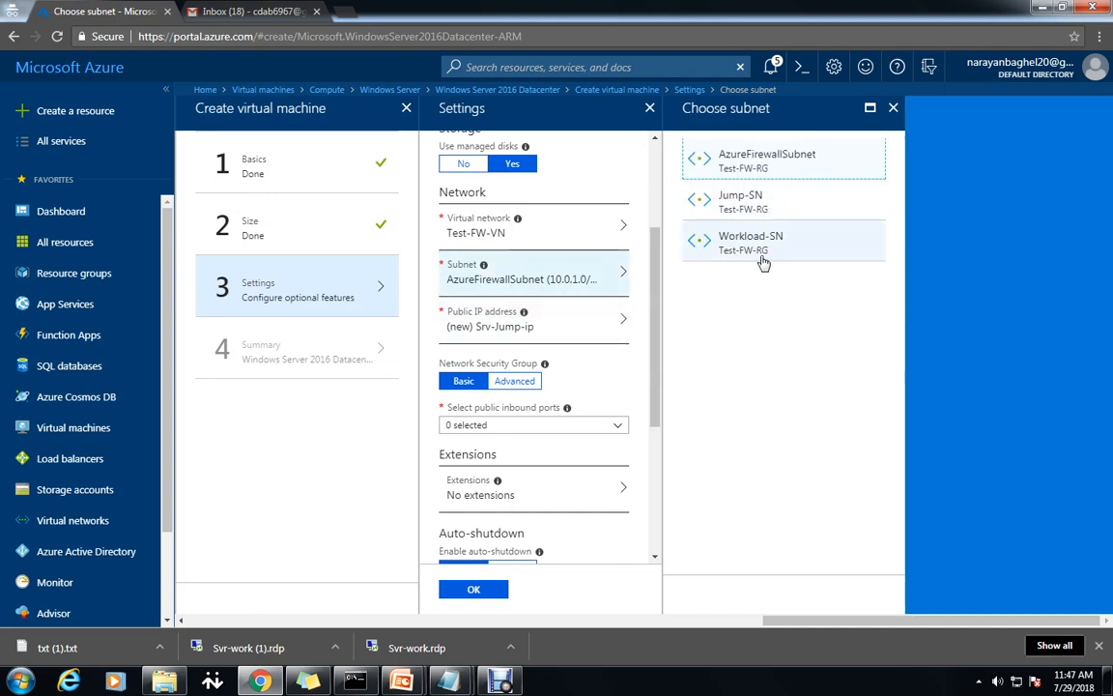
left_click(760, 214)
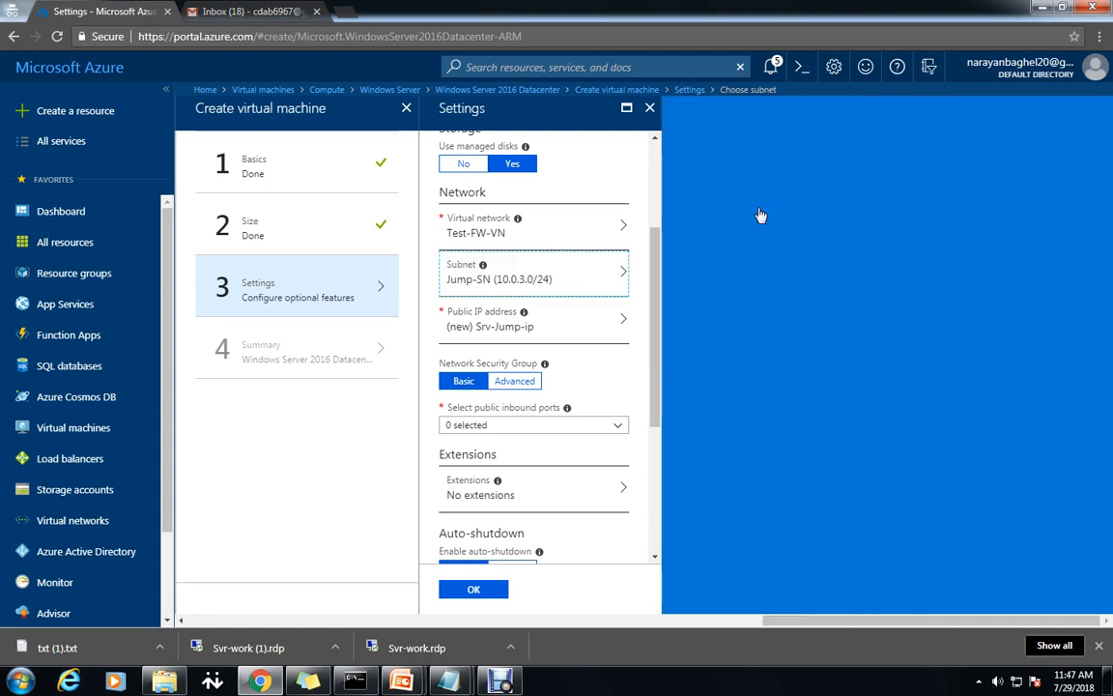
Allow RDP (3389) and HTTP as public inbound ports.
left_click_drag(658, 349, 627, 435)
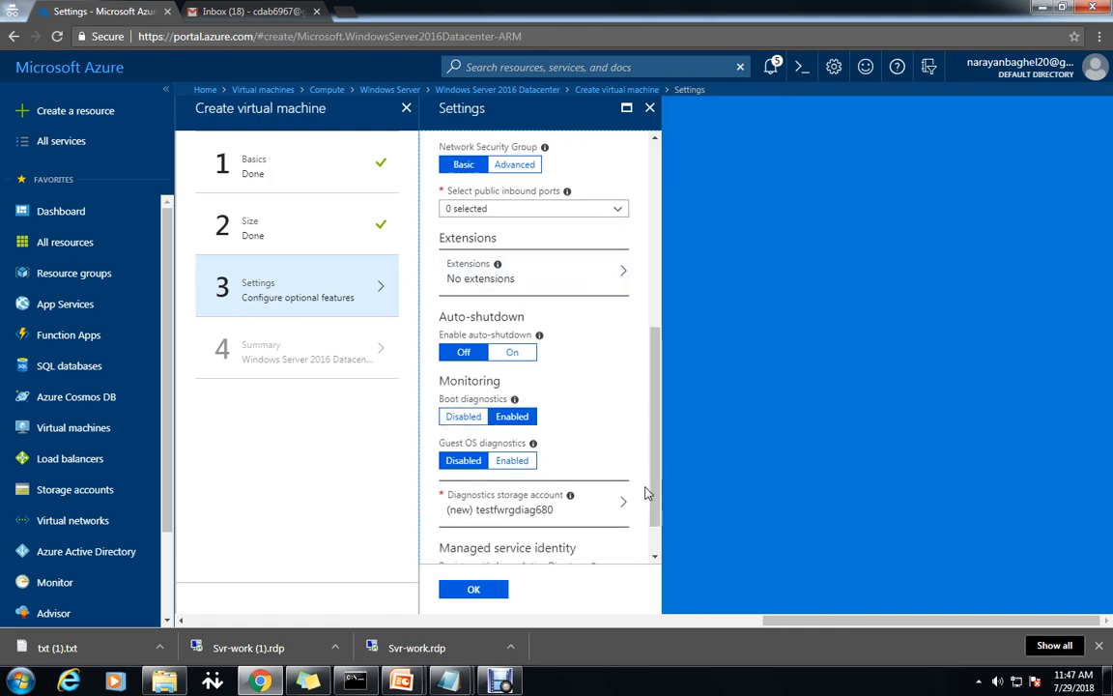
scroll(645, 464, "up", 3)
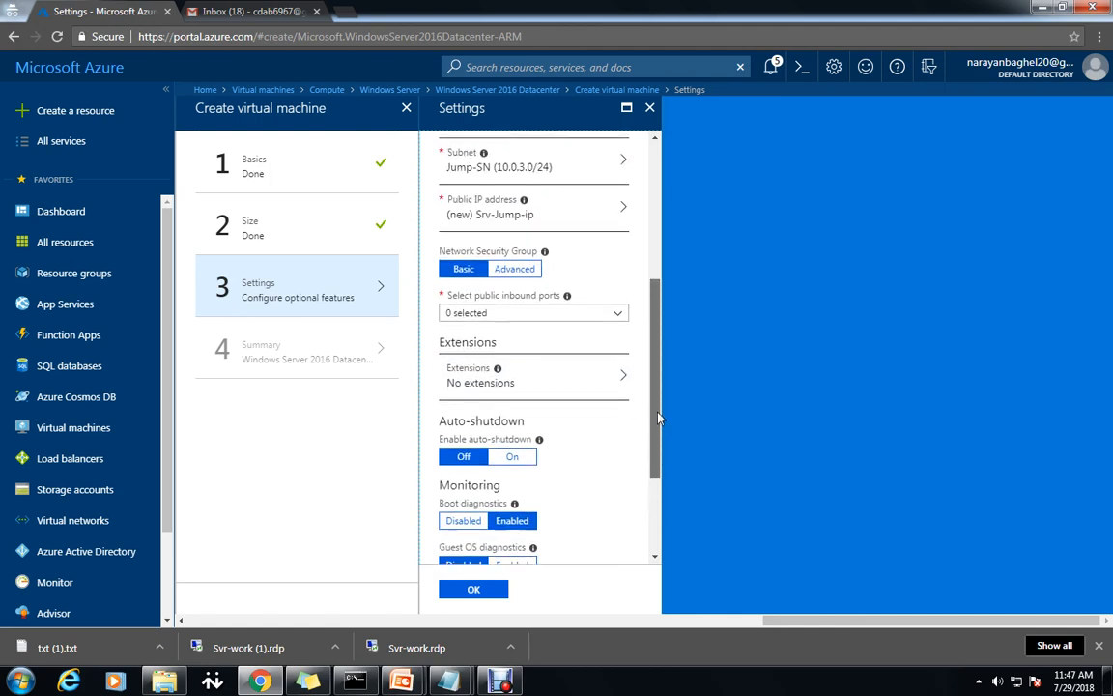
left_click(619, 328)
left_click(452, 419)
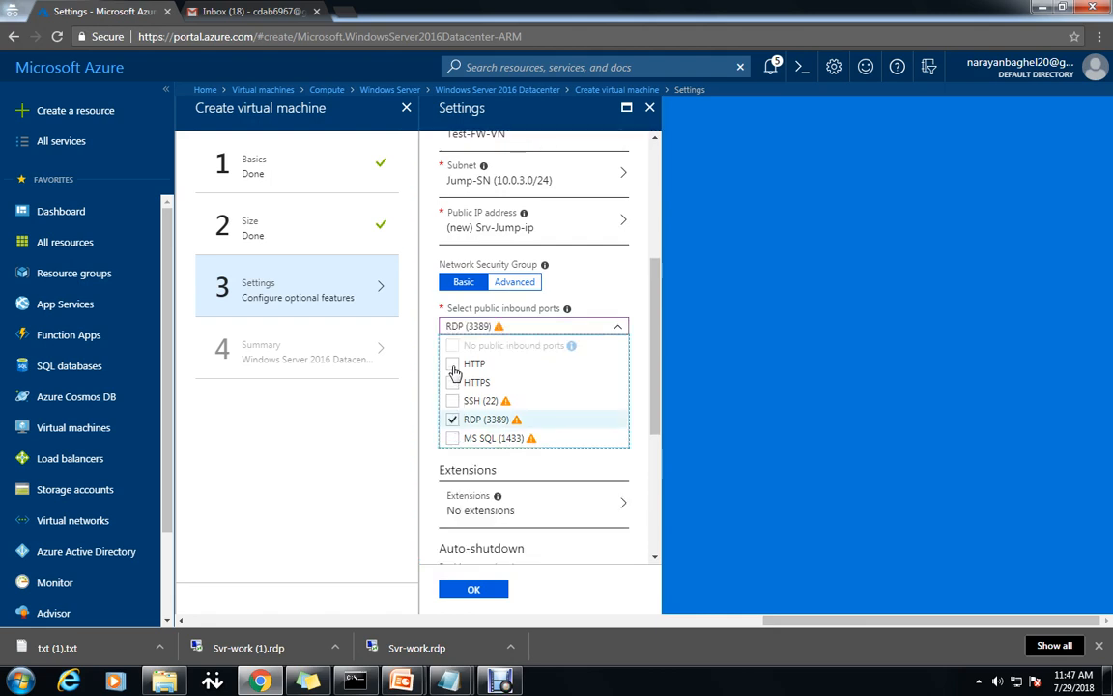
left_click(452, 364)
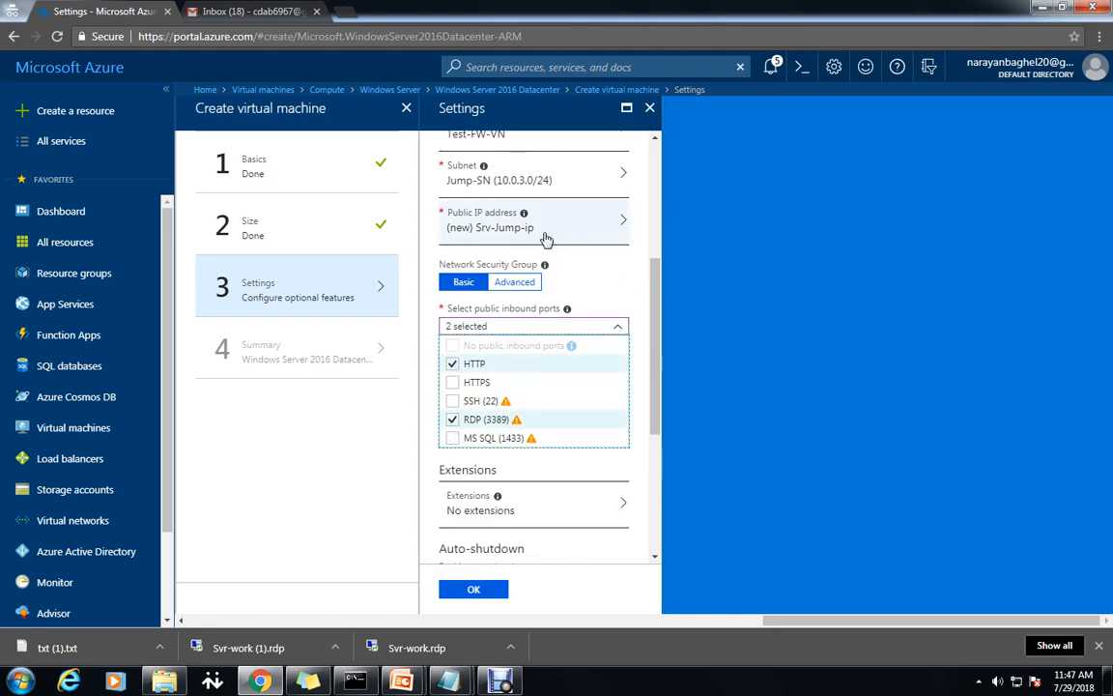
mouse_move(447, 681)
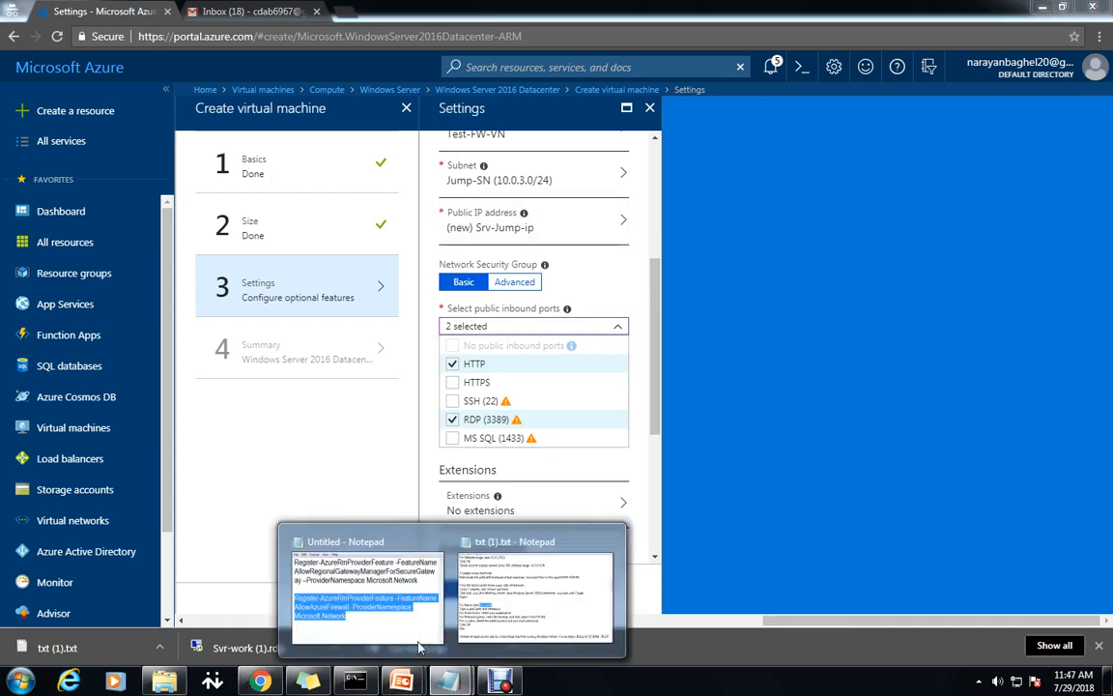
left_click(517, 619)
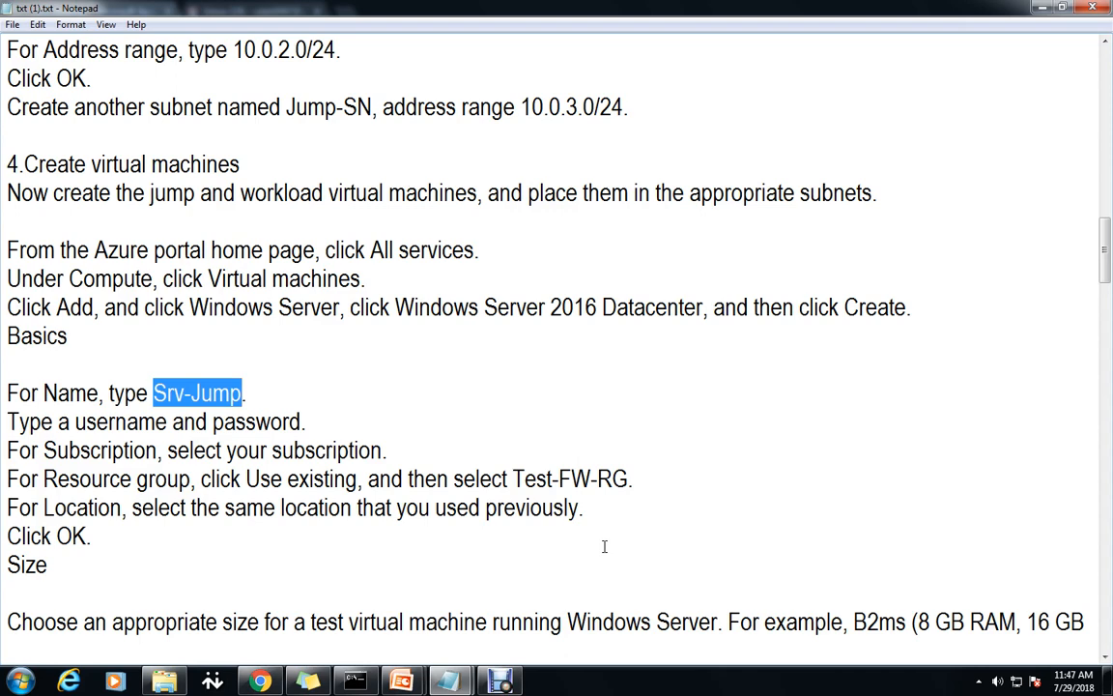
scroll(604, 547, "down", 3)
scroll(638, 570, "down", 2)
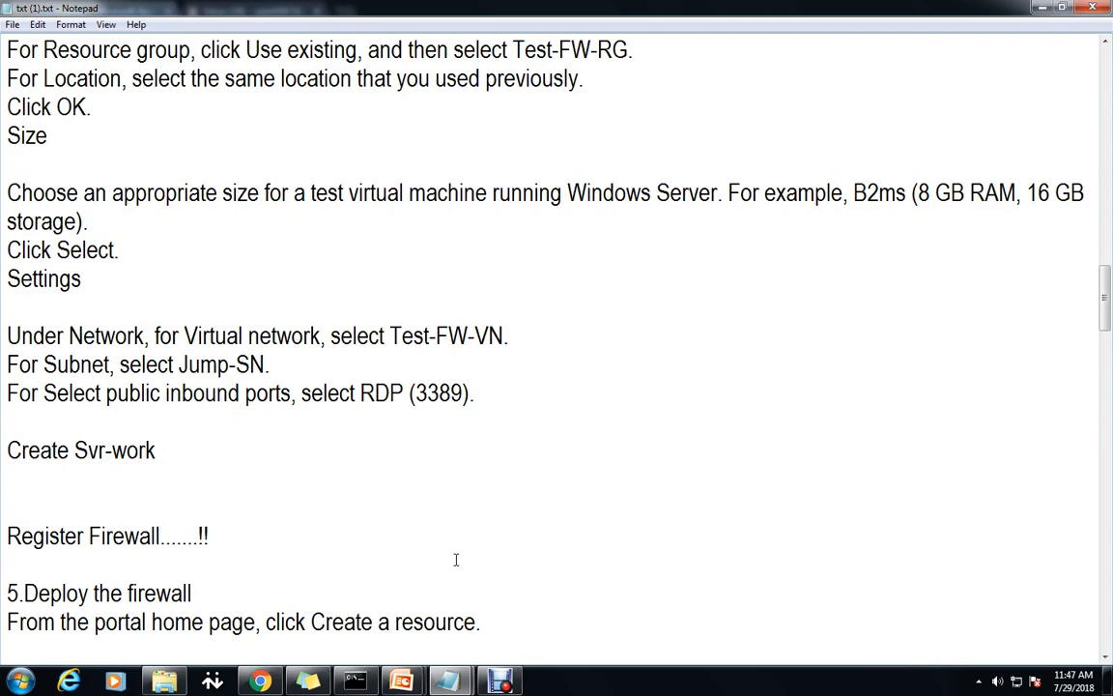
scroll(404, 683, "up", 1)
mouse_move(403, 682)
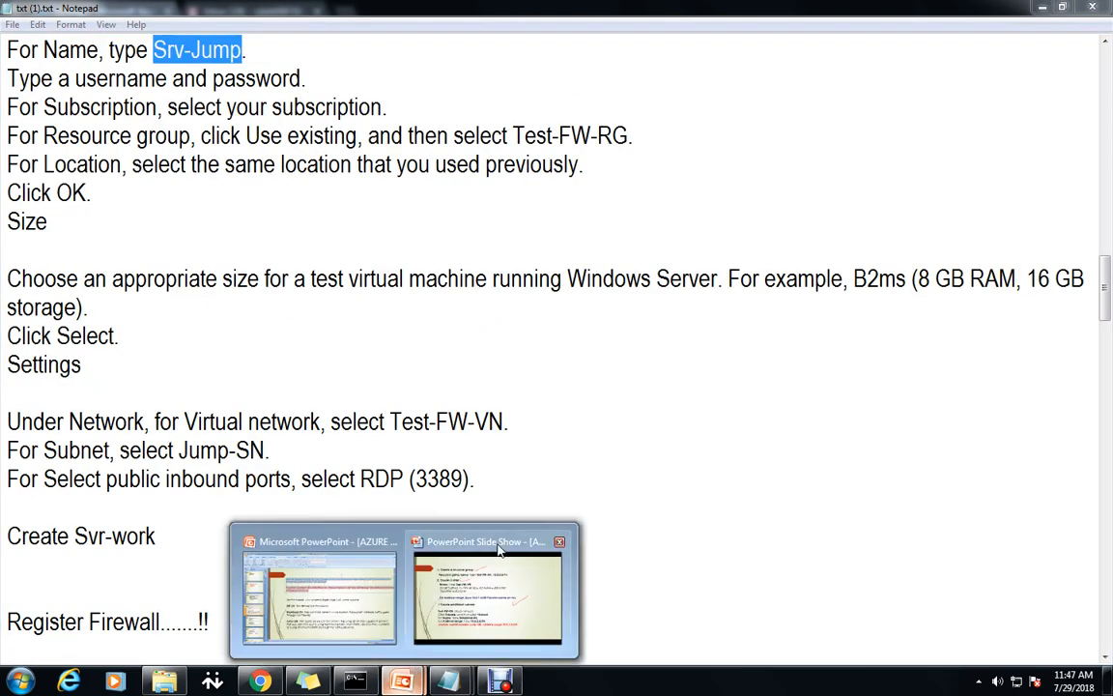
mouse_move(493, 547)
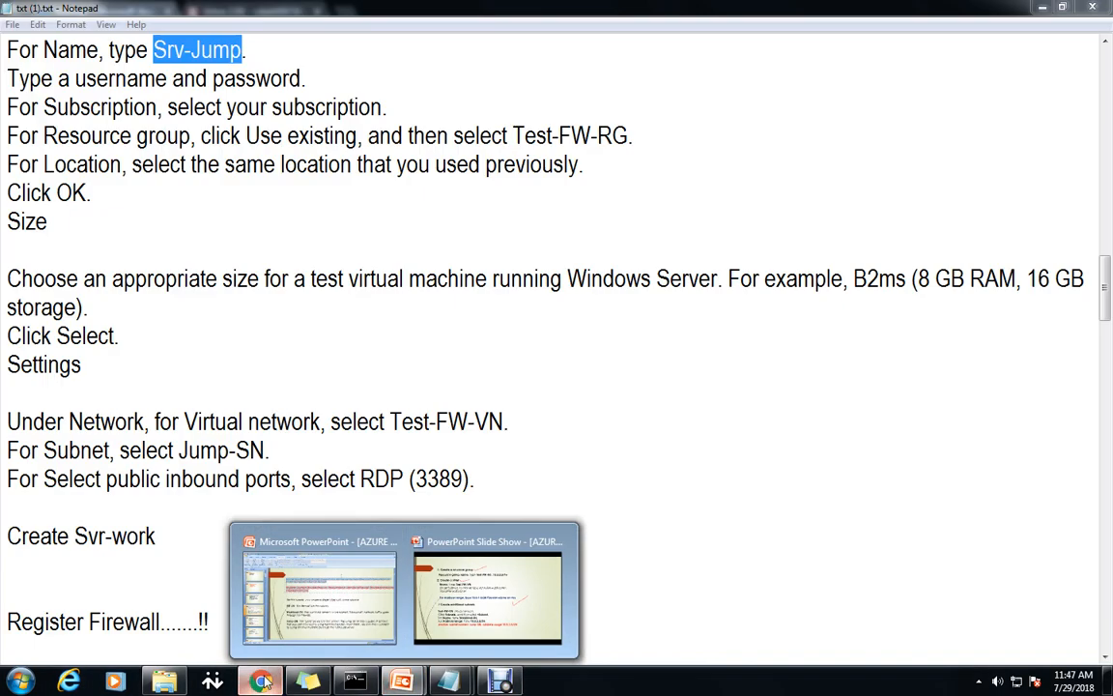
left_click(261, 682)
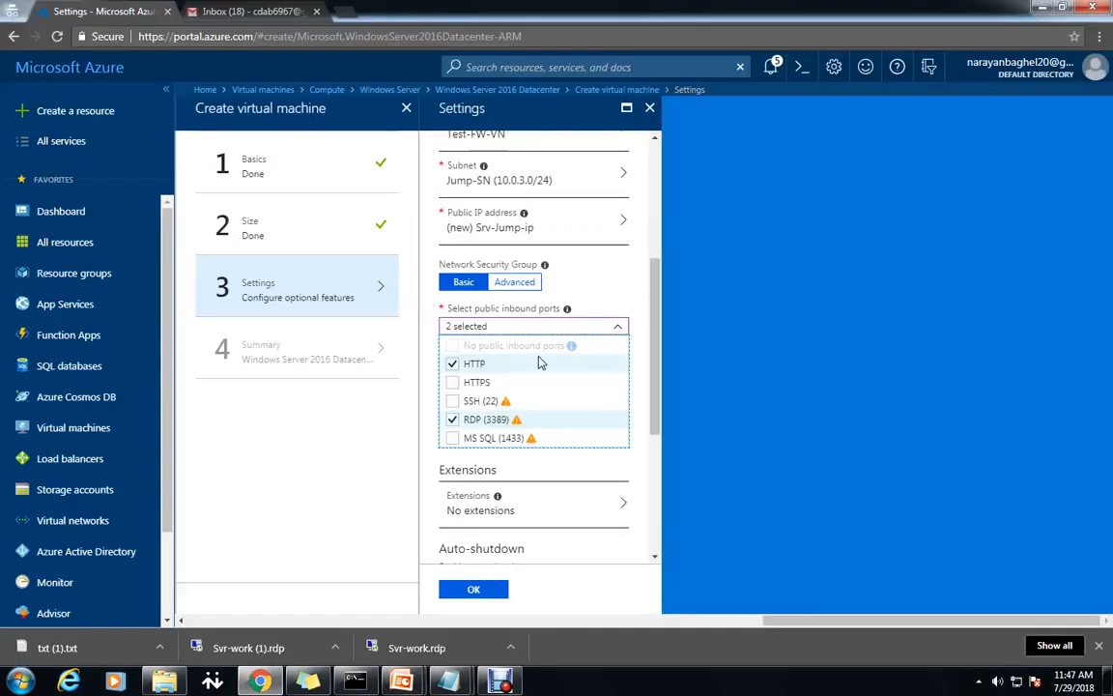
Accept the settings, create Srv-Jump, and start a second Windows Server 2016 Datacenter VM.
left_click(768, 394)
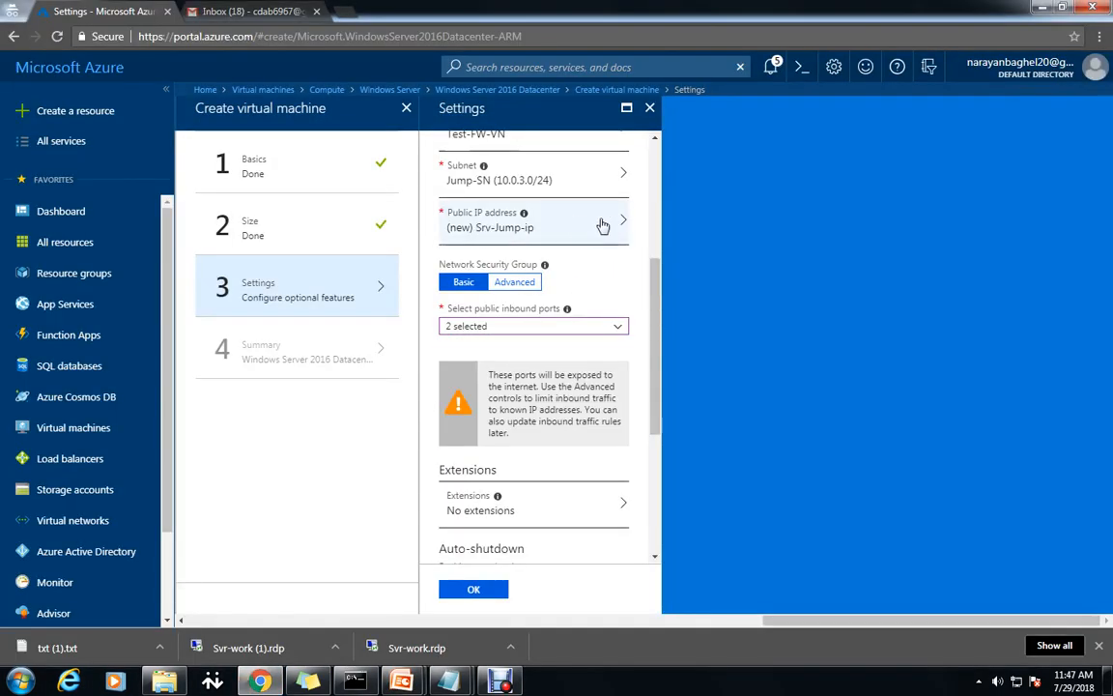
left_click_drag(657, 373, 658, 438)
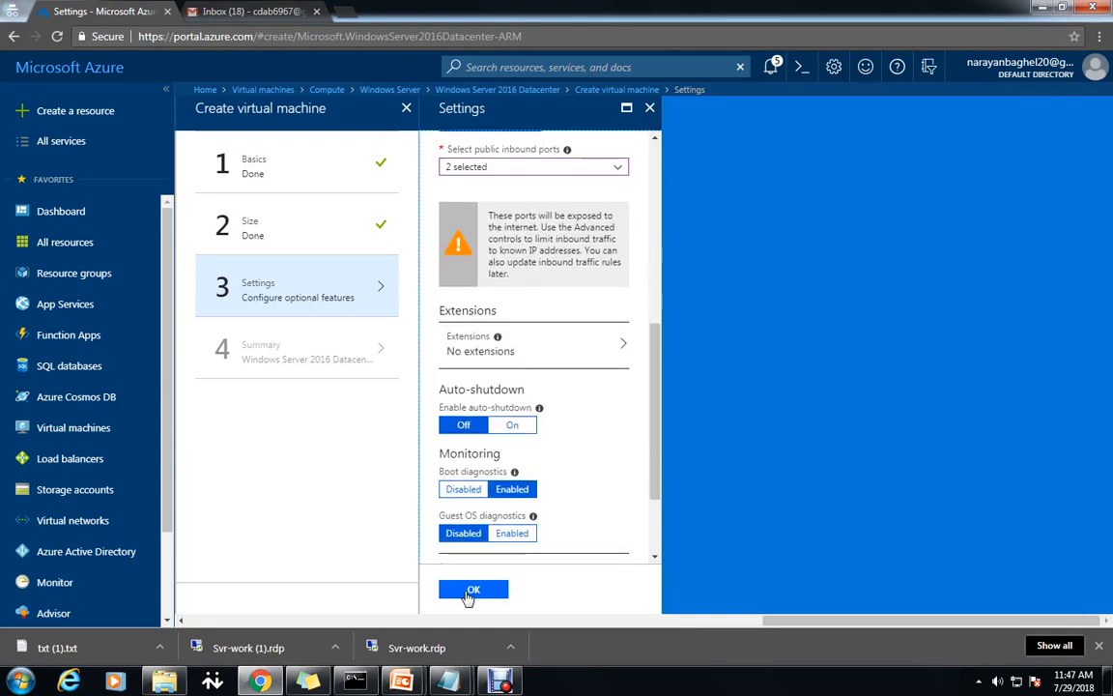
left_click(472, 591)
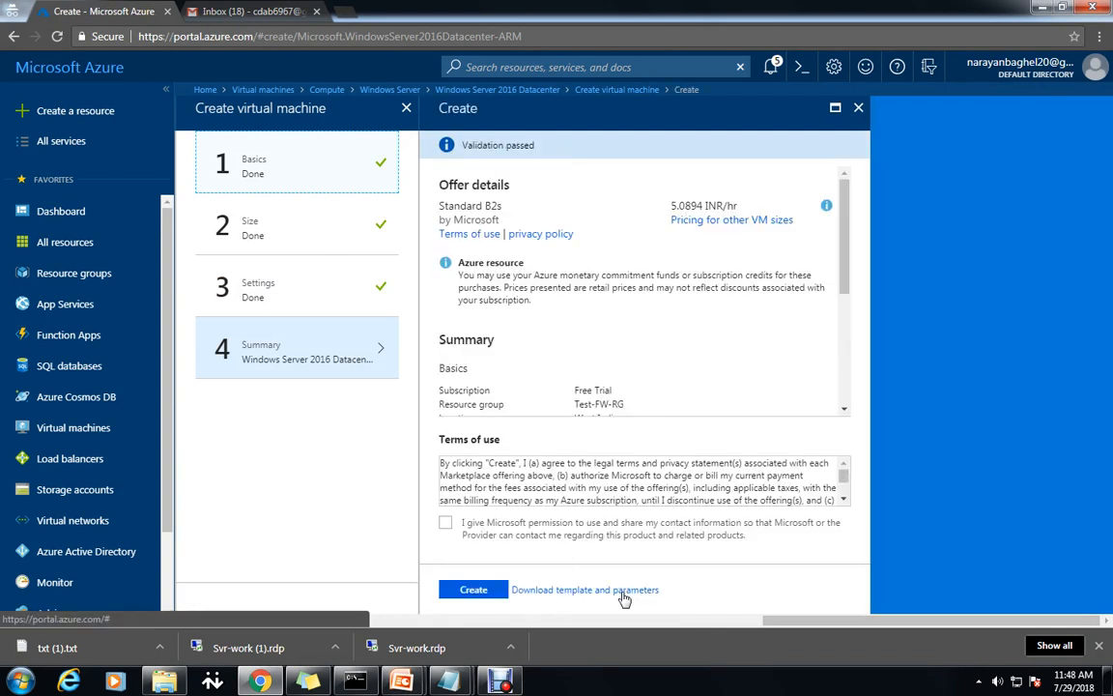
left_click(479, 593)
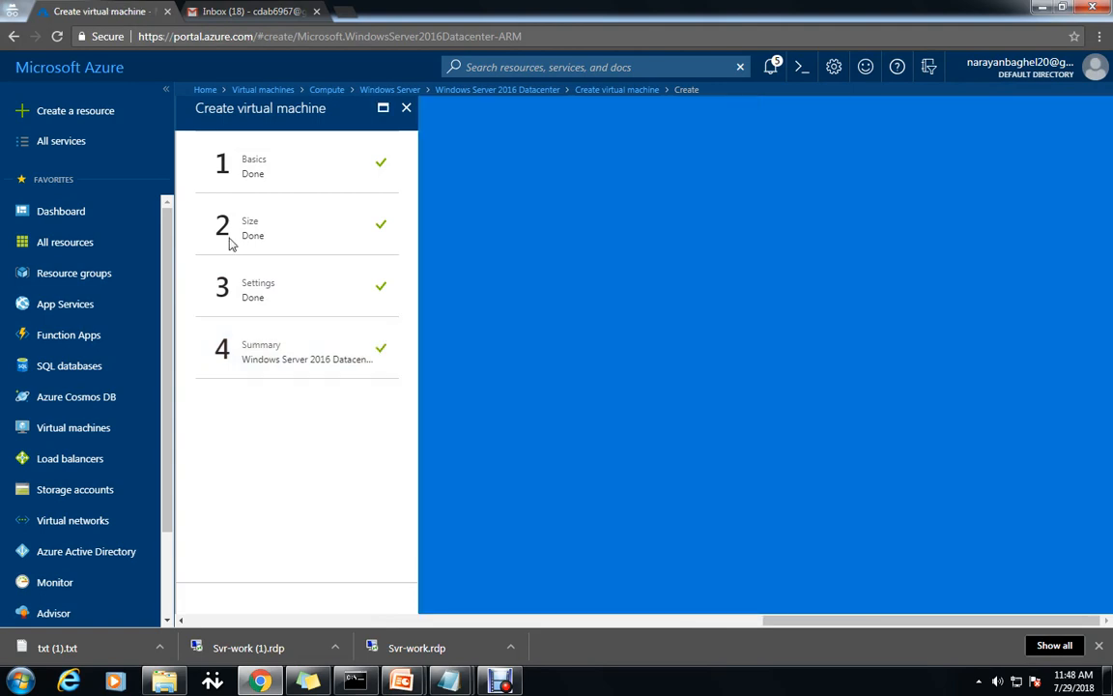
left_click(497, 89)
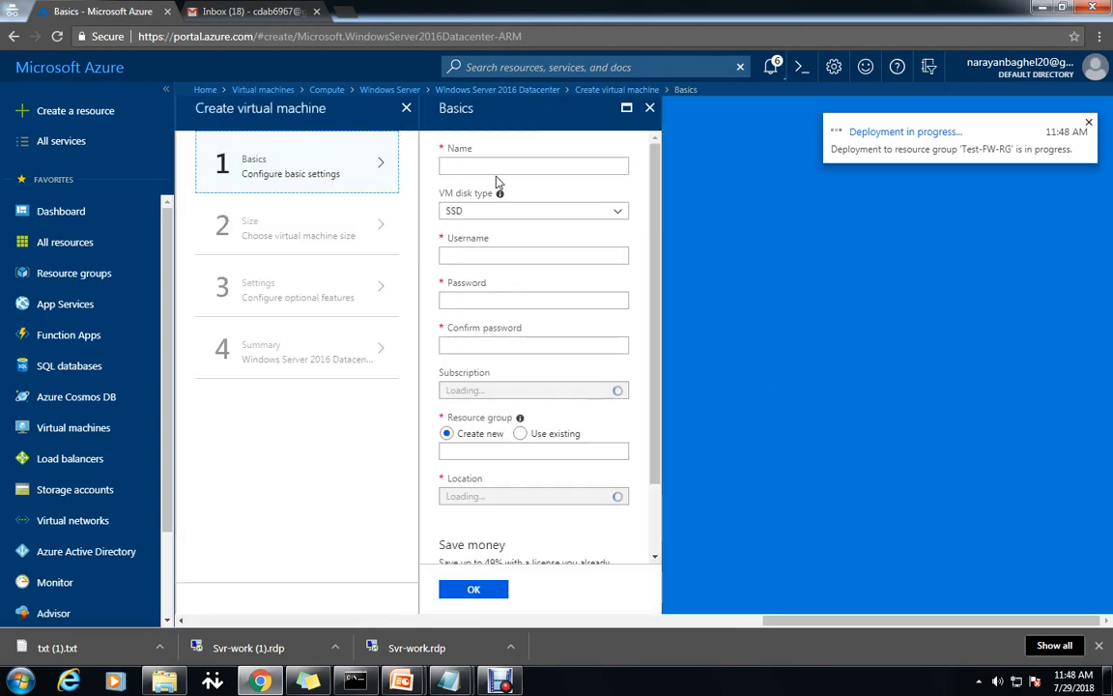
Name the second VM Svr-work and enter the admin username and password.
left_click(492, 165)
type("Svr-work")
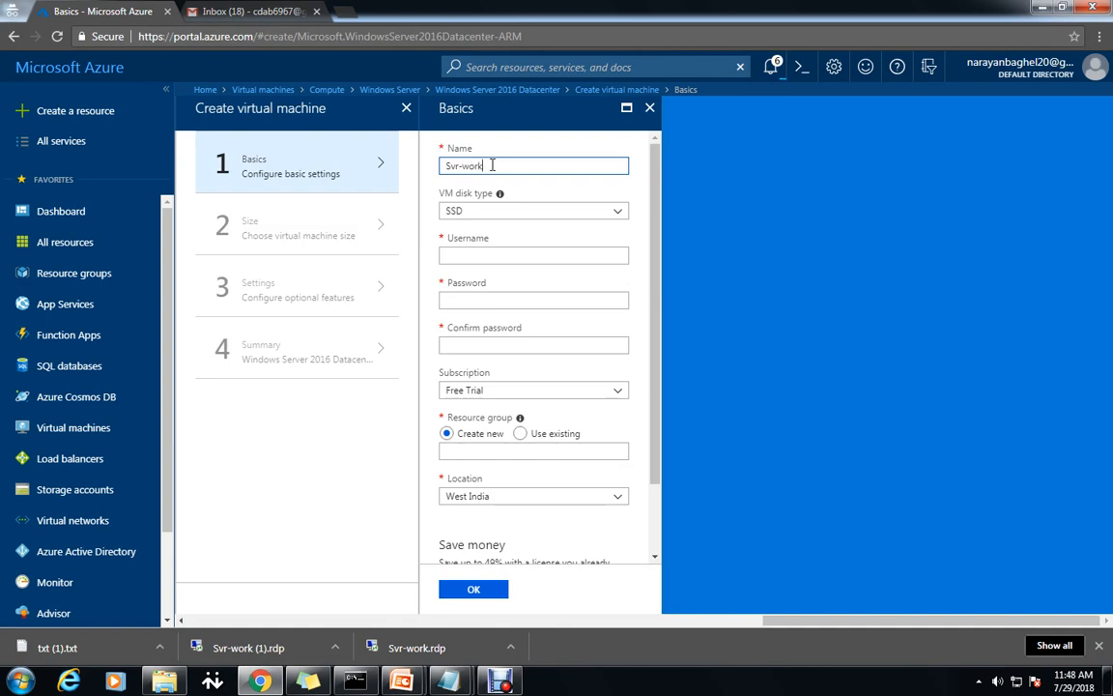
left_click(472, 255)
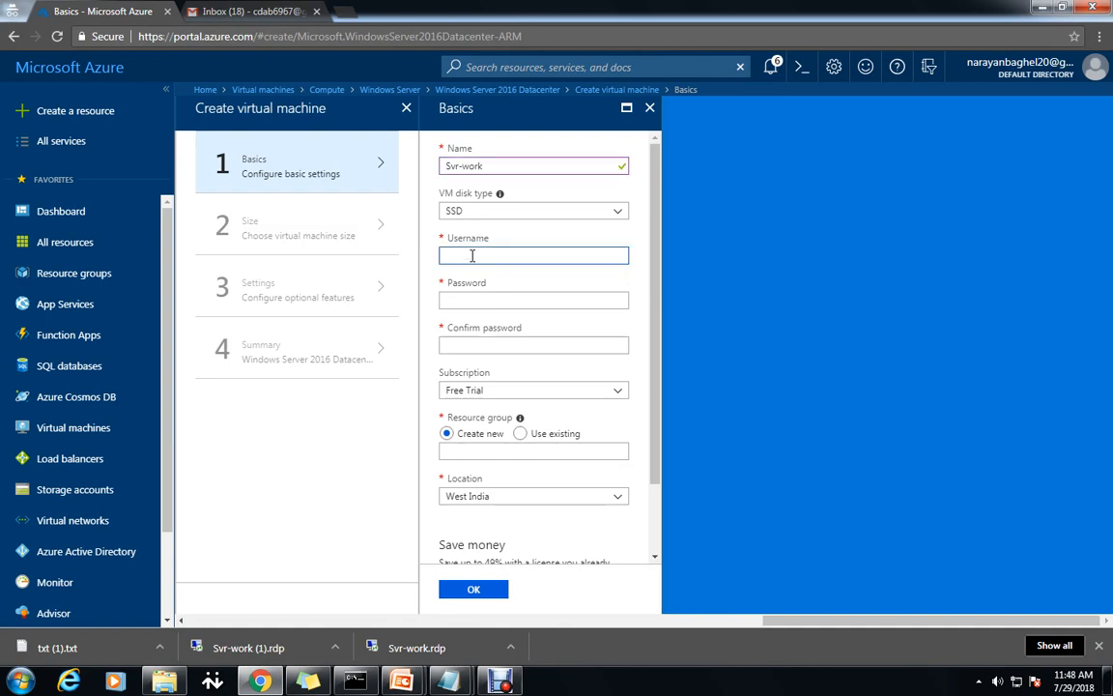
type("Narayan")
key("Tab")
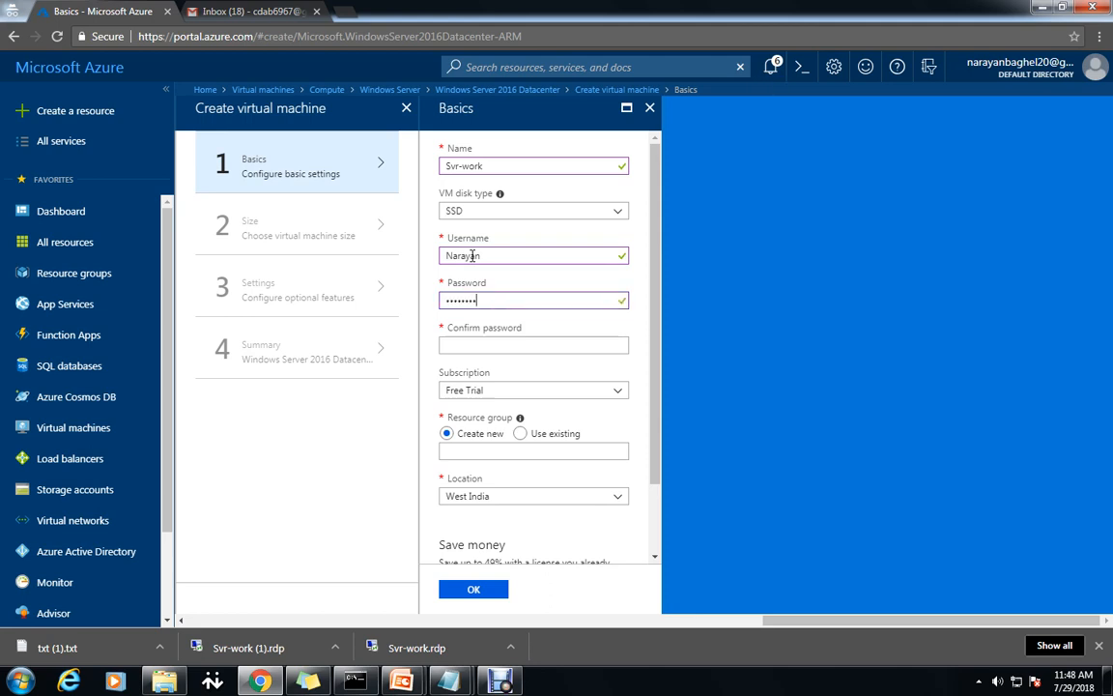
type("Pa••")
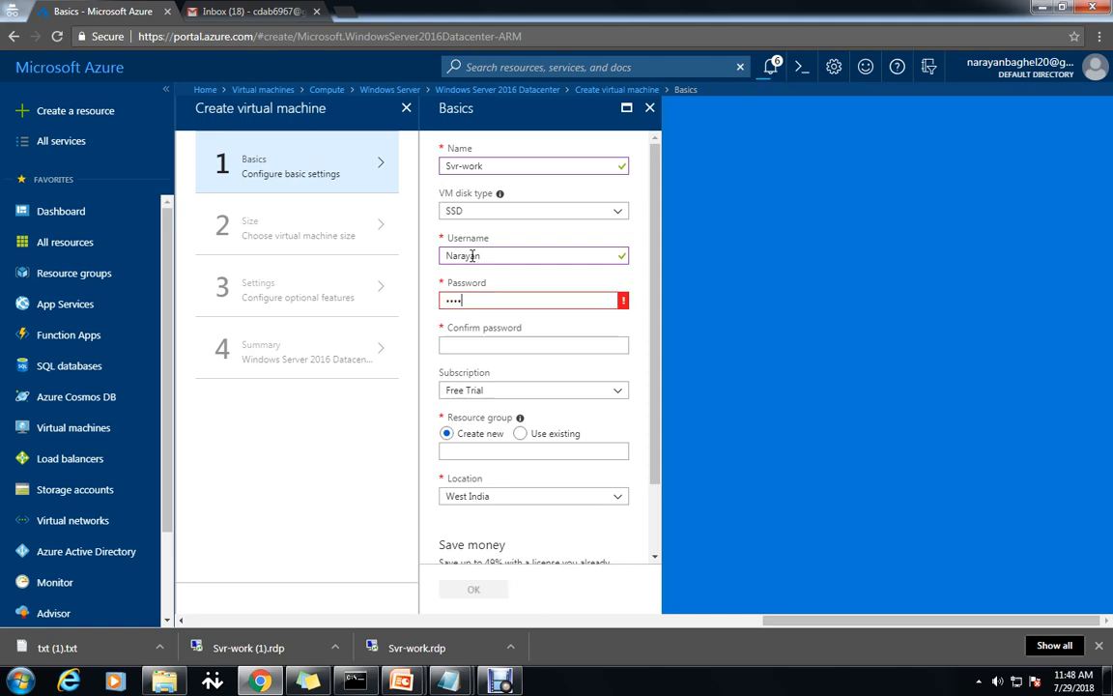
type("••••")
left_click(508, 344)
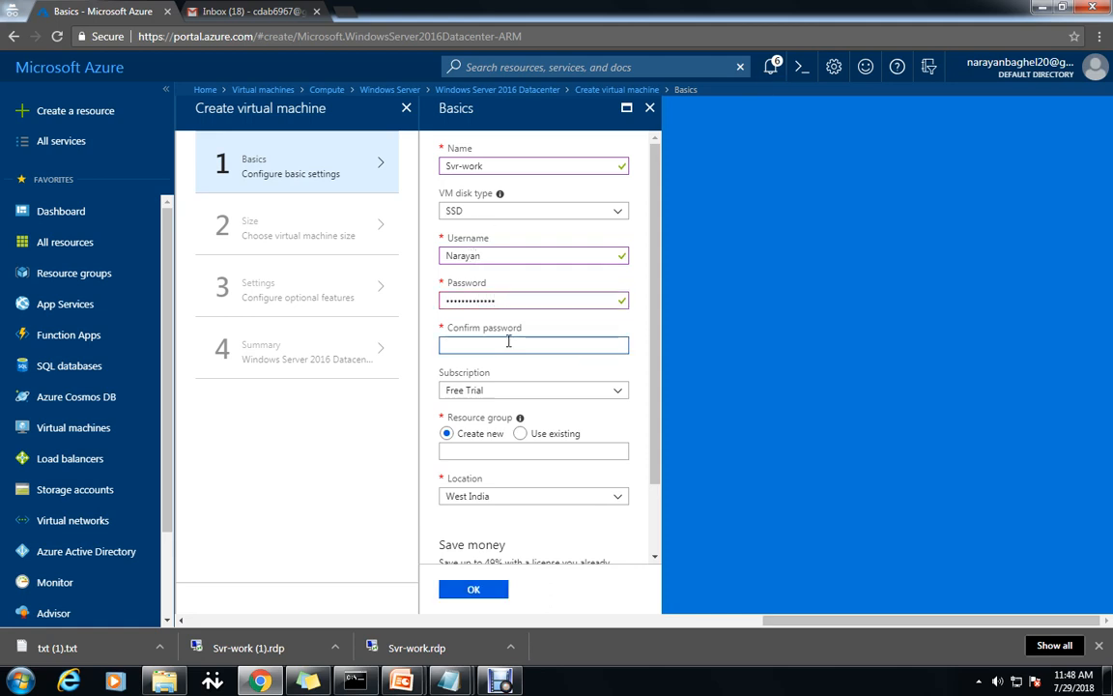
type("P")
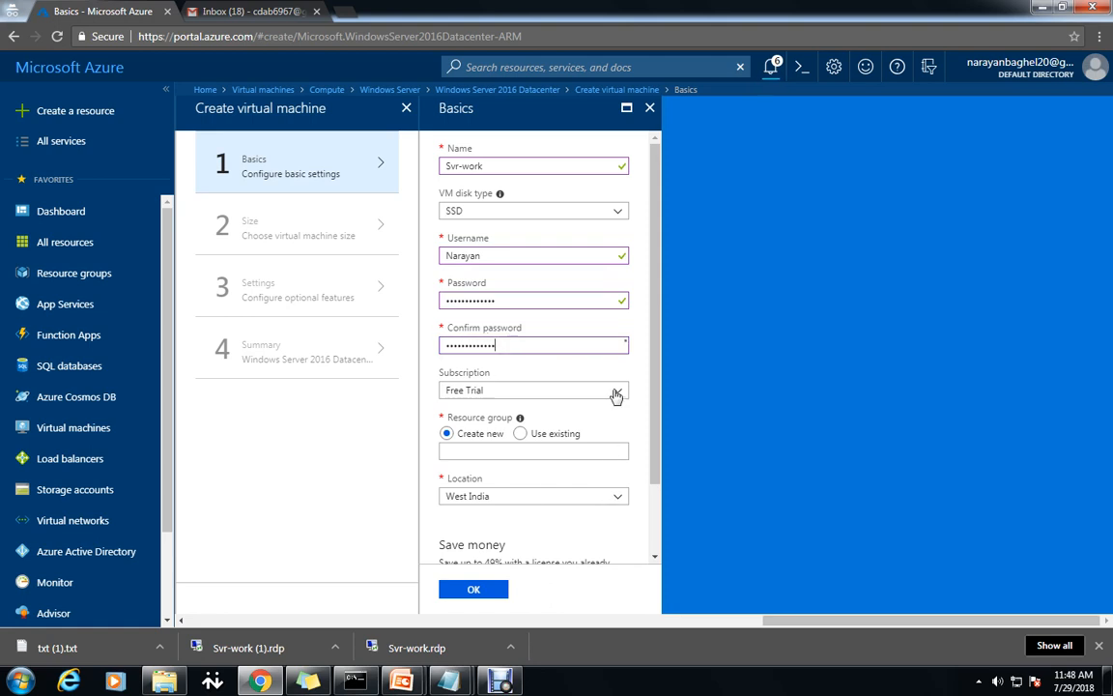
Put the VM in the existing resource group Test-FW-RG.
left_click(522, 433)
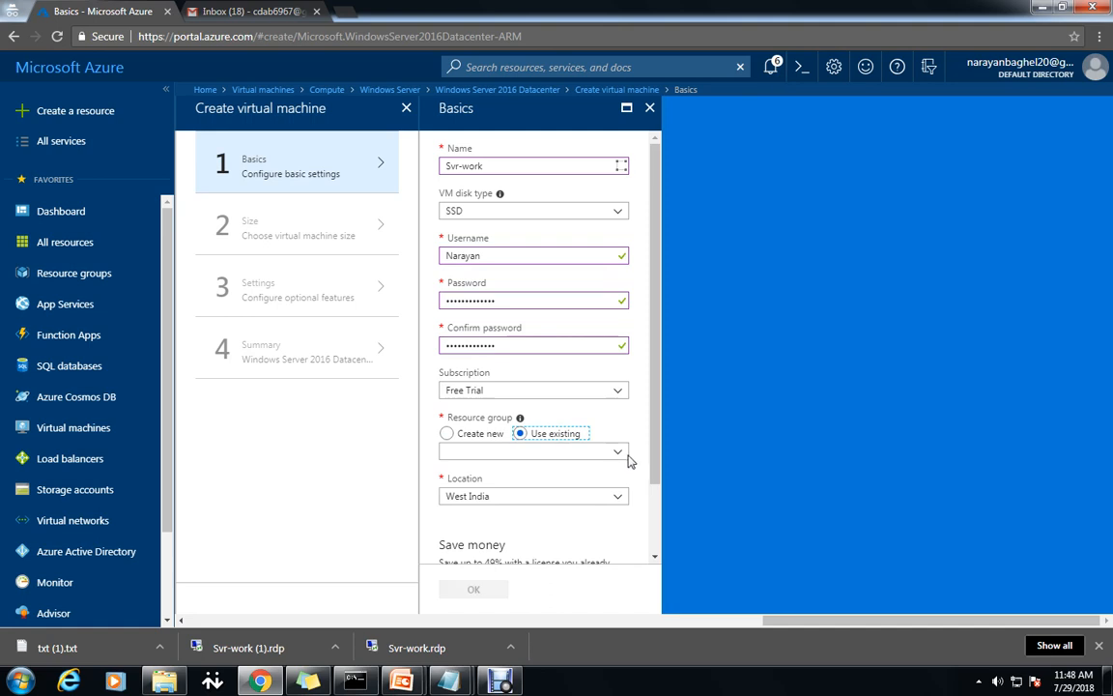
left_click(618, 451)
left_click(470, 489)
scroll(541, 386, "down", 2)
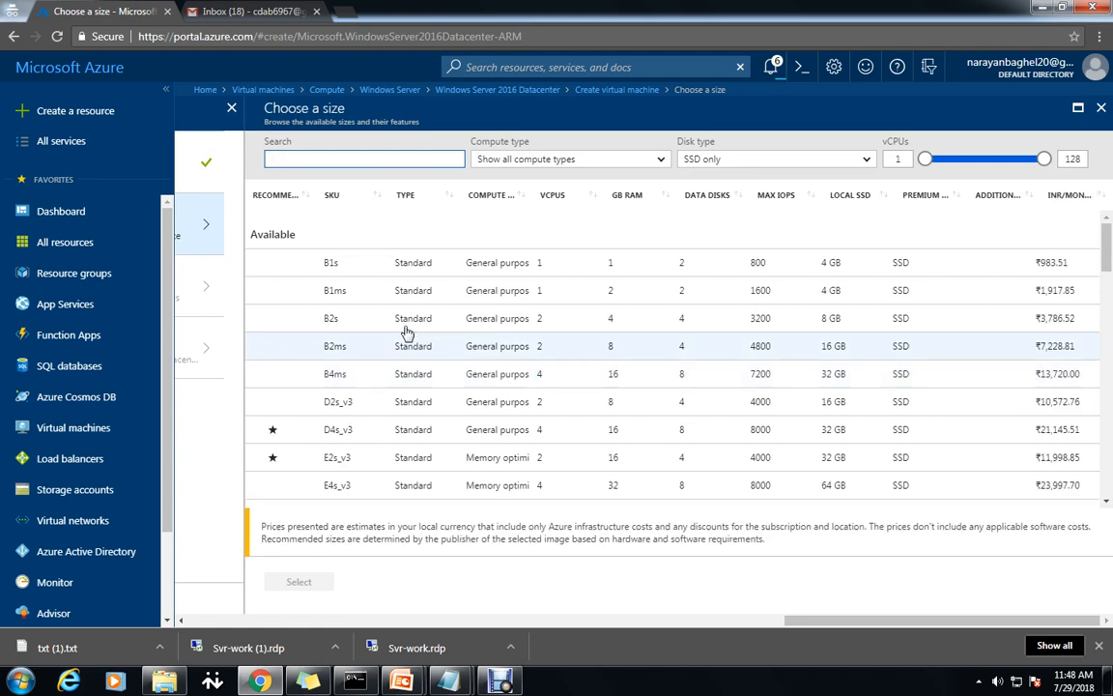
Size Svr-work as B2s and place it in subnet Workload-SN (10.0.2.0/24).
left_click(406, 325)
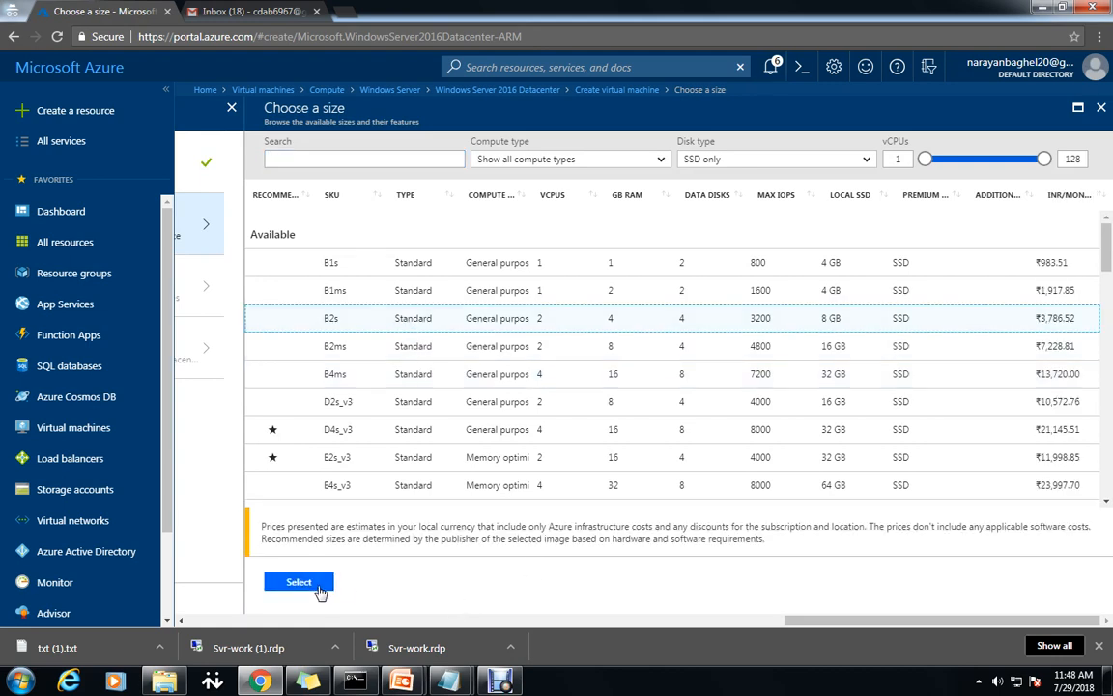
left_click(299, 582)
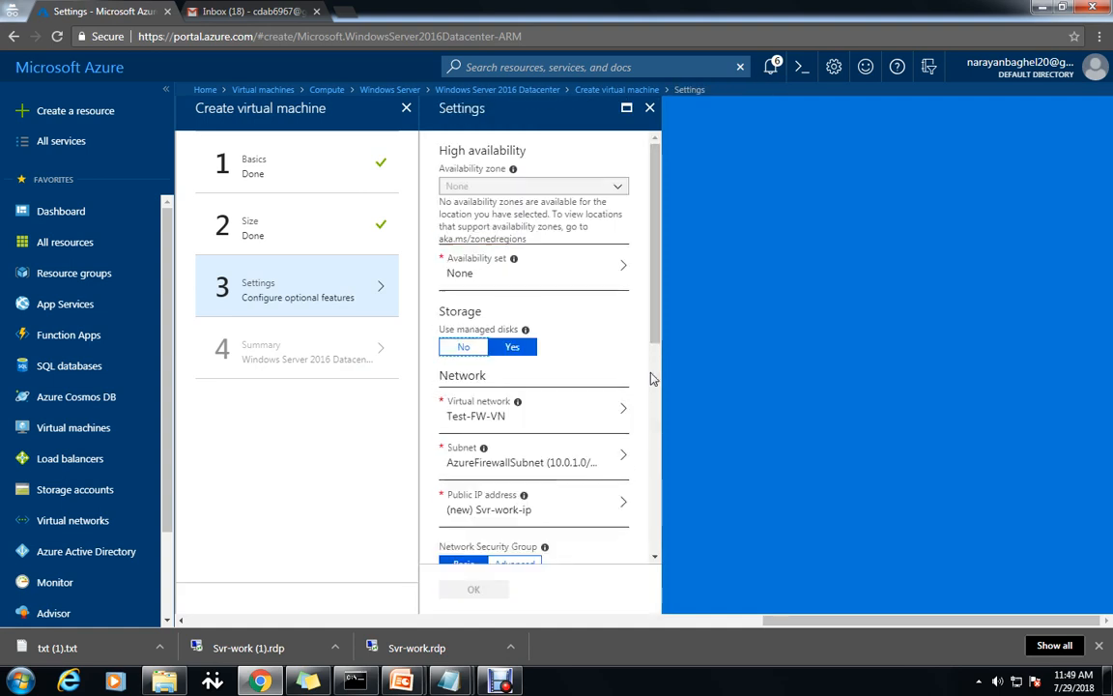
scroll(654, 374, "down", 2)
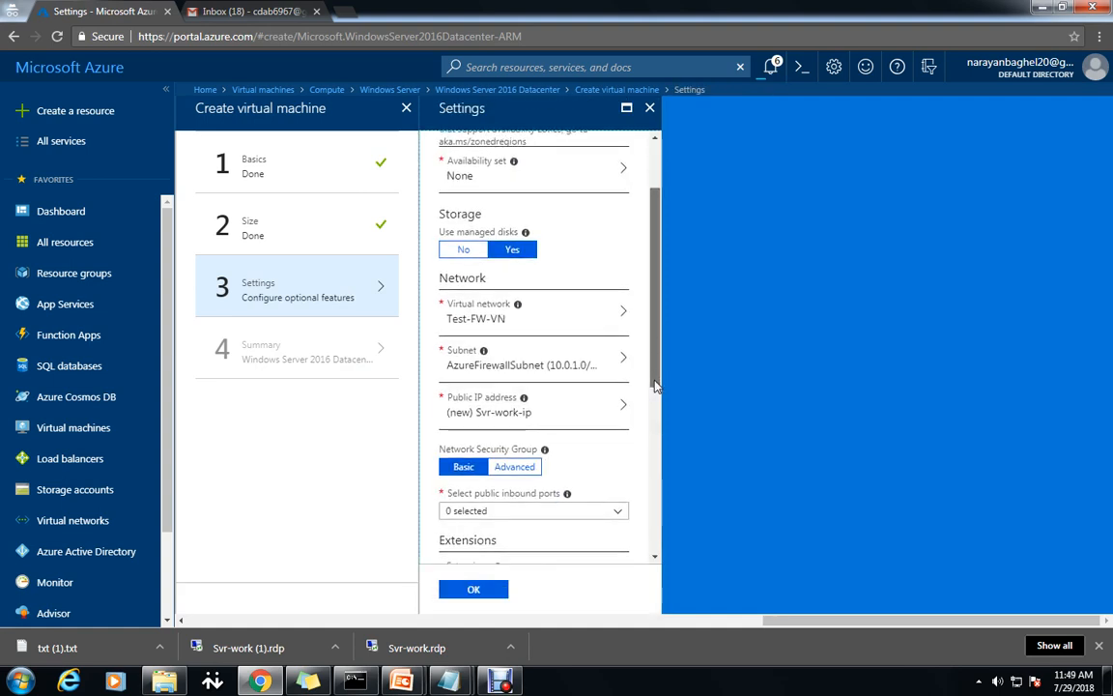
left_click(623, 310)
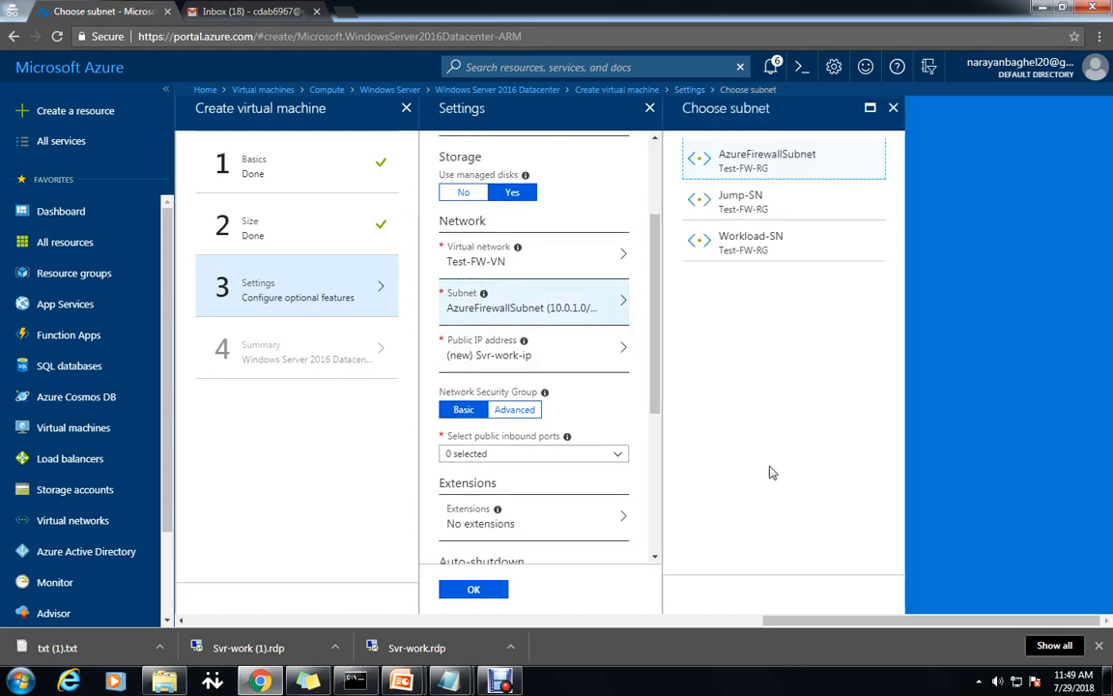
left_click(761, 246)
left_click_drag(655, 385, 655, 443)
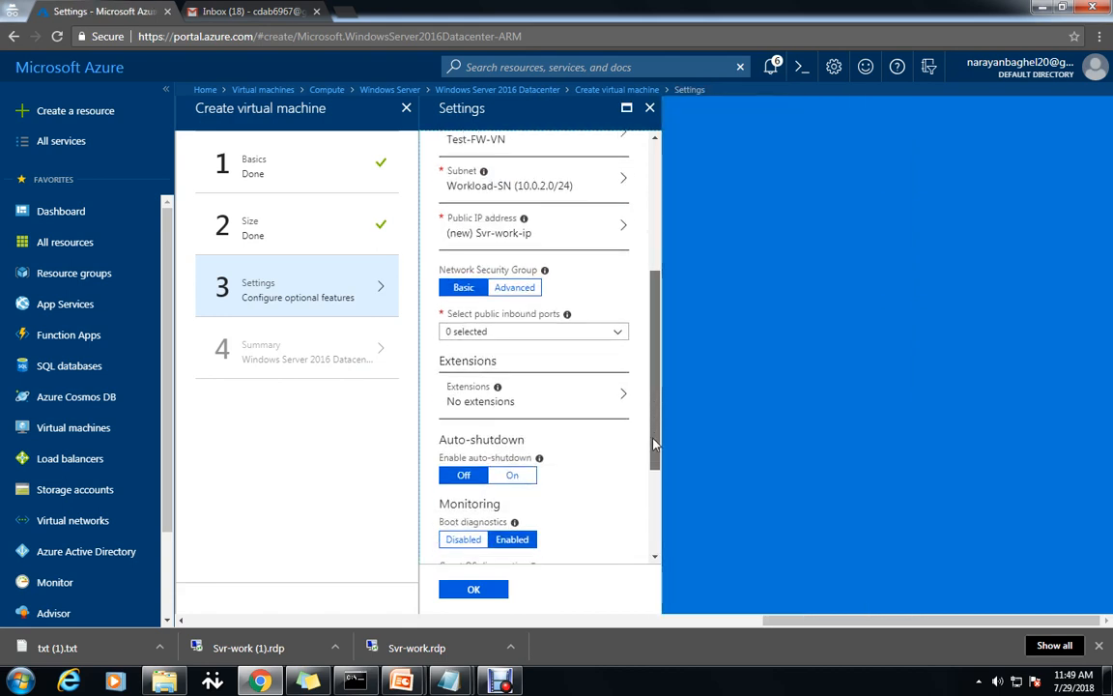
Set the public IP address to None and allow no public inbound ports.
left_click(621, 227)
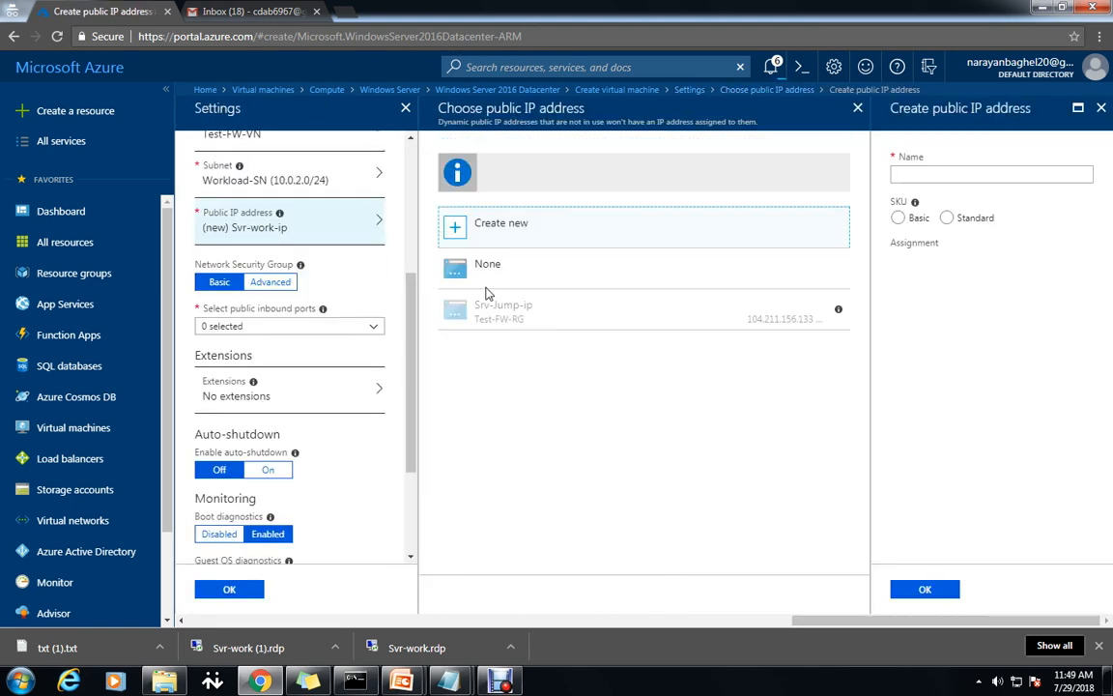
left_click(480, 261)
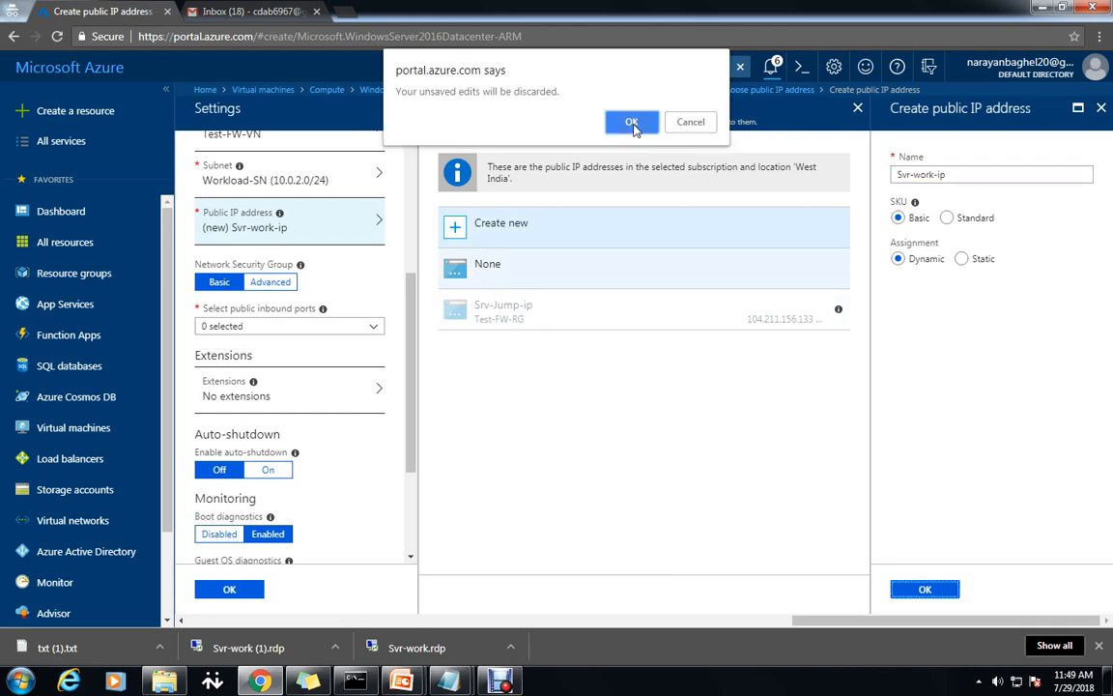
left_click(631, 123)
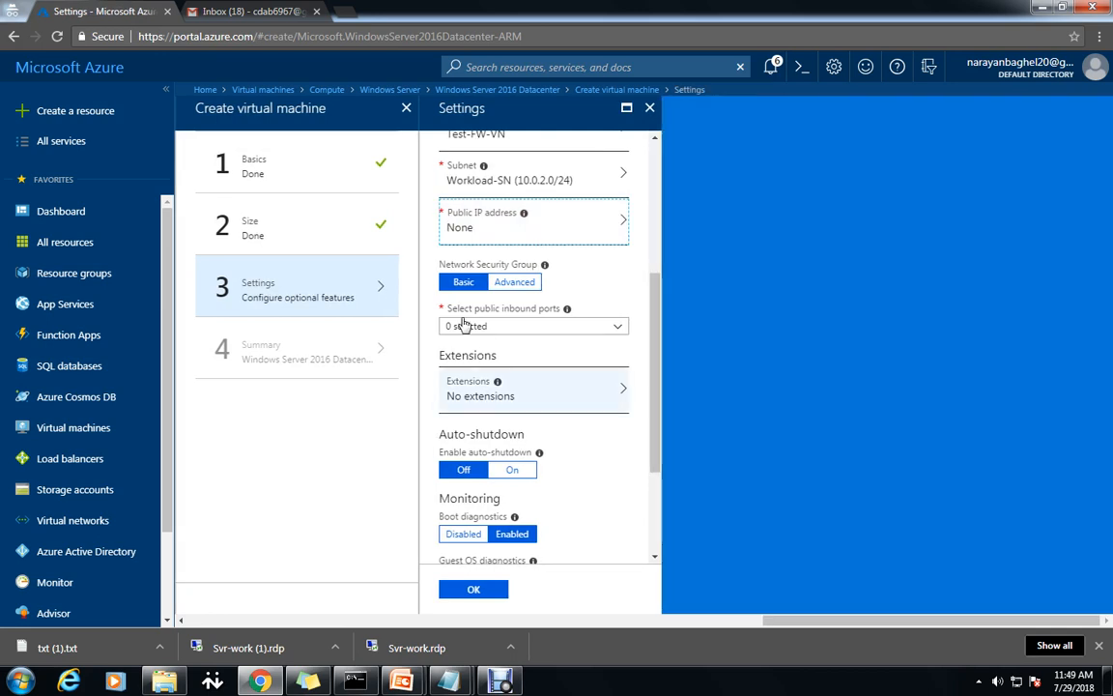
left_click(618, 329)
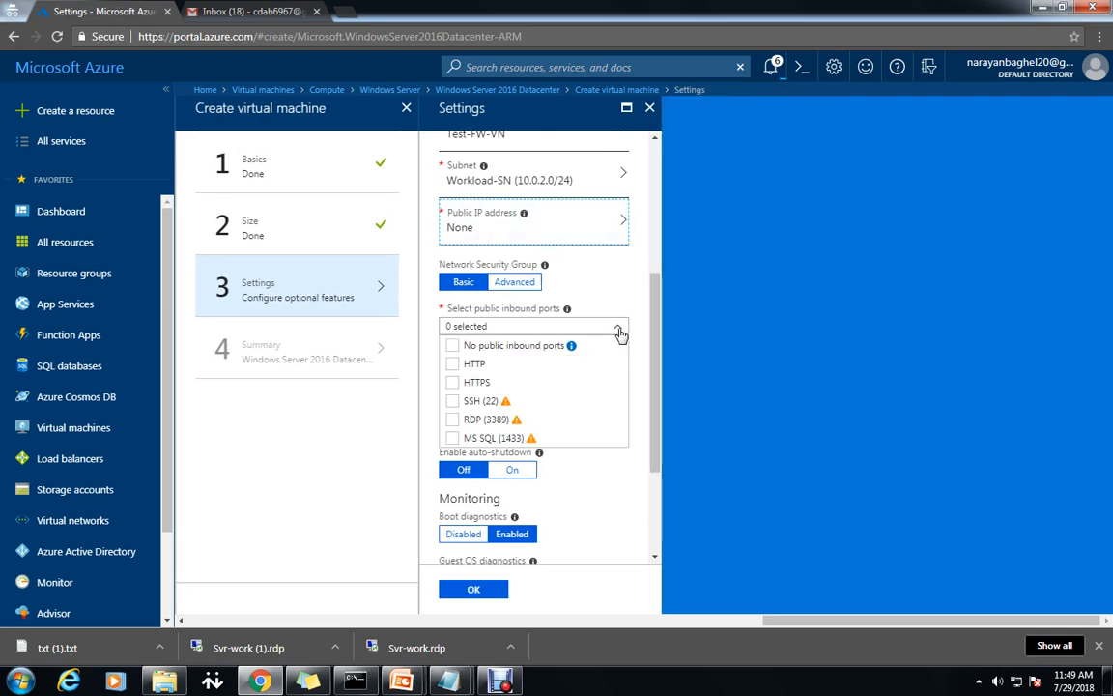
left_click(452, 345)
scroll(653, 477, "down", 2)
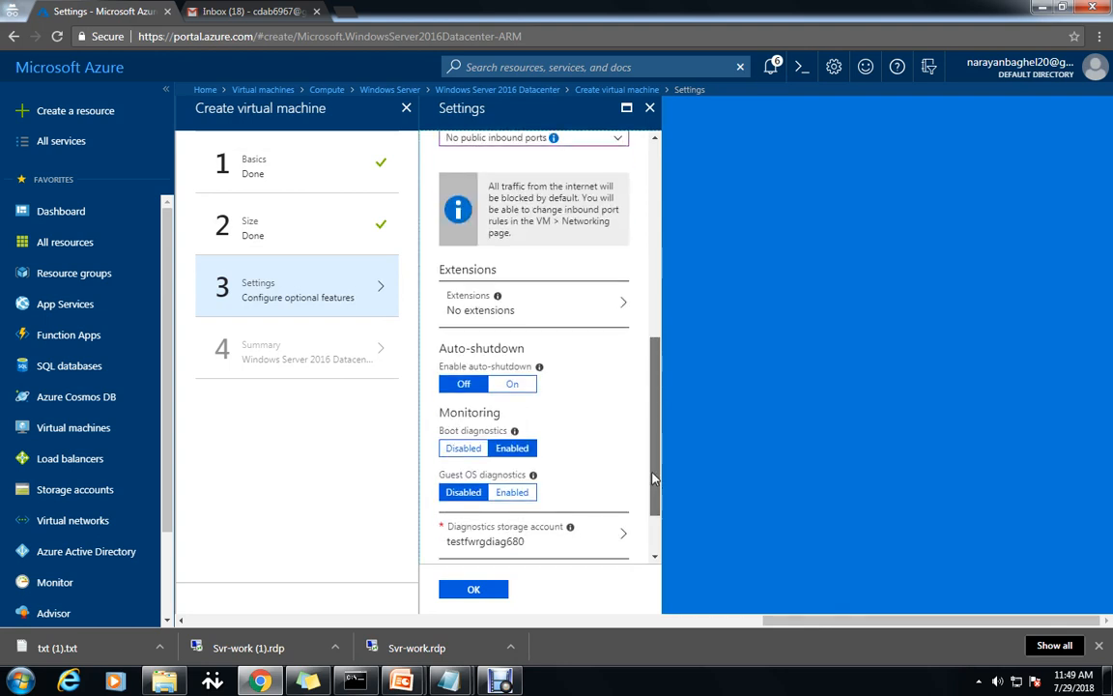
left_click_drag(653, 478, 653, 509)
Accept the Svr-work settings and create the VM in Test-FW-RG.
left_click(475, 592)
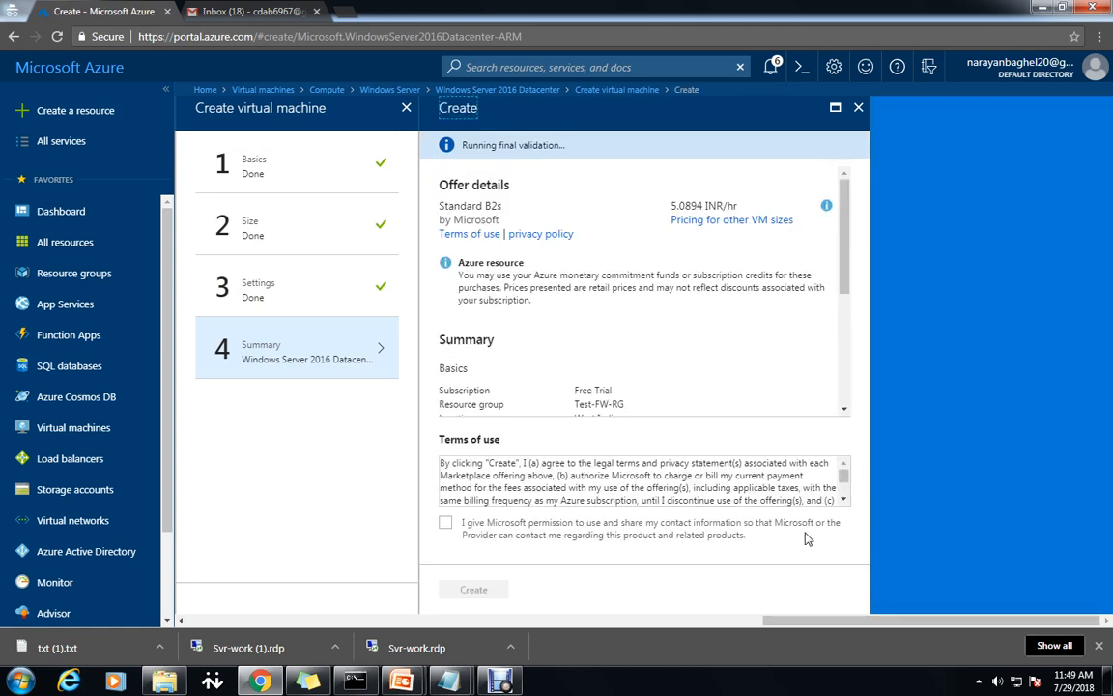
left_click(486, 596)
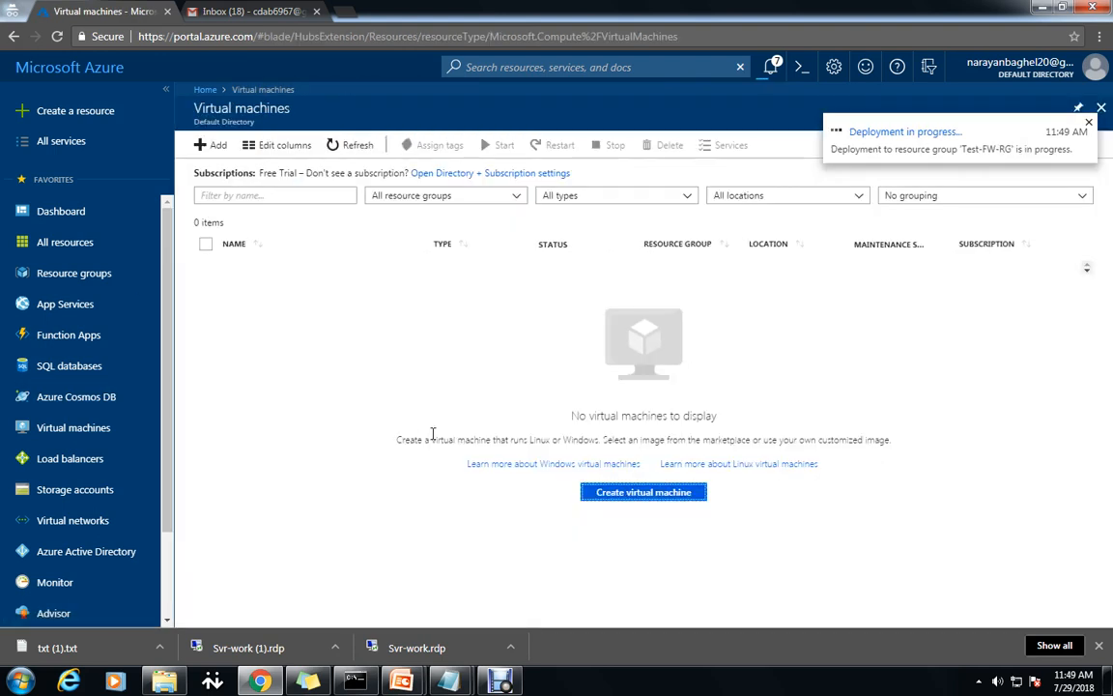
Refresh the VM list, open Srv-Jump, check notifications, and show its RDP connect options.
left_click(356, 146)
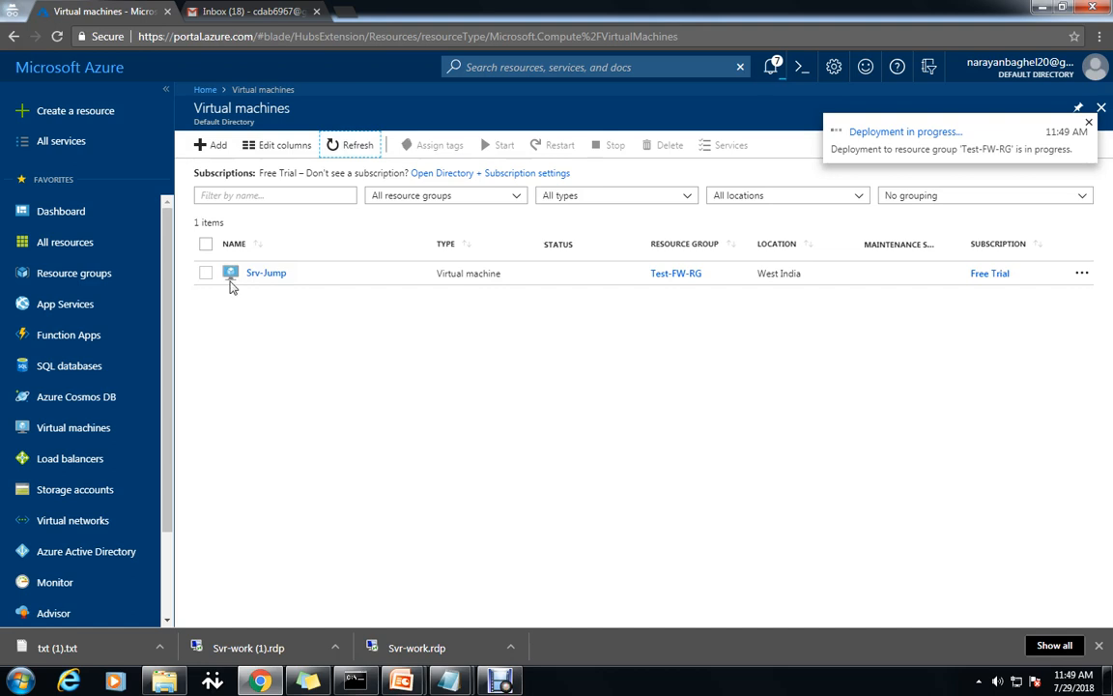
left_click(272, 279)
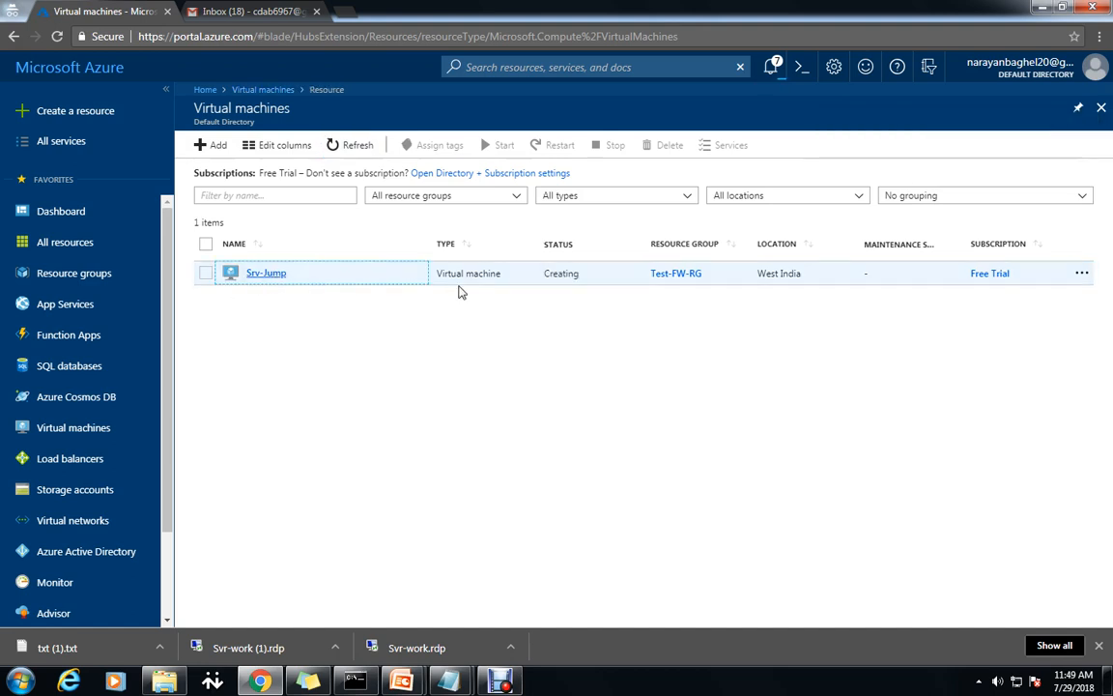
left_click(771, 69)
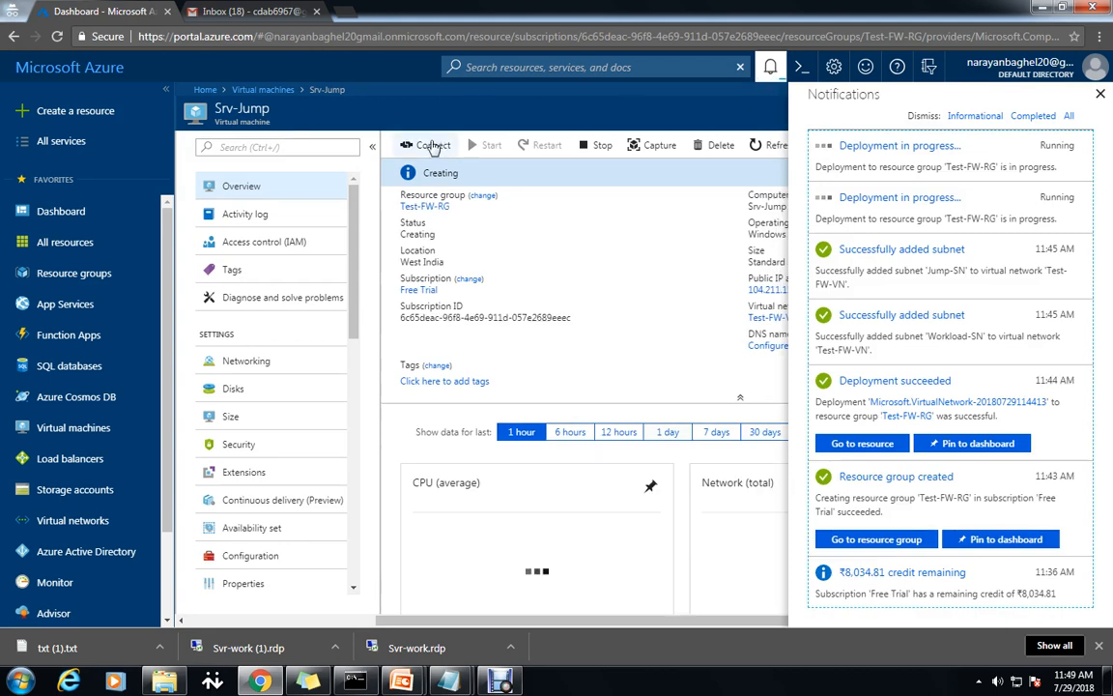
left_click(430, 144)
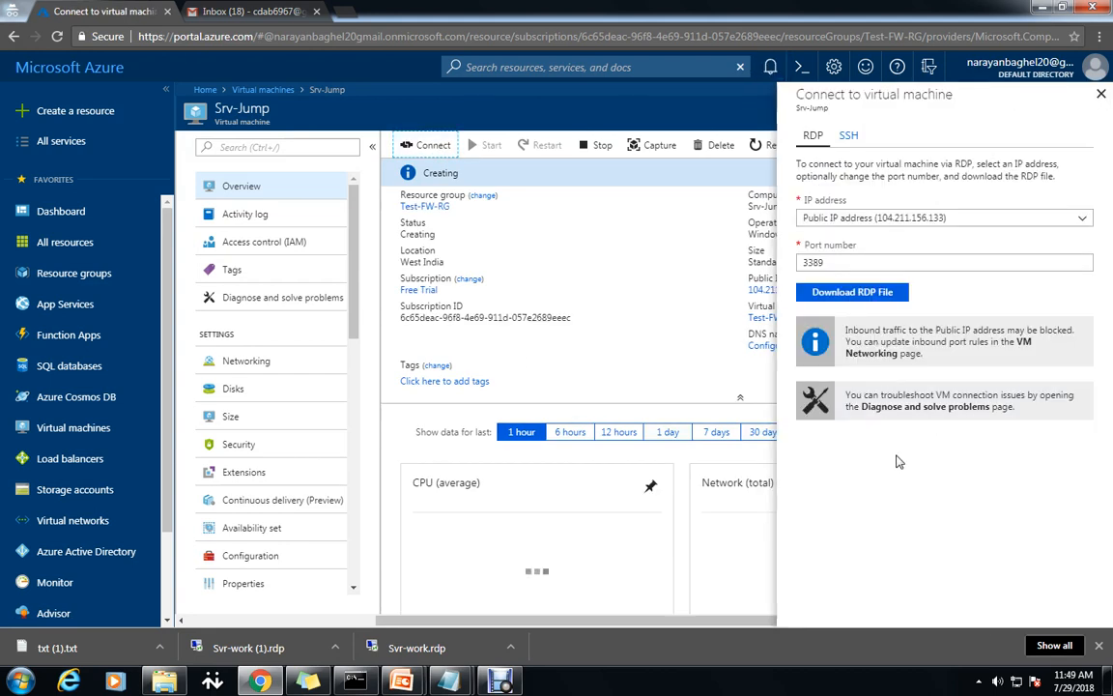
Download and open the Srv-Jump RDP file; the connection attempt fails.
left_click(781, 292)
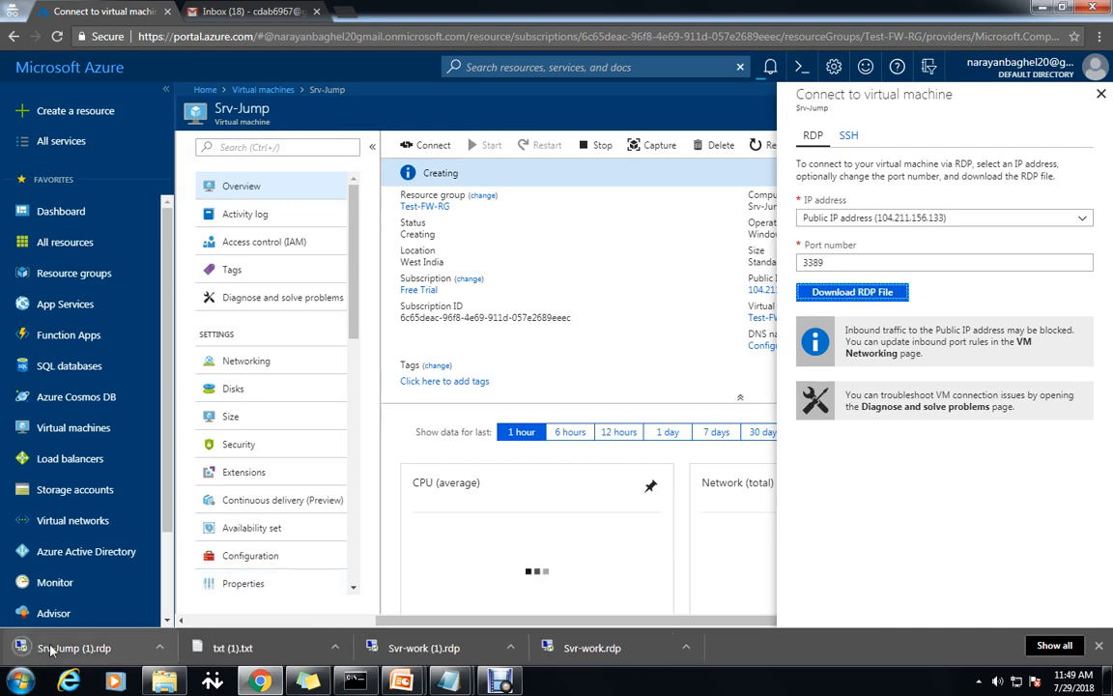
left_click(58, 647)
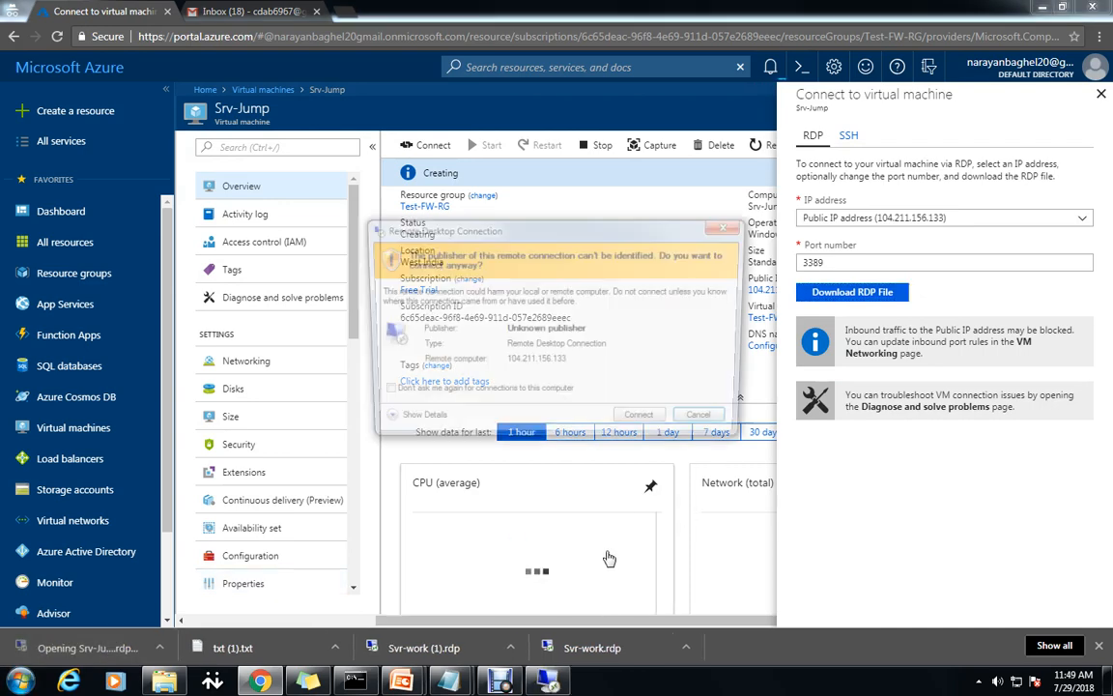
left_click(645, 425)
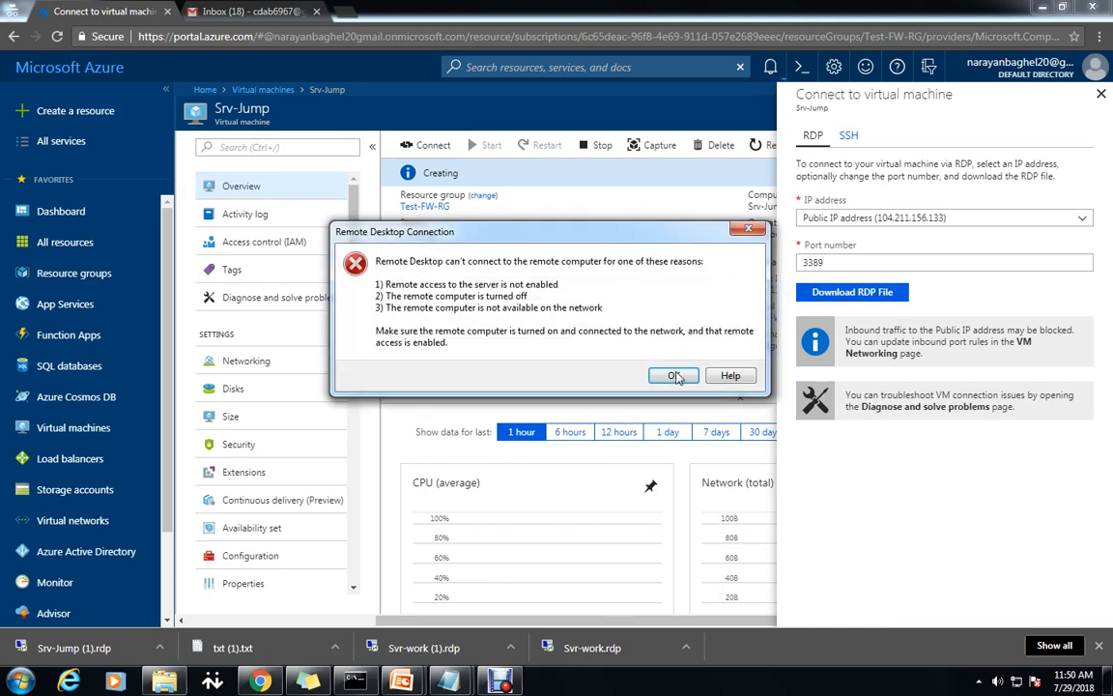
left_click(675, 376)
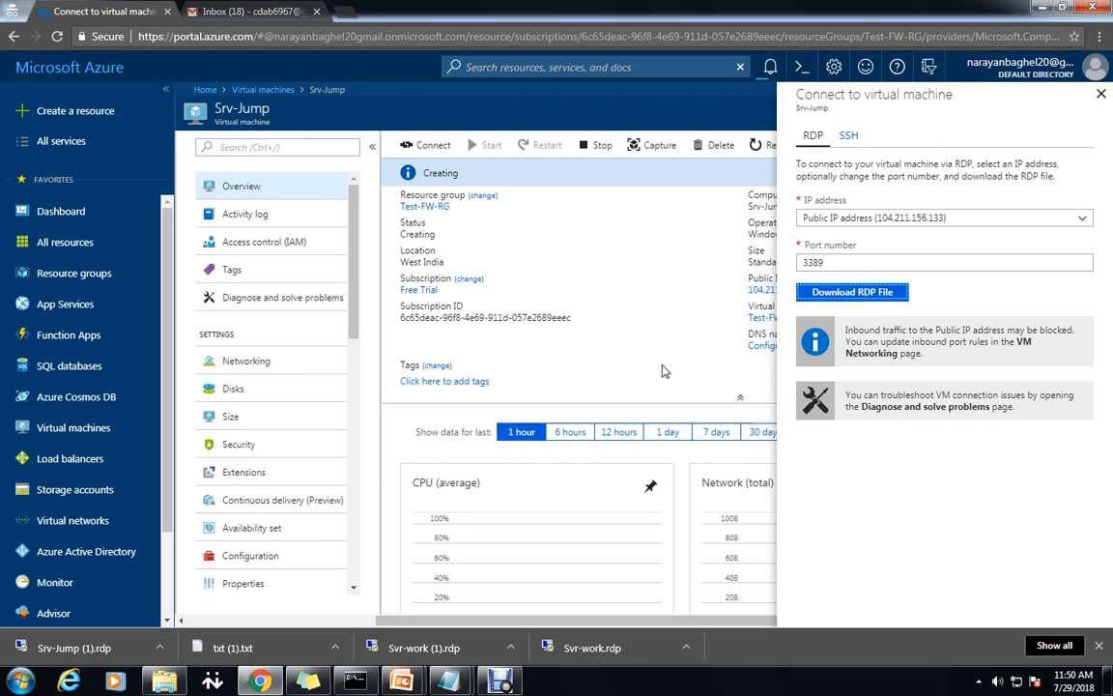
Retry the RDP connection, cancel it, and check the deployment notifications.
left_click(870, 293)
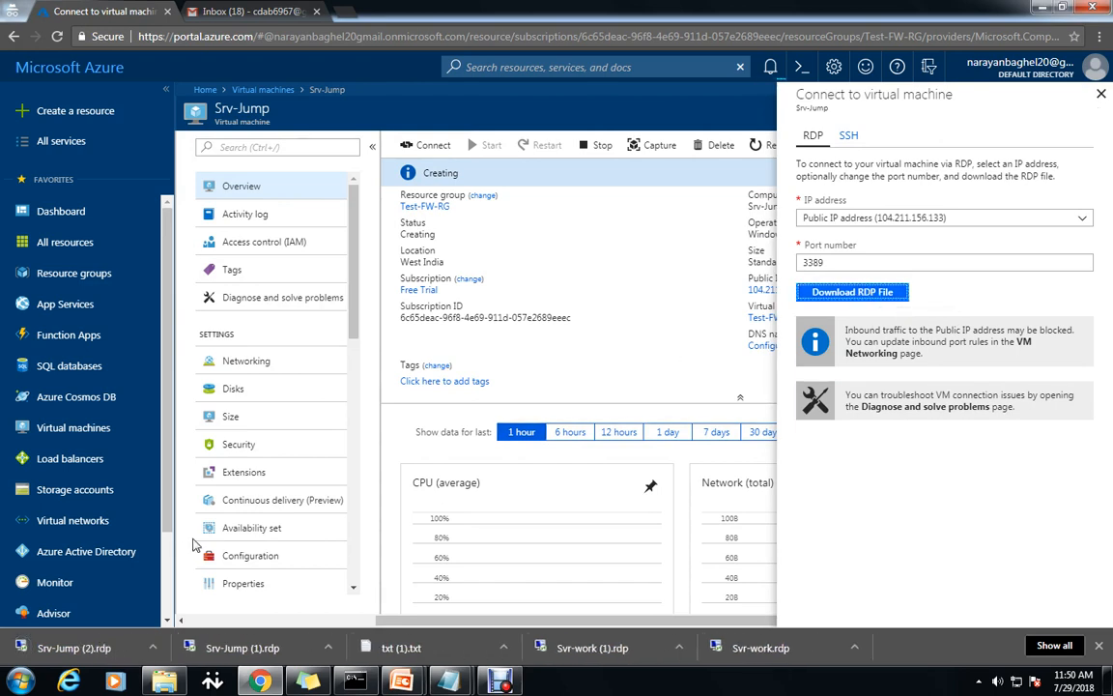
left_click(644, 423)
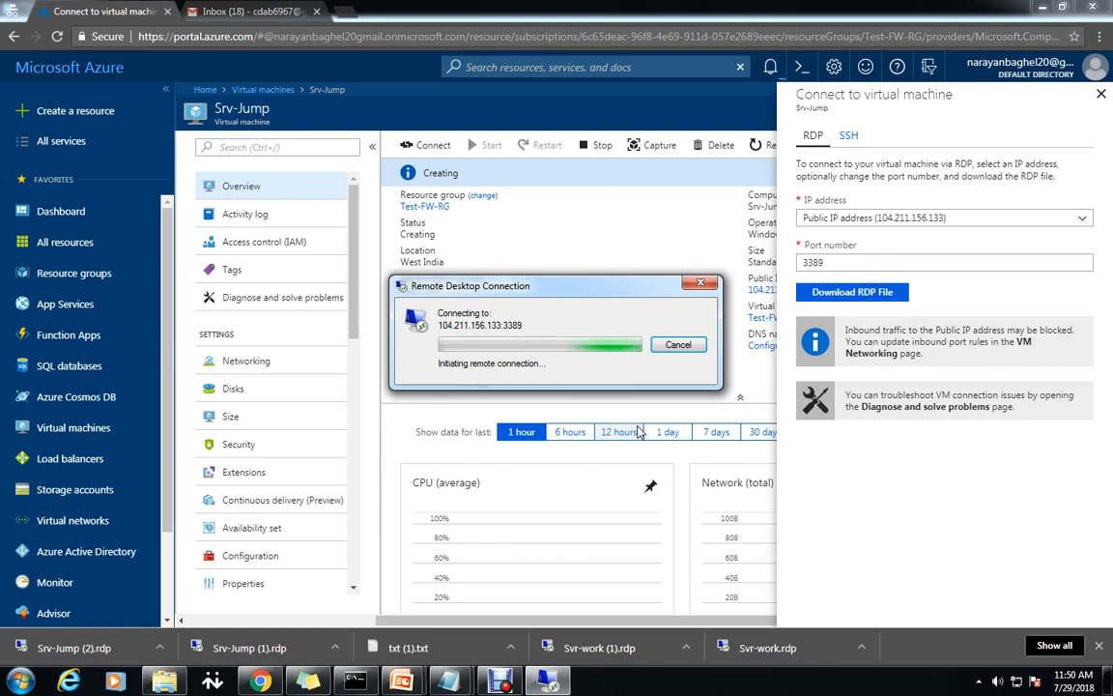
left_click(678, 345)
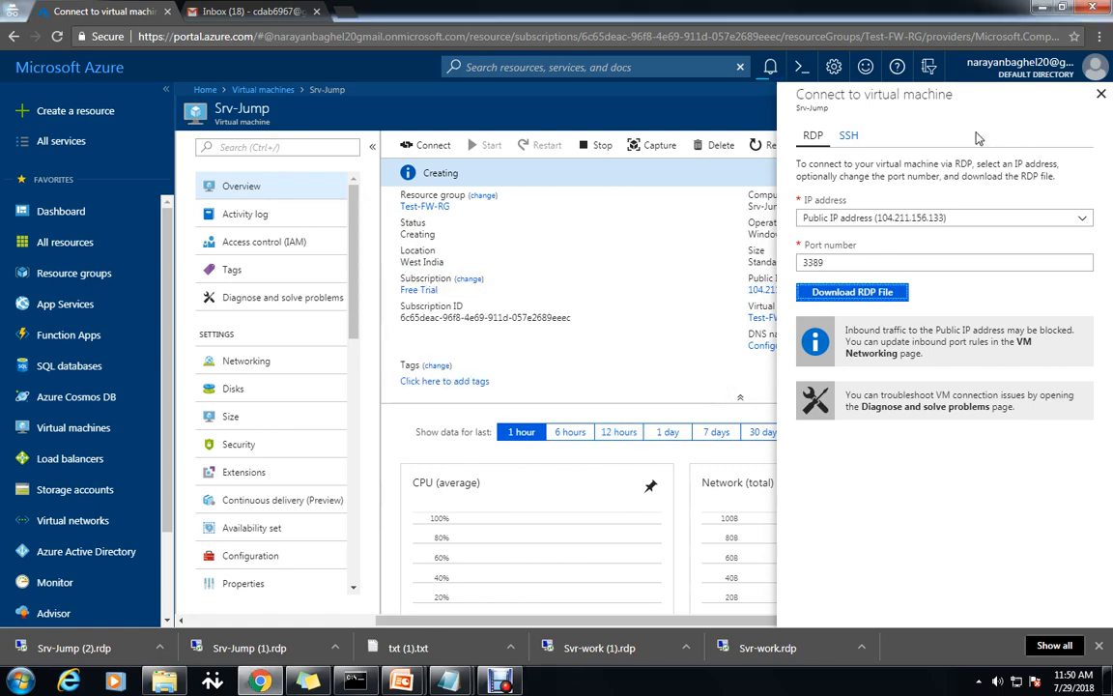
left_click(771, 68)
left_click(772, 69)
left_click(771, 68)
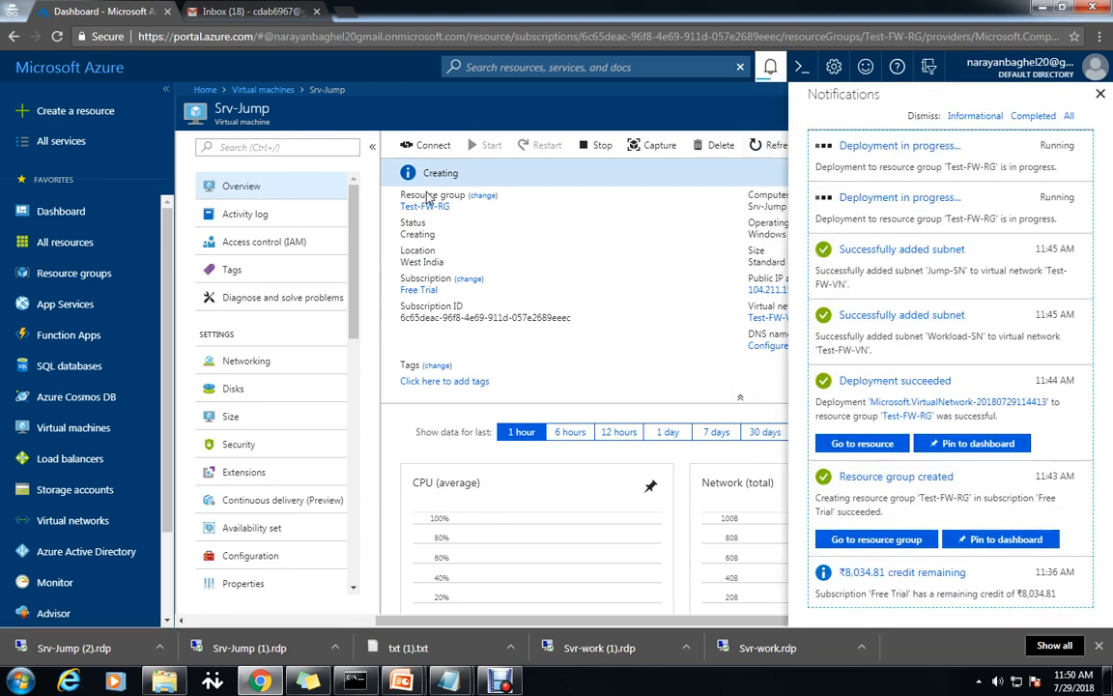
Bring up the txt (1).txt notes and review the Deploy the firewall steps.
mouse_move(459, 682)
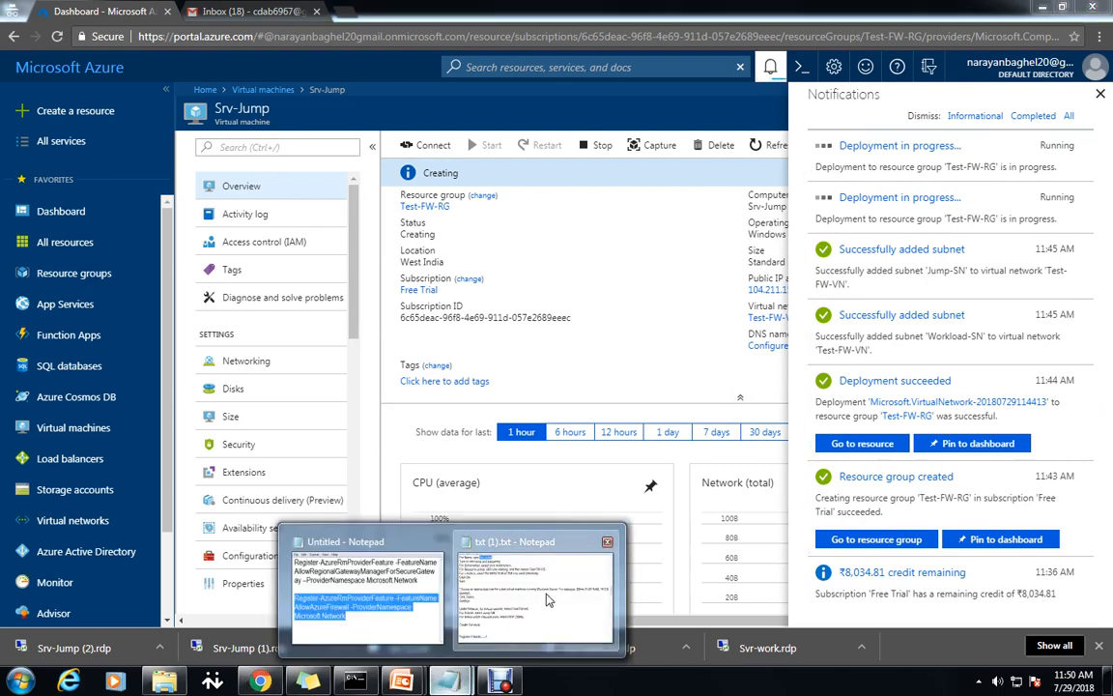
left_click(556, 548)
scroll(556, 548, "down", 3)
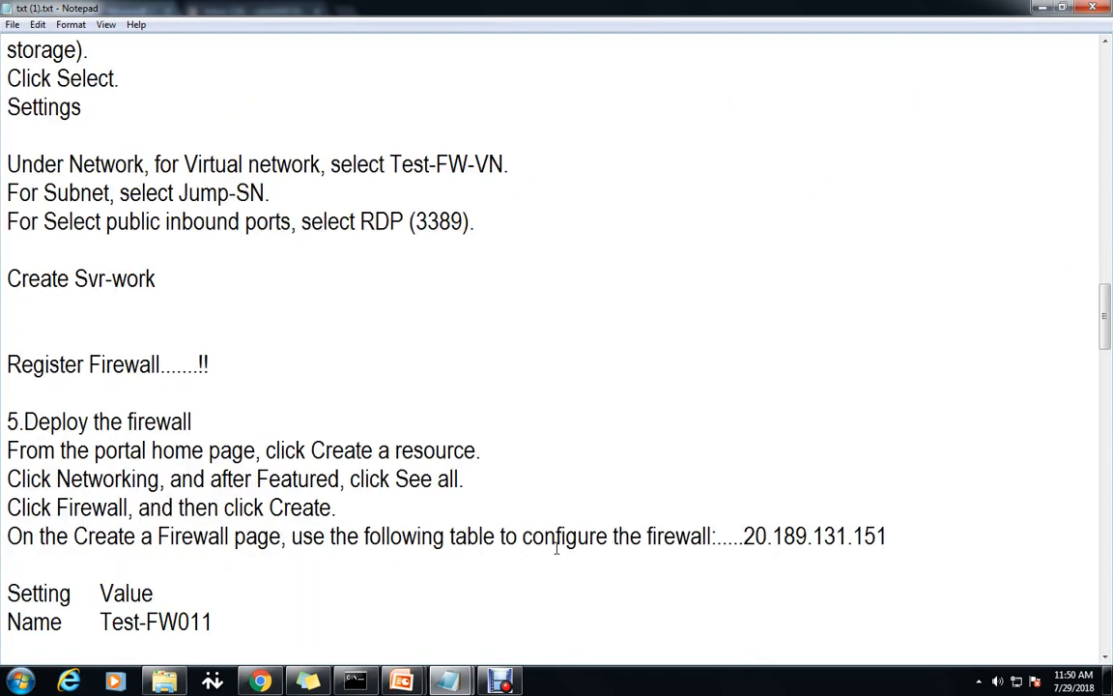
left_click_drag(132, 372, 3, 372)
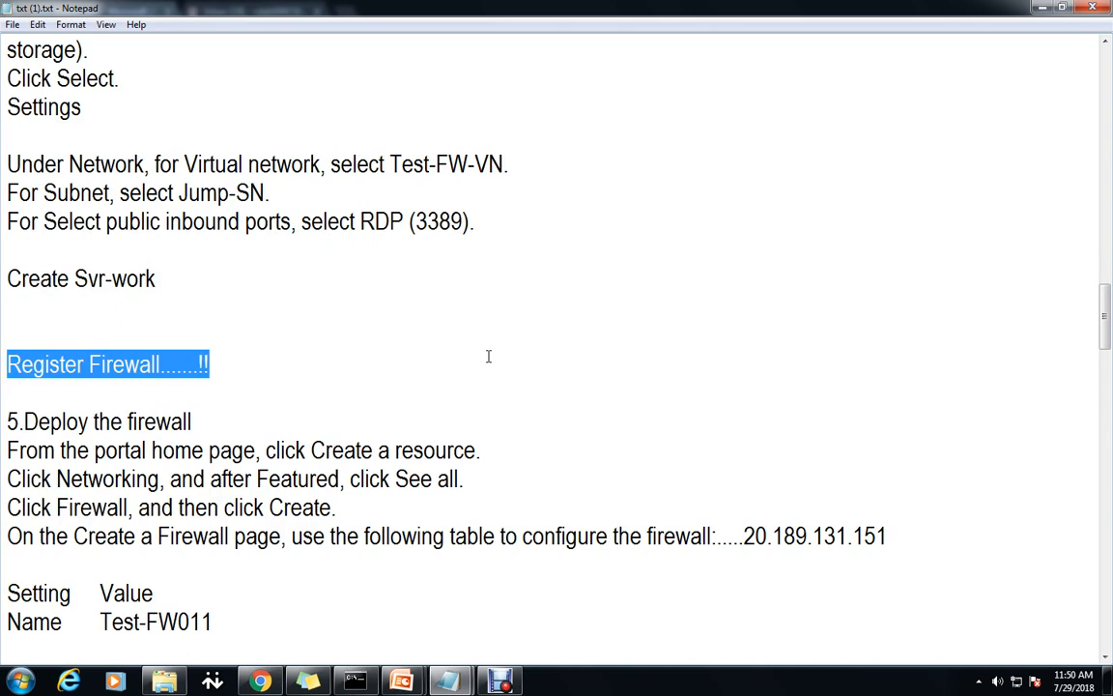
left_click_drag(171, 425, 17, 422)
left_click_drag(55, 479, 179, 479)
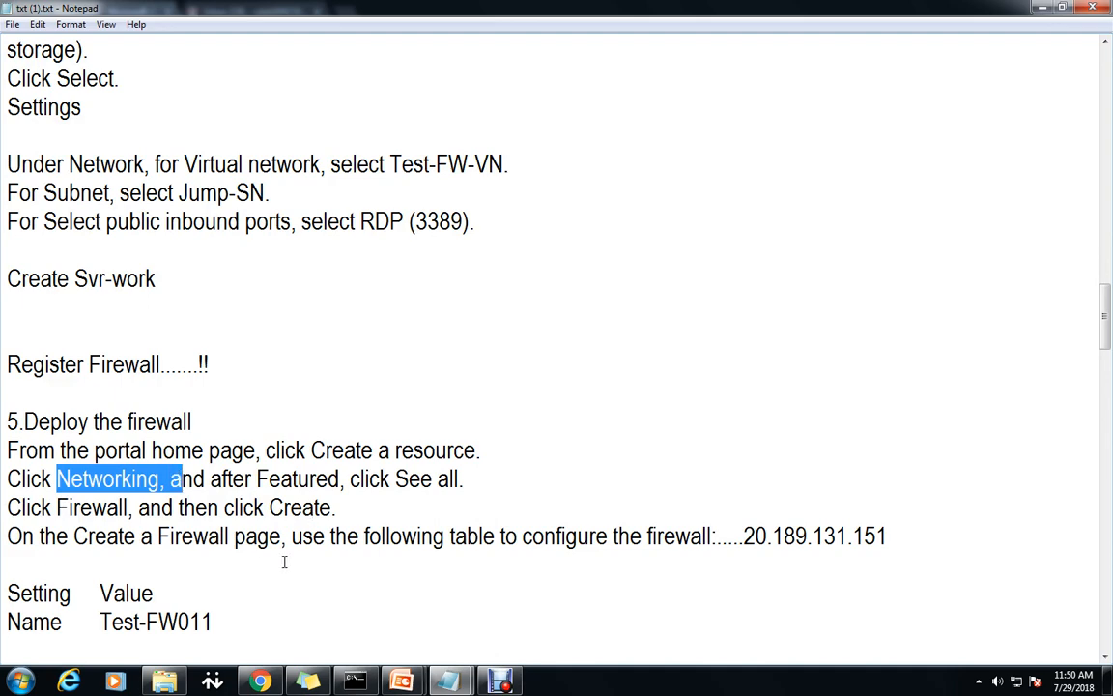
scroll(396, 575, "down", 3)
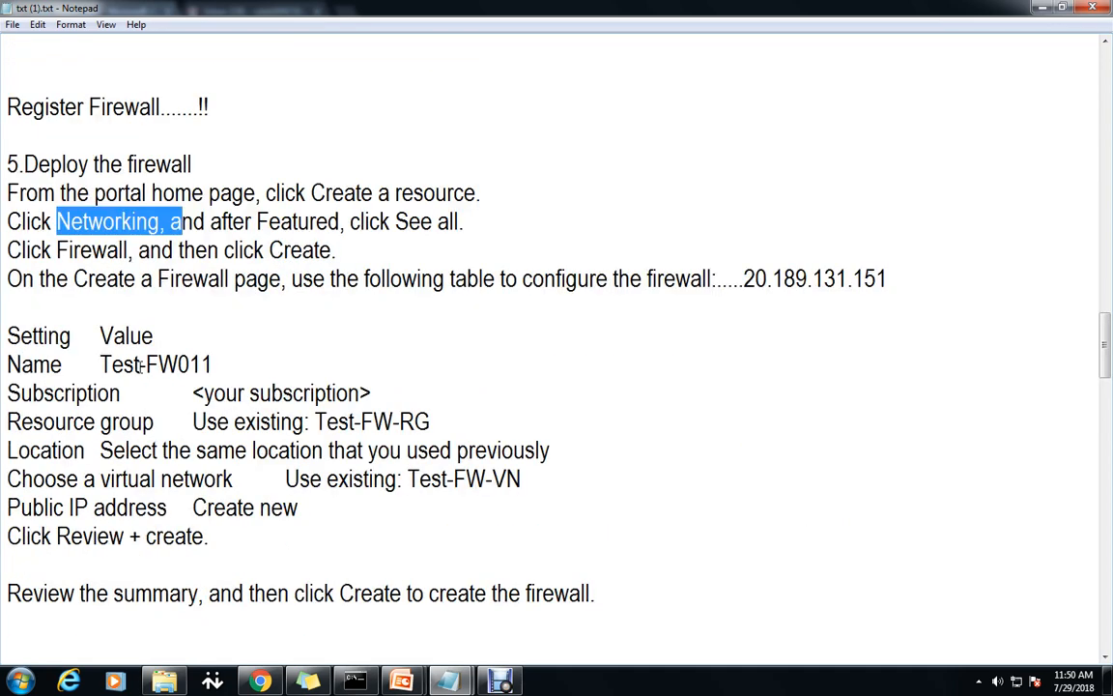
Correct the firewall name in the notes from Test-FW011 to Test-FW01.
left_click_drag(99, 364, 184, 365)
left_click(232, 365)
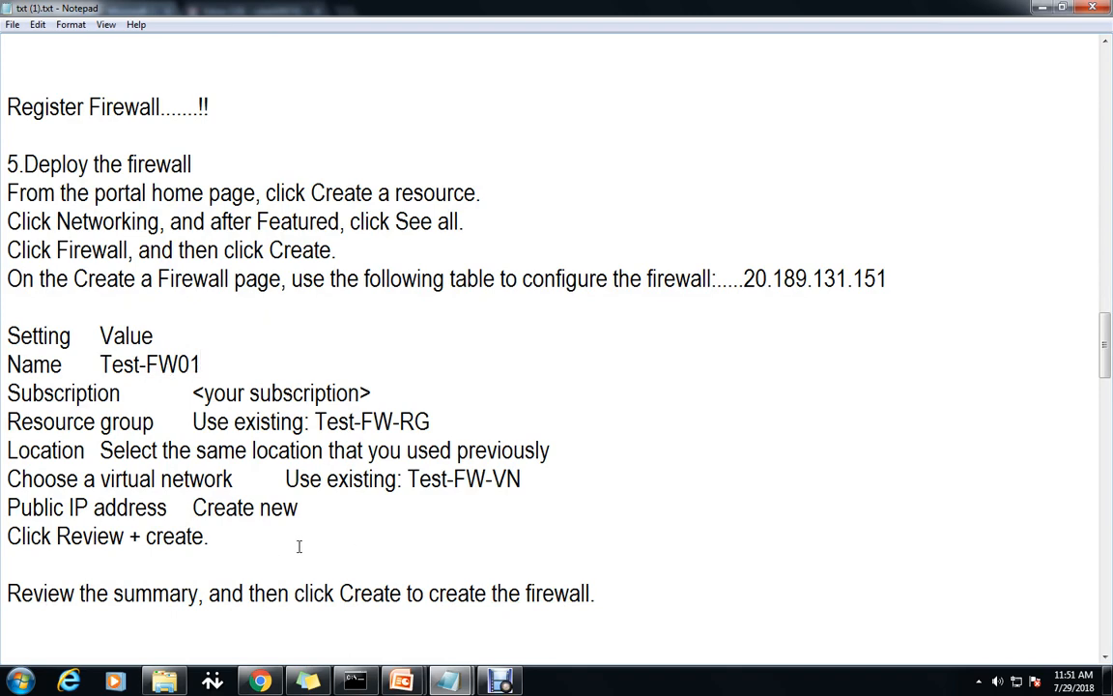
scroll(299, 547, "down", 1)
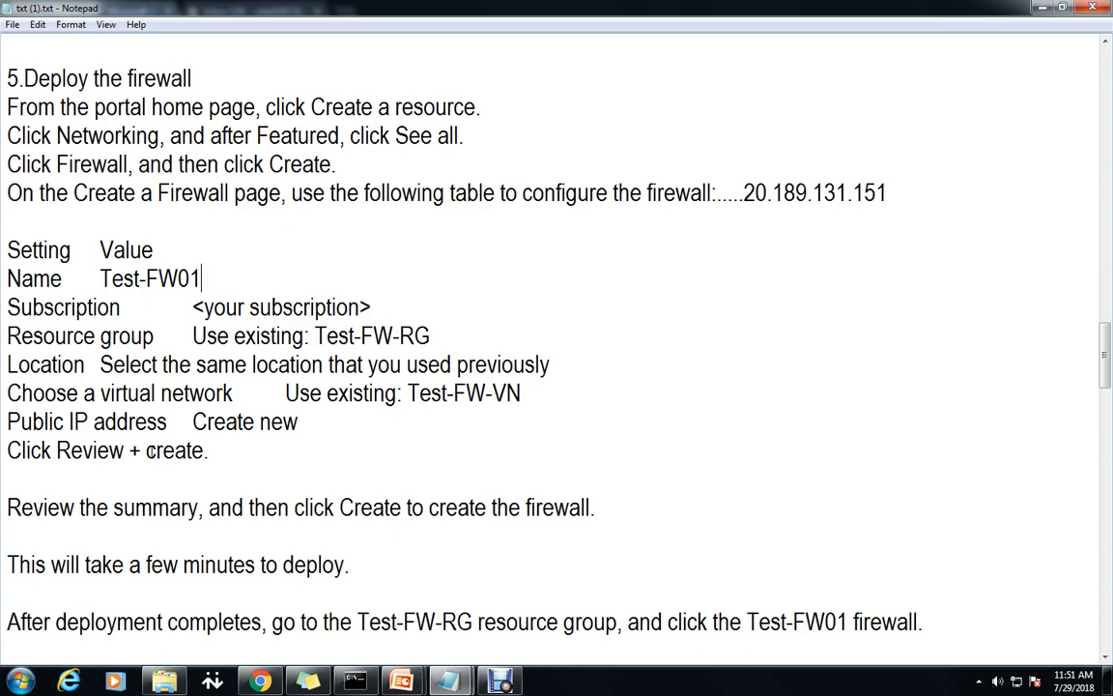
left_click(259, 682)
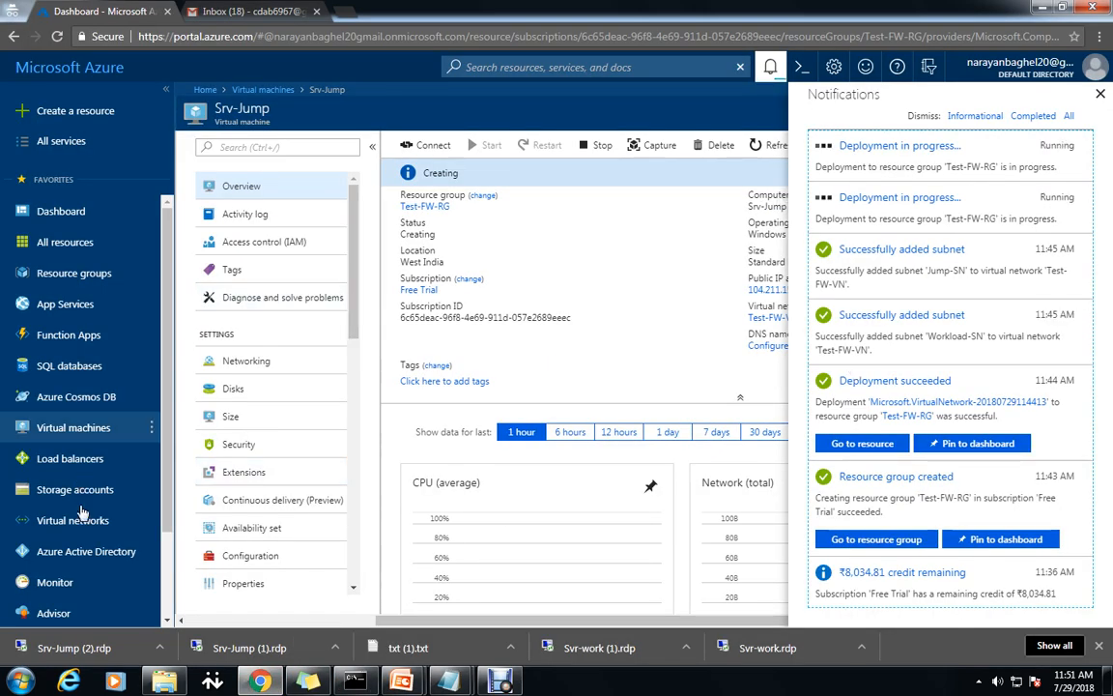
Browse the Networking services under All services, then go to Create a resource.
left_click(65, 145)
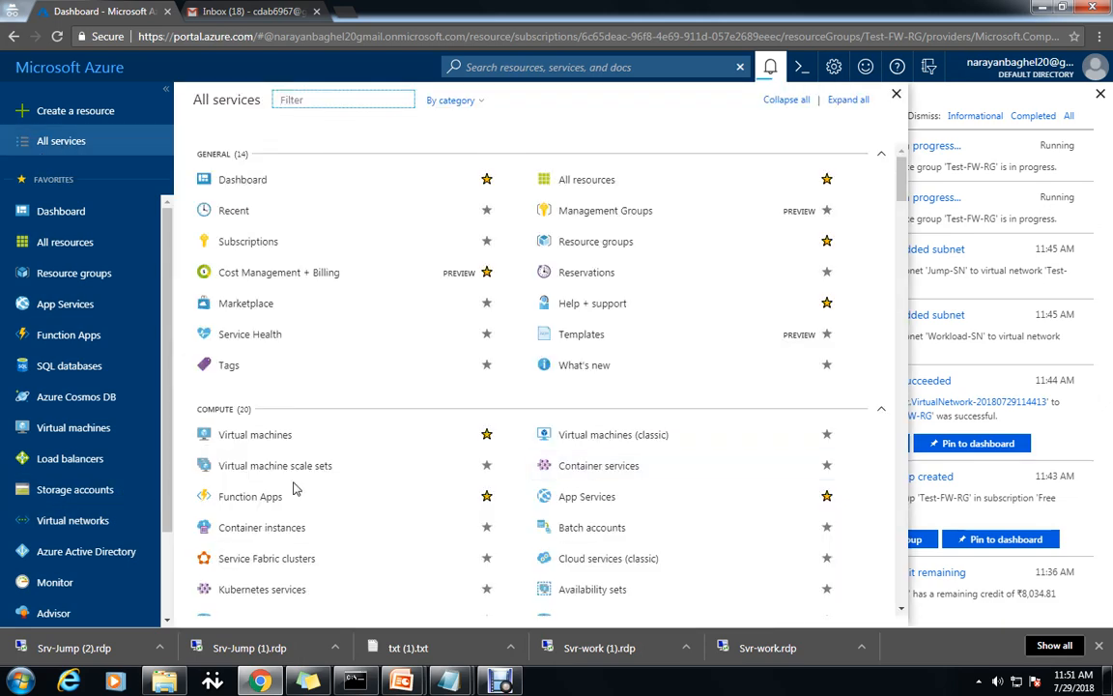
scroll(365, 547, "down", 2)
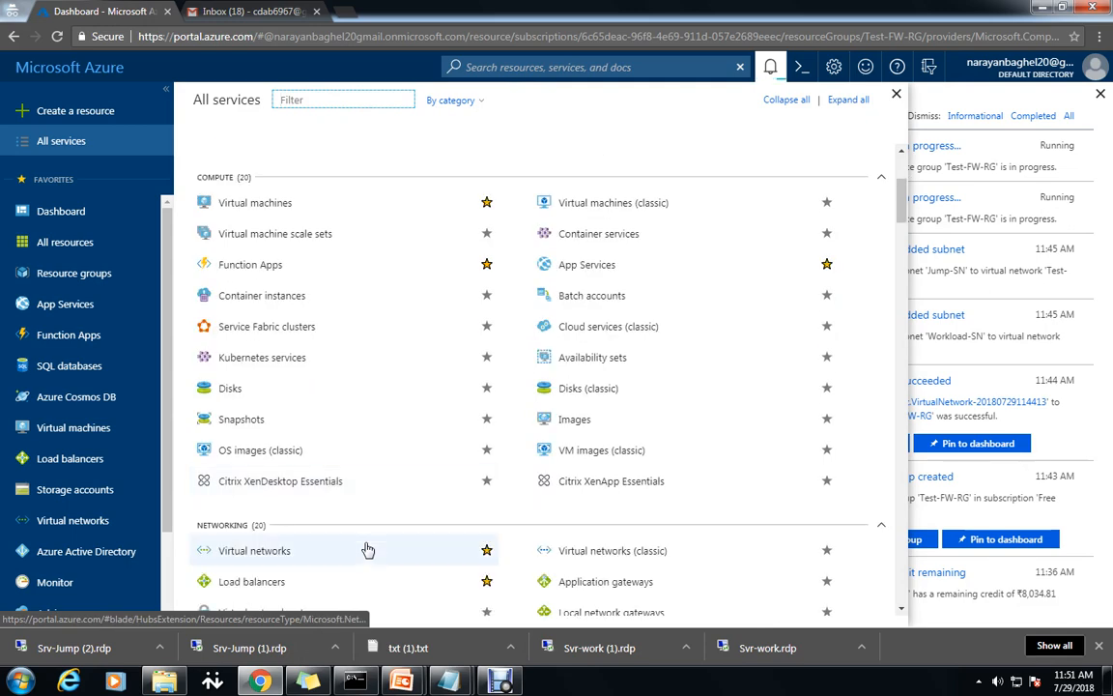
scroll(367, 549, "down", 2)
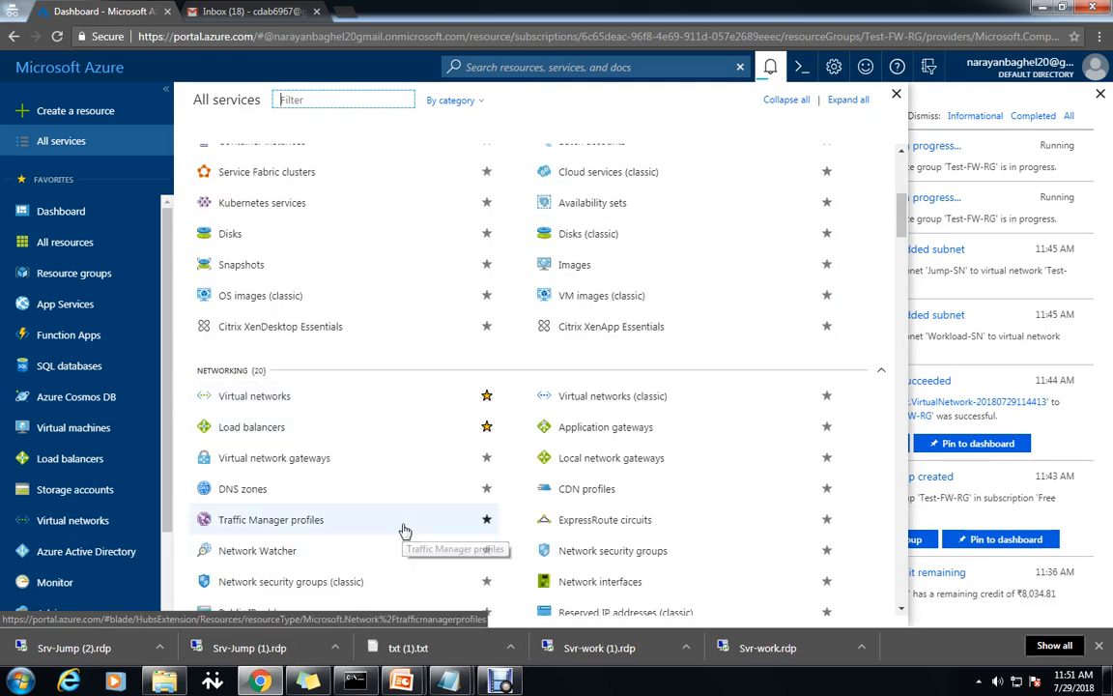
scroll(405, 530, "down", 1)
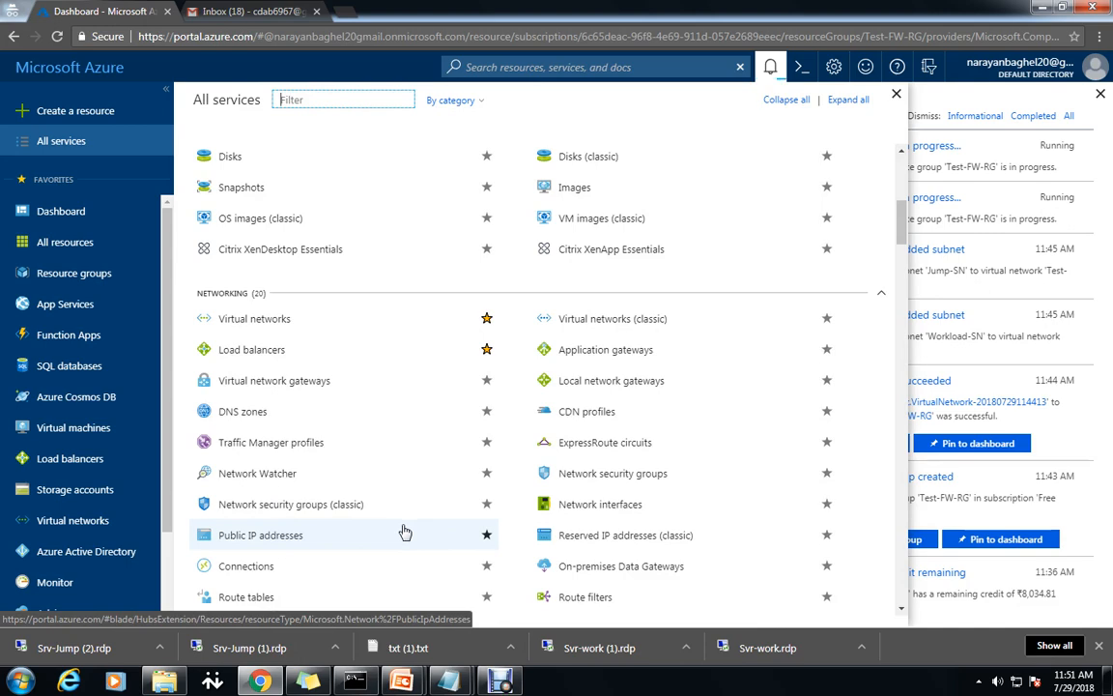
scroll(418, 466, "down", 2)
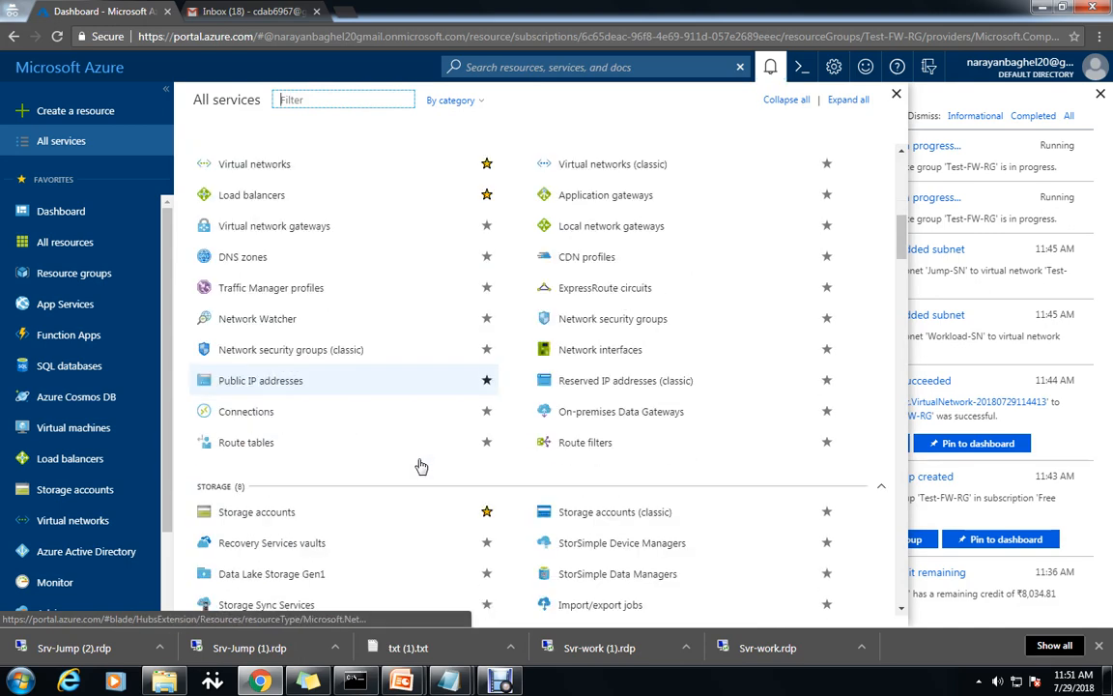
scroll(683, 468, "up", 2)
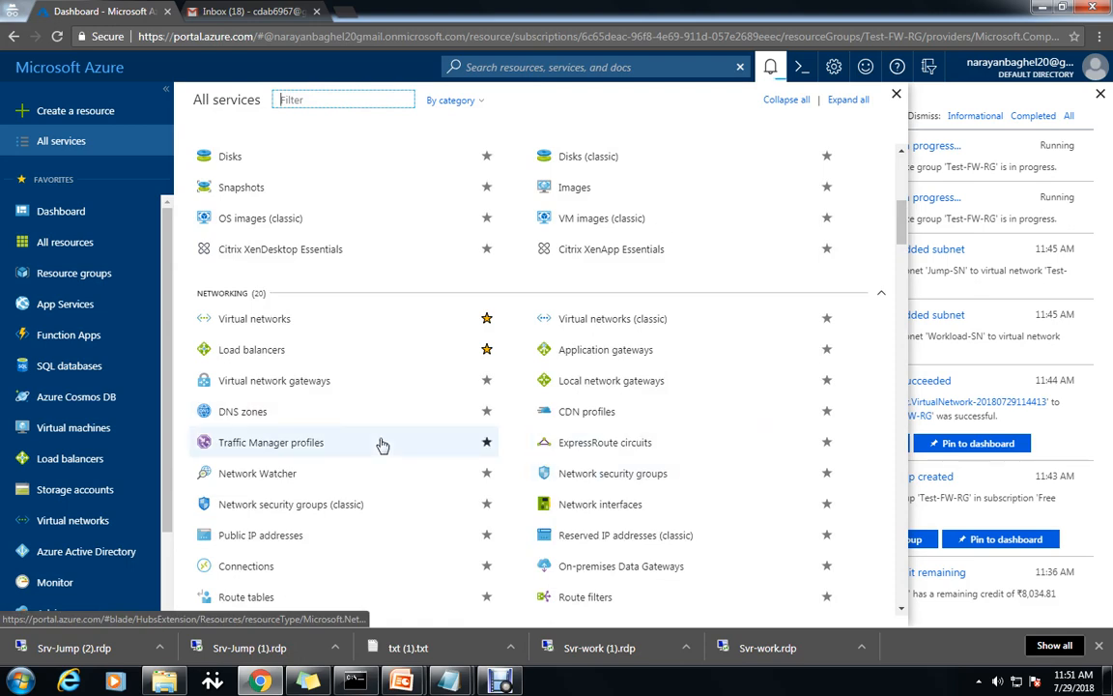
scroll(380, 444, "up", 4)
left_click(60, 115)
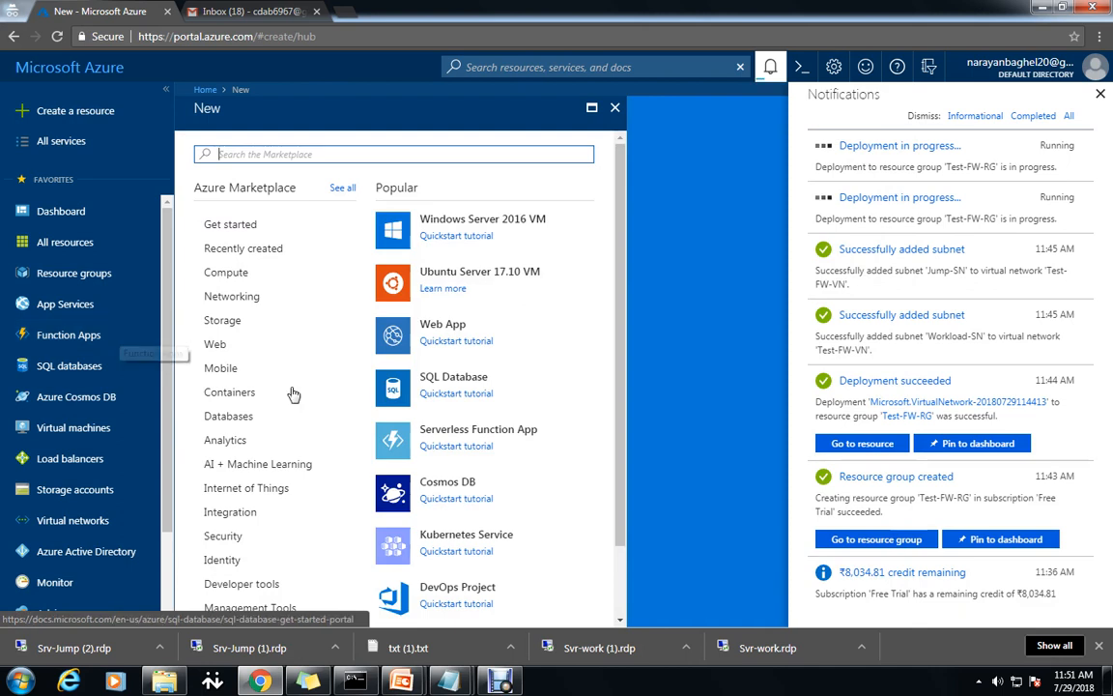
Search the Marketplace for 'fire' and start creating a Firewall.
left_click(224, 305)
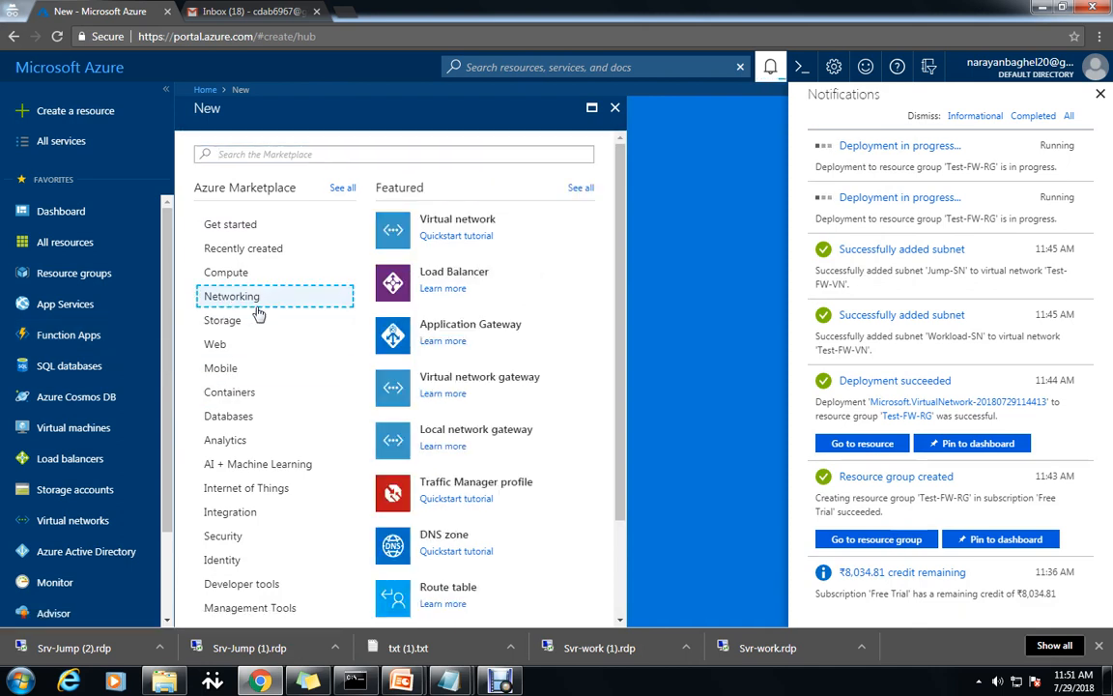
left_click_drag(620, 376, 608, 256)
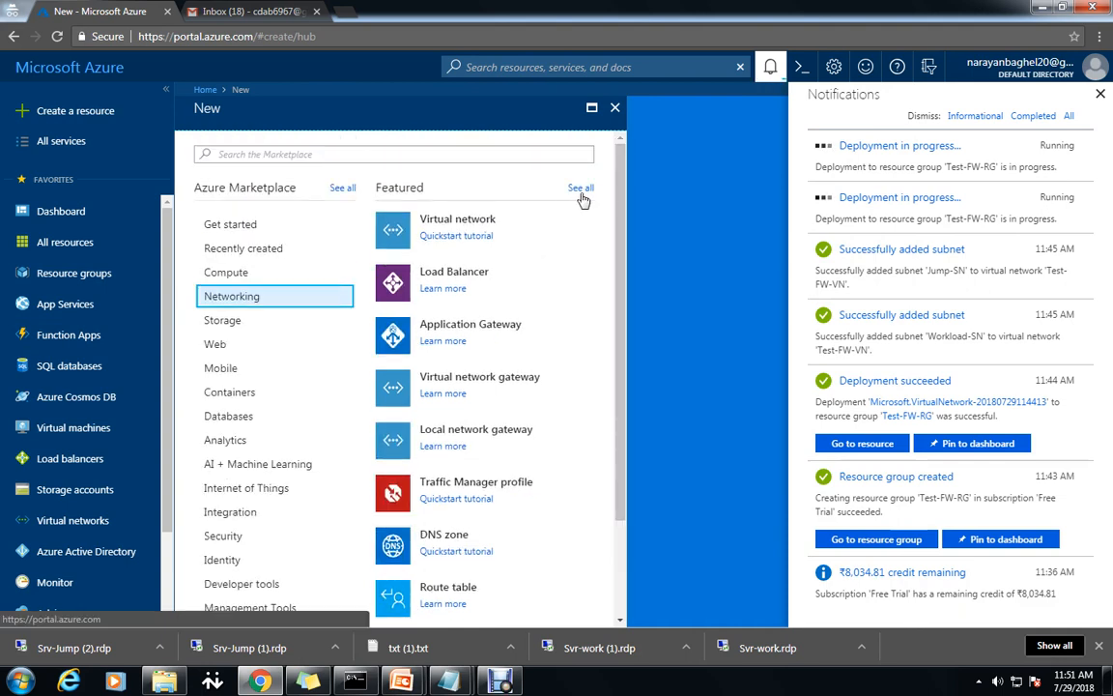
left_click(437, 155)
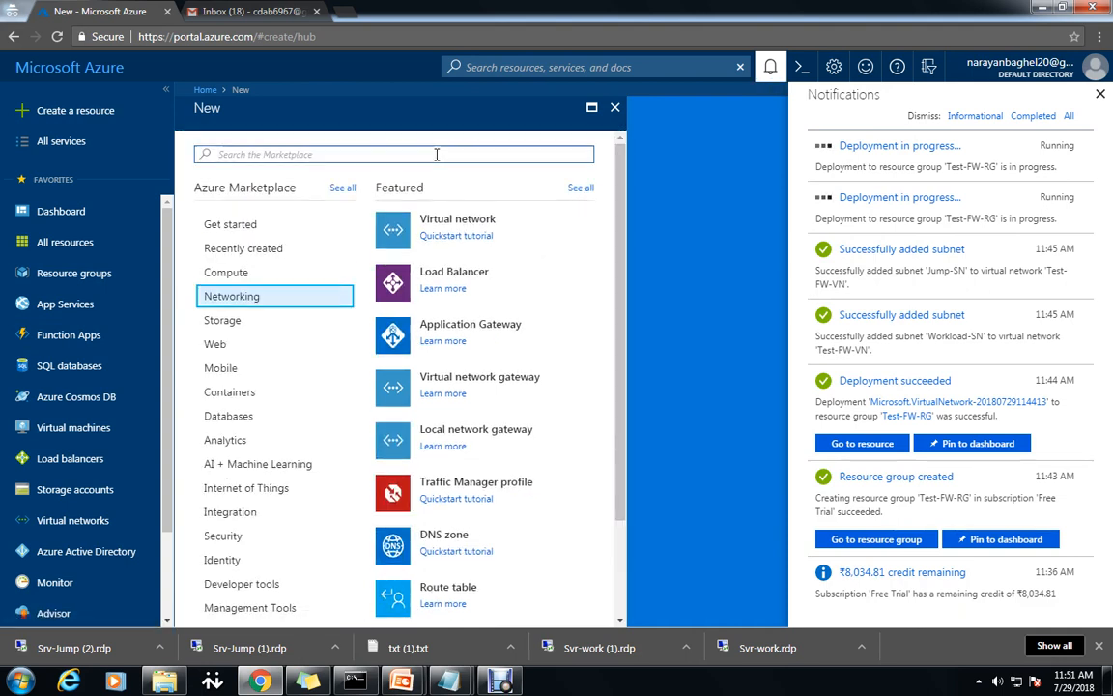
type("fire")
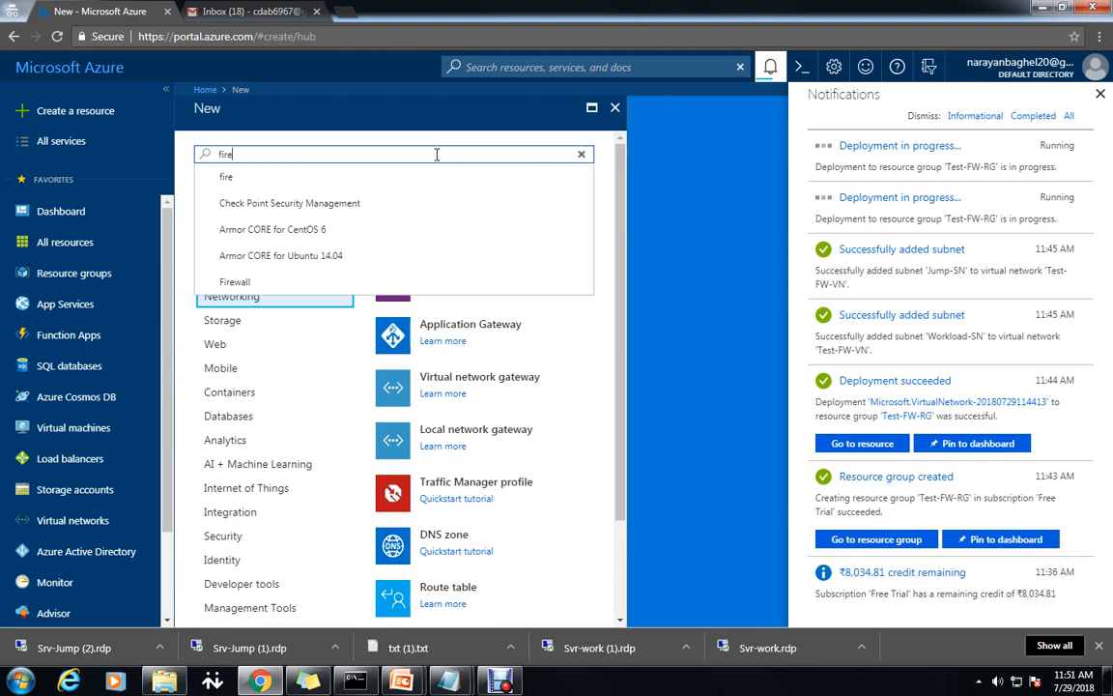
left_click(232, 282)
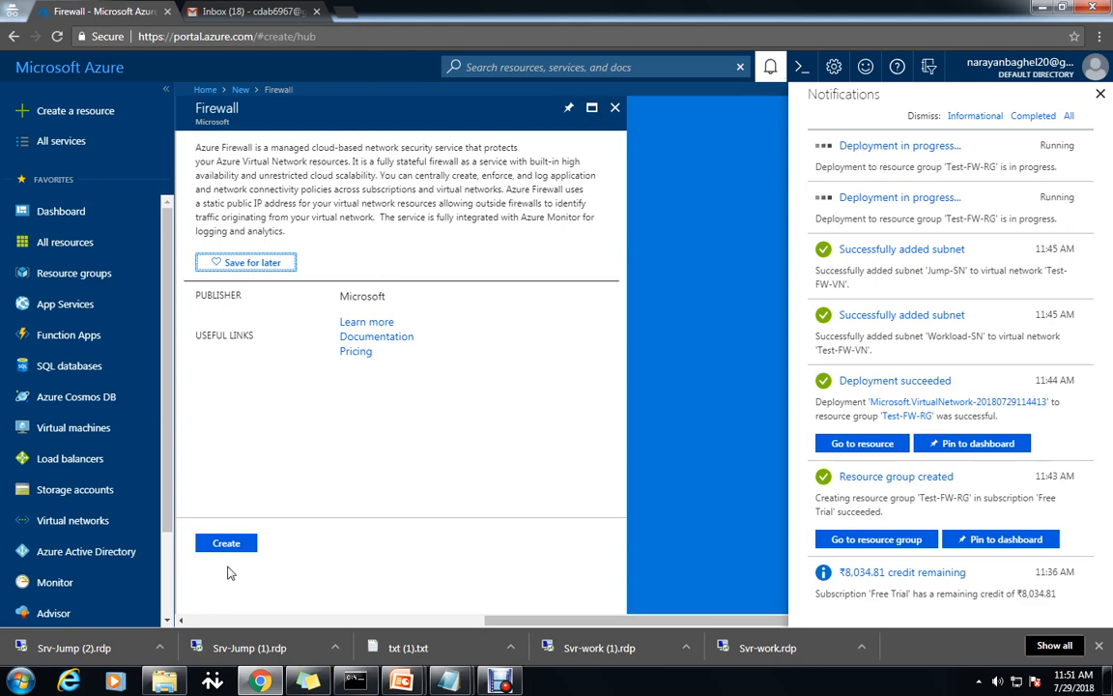
left_click(225, 543)
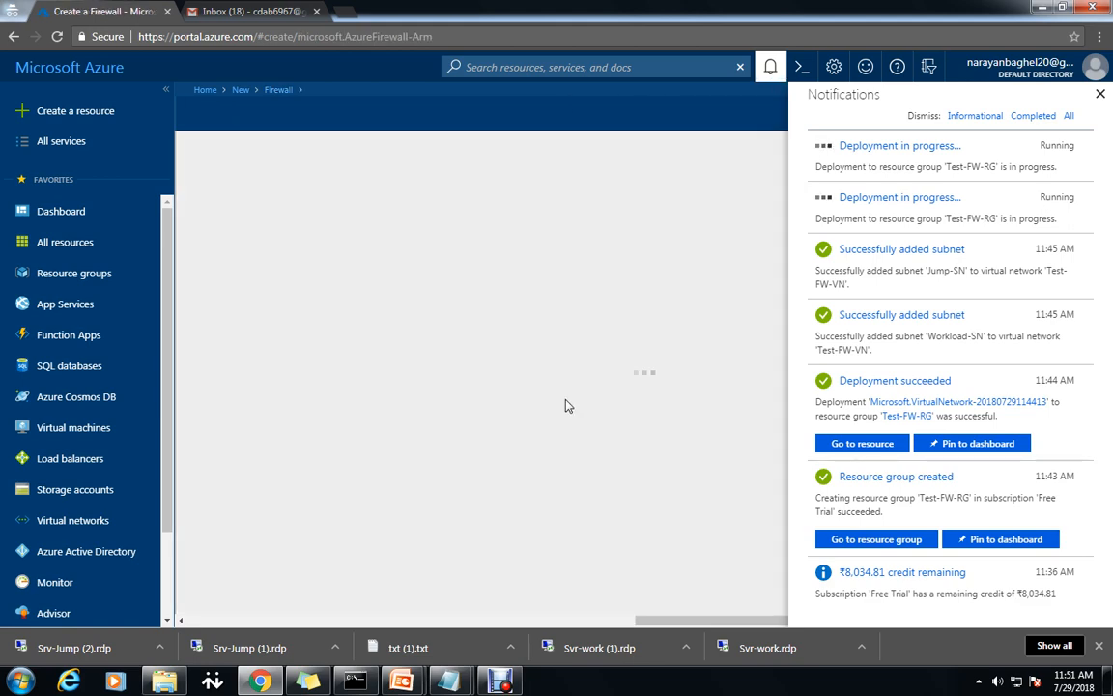
Copy the firewall name Test-FW01 from the Notepad notes and return to the form.
mouse_move(447, 681)
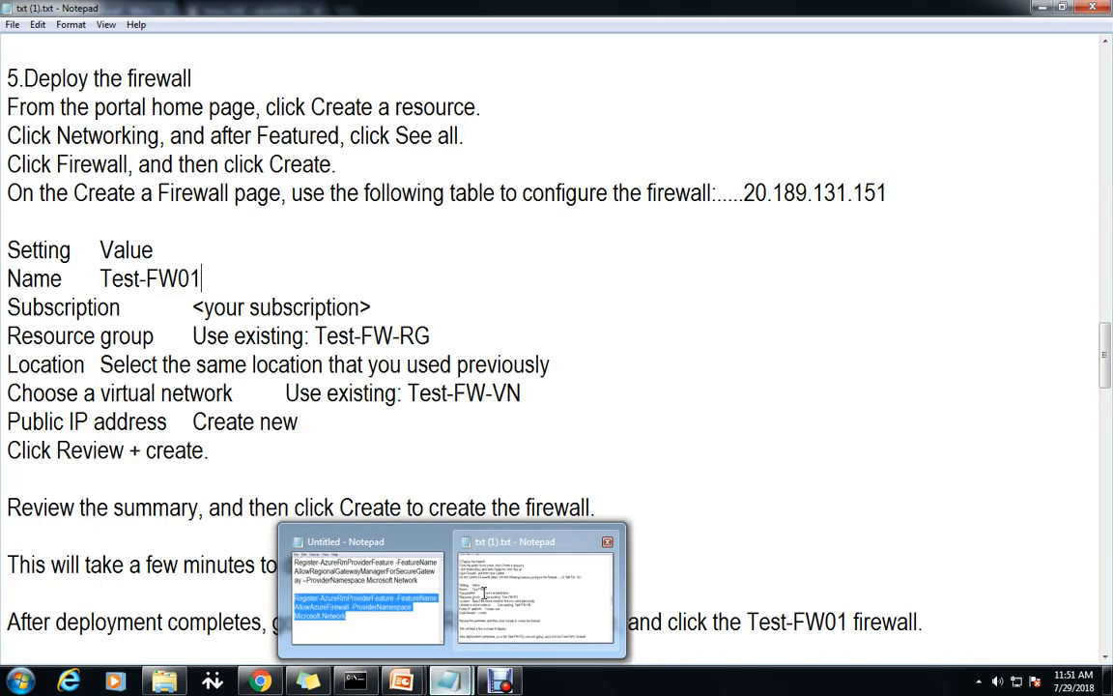
left_click(503, 599)
left_click_drag(201, 278, 102, 278)
key("ctrl+c")
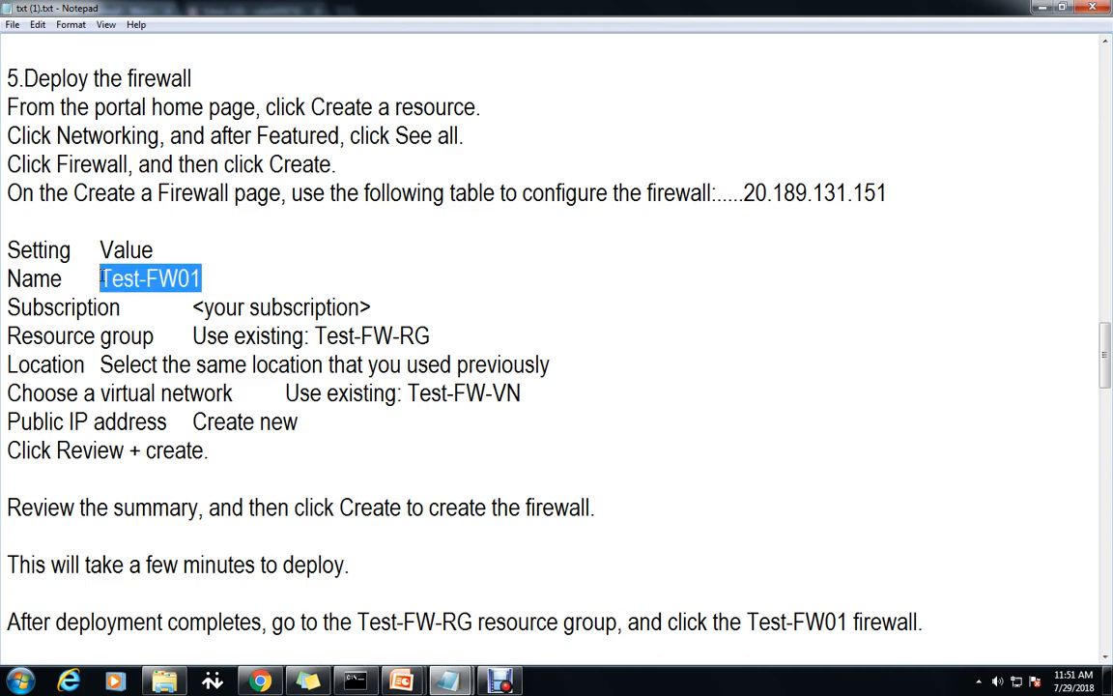
left_click(260, 681)
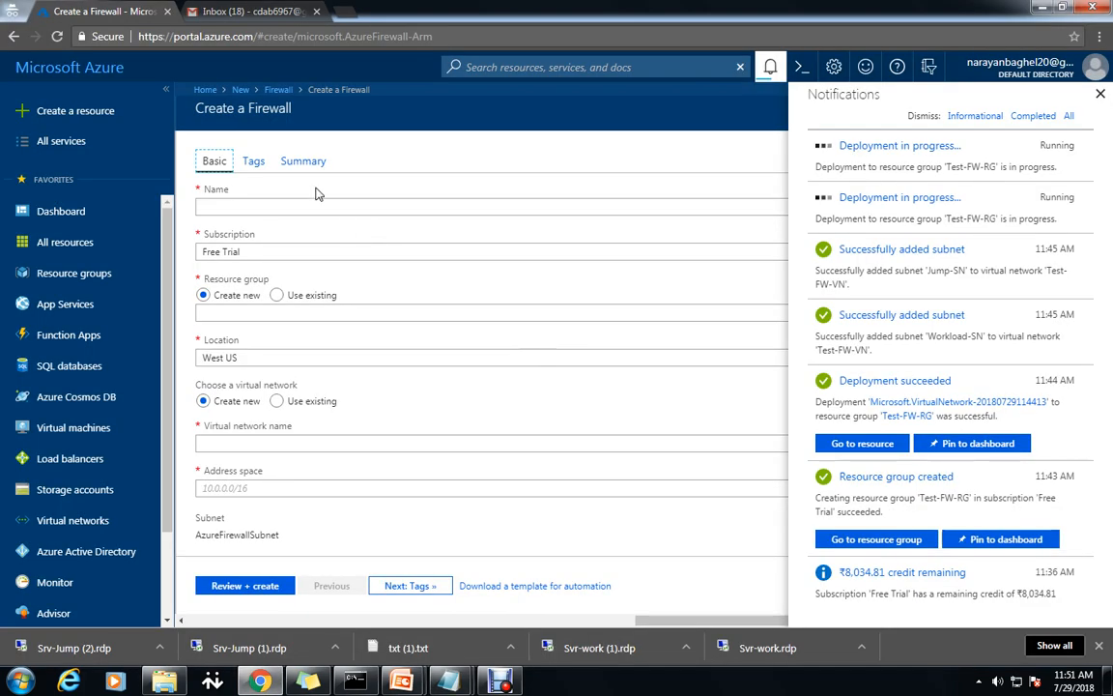
Name the firewall Test-FW01 and place it in existing resource group Test-FW-RG.
left_click(1099, 94)
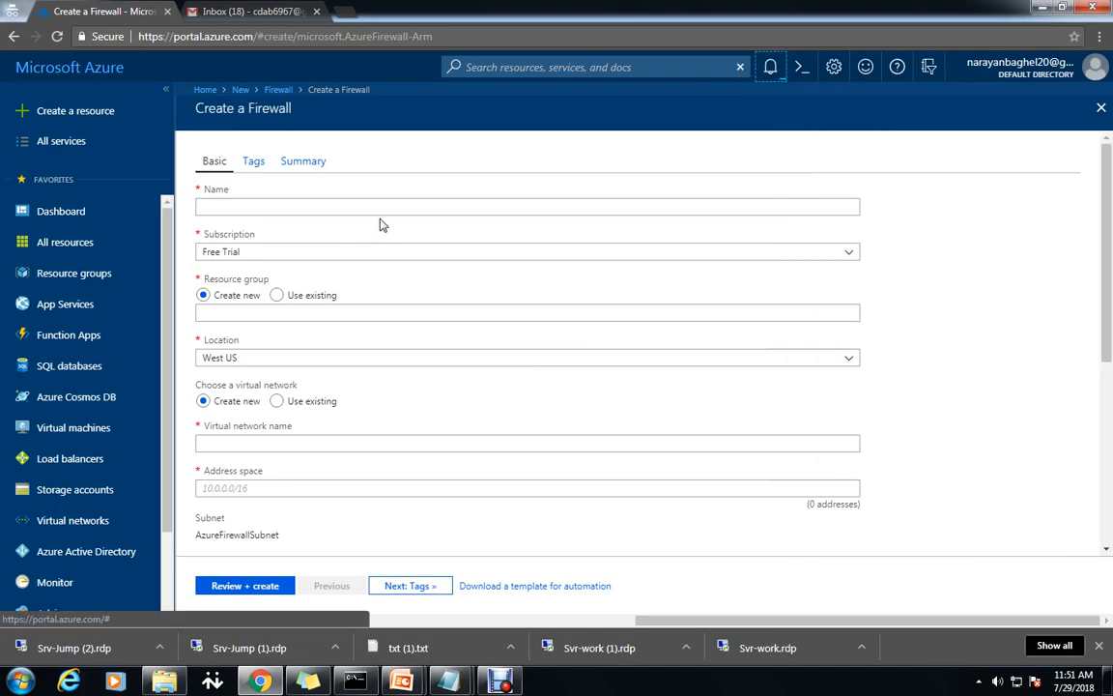
left_click(369, 205)
key("ctrl+v")
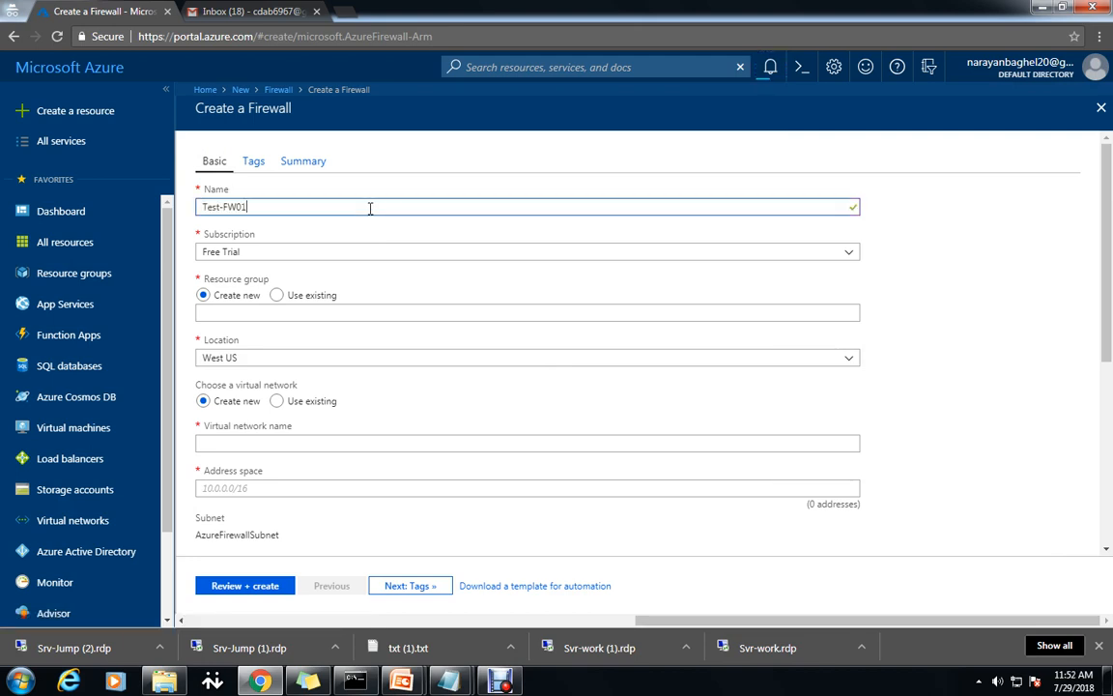
left_click(277, 295)
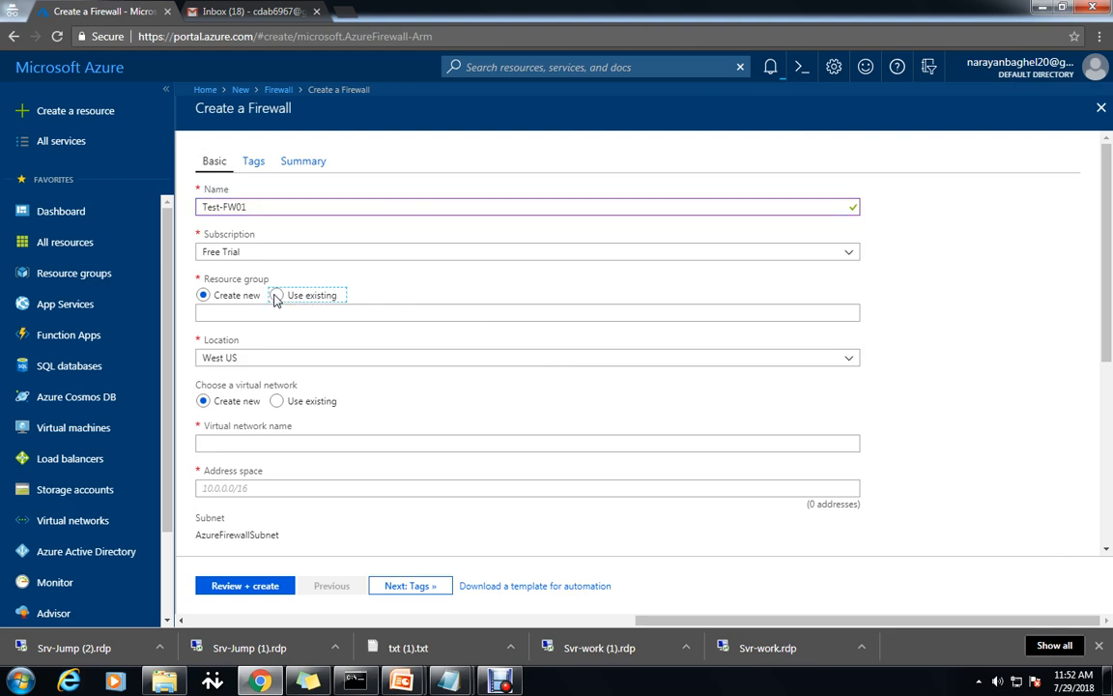
left_click(844, 314)
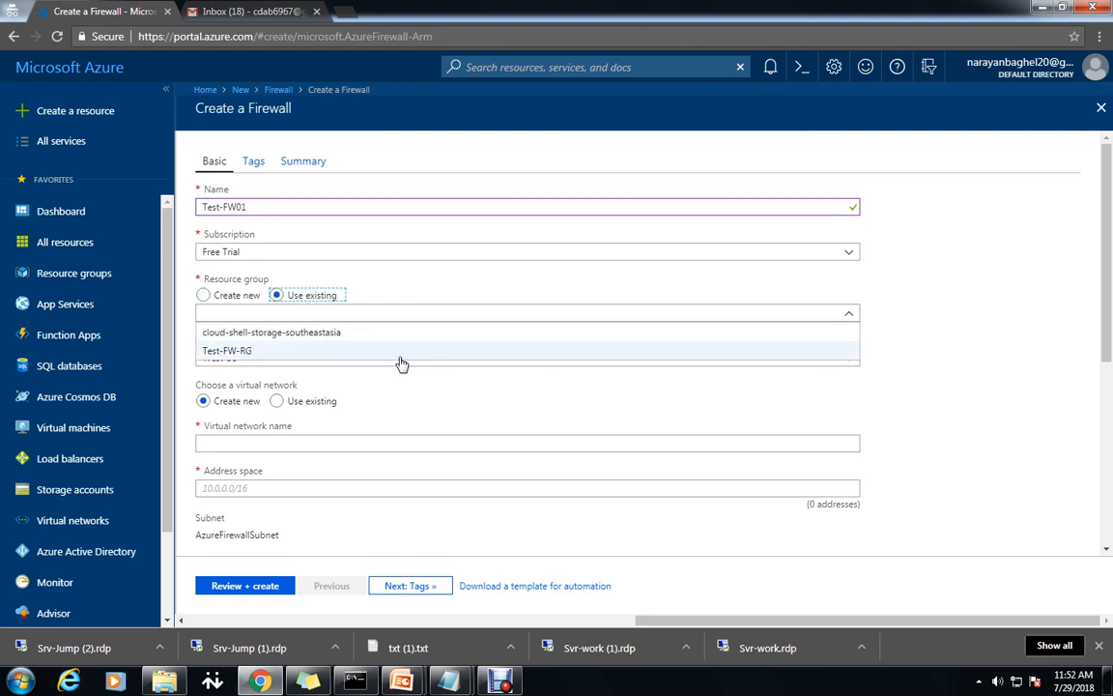
left_click(365, 349)
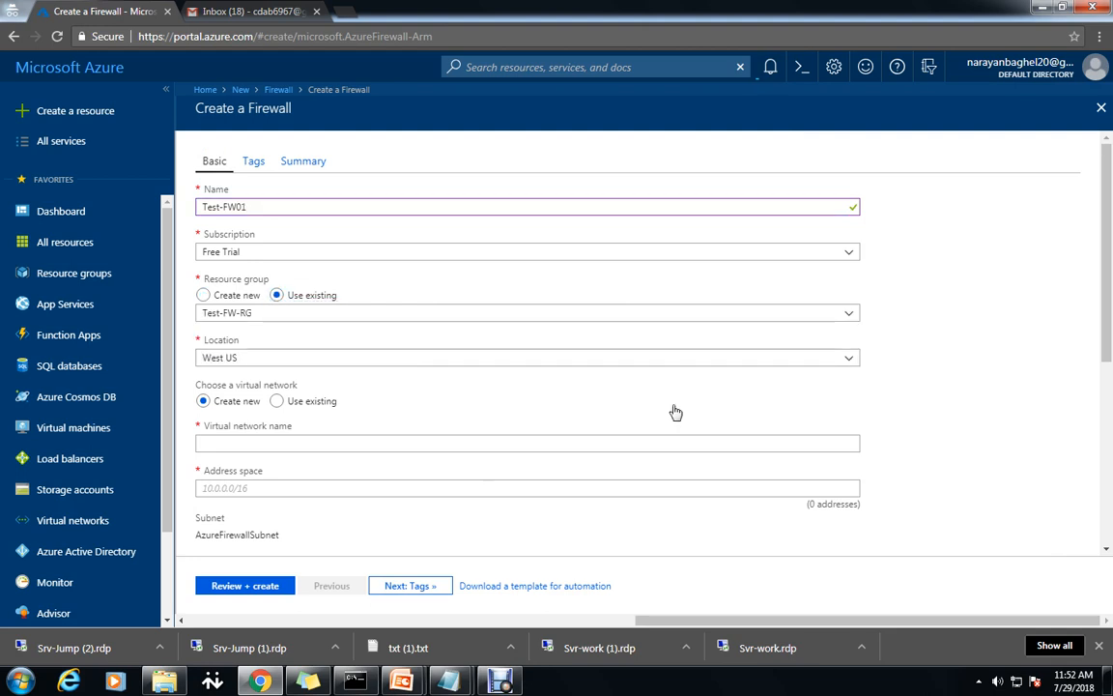
Set location West India and existing virtual network Test-FW-VN, then proceed to the review.
left_click(277, 402)
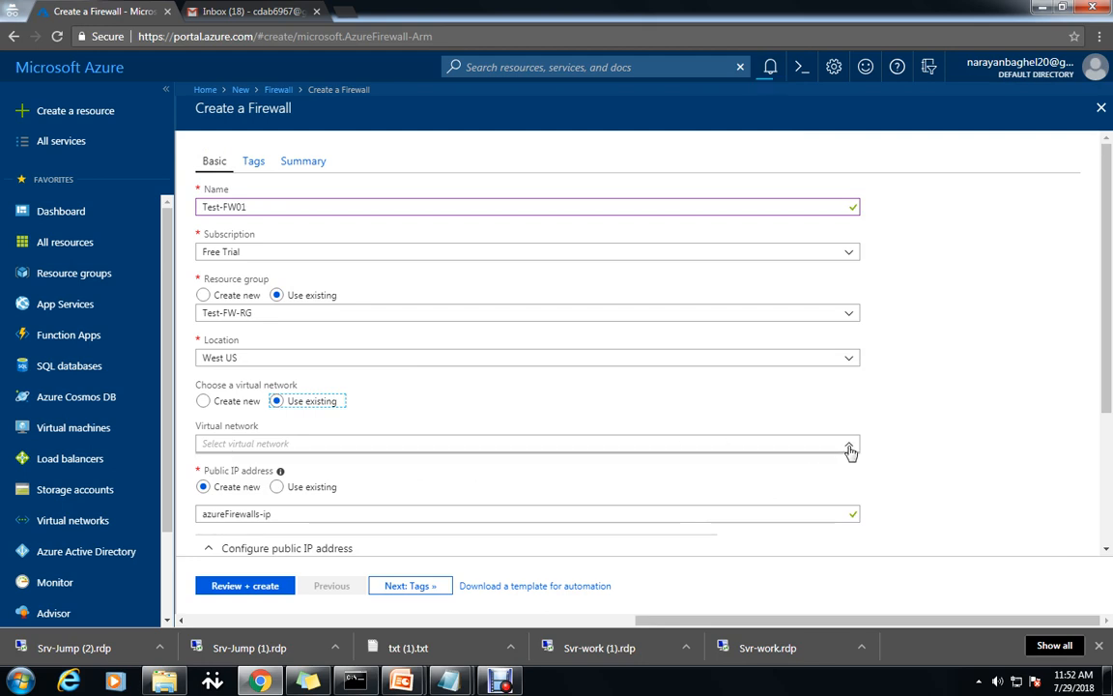
left_click(847, 364)
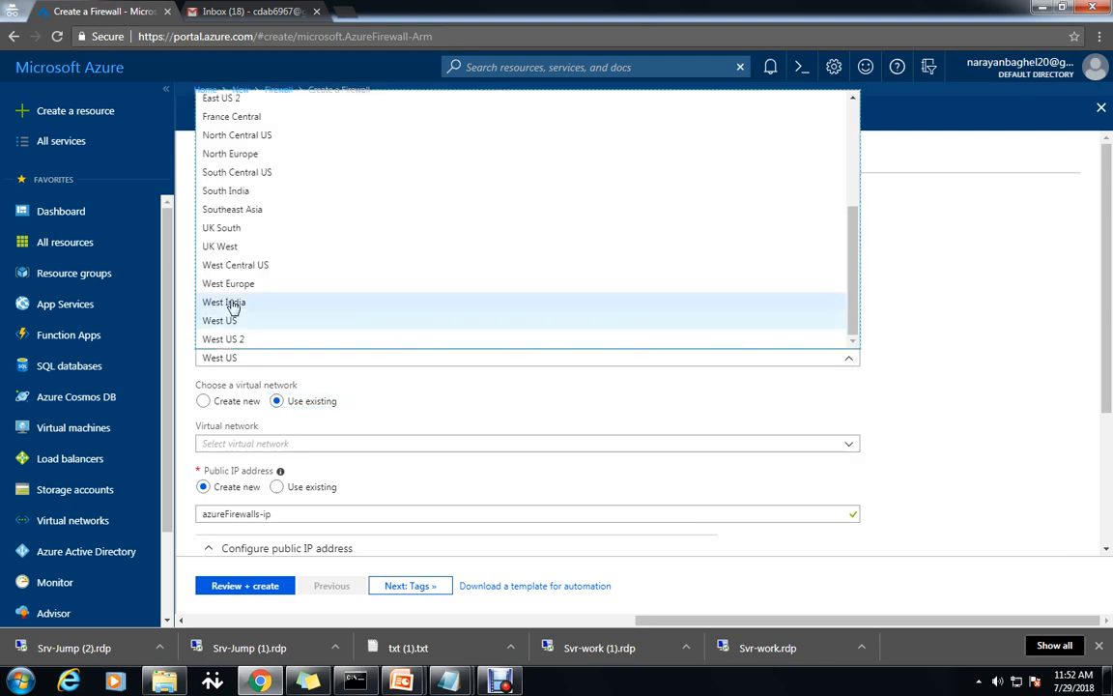
left_click(233, 303)
left_click(858, 445)
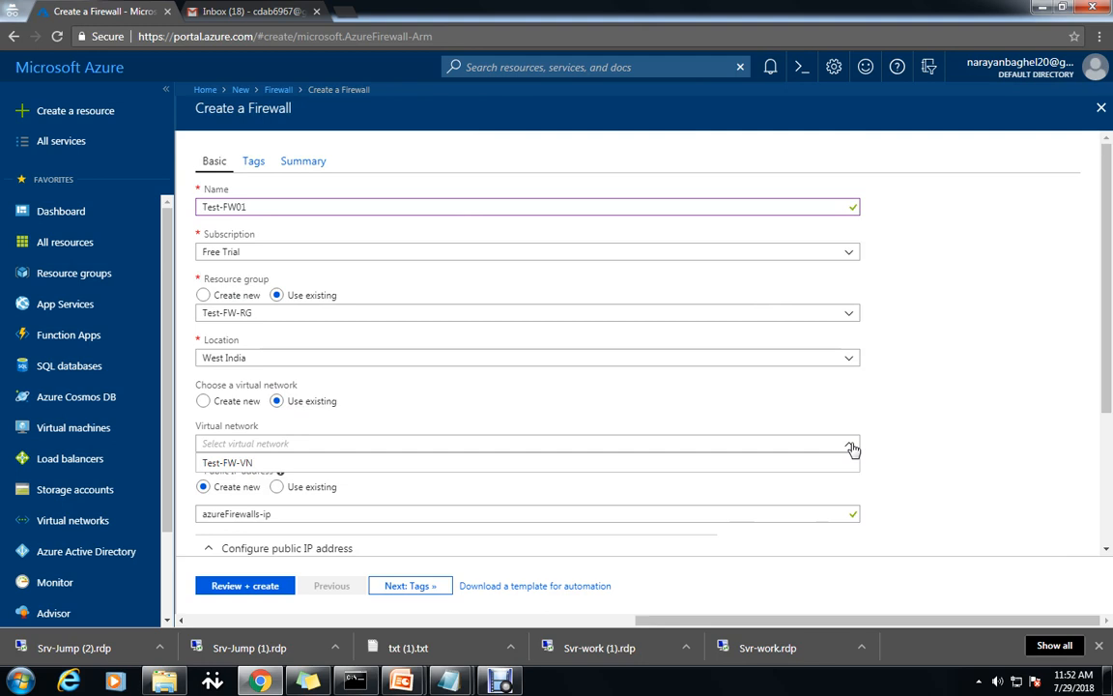
left_click(375, 468)
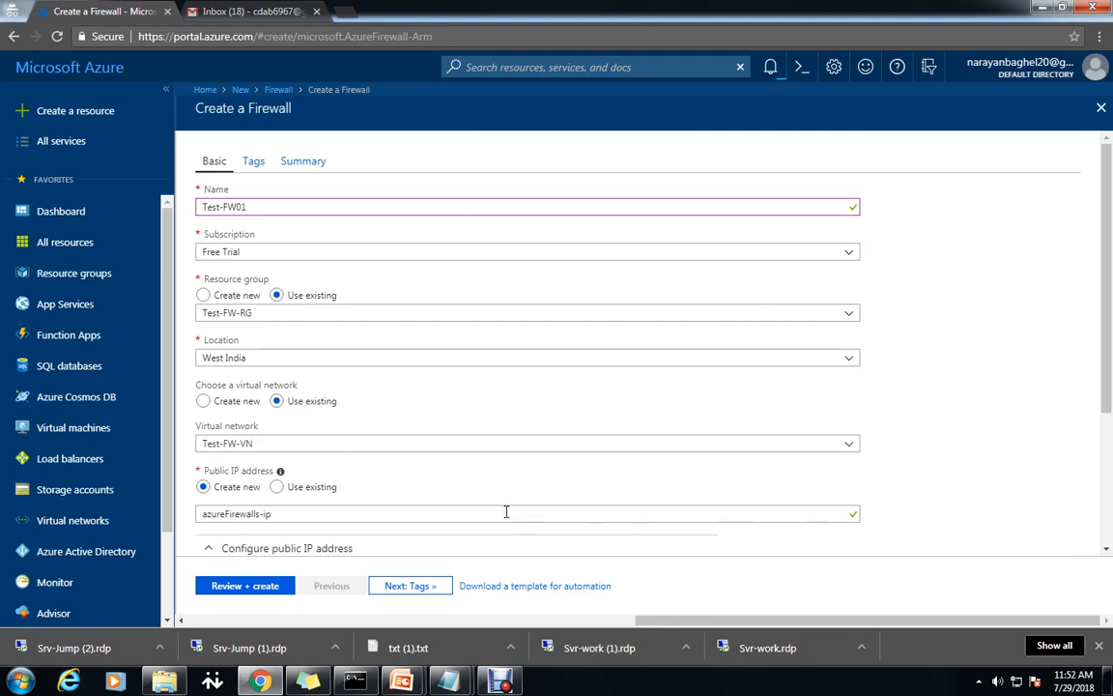
scroll(506, 513, "down", 1)
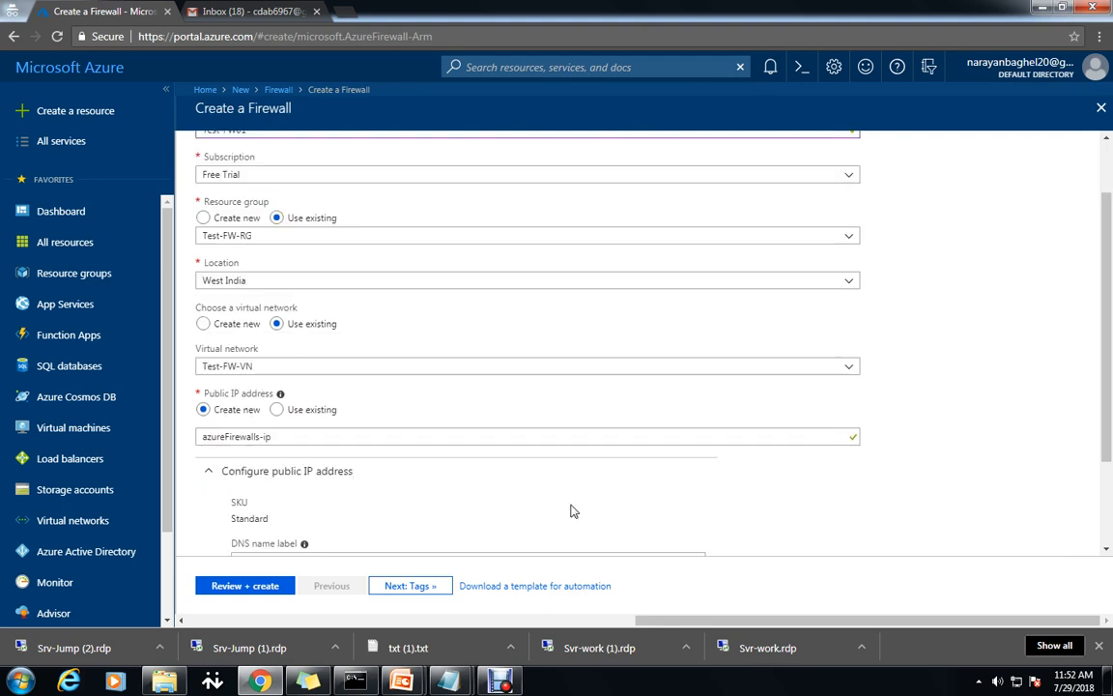
scroll(619, 543, "down", 1)
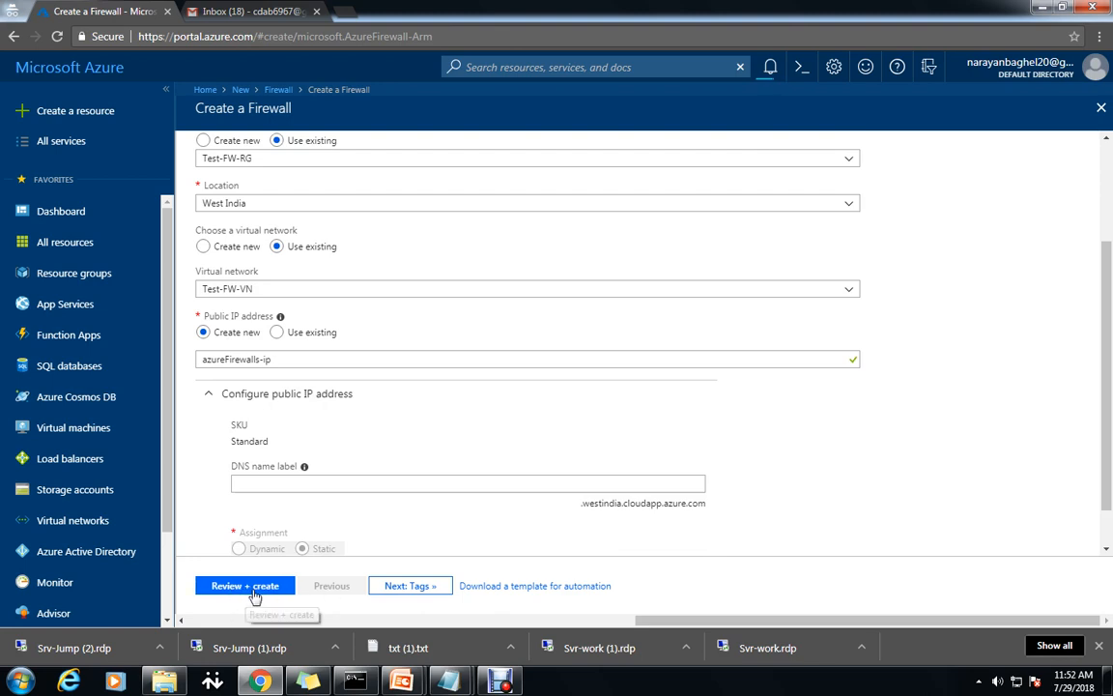
scroll(513, 482, "up", 3)
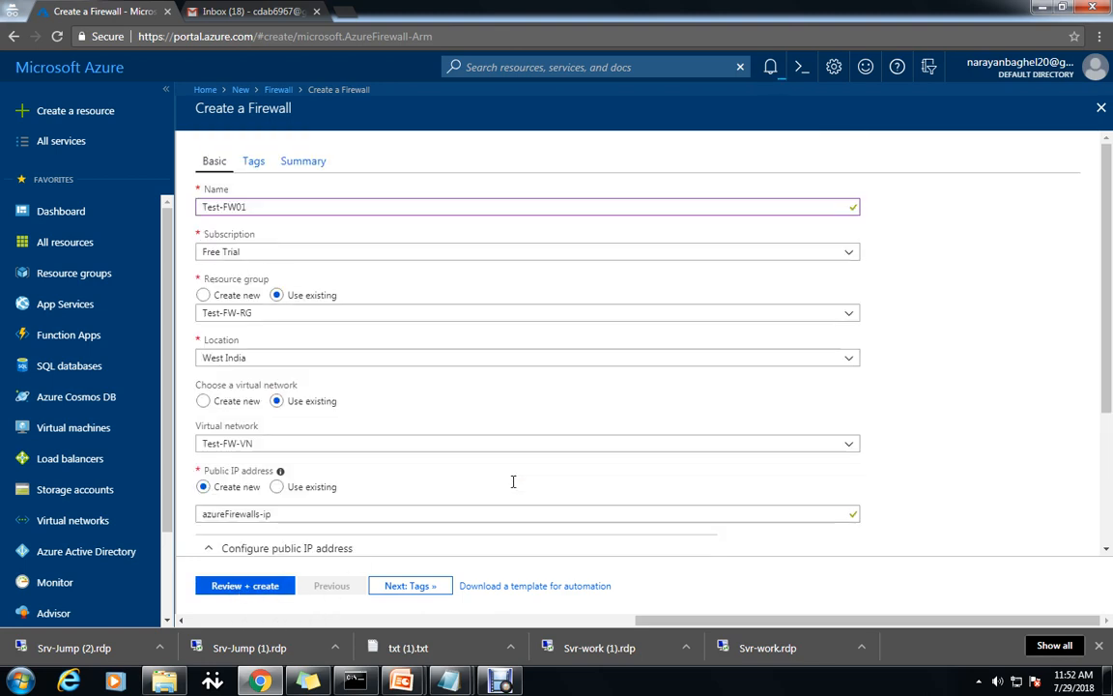
scroll(513, 482, "down", 3)
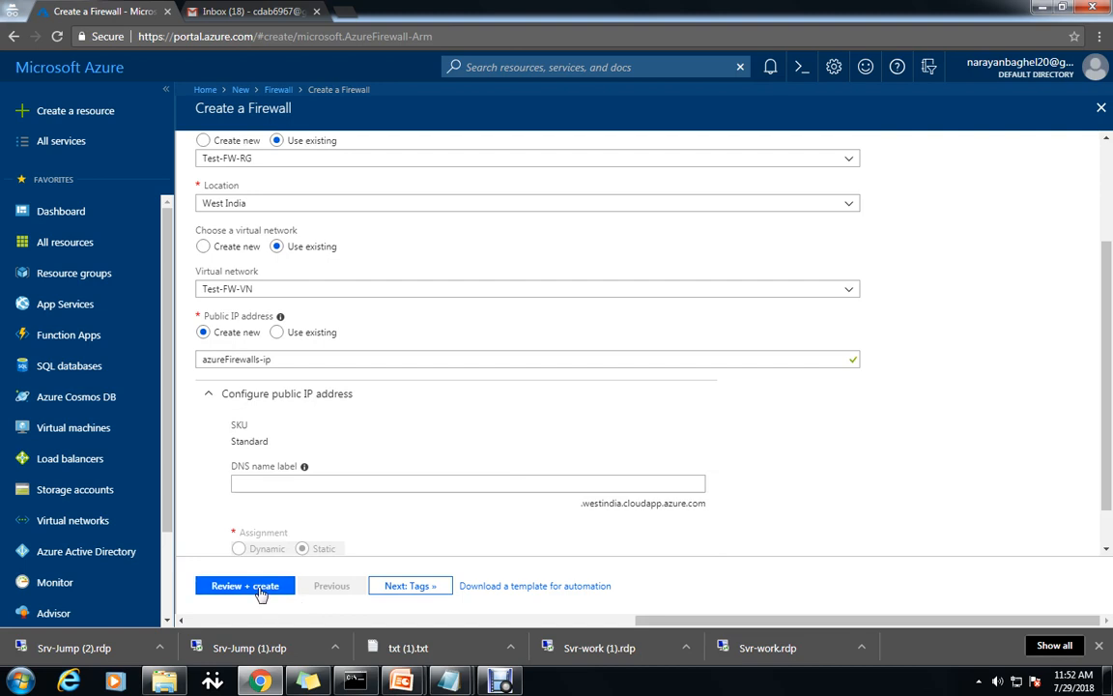
left_click(253, 587)
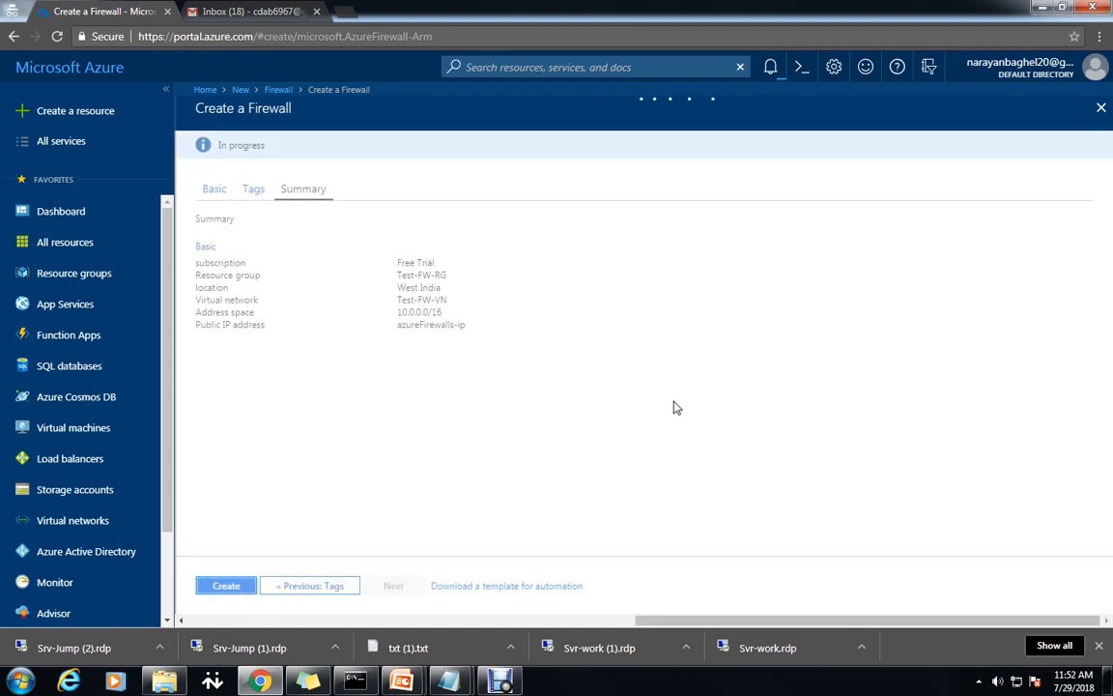
Create the Test-FW01 firewall and read the notes on the default route and private IP.
left_click(228, 585)
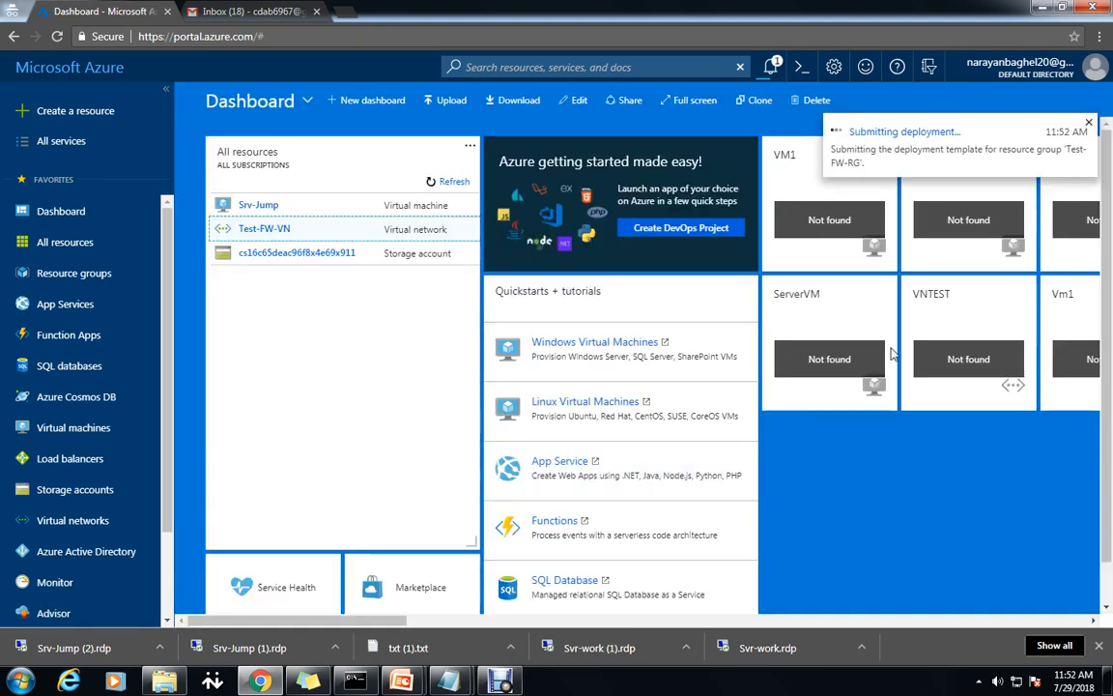
left_click(771, 68)
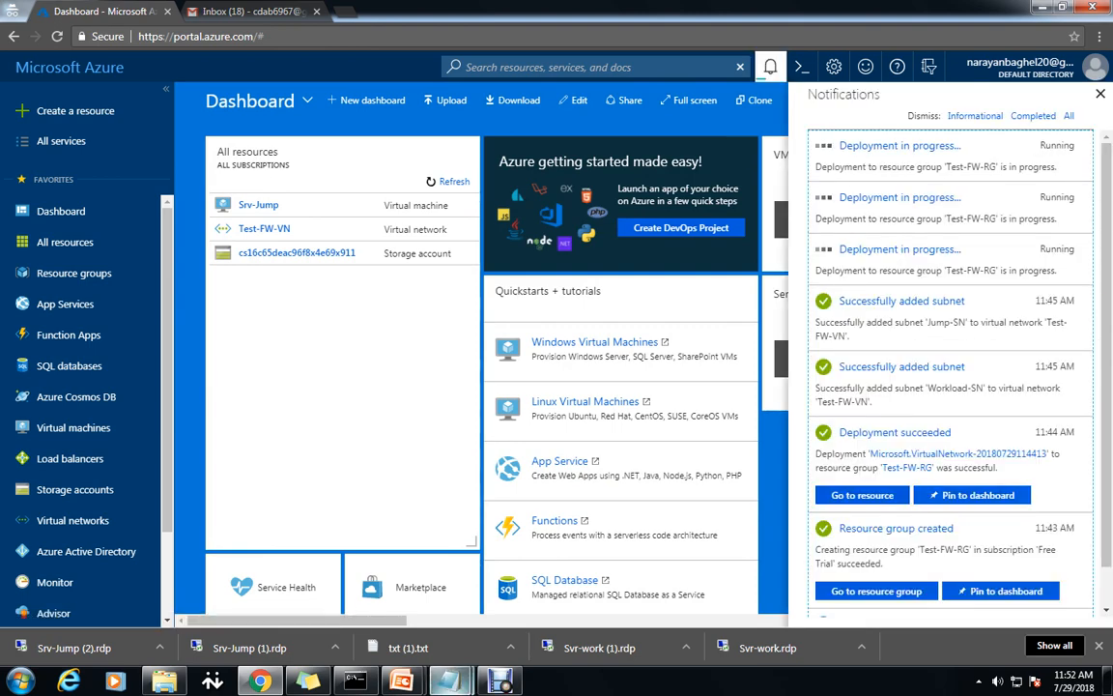
mouse_move(447, 681)
left_click(550, 512)
scroll(550, 512, "down", 2)
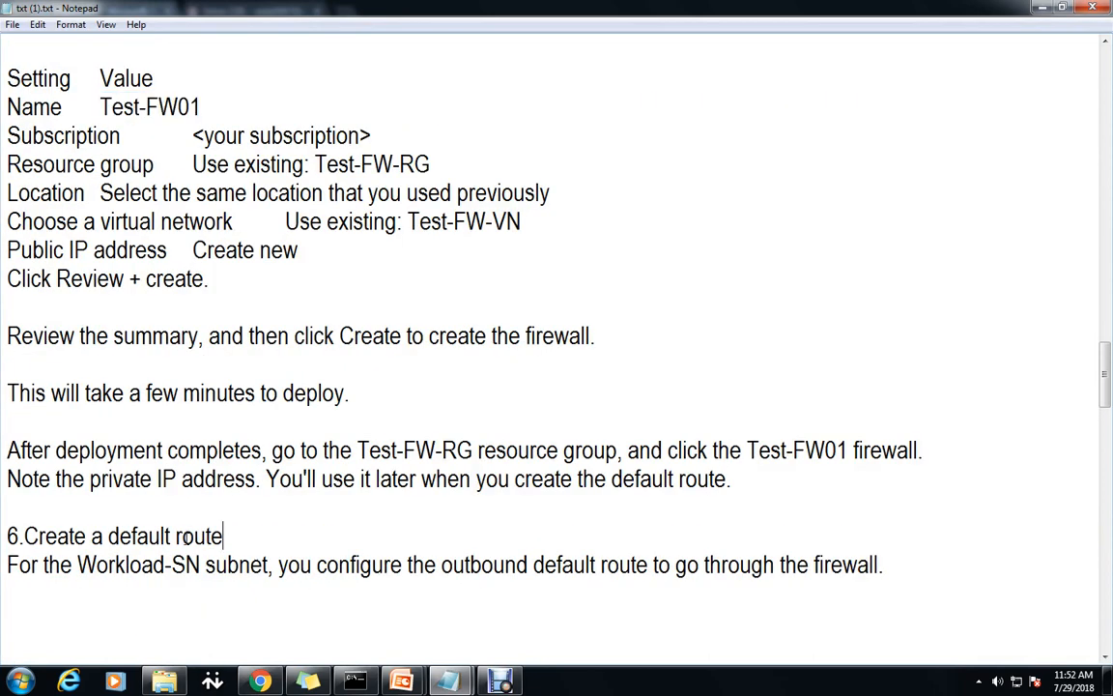
left_click_drag(223, 536, 107, 536)
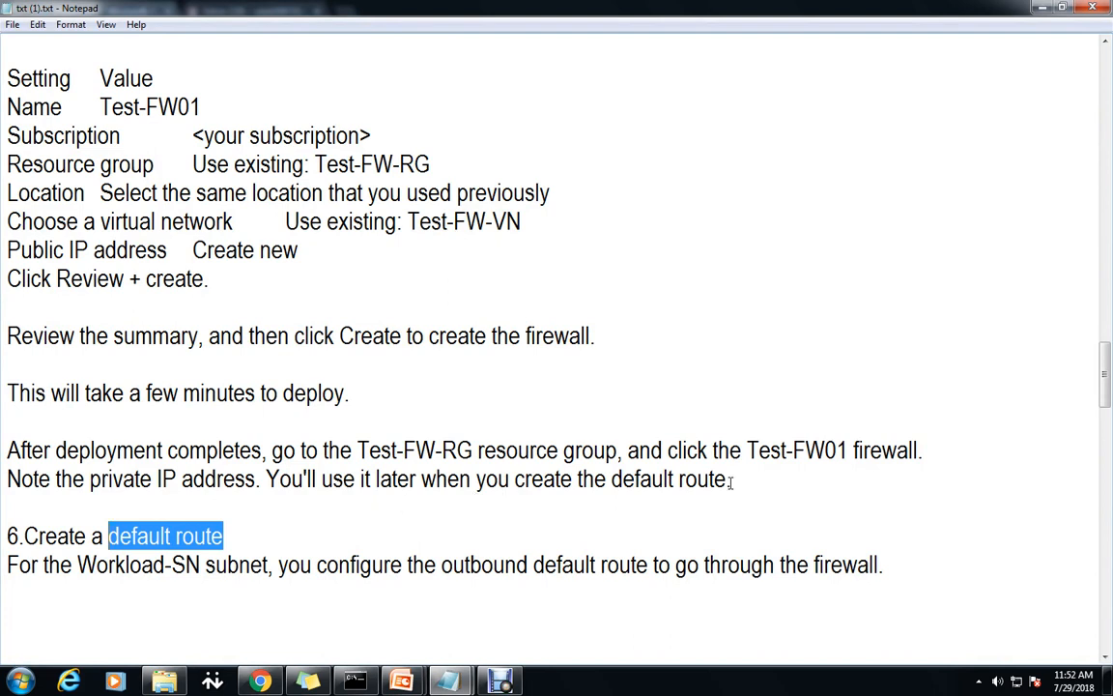
left_click_drag(731, 481, 391, 479)
left_click_drag(284, 474, 267, 475)
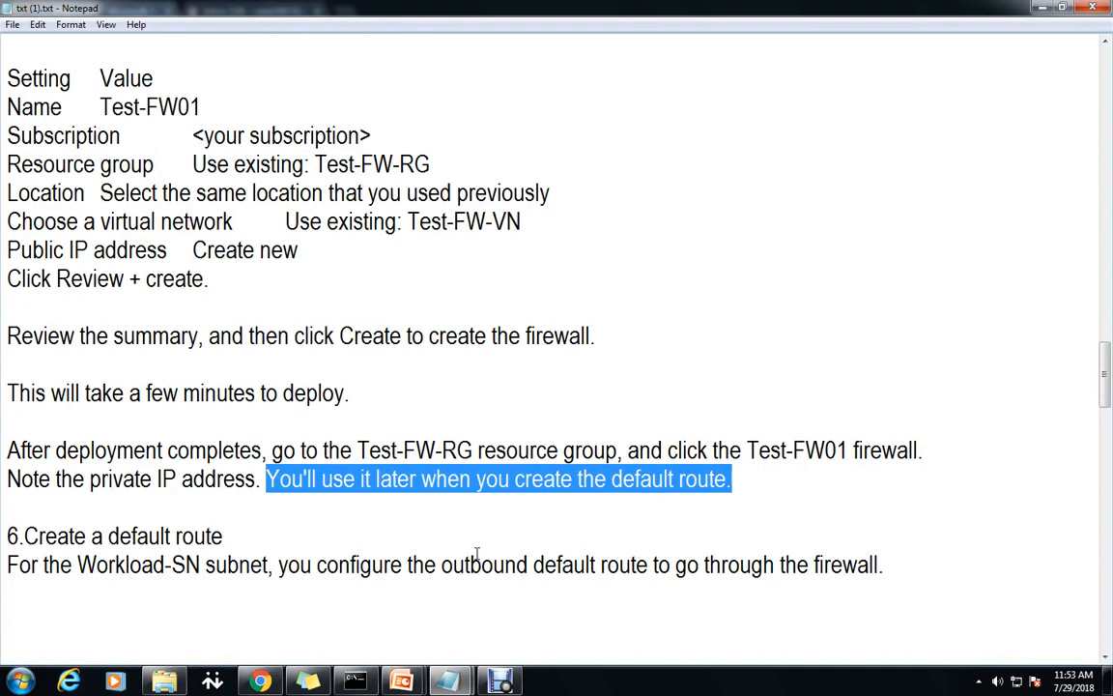
left_click(1044, 12)
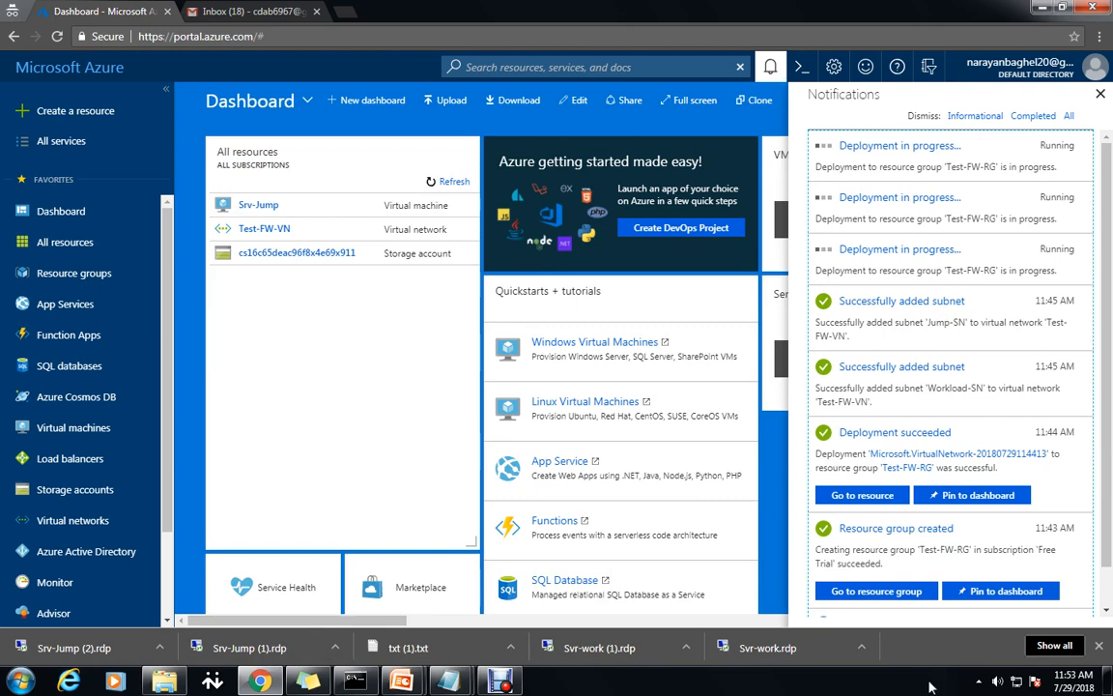
Wait for the firewall deployment to Test-FW-RG to report success.
left_click(979, 683)
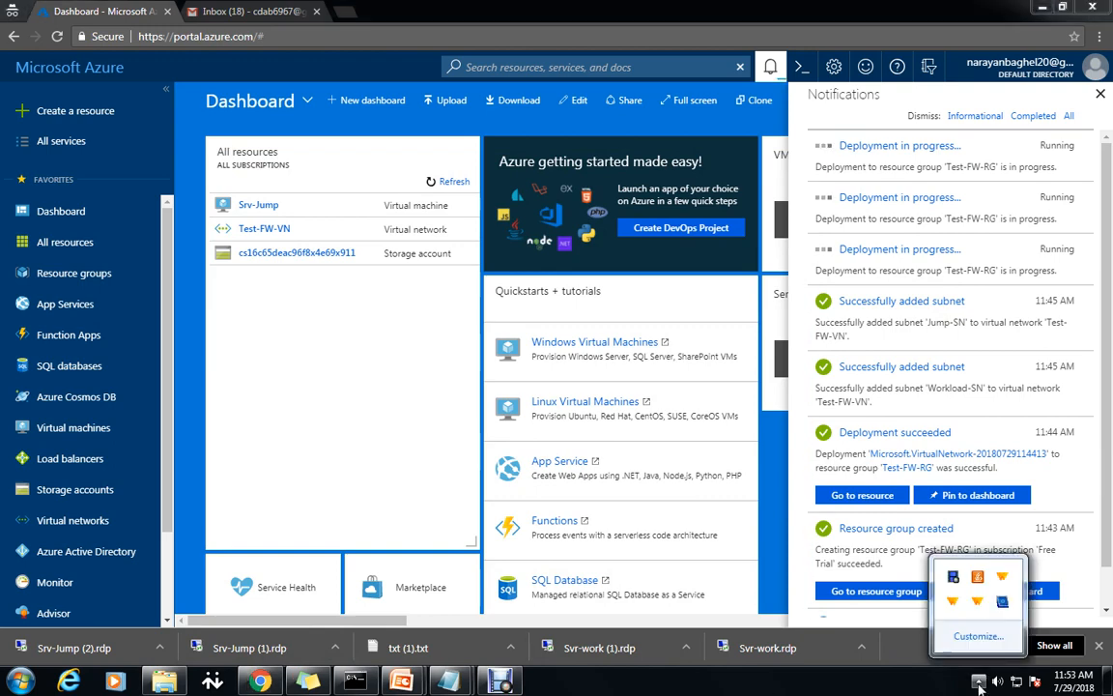
right_click(955, 580)
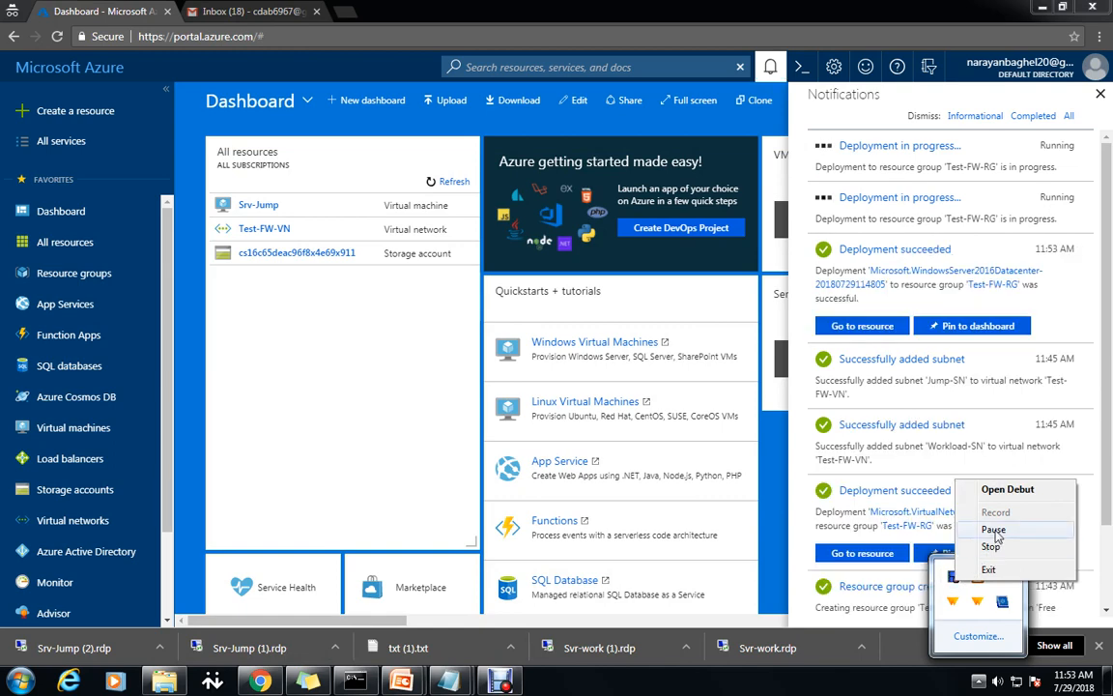
left_click(994, 531)
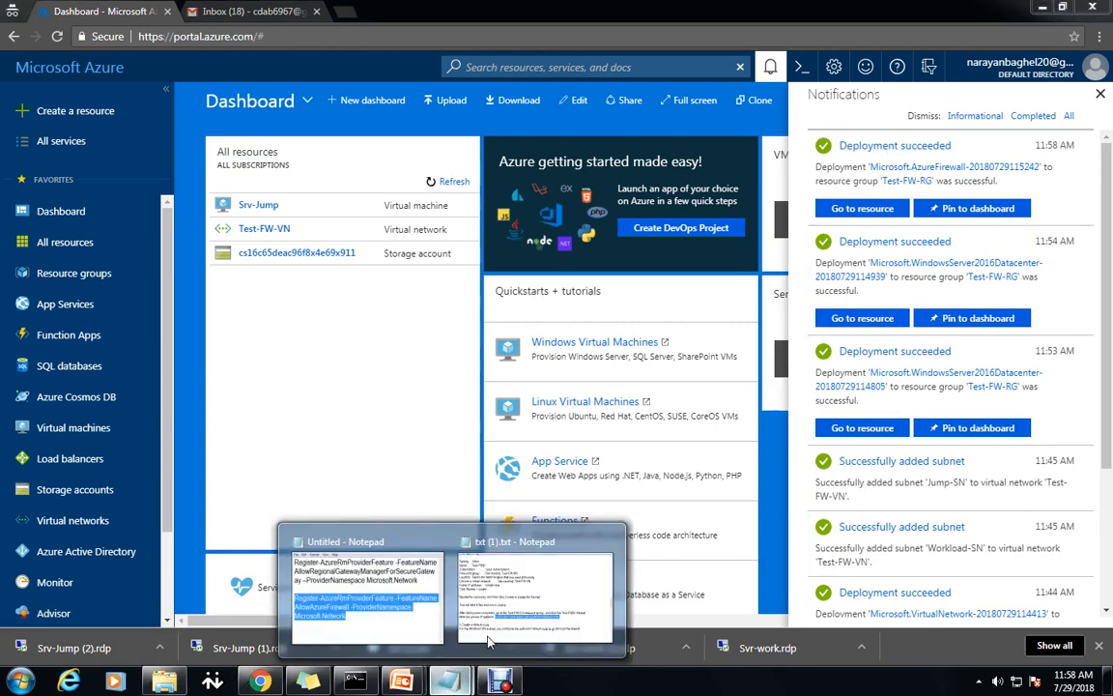
Return to the portal and start a new route table from All services > Route tables.
key("alt+Tab")
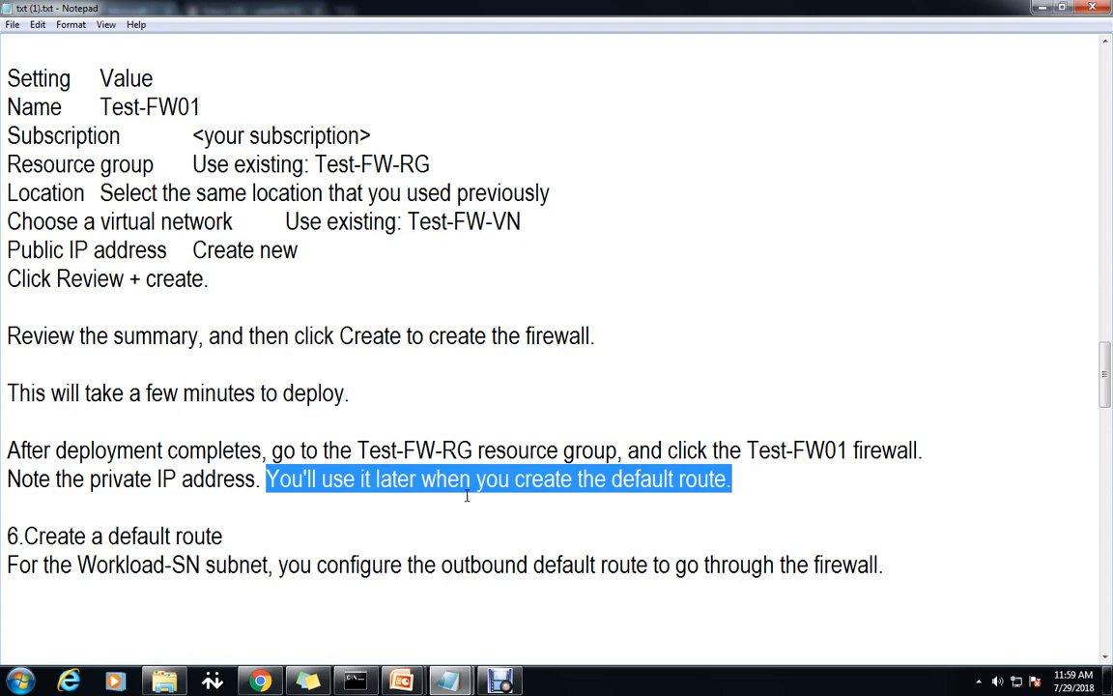
left_click(260, 681)
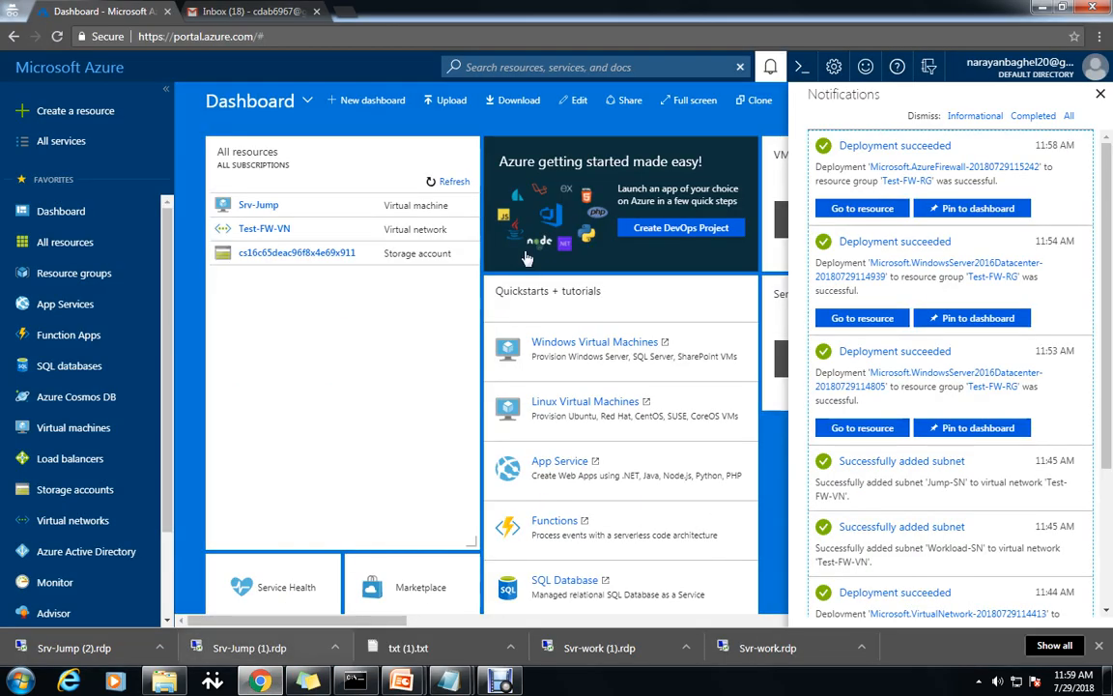
left_click(60, 140)
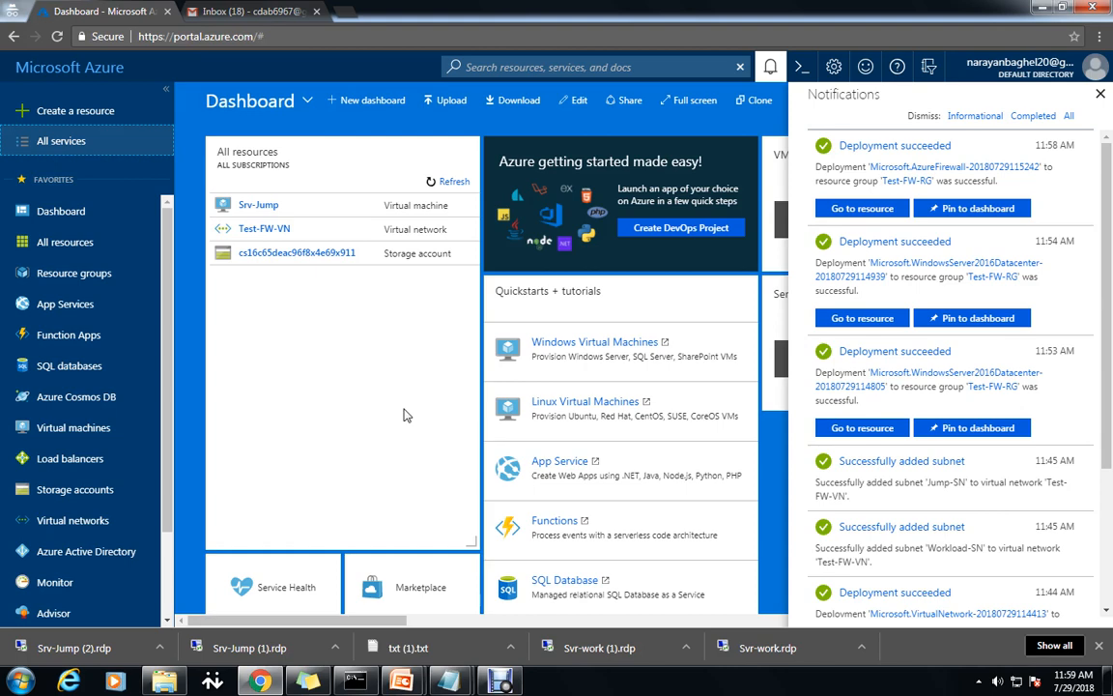
scroll(404, 535, "down", 3)
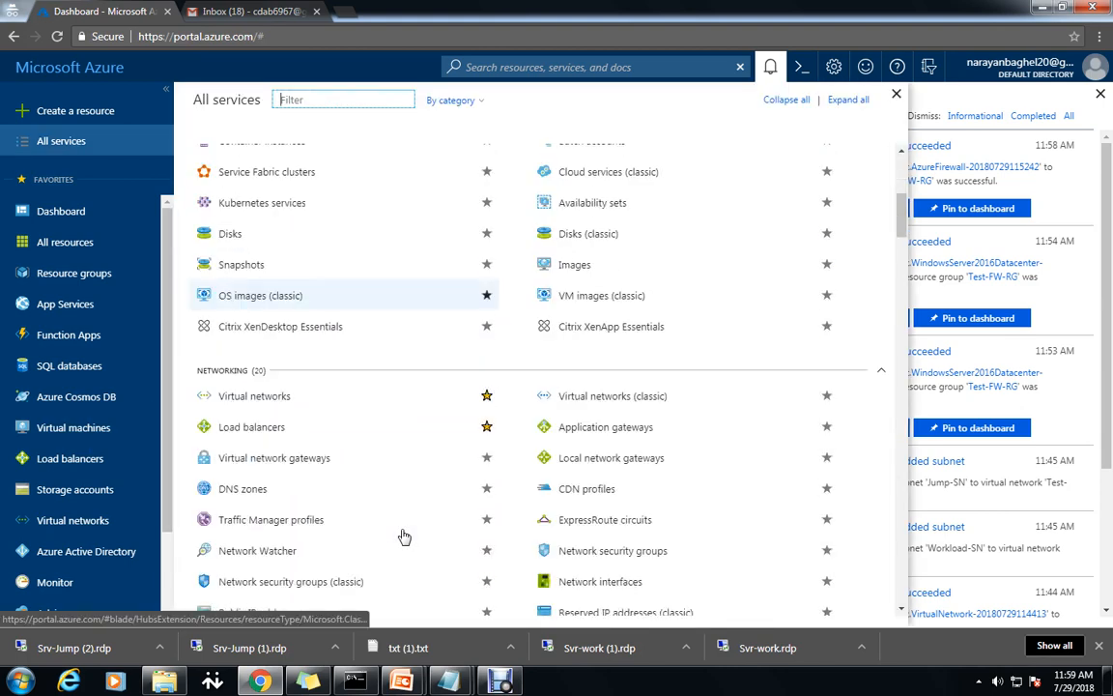
scroll(425, 561, "down", 3)
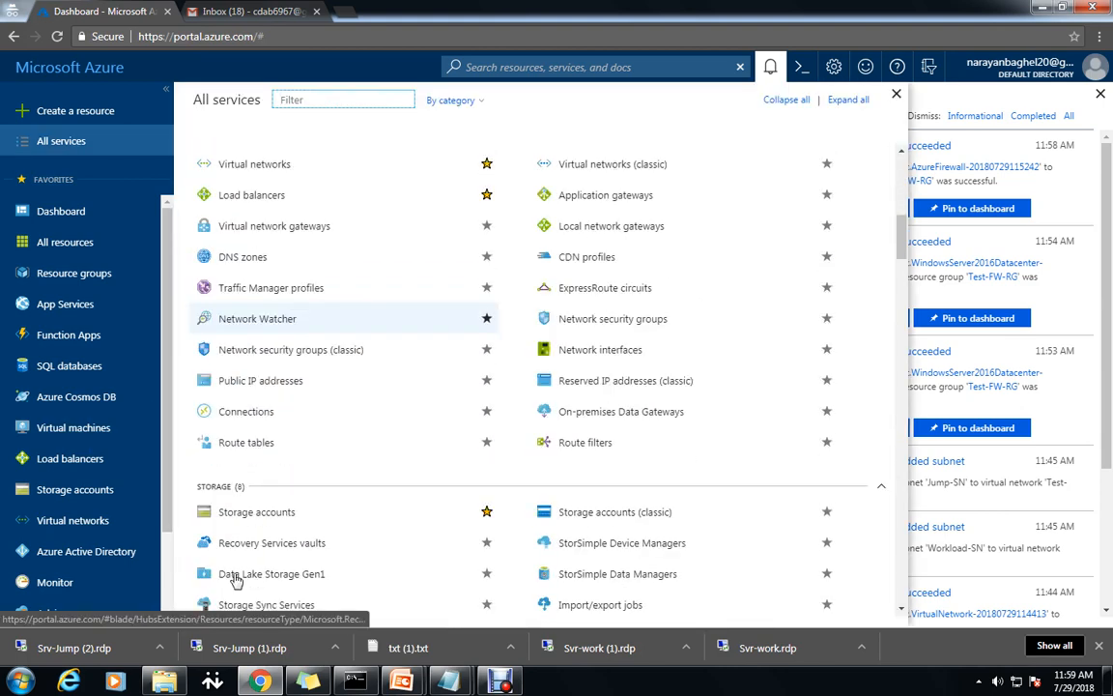
left_click(253, 450)
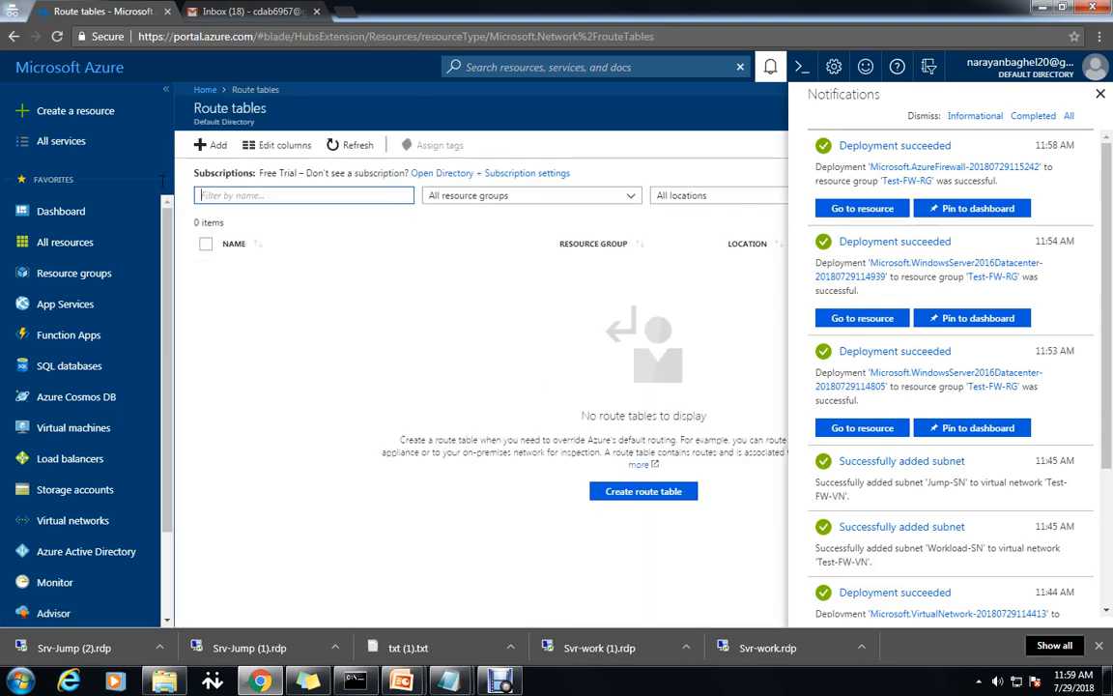
left_click(623, 490)
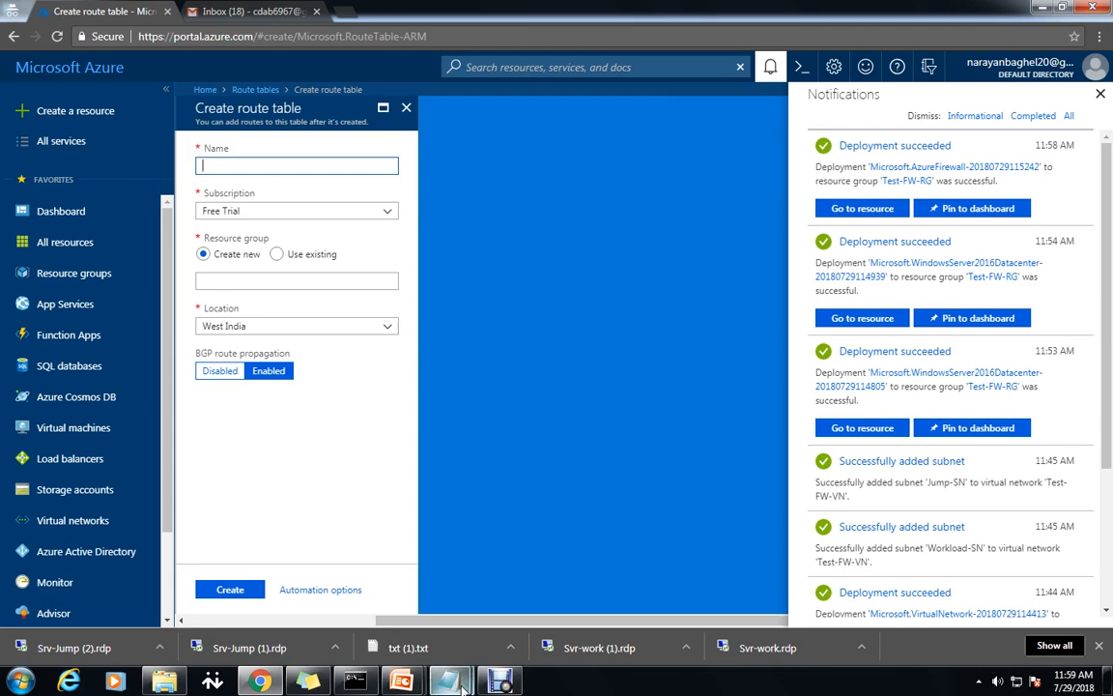
Copy the name Firewall-route from the notes into the route table Name field.
mouse_move(447, 681)
left_click(531, 628)
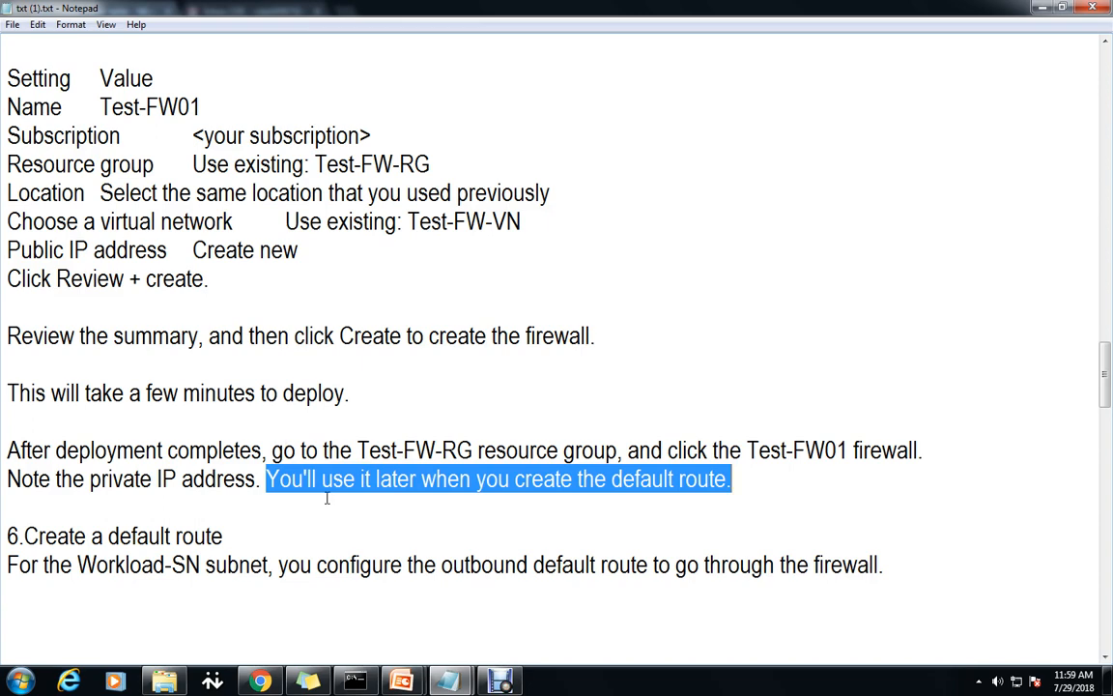
scroll(326, 498, "down", 3)
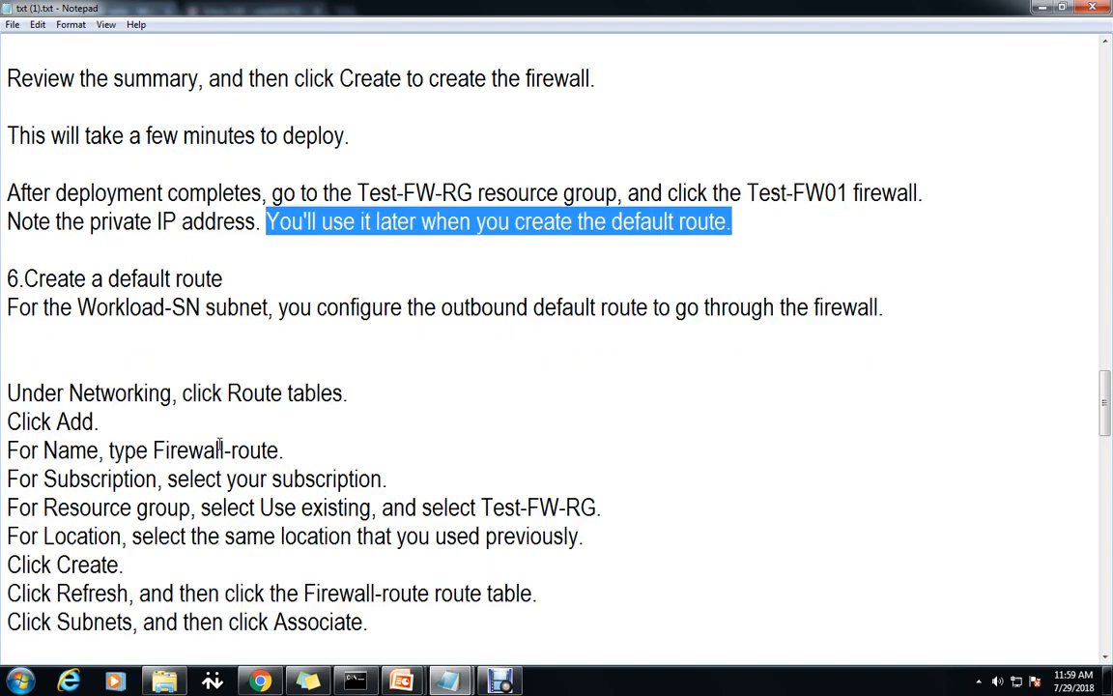
left_click_drag(152, 451, 280, 450)
key("ctrl+c")
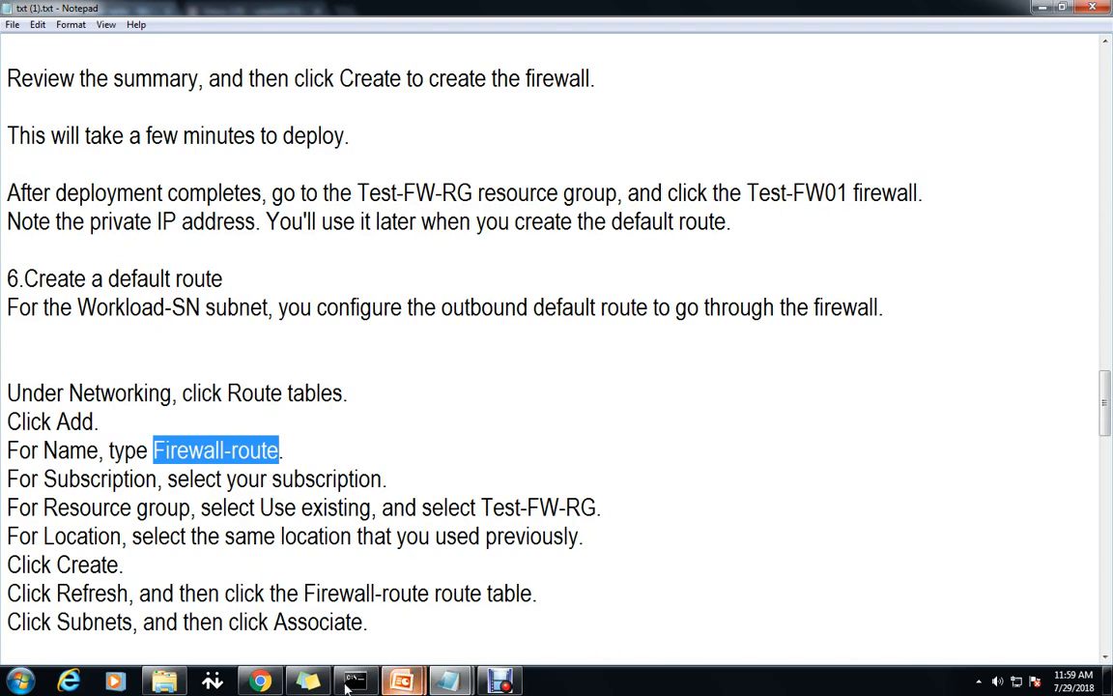
left_click(261, 681)
key("ctrl+v")
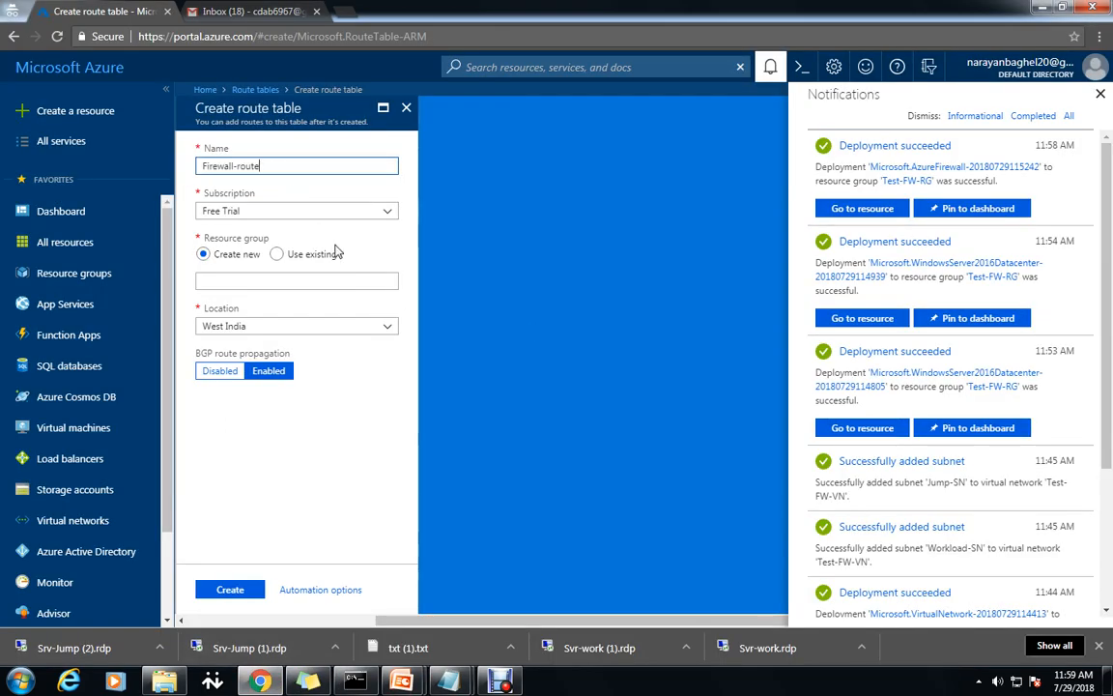
Put the route table in resource group Test-FW-RG, create it, and refresh the list.
left_click(278, 254)
left_click(382, 281)
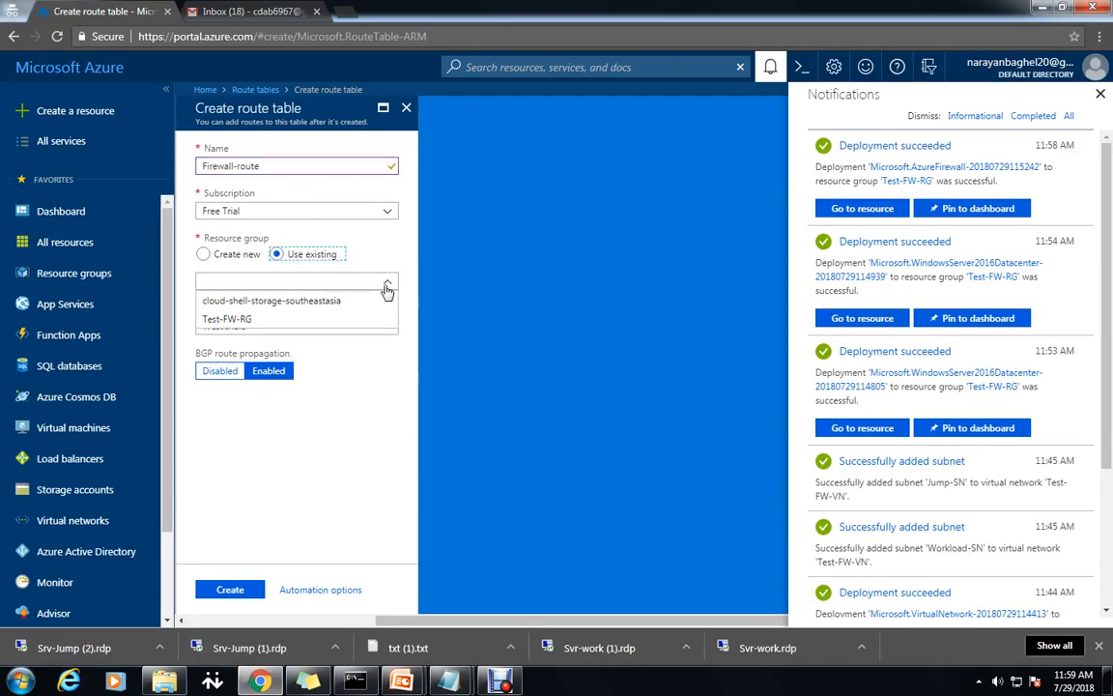
left_click(228, 318)
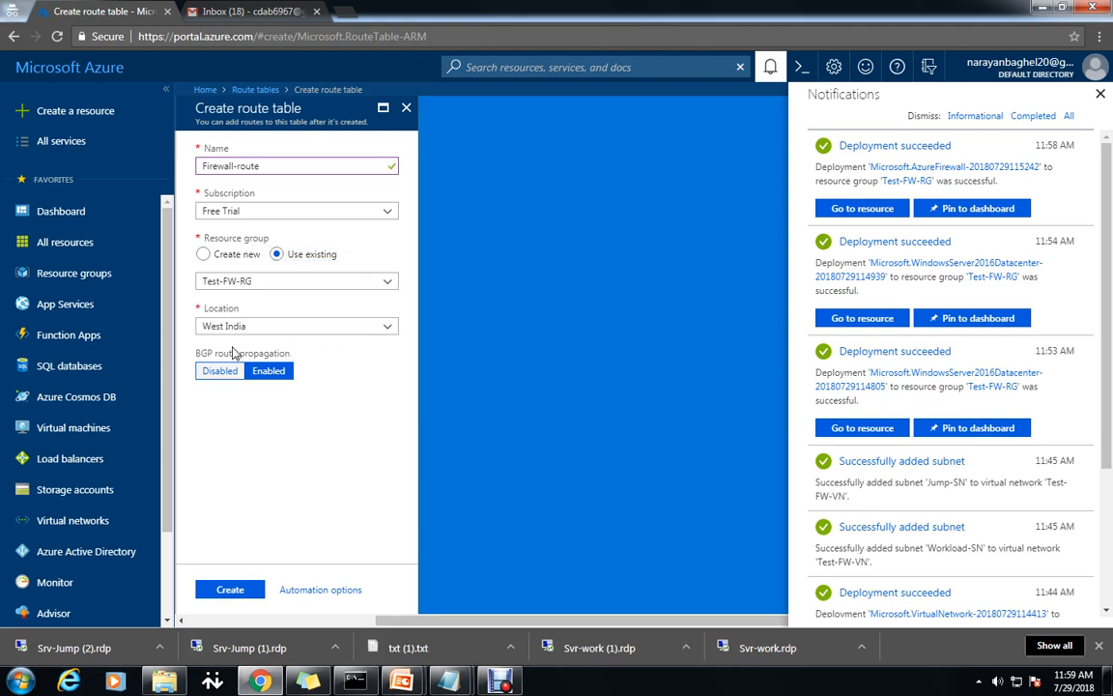
left_click(247, 592)
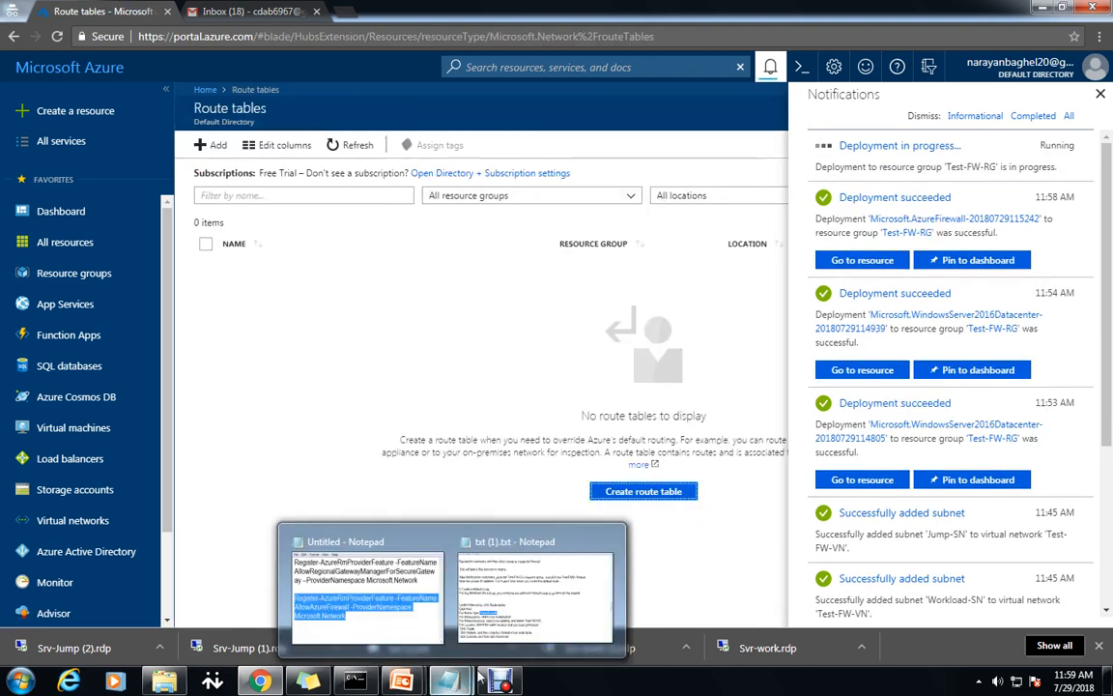
left_click(353, 148)
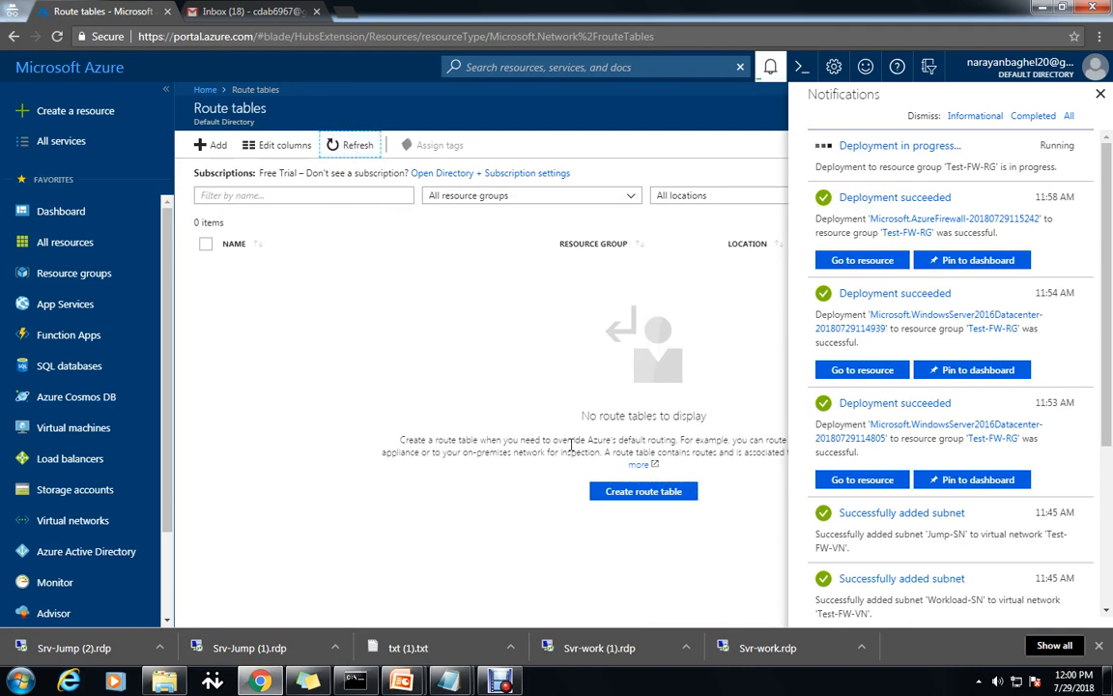
left_click(1099, 94)
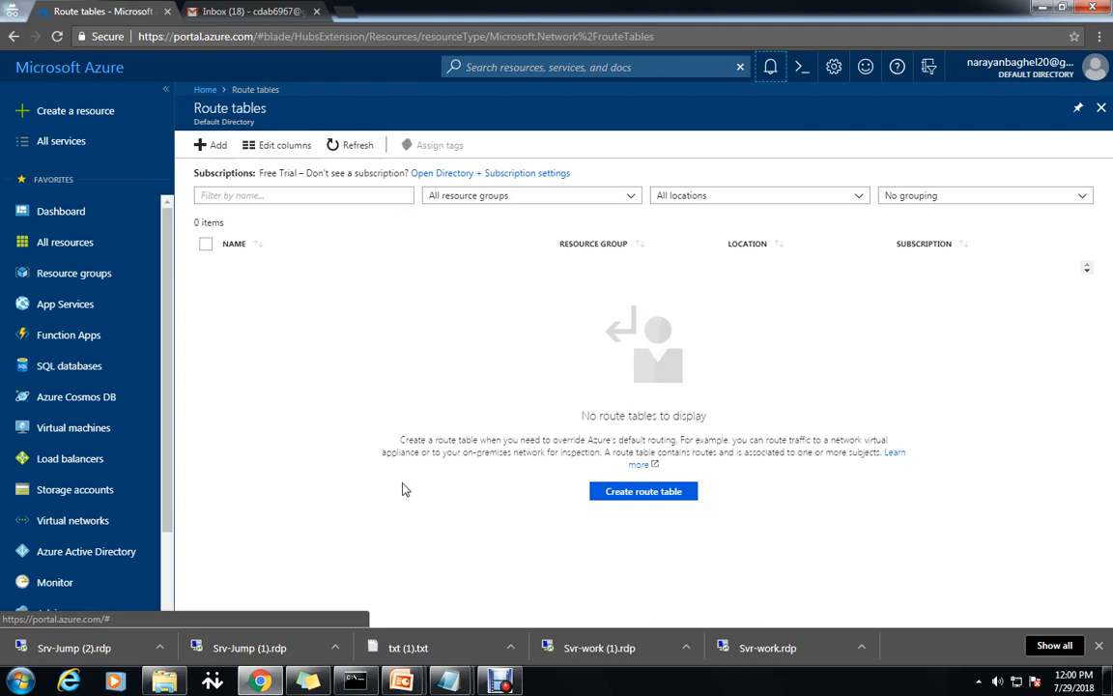
Open the new Firewall-route route table's Subnets and begin associating a subnet.
left_click(360, 147)
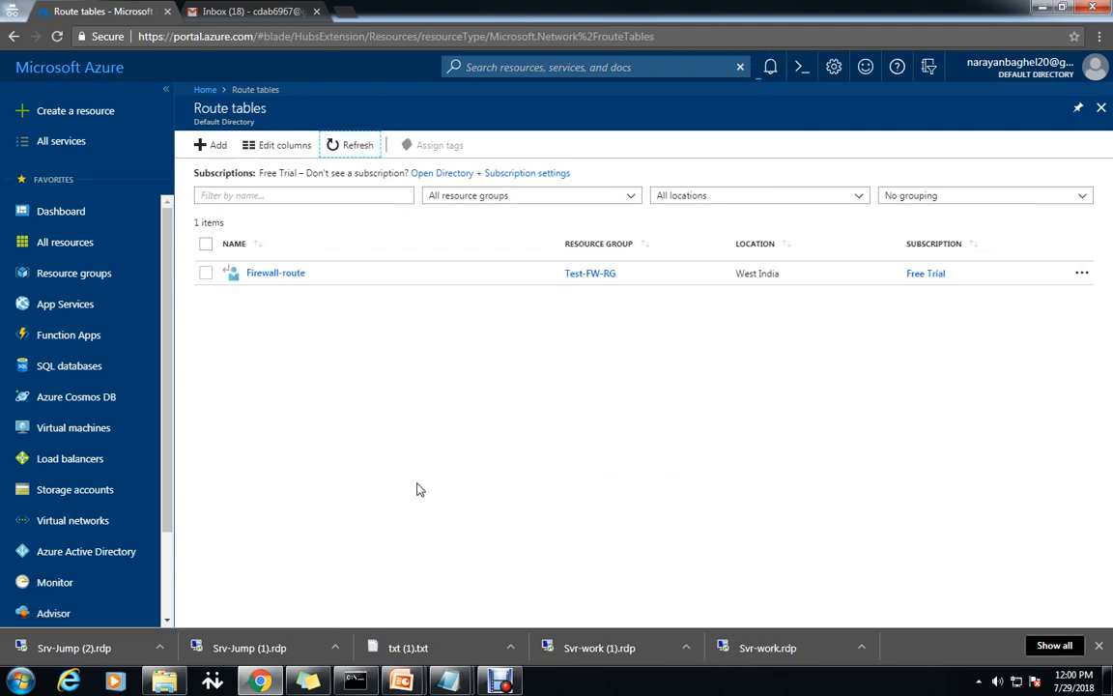
left_click(279, 274)
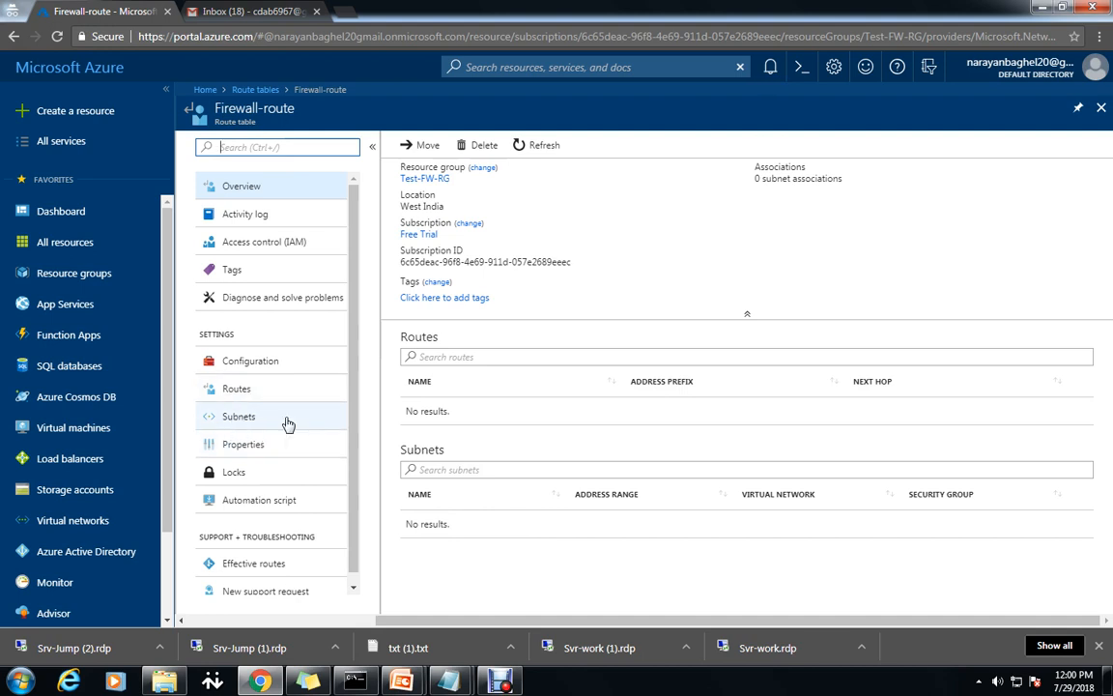
left_click(240, 417)
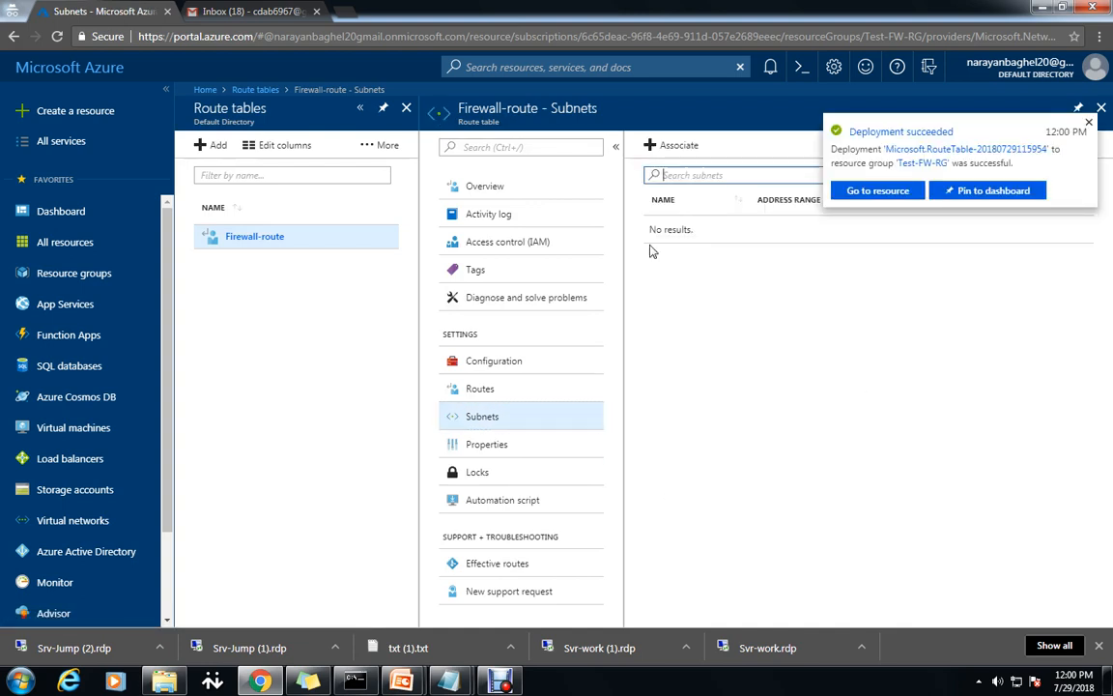
left_click(674, 145)
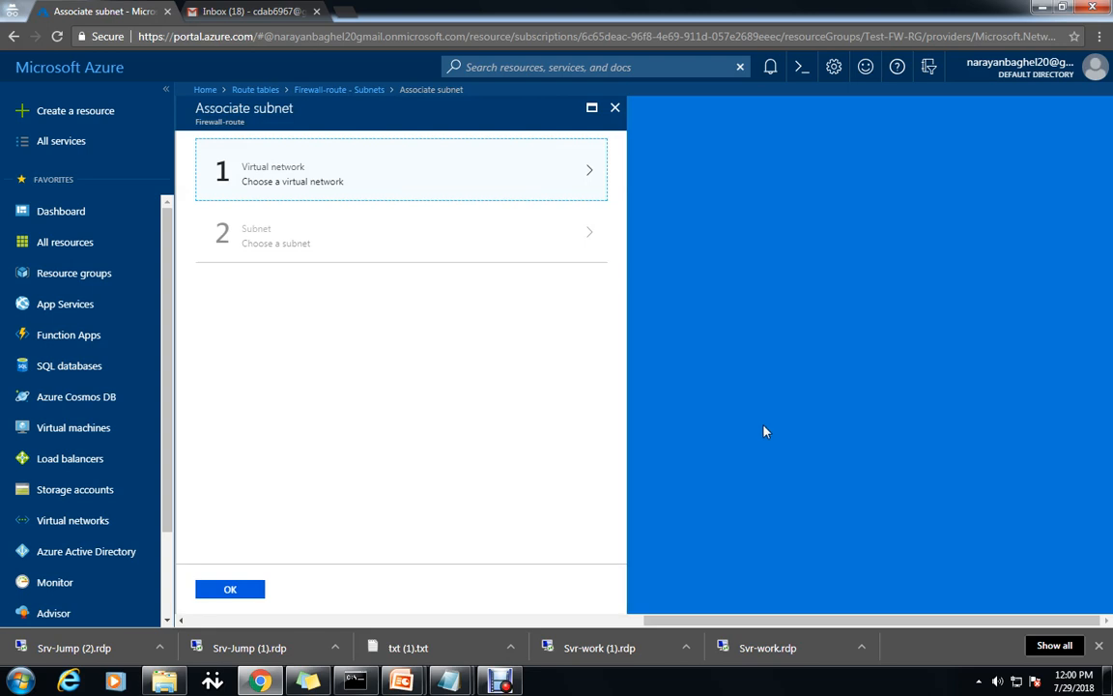
Associate subnet Workload-SN of virtual network Test-FW-VN with Firewall-route.
left_click(544, 178)
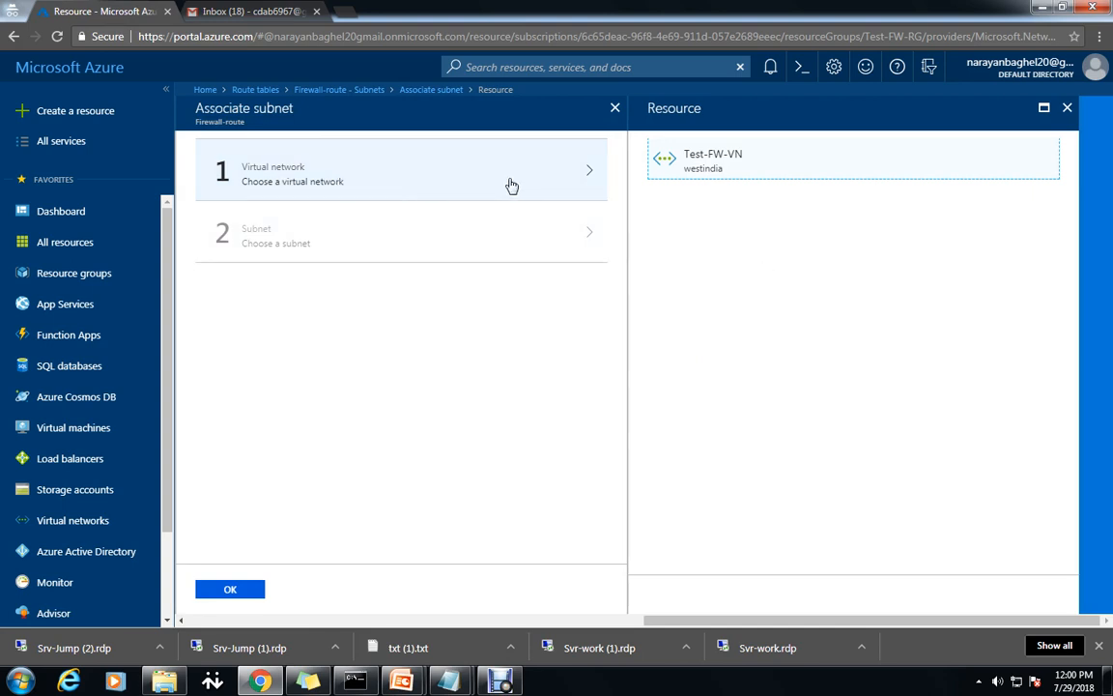
left_click(676, 160)
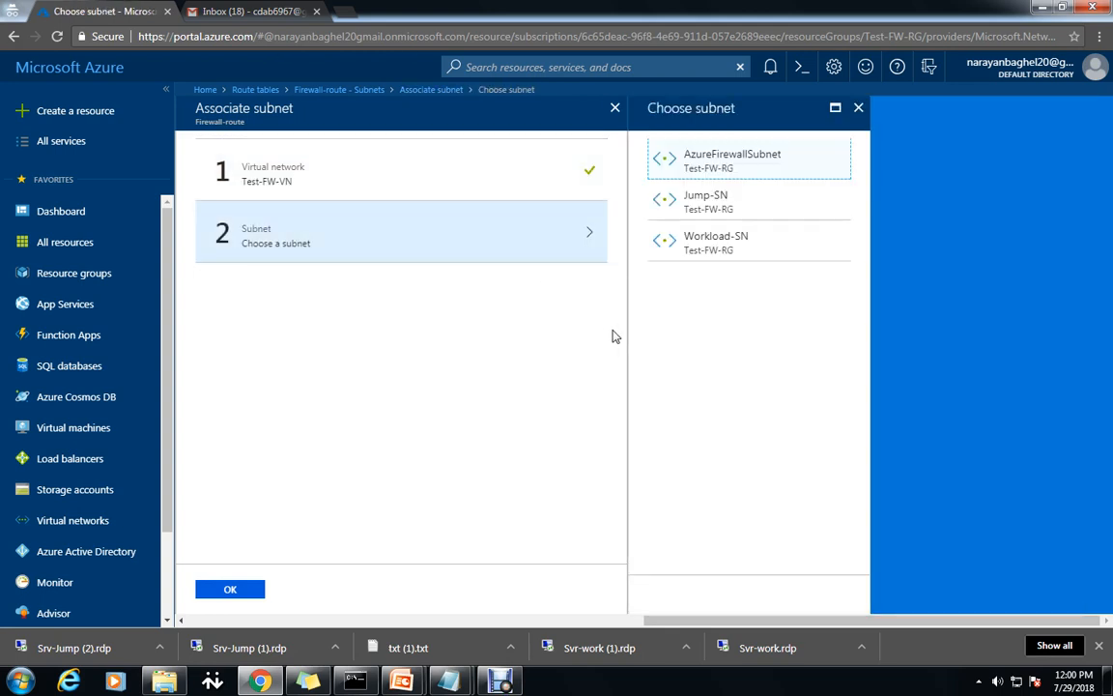
left_click(719, 250)
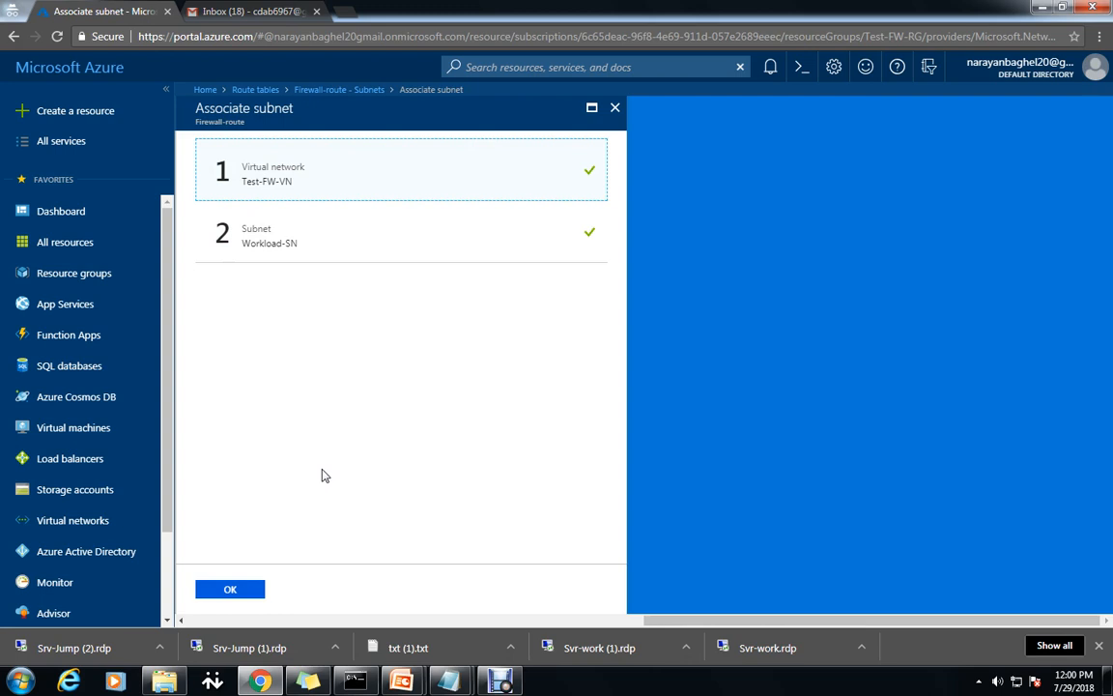
left_click(230, 589)
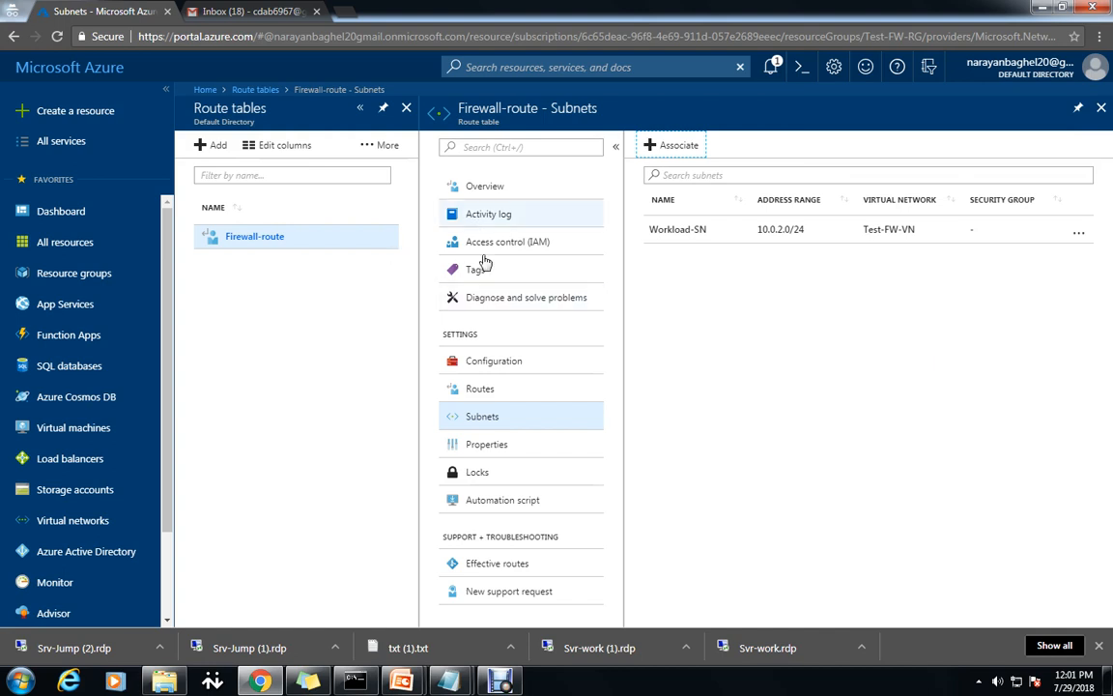
Start adding a route and look up the route name FW-DG in the notes.
left_click(483, 391)
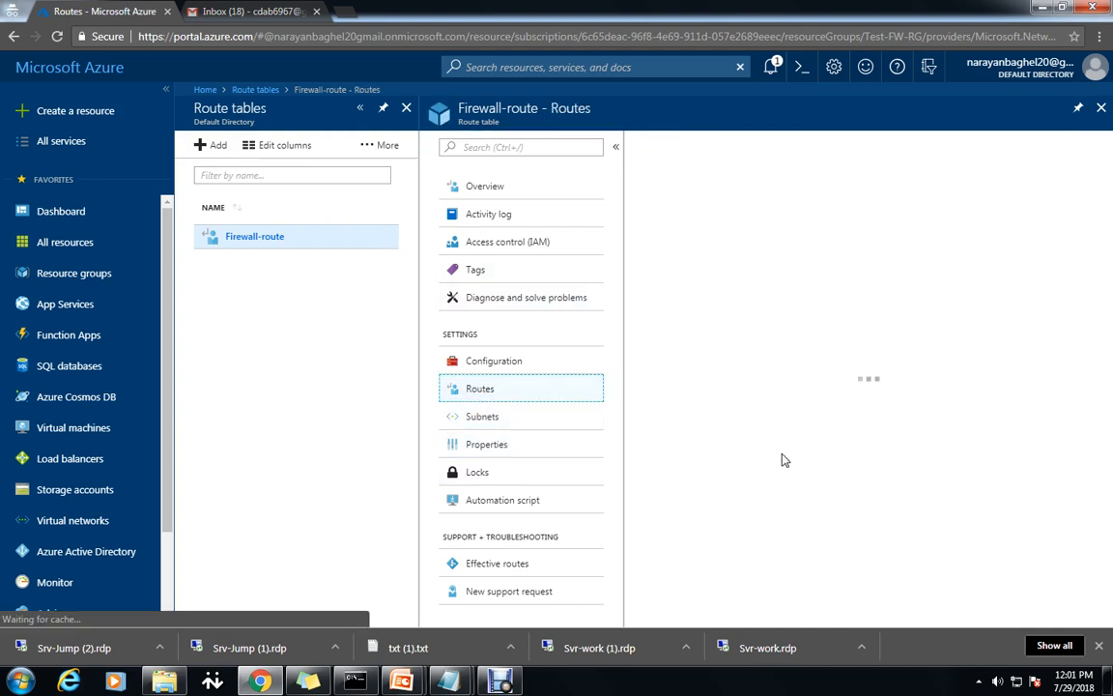
left_click(666, 150)
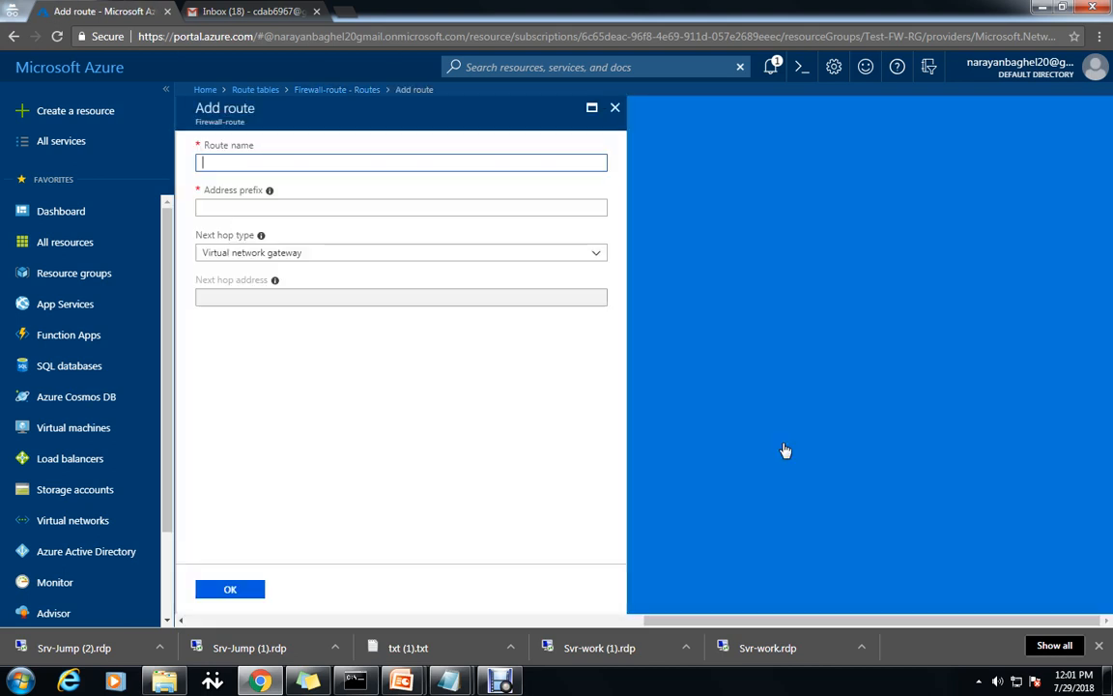
mouse_move(447, 681)
left_click(512, 503)
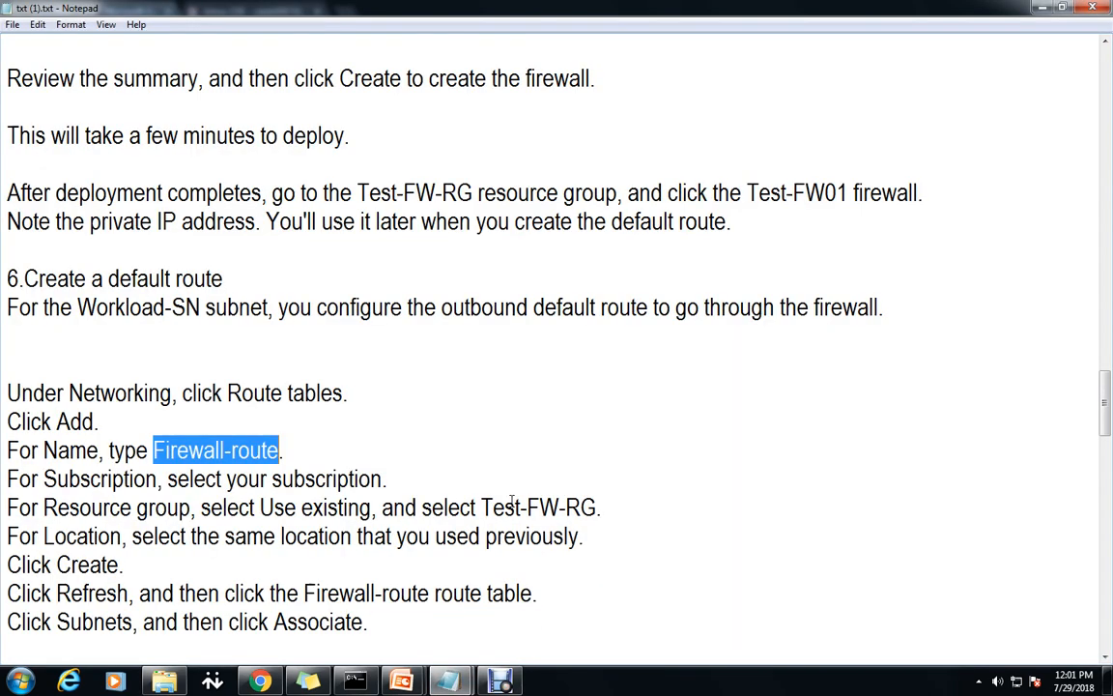
scroll(551, 530, "down", 3)
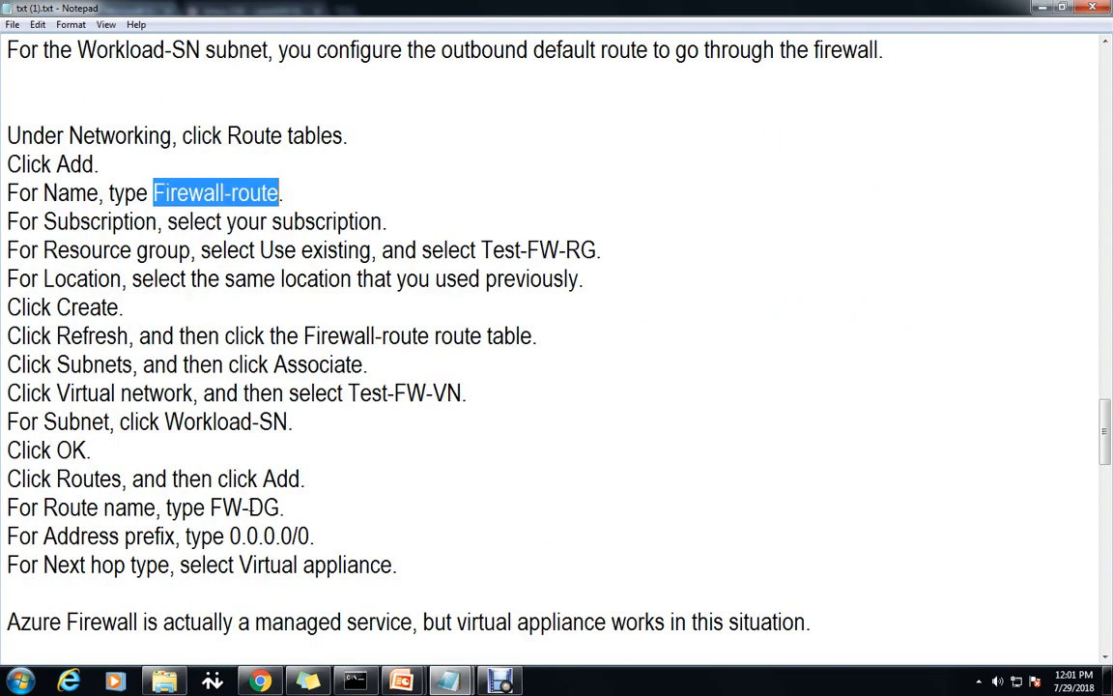
mouse_move(211, 507)
left_mouse_down()
mouse_move(271, 507)
mouse_move(212, 507)
left_mouse_up()
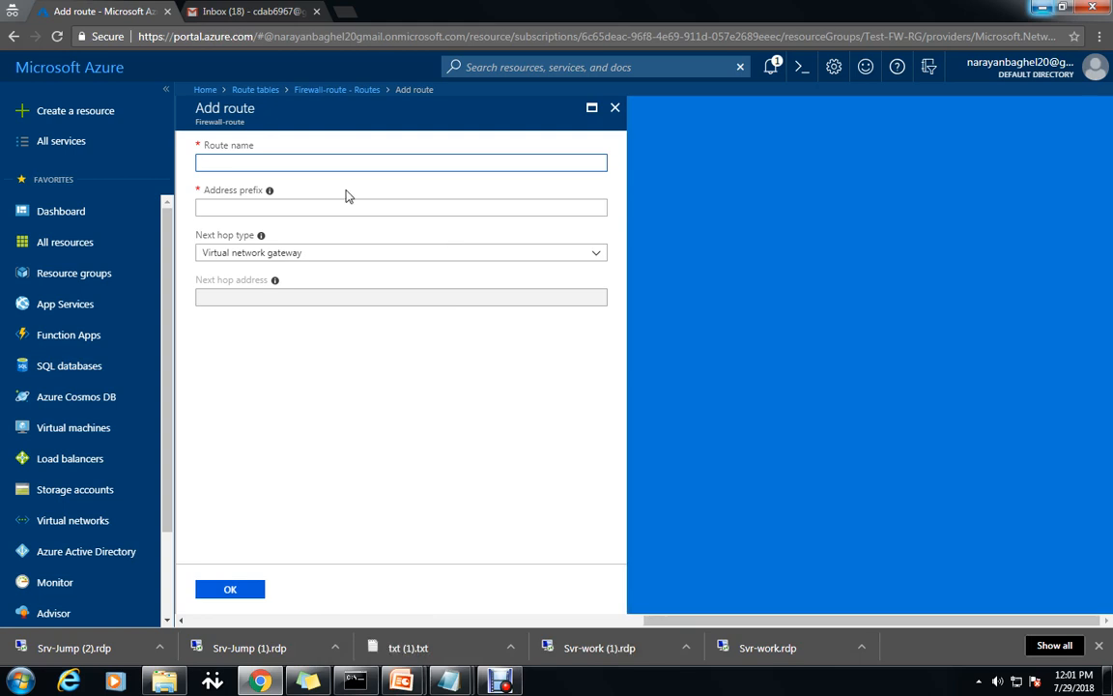
Enter route FW-DG with prefix 0.0.0.0/0 and next hop type Virtual appliance.
type("FW-DG")
left_click(272, 209)
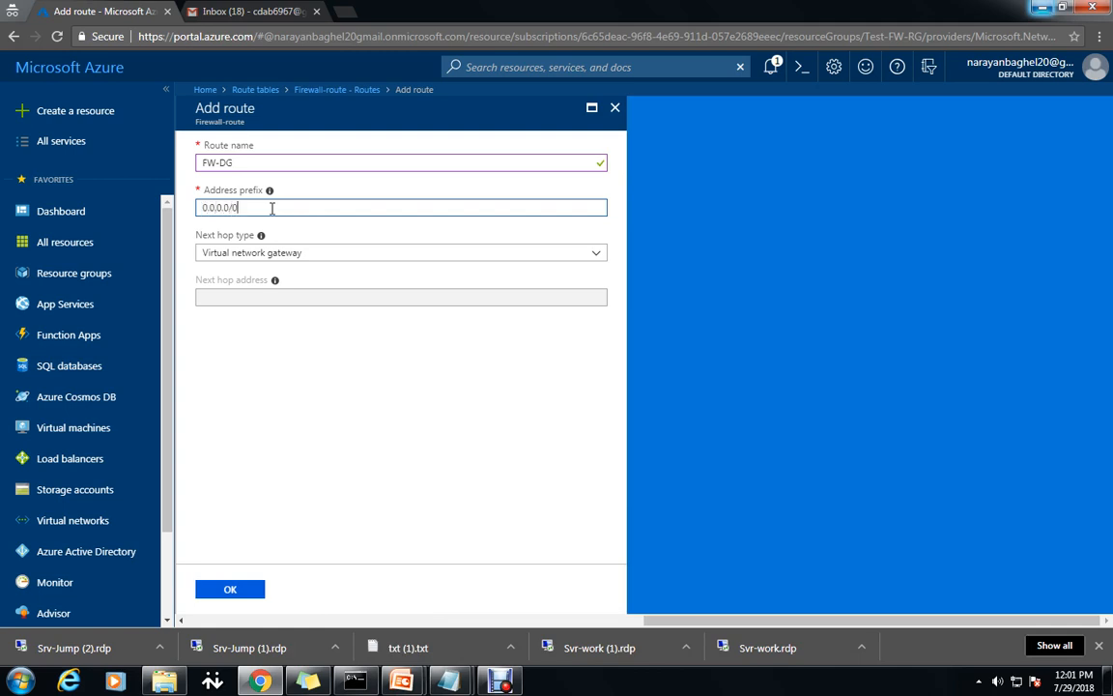
left_click(371, 252)
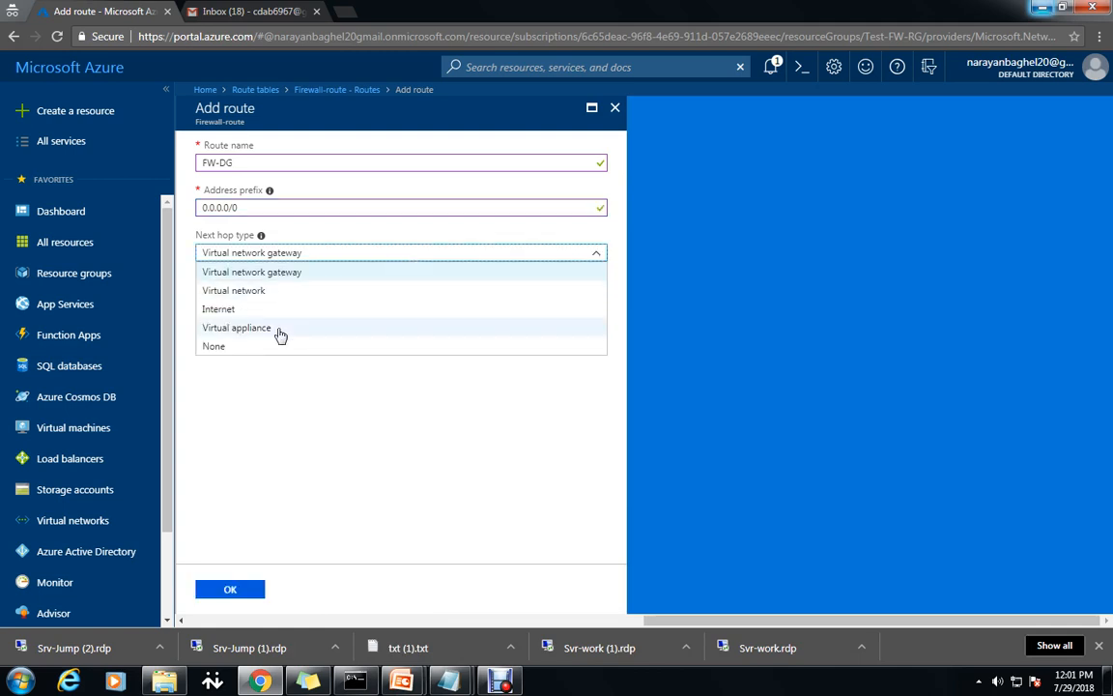
left_click(259, 328)
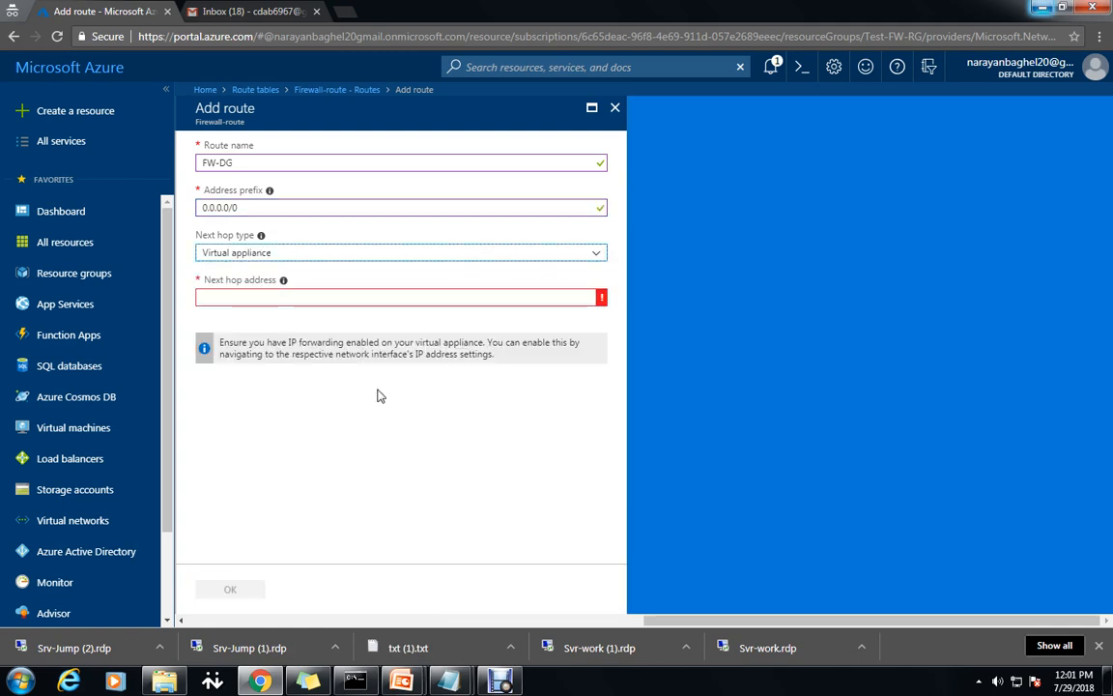
left_click(346, 294)
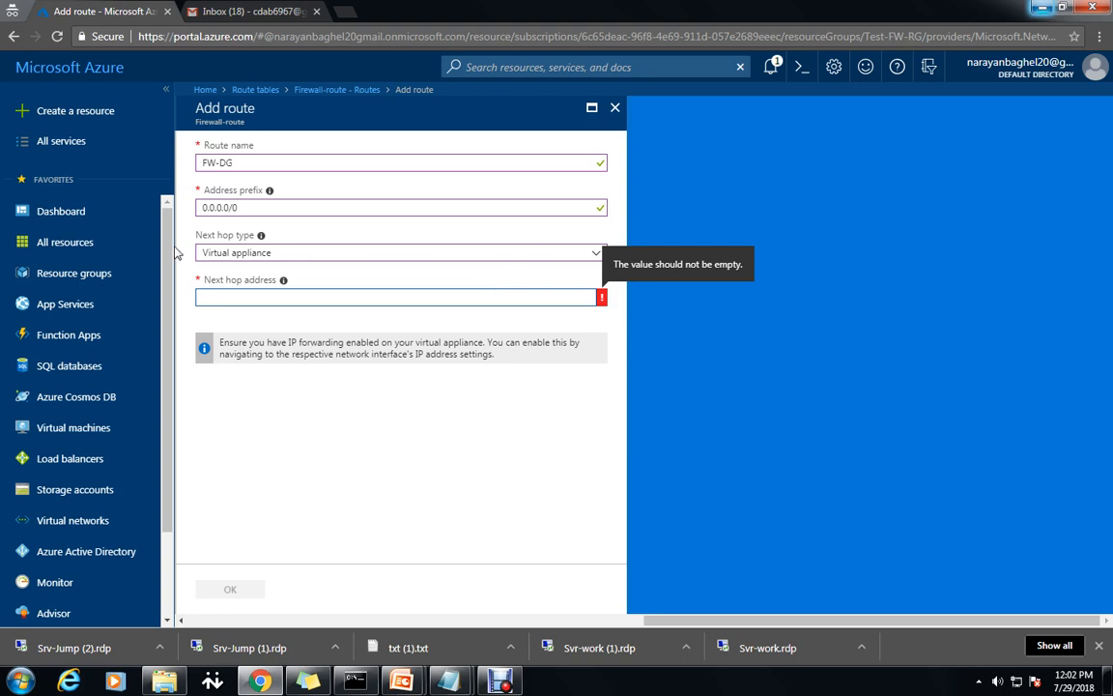
Open Resource groups in a second portal tab.
right_click(101, 276)
left_click(150, 287)
left_click(244, 14)
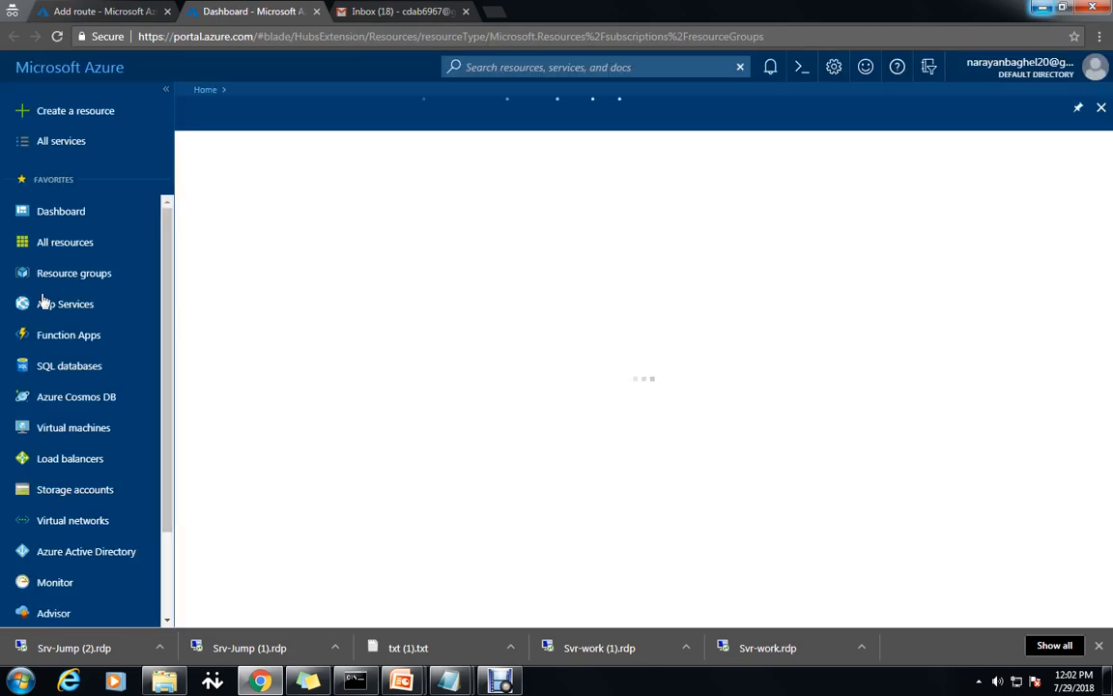
Copy Test-FW01's private IP 10.0.1.4 from Test-FW-RG and go back to the route form.
left_click(58, 276)
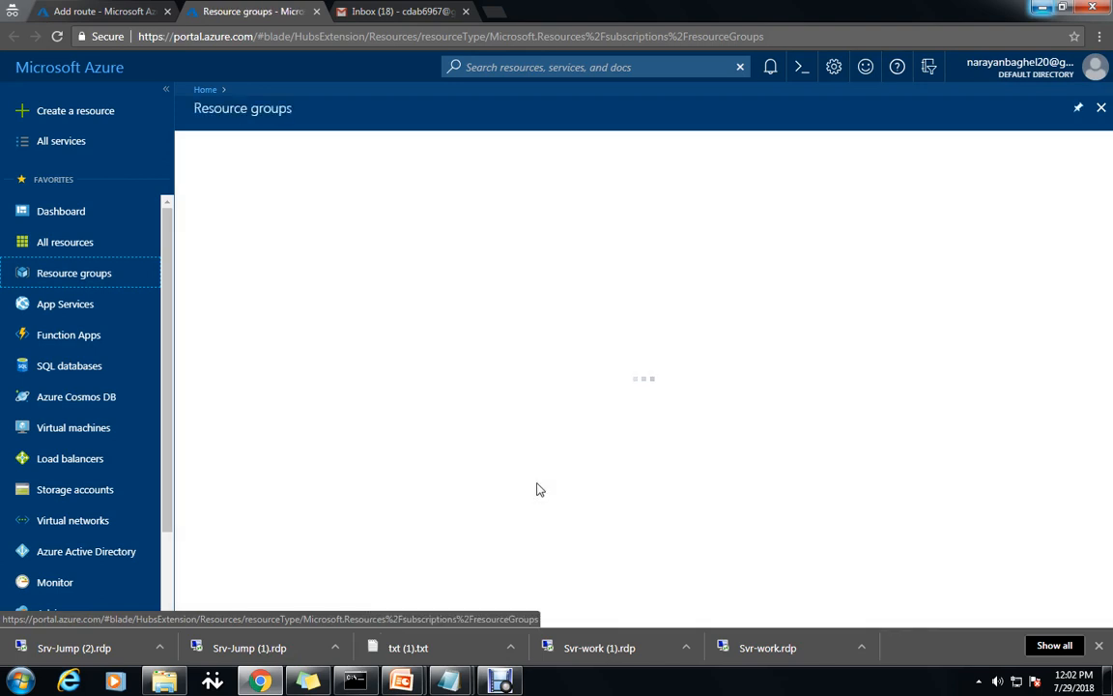
double_click(274, 296)
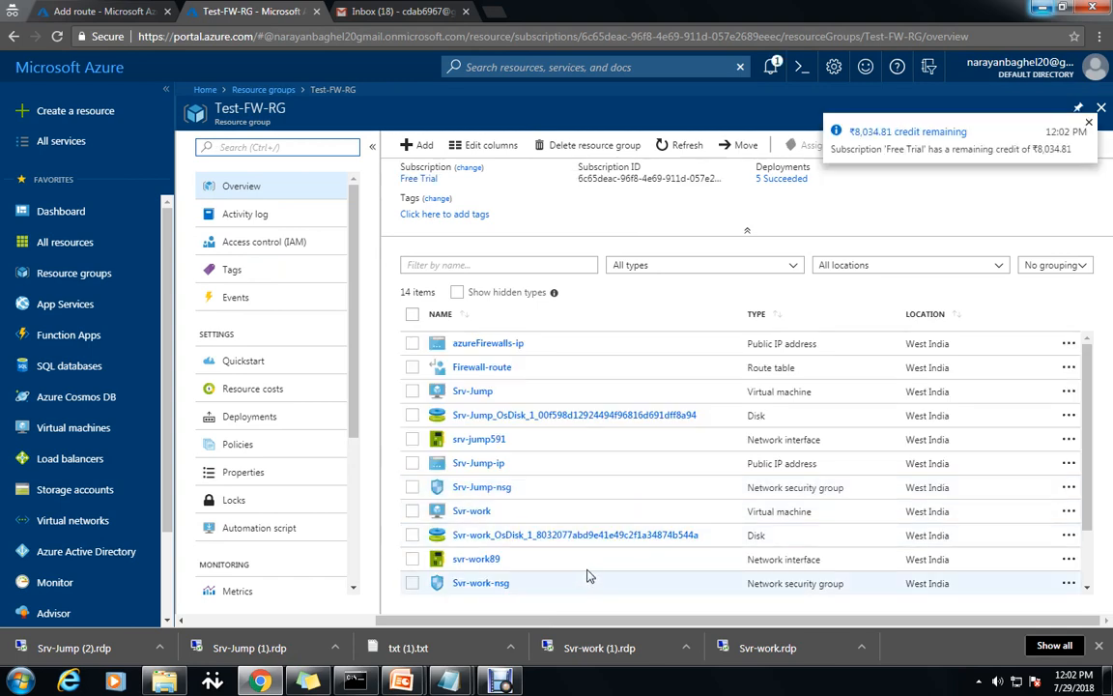
scroll(570, 452, "down", 2)
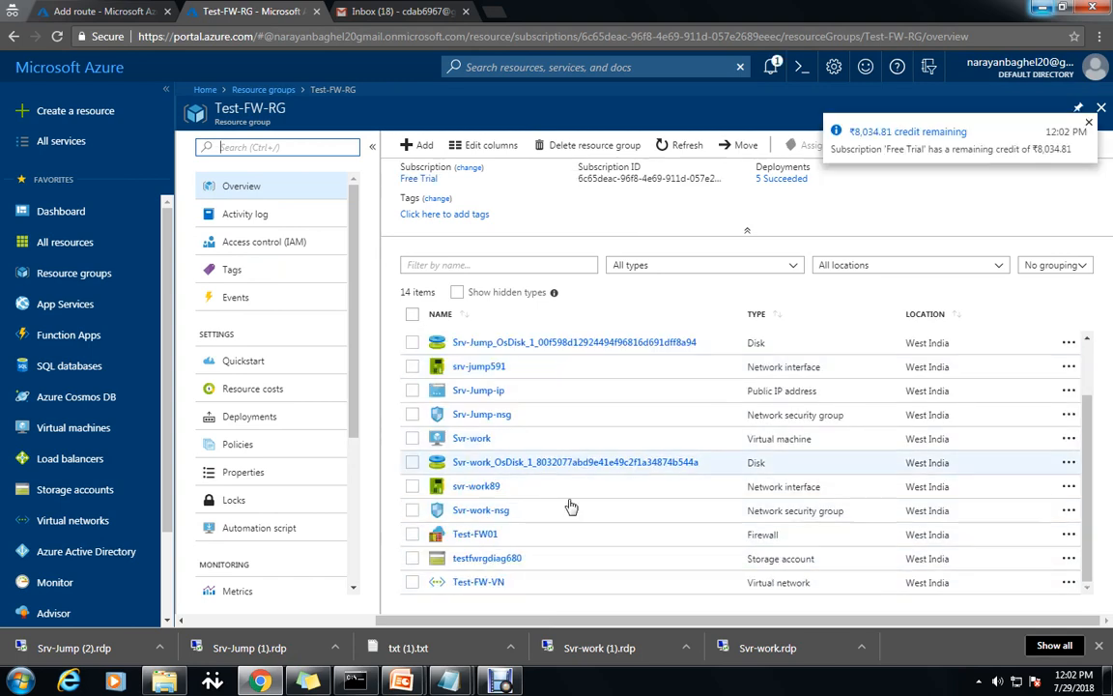
left_click(461, 536)
double_click(461, 536)
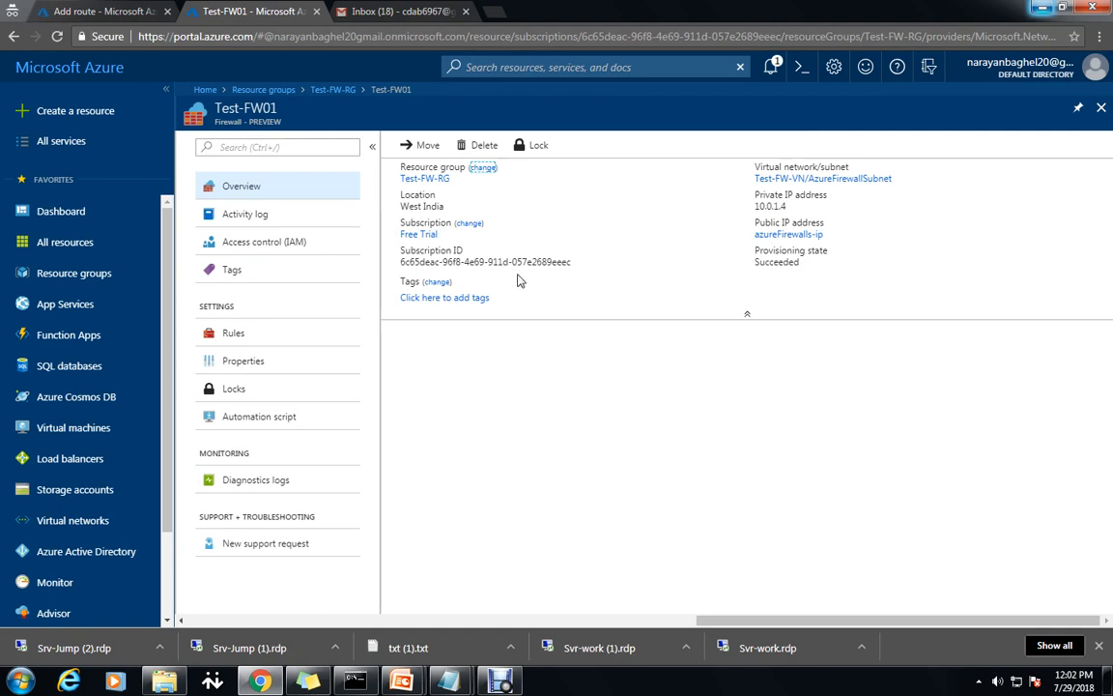
left_click(790, 209)
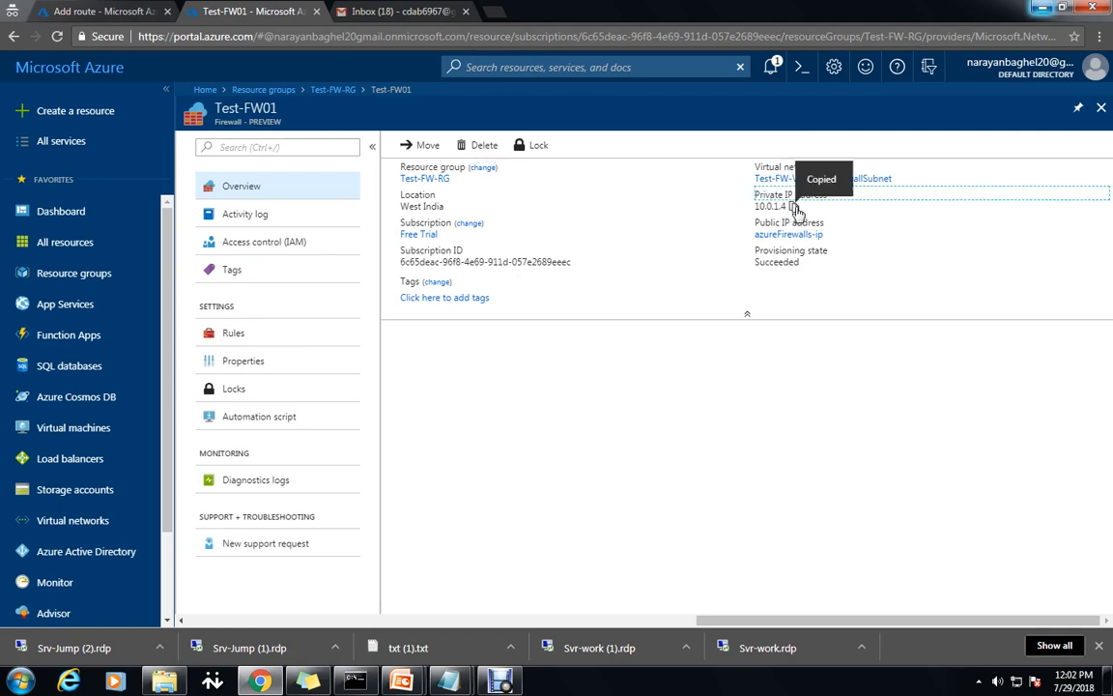
left_click(103, 11)
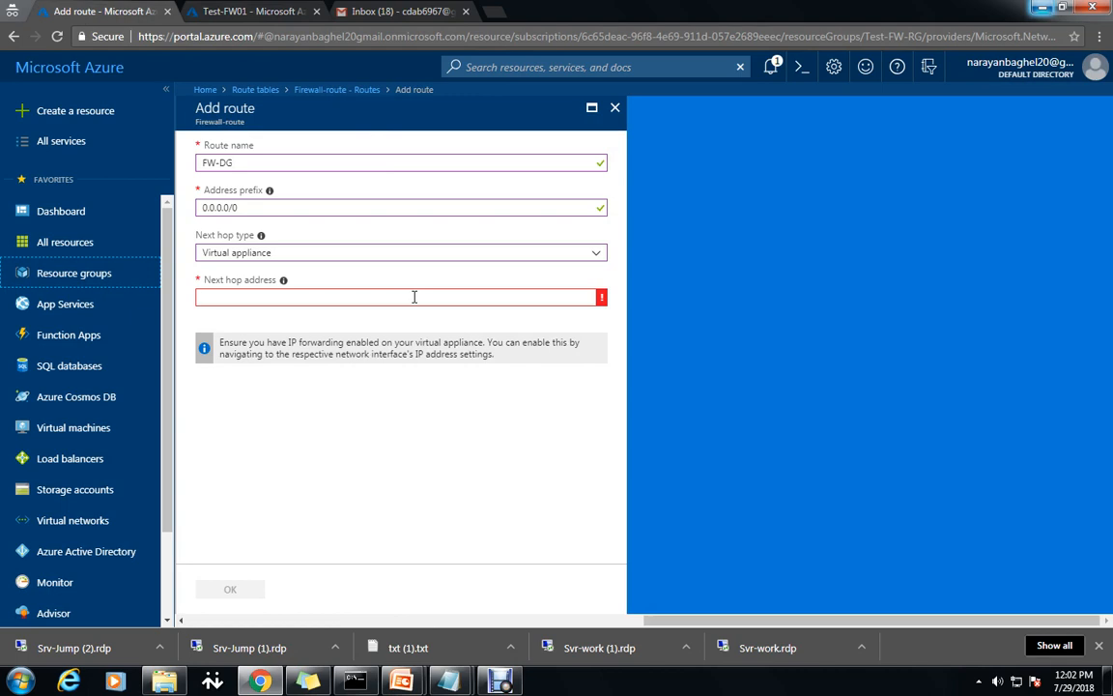
Paste 10.0.1.4 as the next hop address and save the FW-DG route.
right_click(414, 296)
left_click(450, 390)
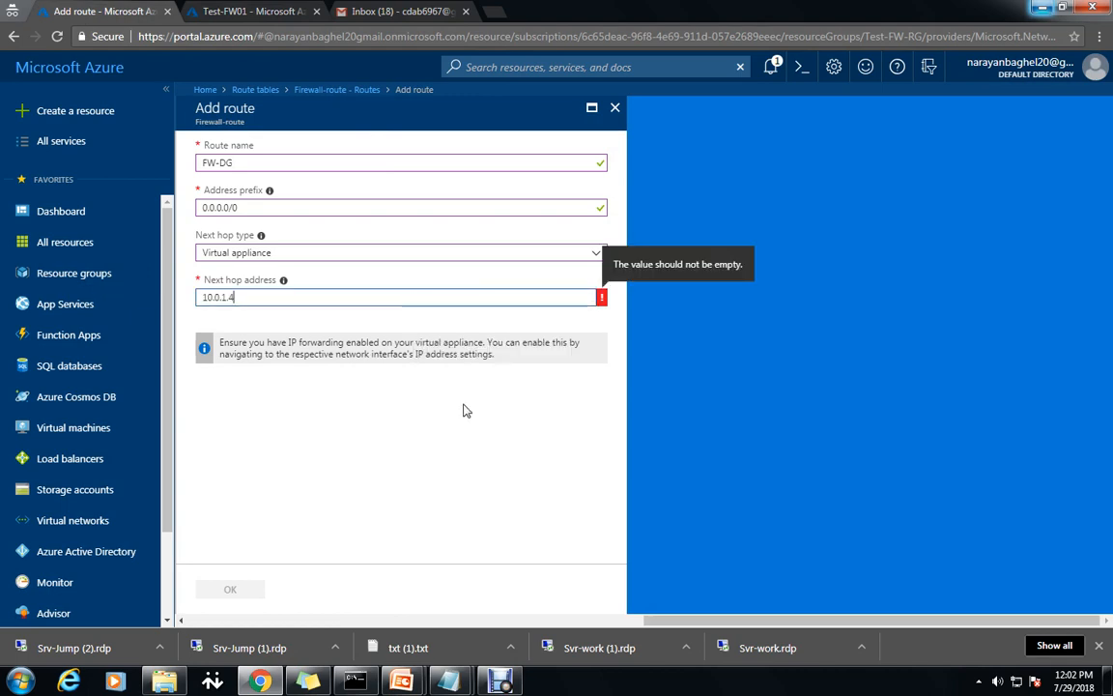
left_click(450, 501)
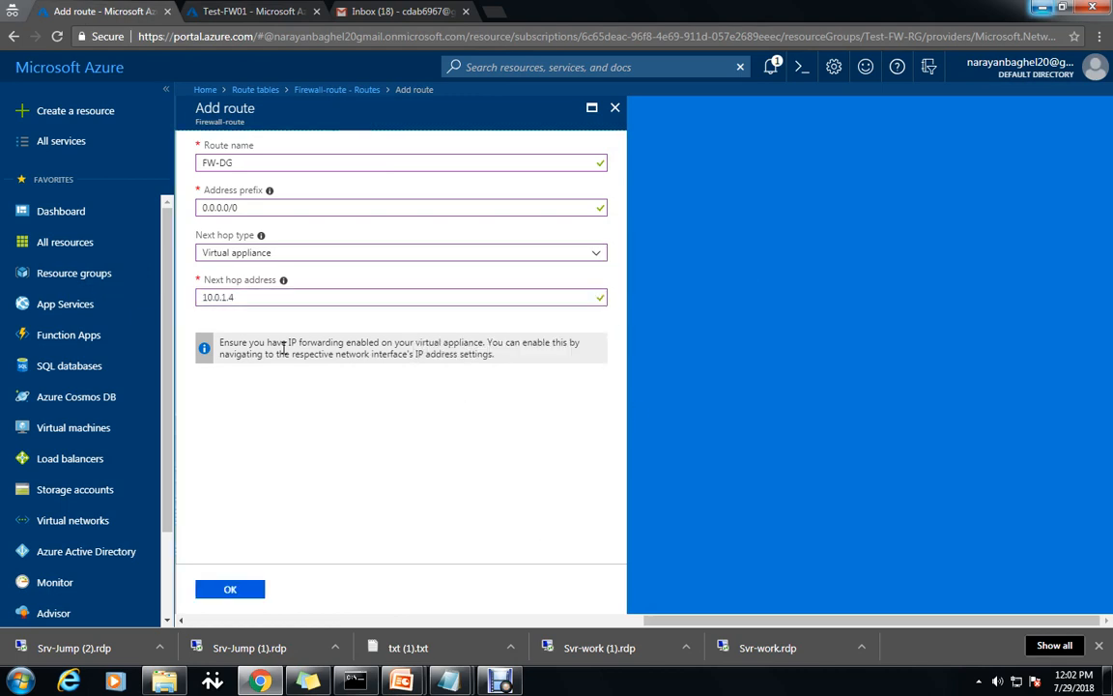
left_click(244, 591)
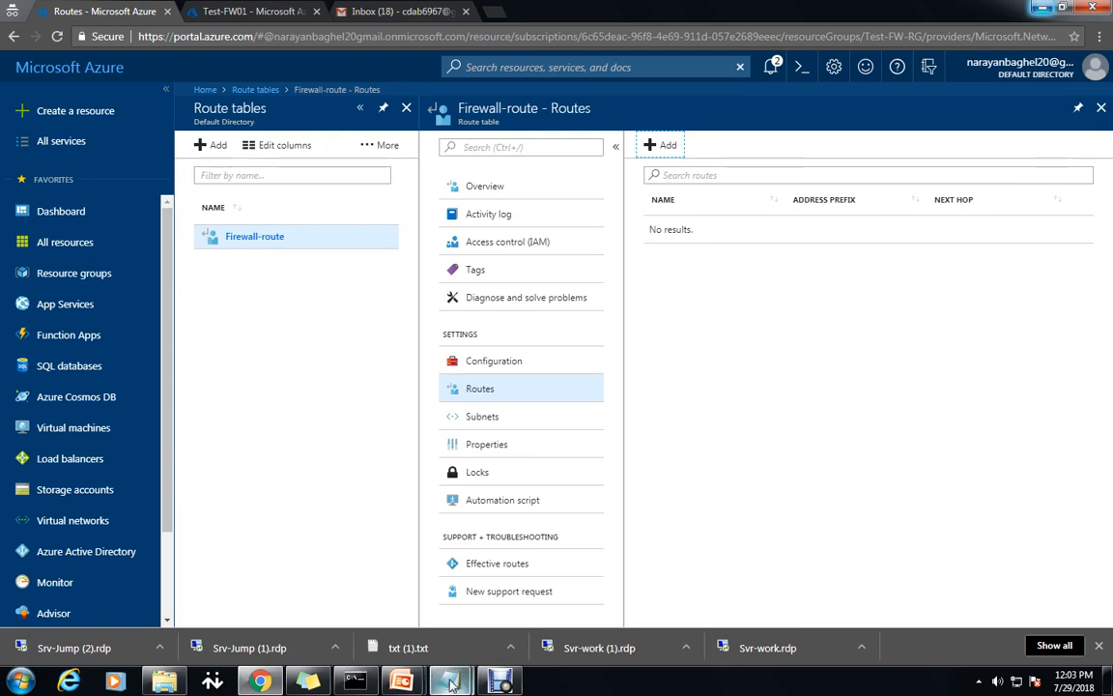
Insert blank lines after the 'Click OK.' and 'Click Add.' lines in the Notepad notes.
left_click(520, 541)
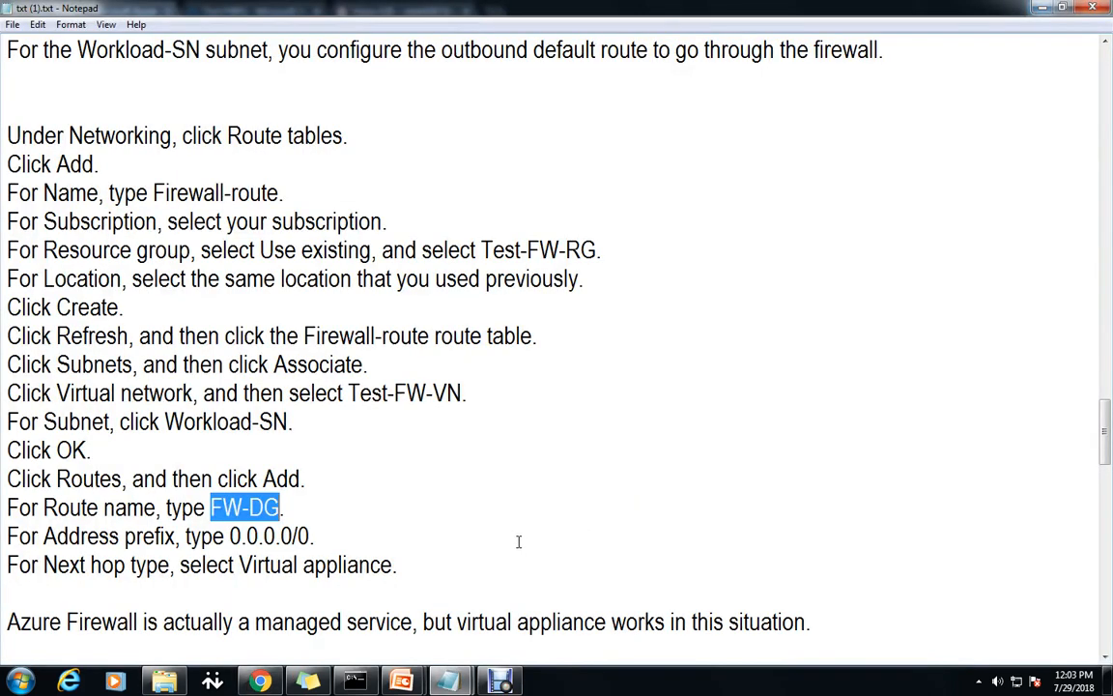
scroll(517, 541, "down", 3)
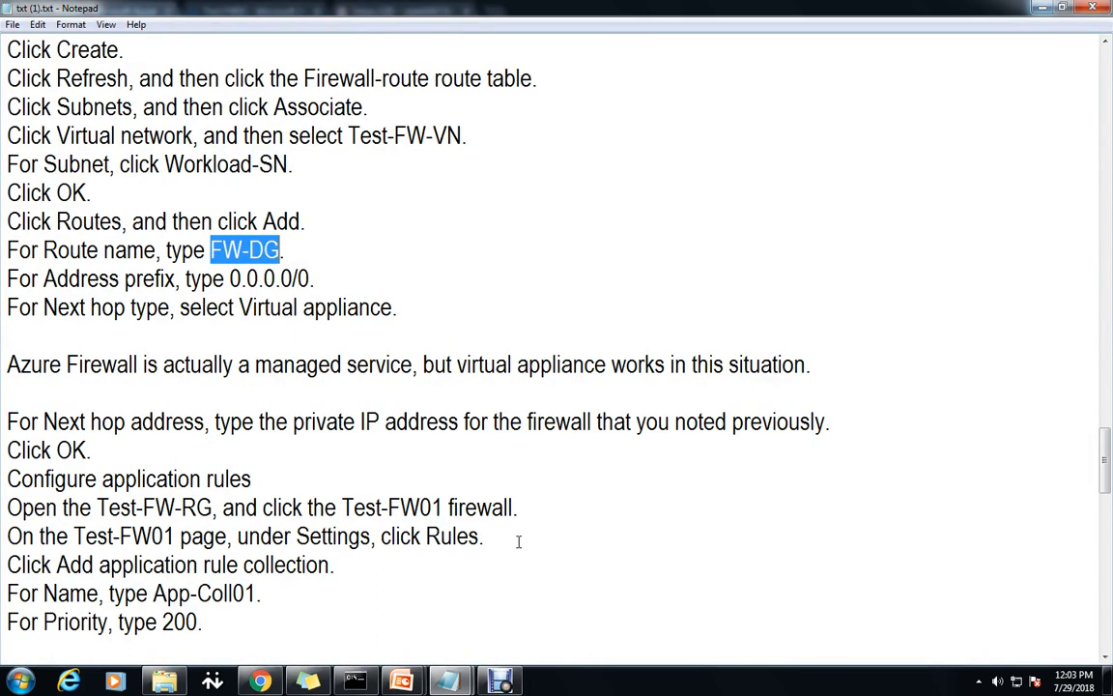
scroll(518, 541, "down", 1)
left_click(94, 365)
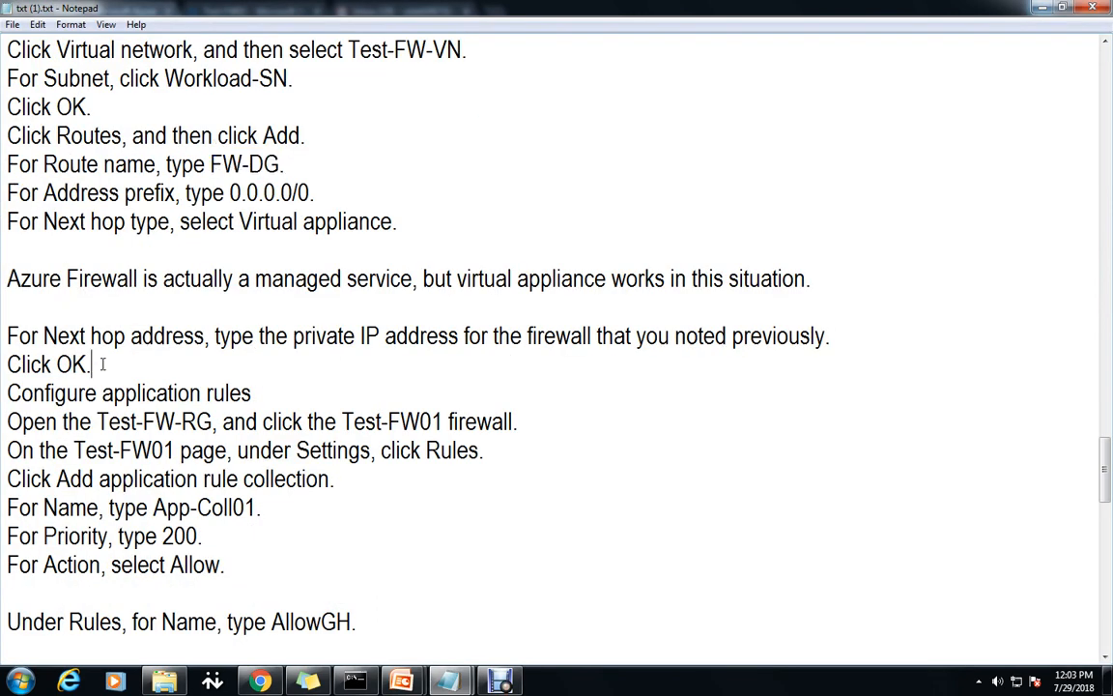
key("Return")
key("Return")
scroll(280, 445, "down", 3)
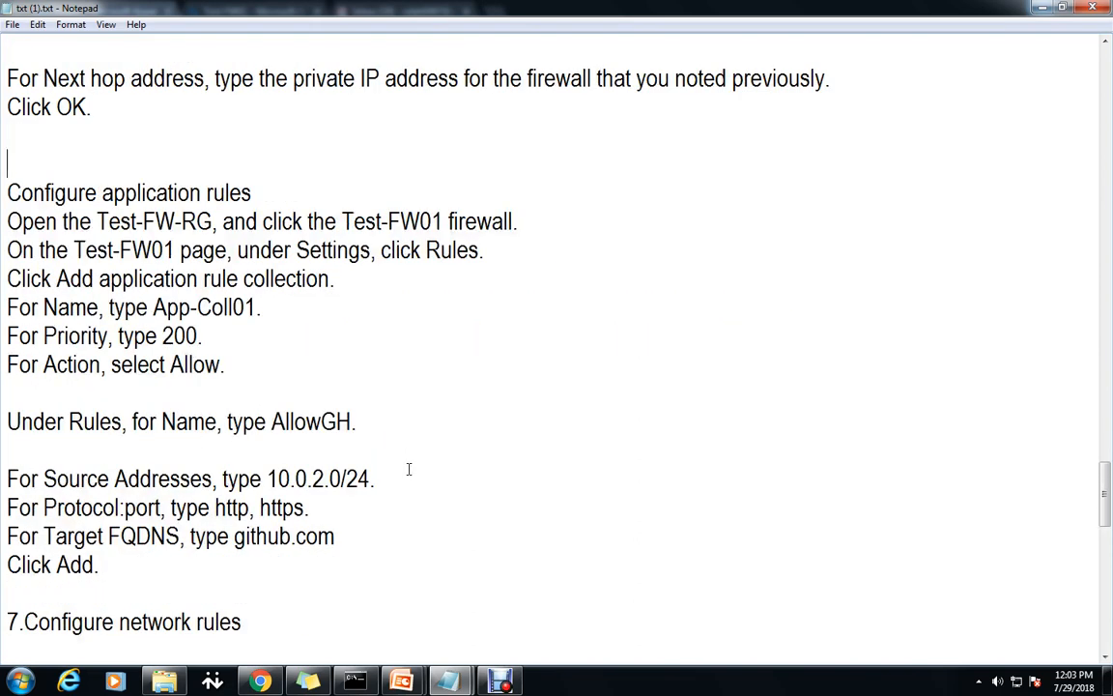
left_click(238, 574)
key("Return")
key("Return")
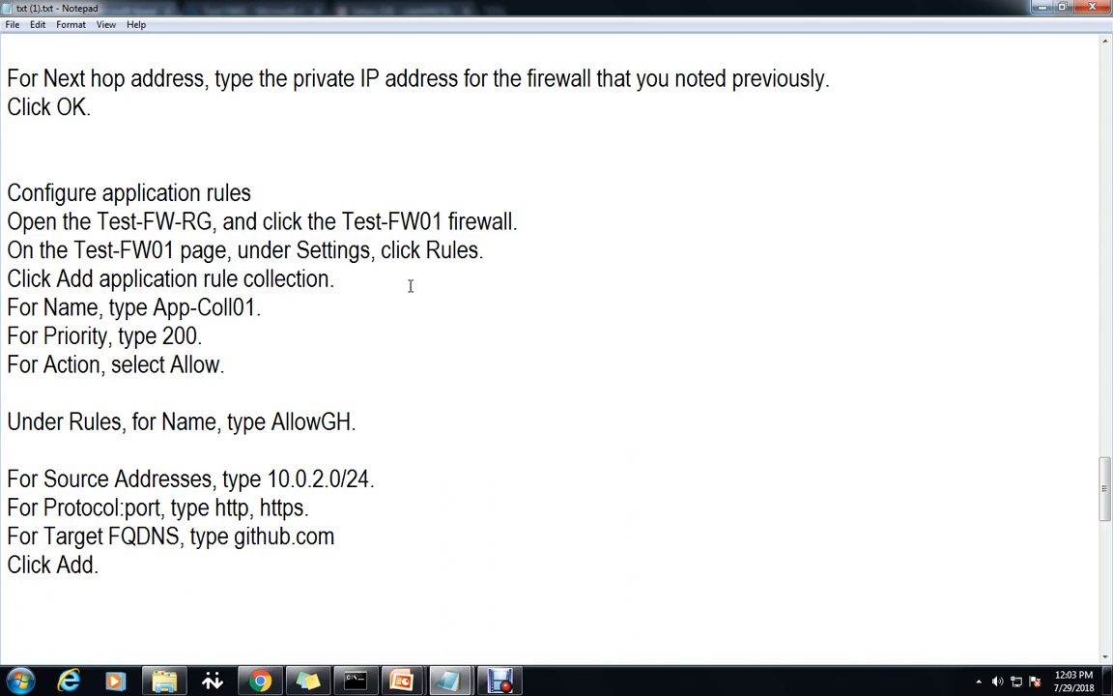
Review the application rule steps, highlighting Rules, App-Coll01, Allow, http, https and 10.0.2.0/24.
left_click_drag(425, 251, 480, 251)
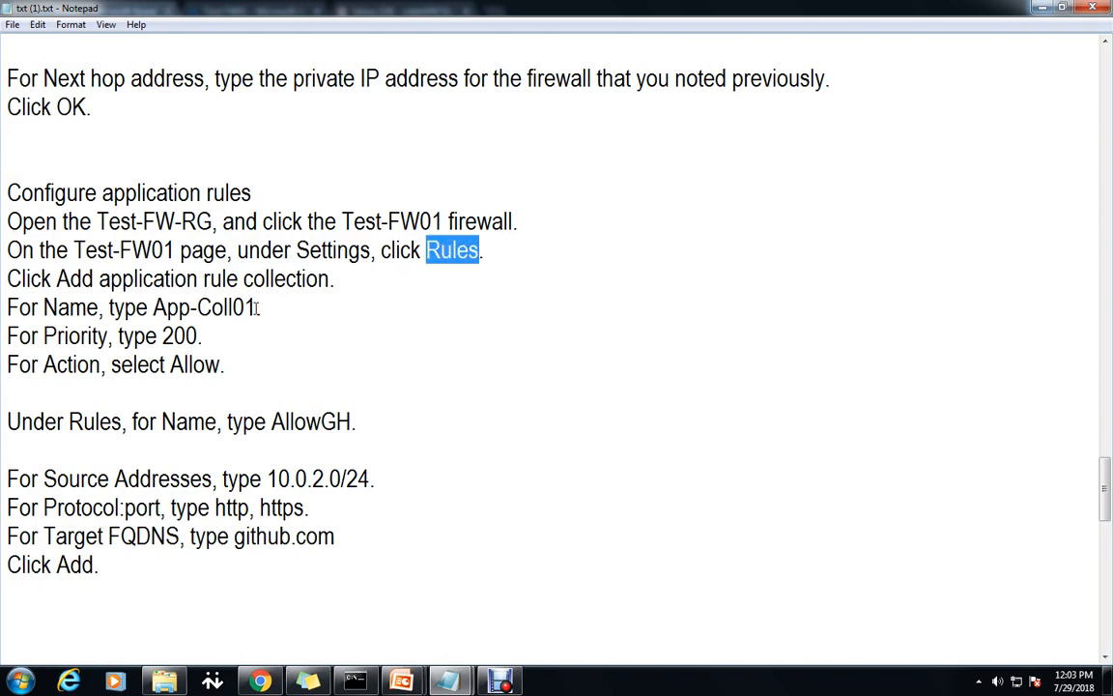
left_click_drag(258, 307, 152, 307)
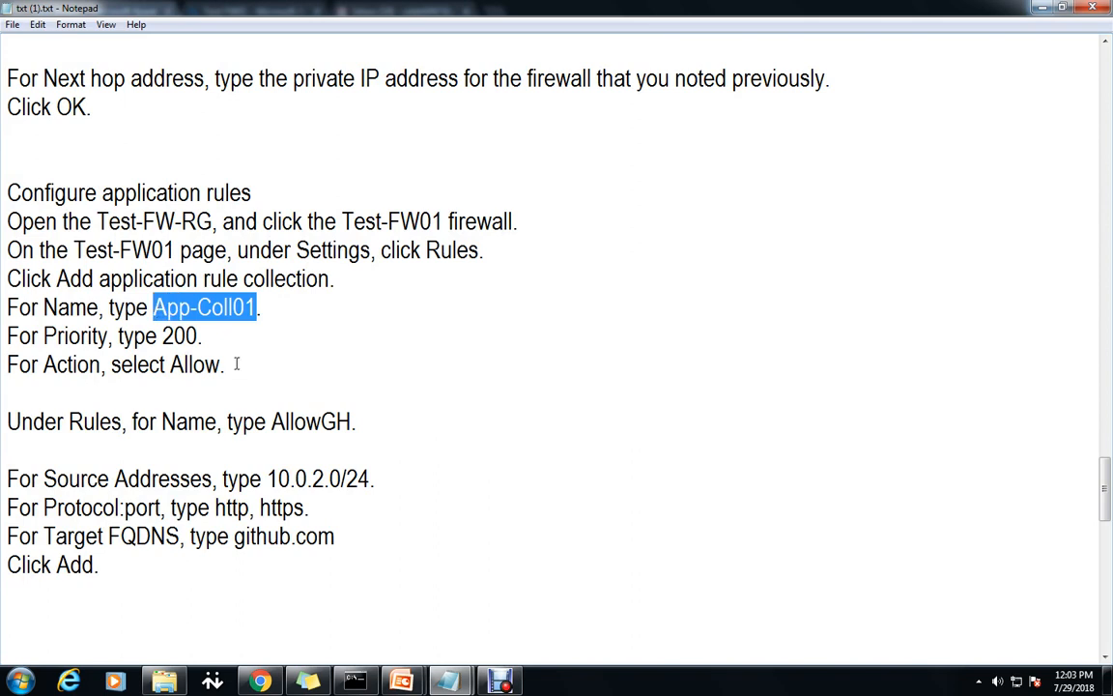
left_click_drag(226, 364, 166, 364)
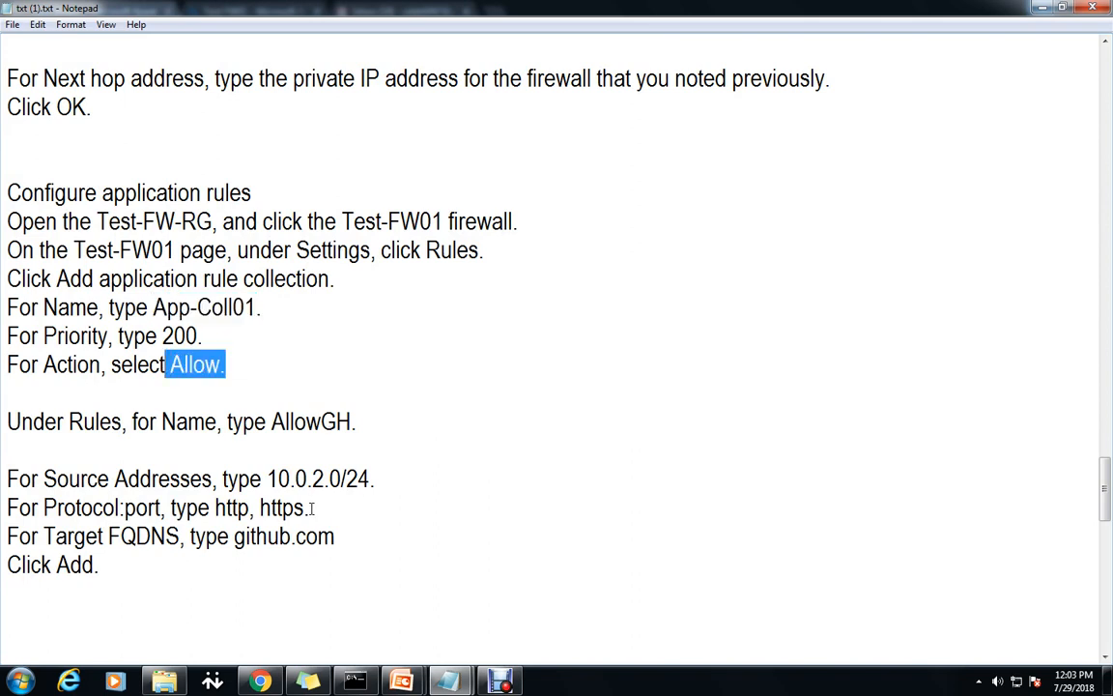
left_click_drag(305, 507, 215, 507)
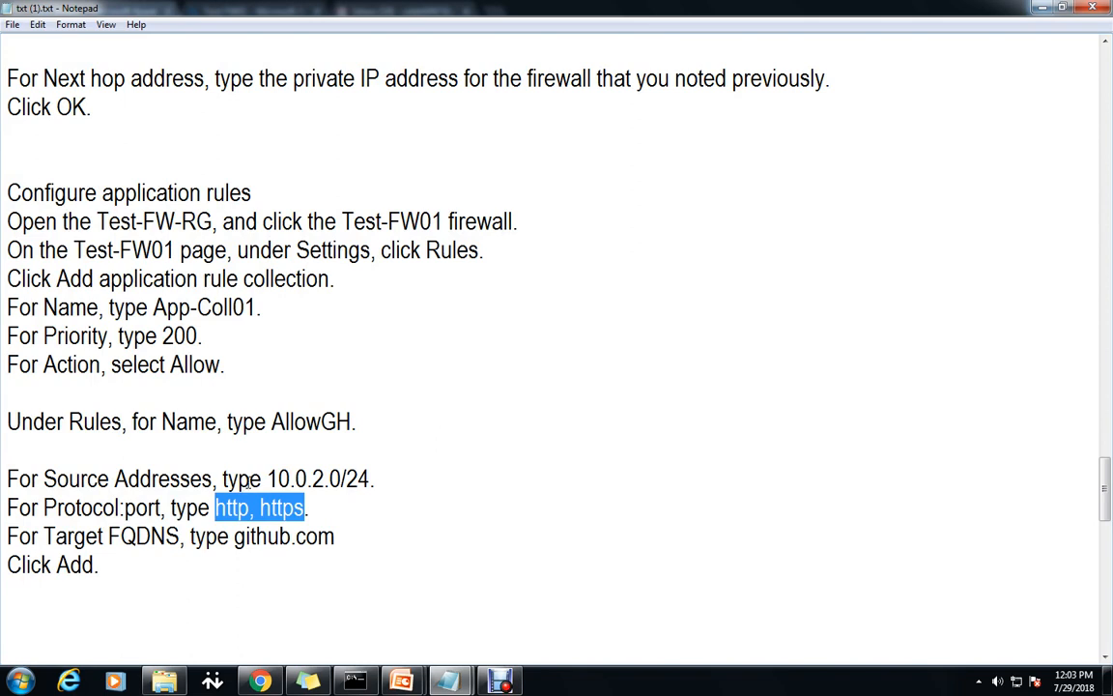
left_click_drag(276, 479, 370, 478)
left_click(461, 539)
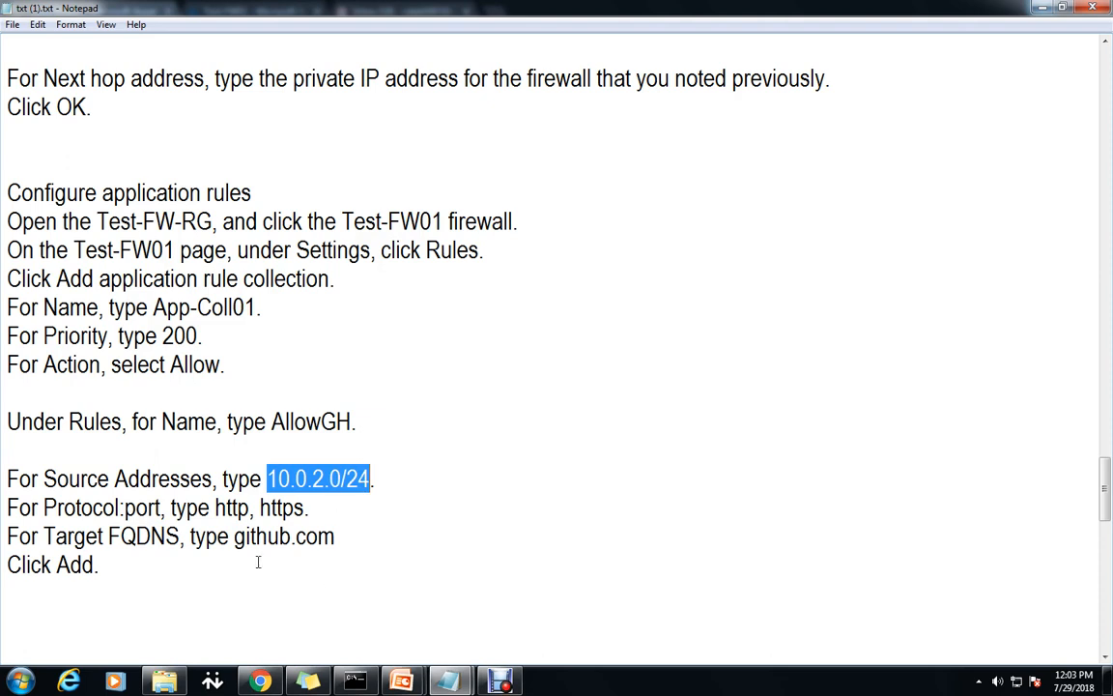
scroll(496, 517, "down", 4)
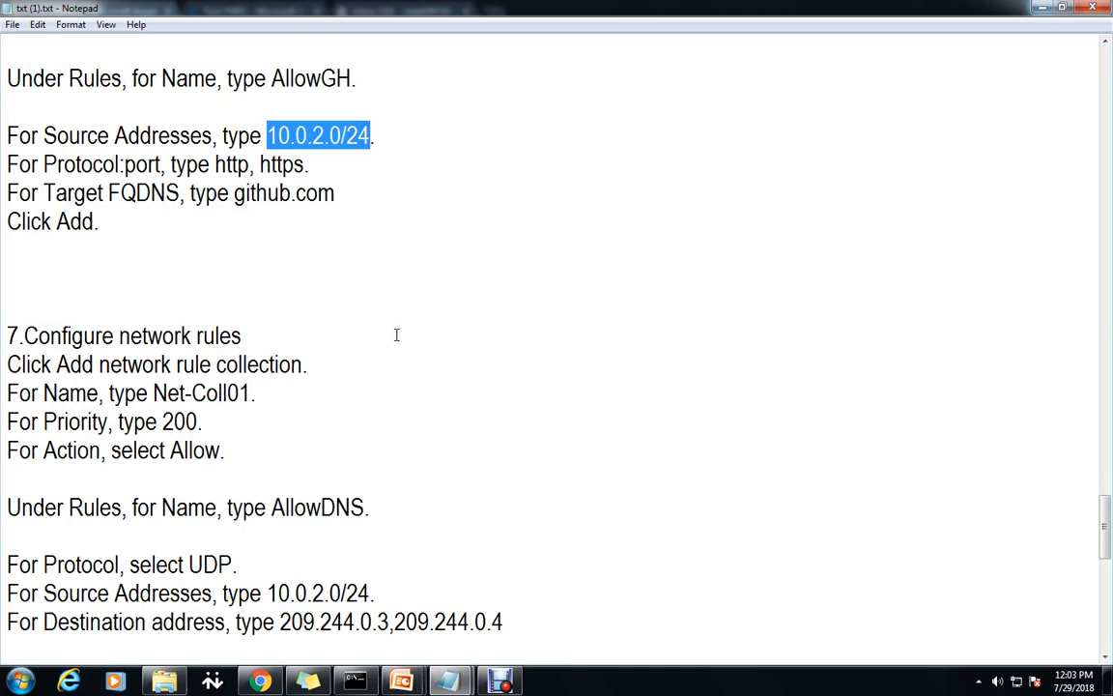
scroll(393, 335, "up", 2)
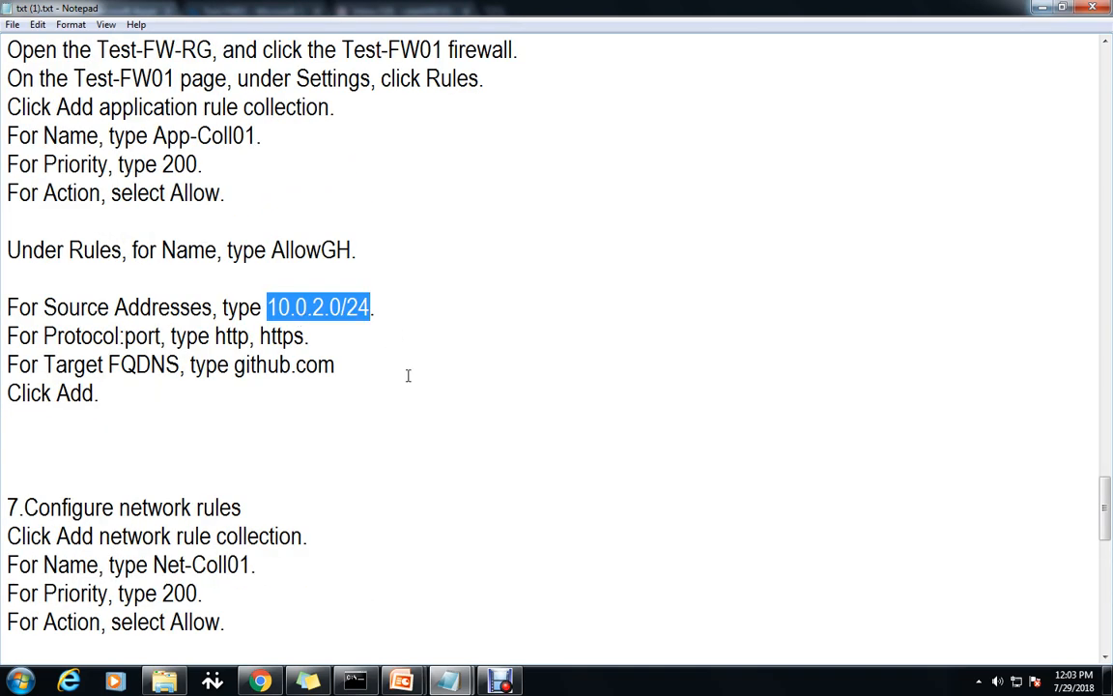
scroll(408, 375, "up", 1)
scroll(408, 375, "down", 2)
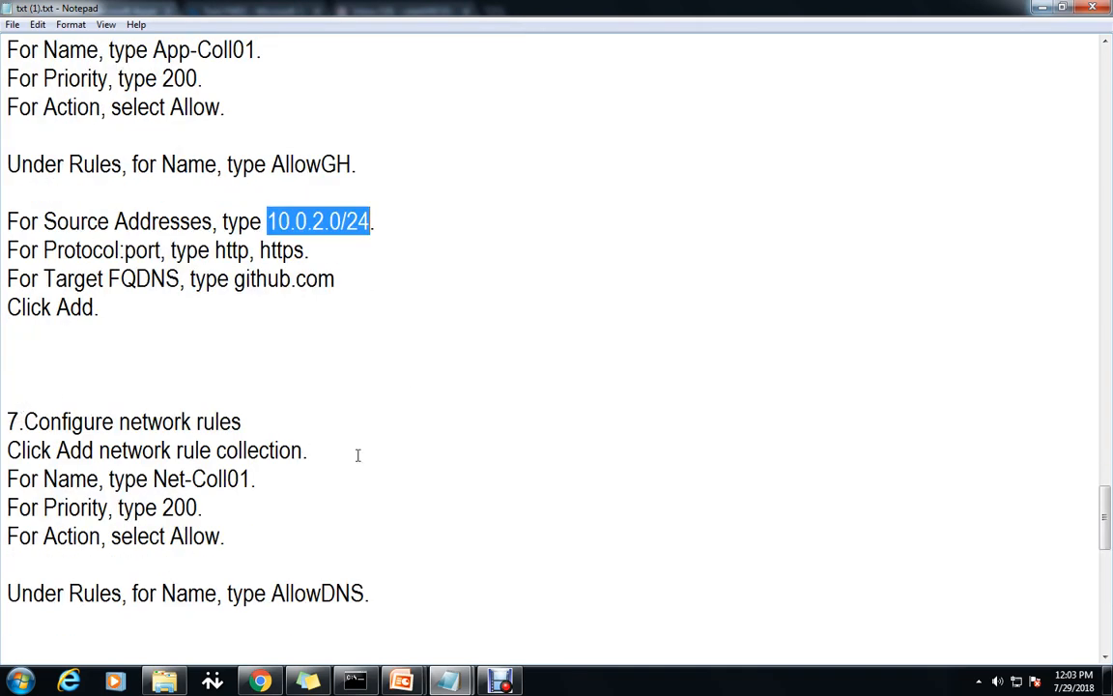
scroll(372, 453, "up", 3)
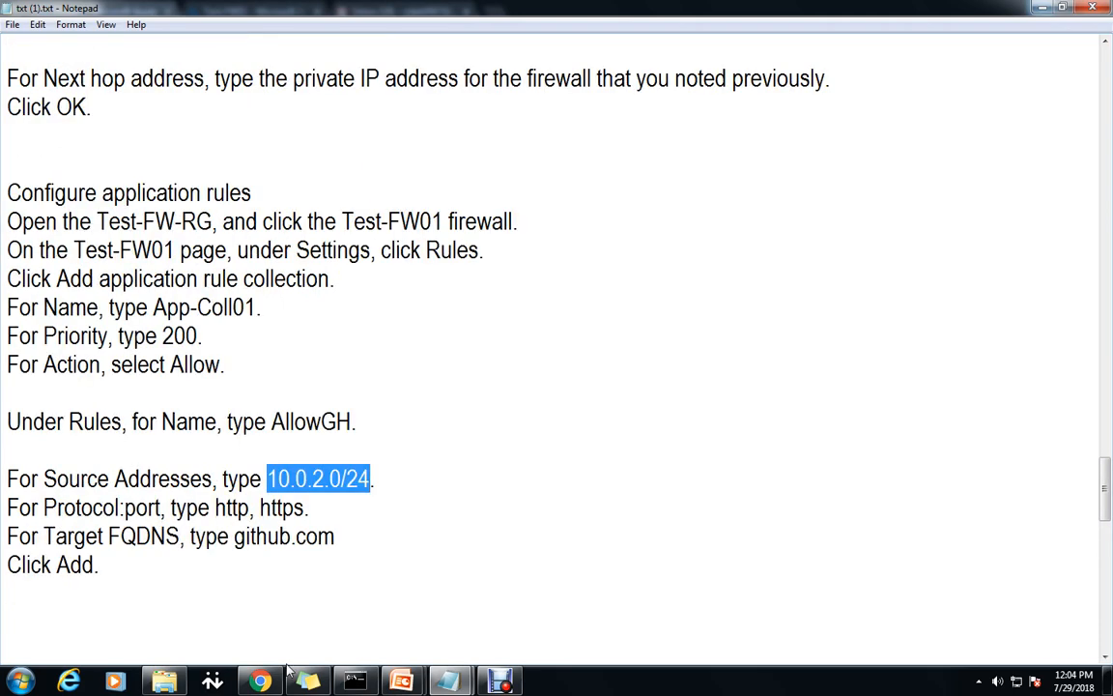
key("alt+Tab")
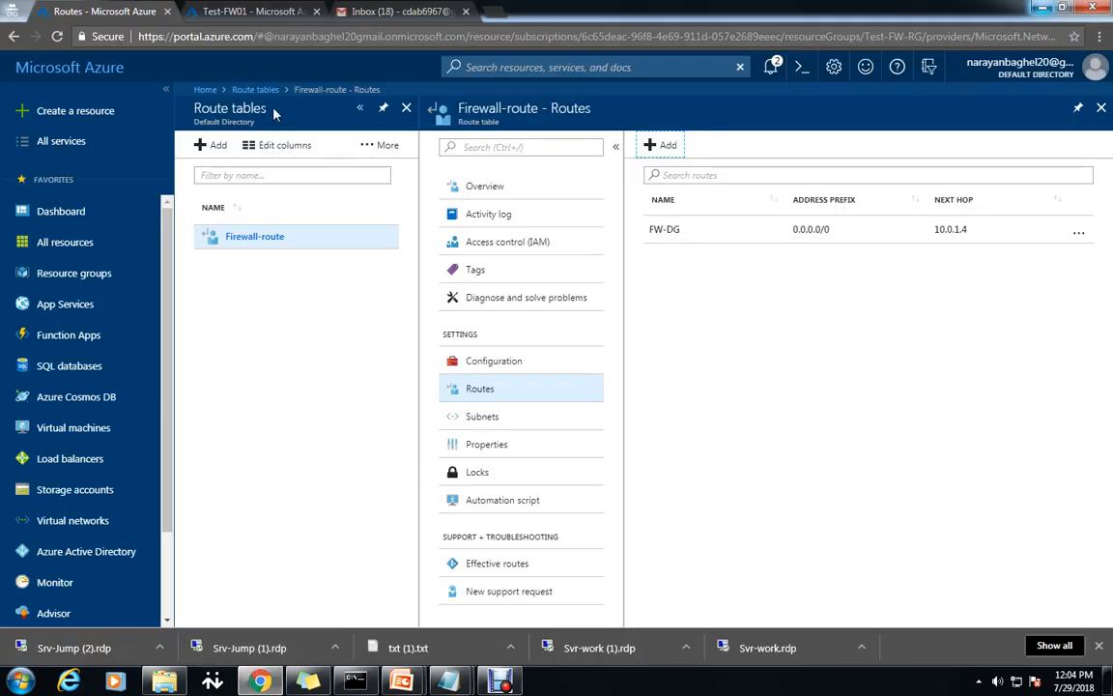
Go through resource group Test-FW-RG to firewall Test-FW01's Rules and start an application rule collection.
left_click(253, 90)
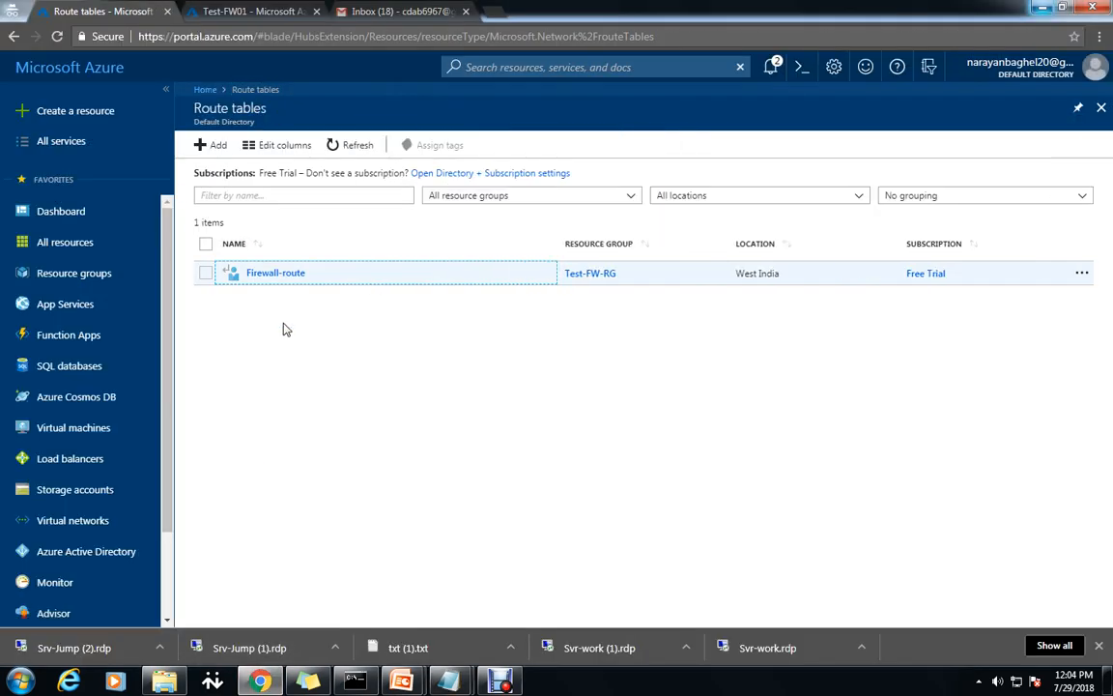
left_click(19, 274)
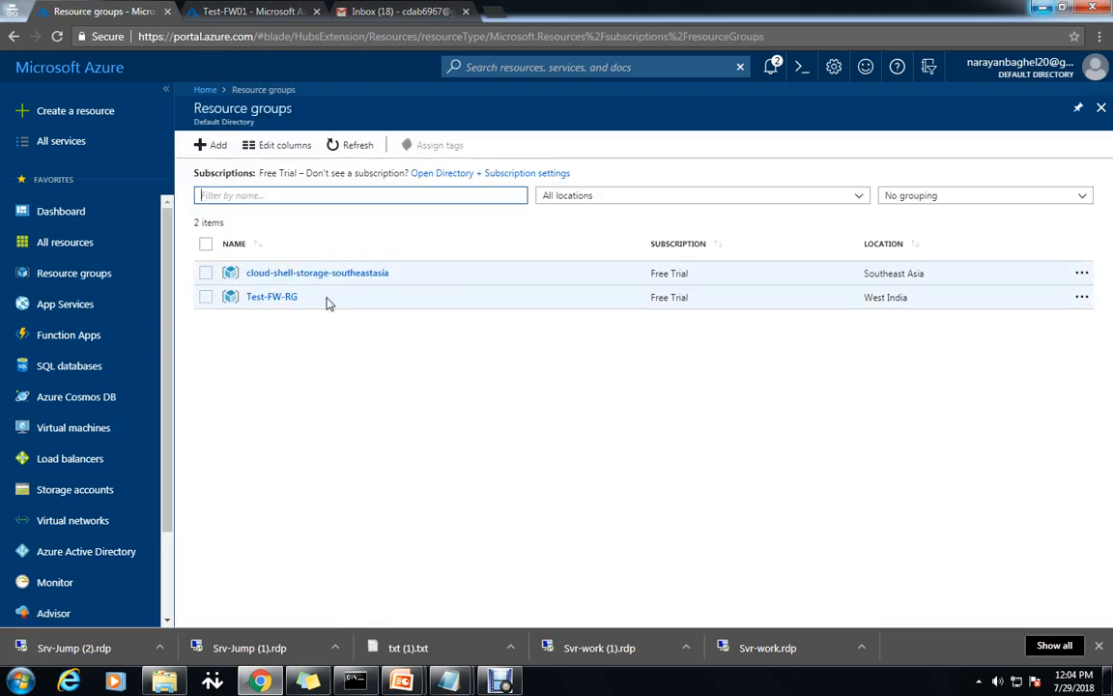
double_click(290, 298)
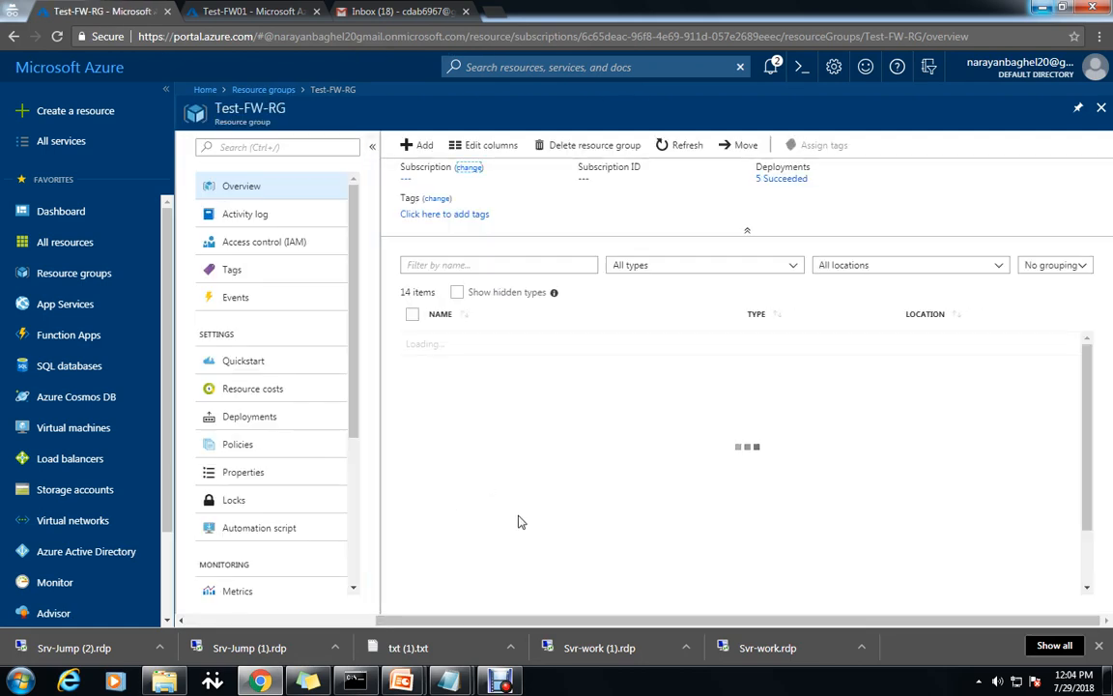
scroll(583, 570, "down", 2)
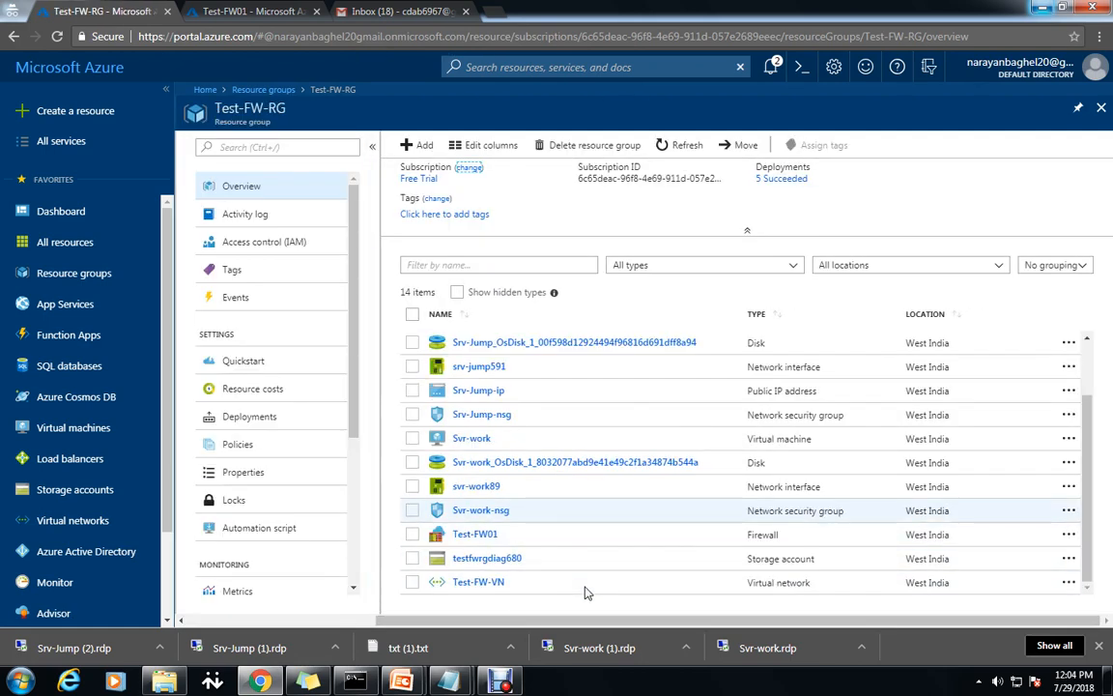
left_click(477, 583)
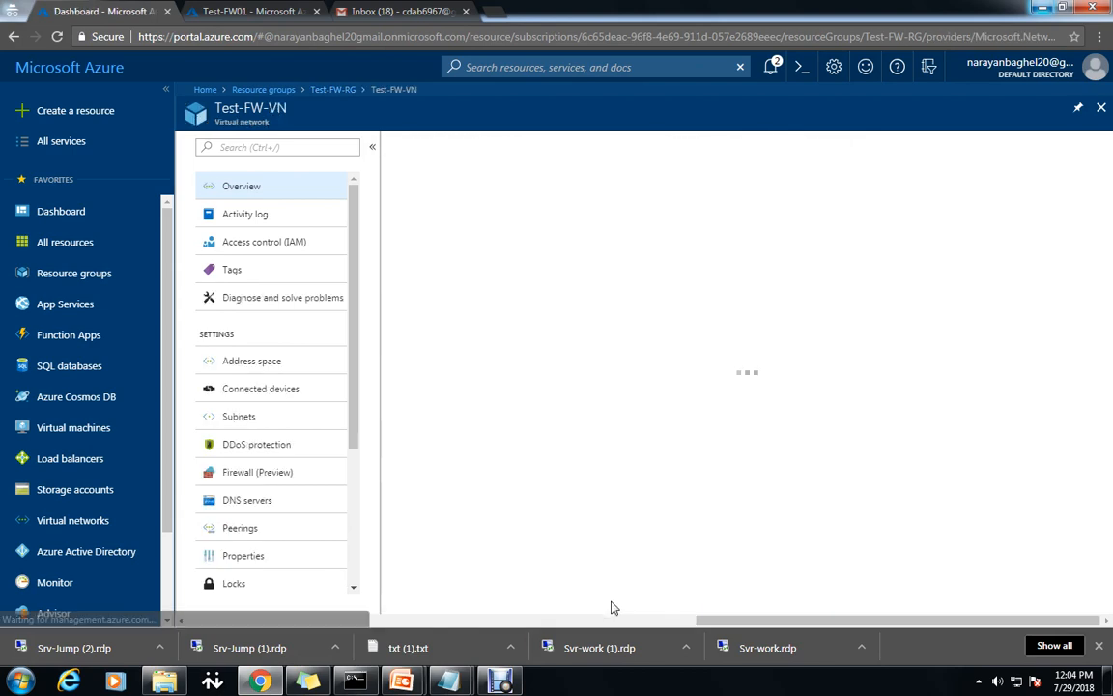
left_click(332, 89)
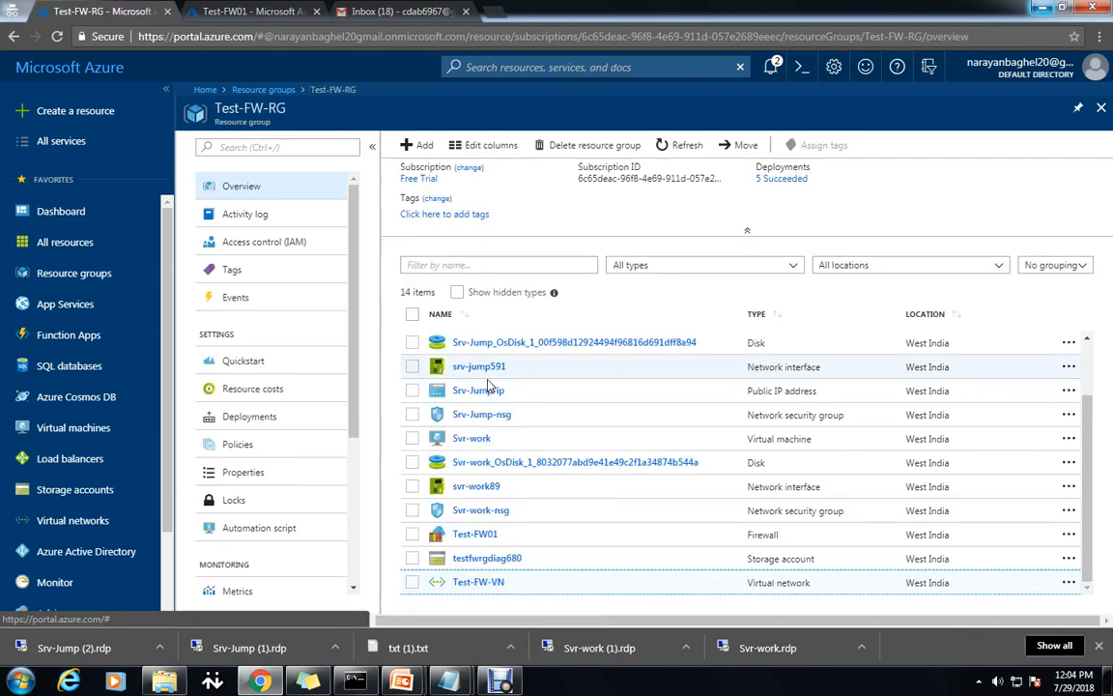
left_click(478, 537)
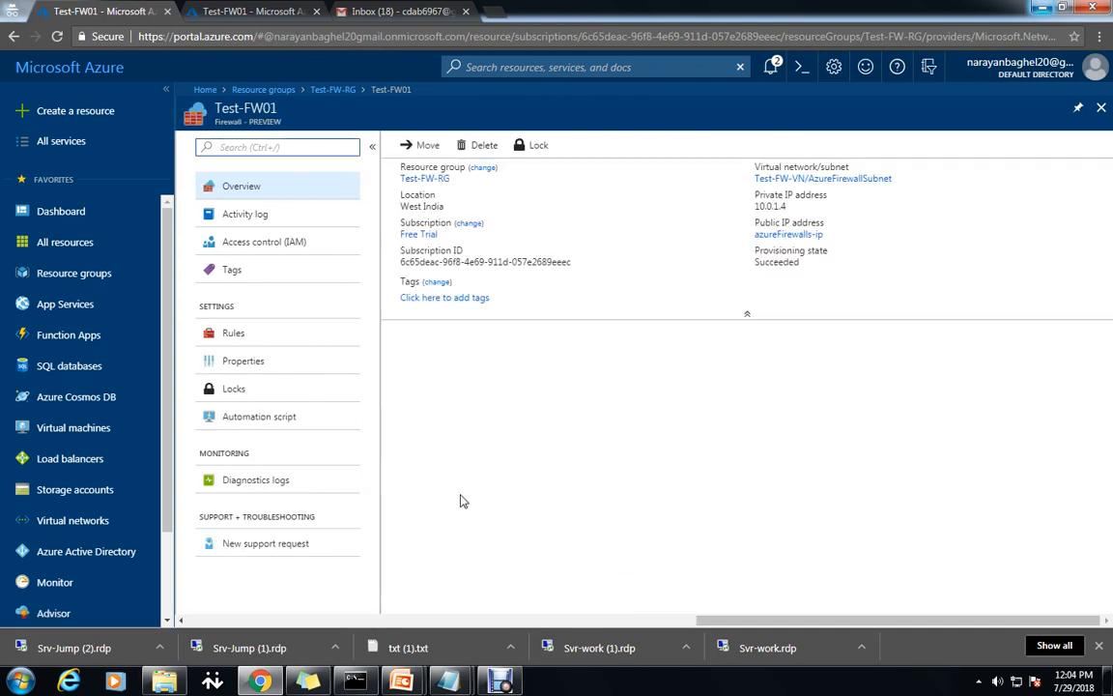
left_click(233, 338)
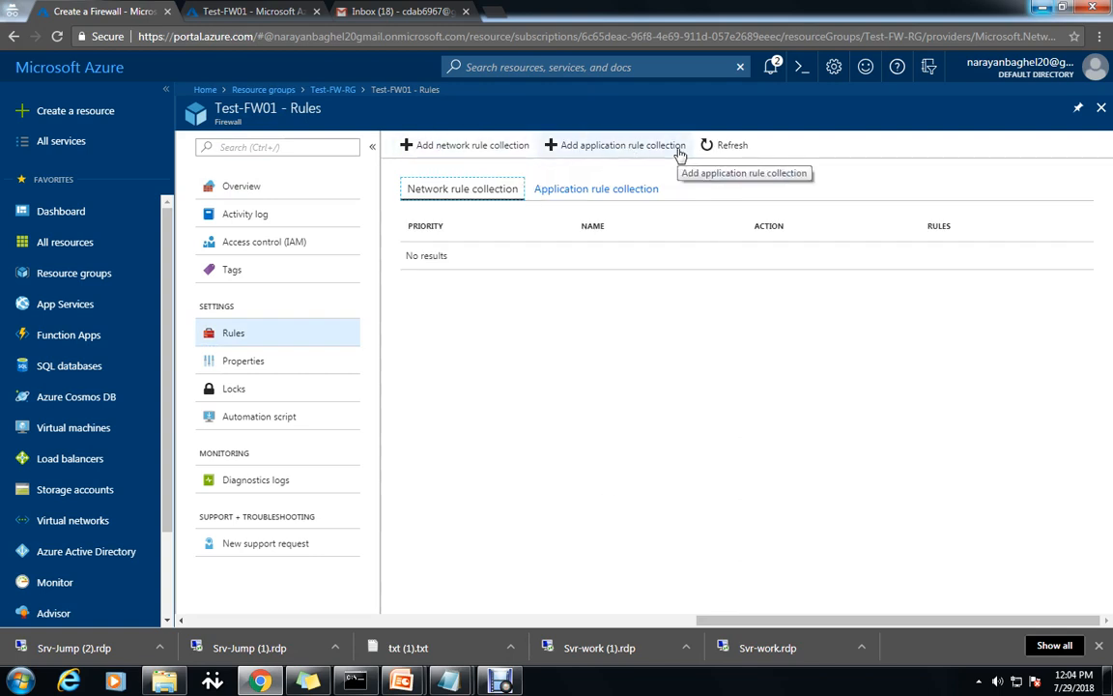
left_click(636, 151)
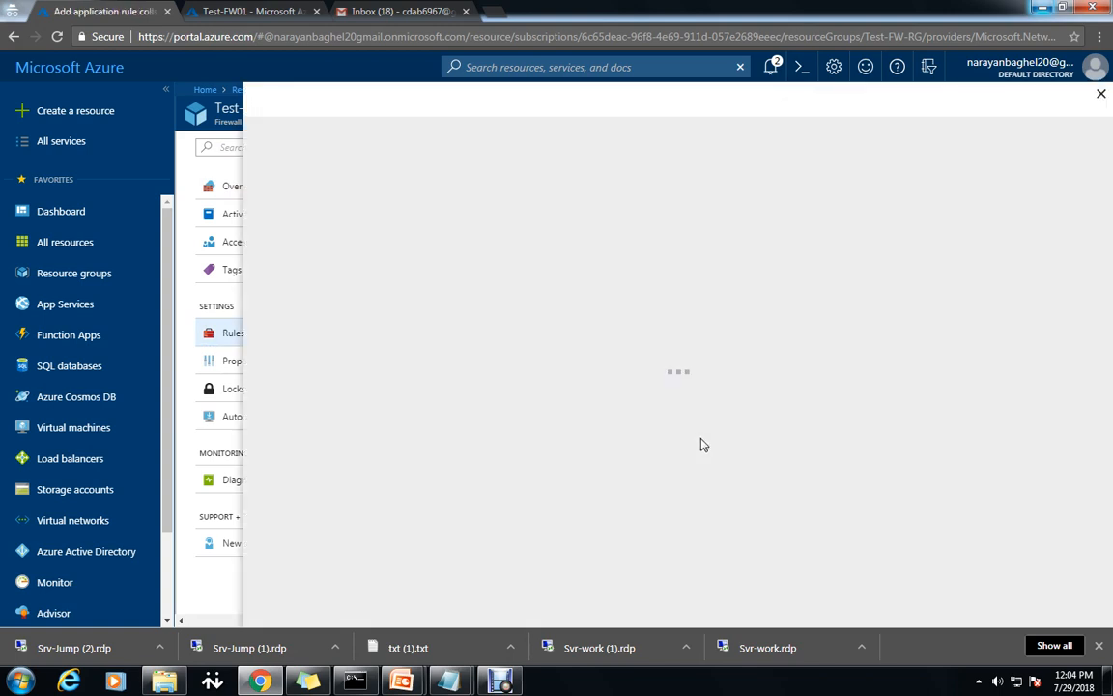
Copy App-Coll01 from the Notepad notes into the collection Name field.
mouse_move(423, 642)
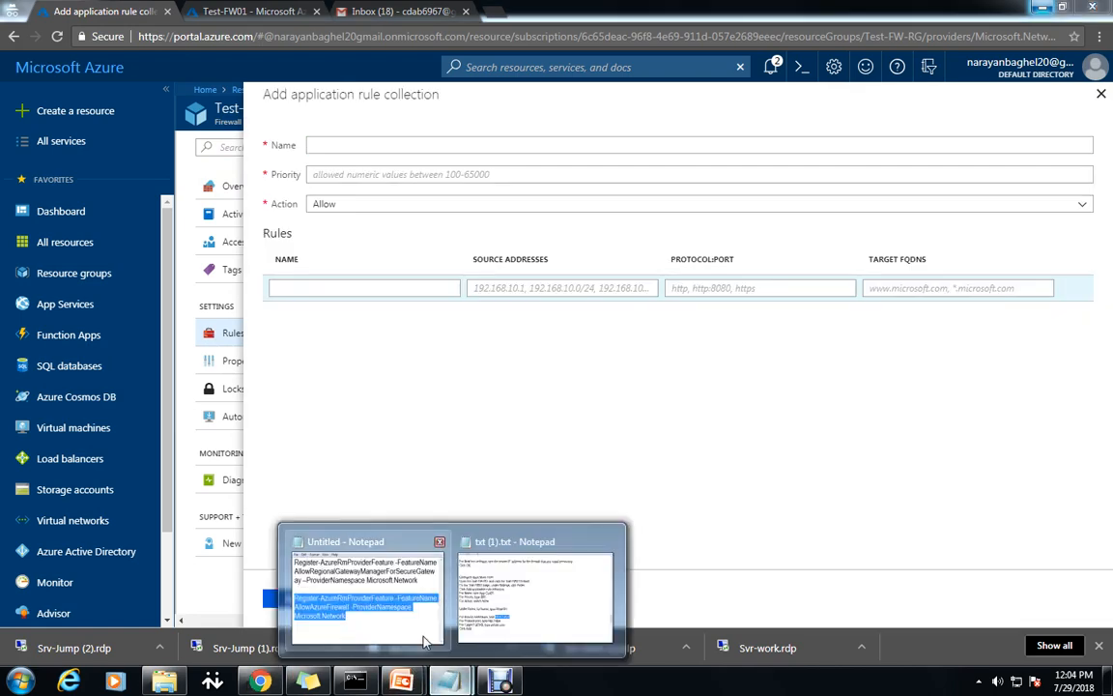
left_click(529, 628)
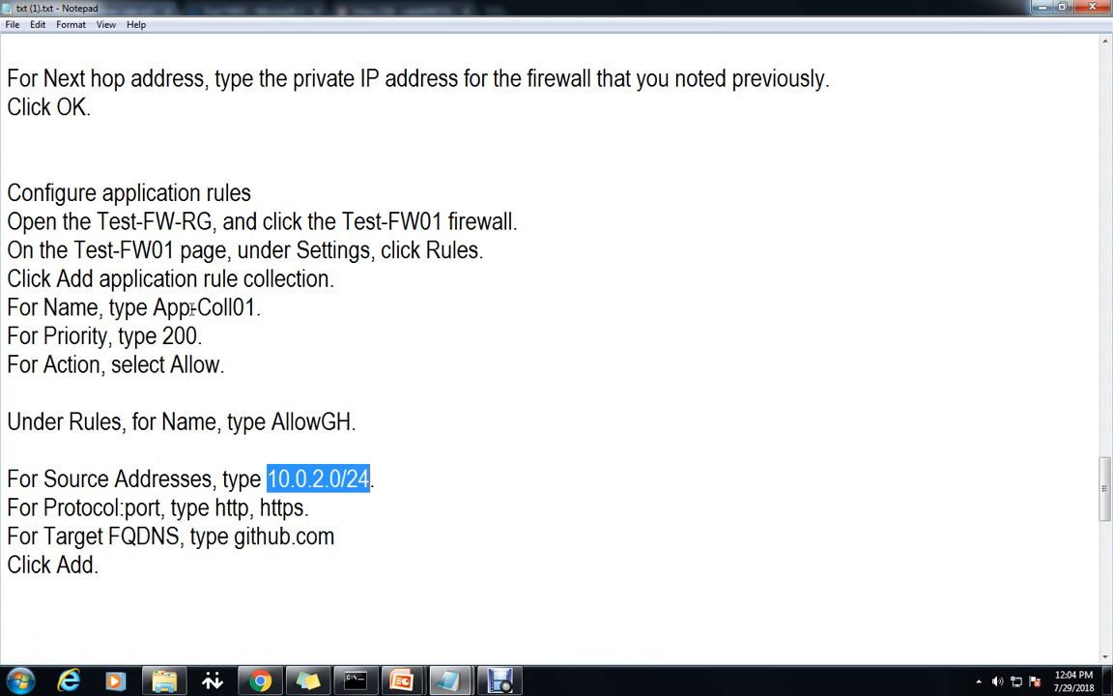
left_click_drag(193, 307, 257, 308)
left_click(355, 405)
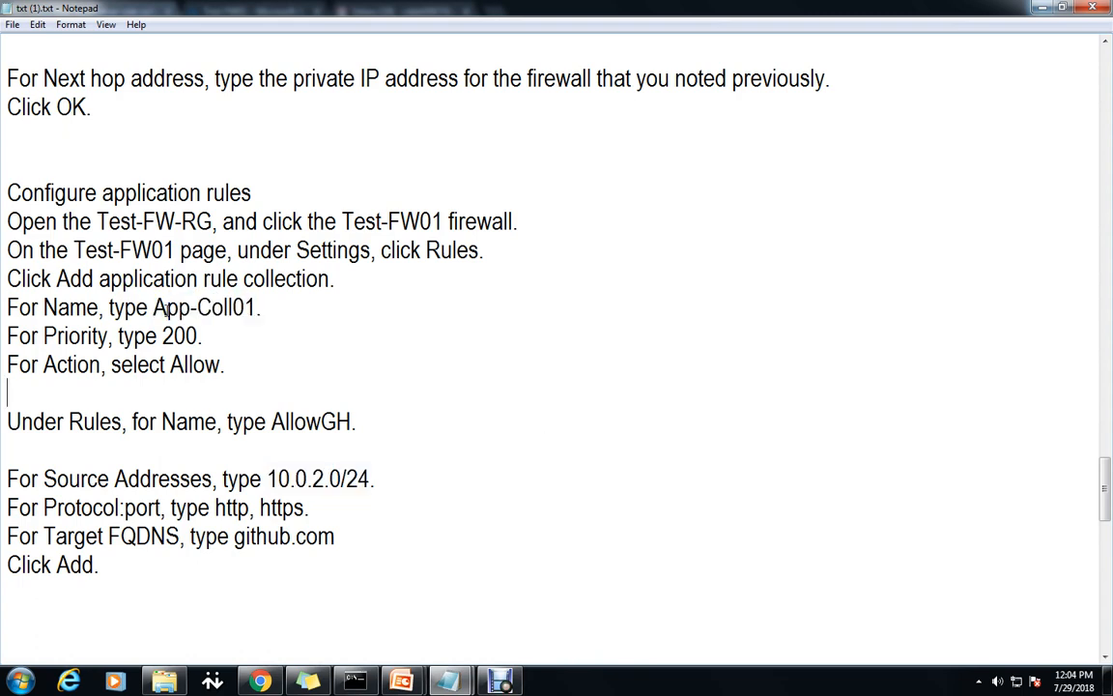
left_click_drag(154, 307, 257, 307)
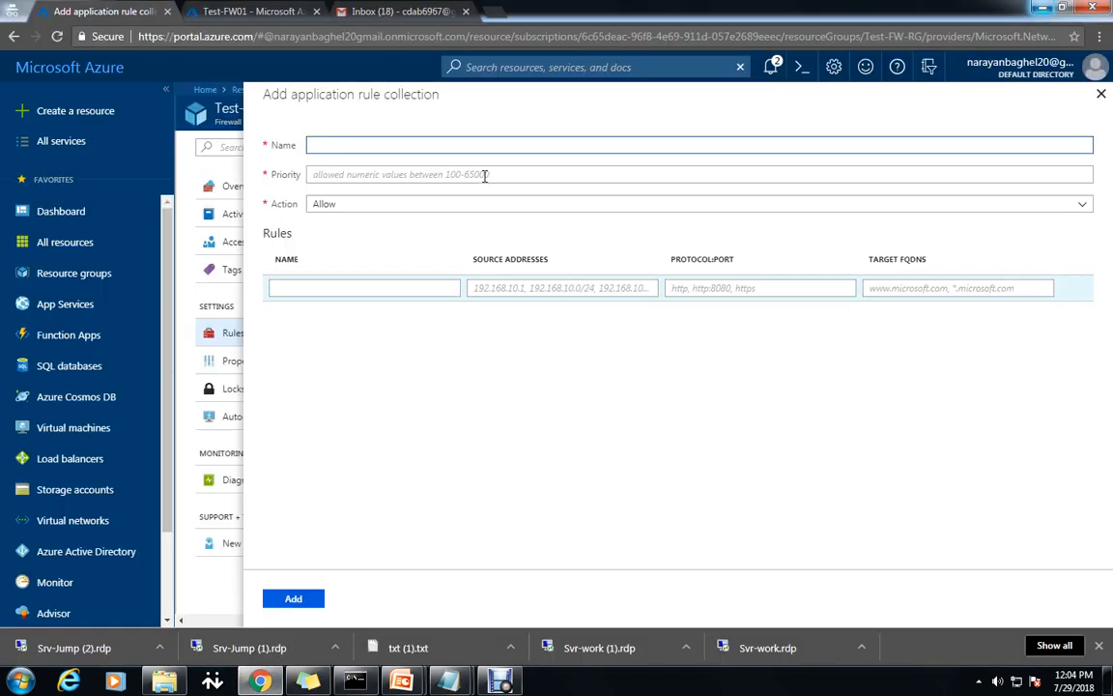
type("App-Coll01")
Set priority 200 and action Allow, and begin naming the first rule AllowGH.
left_click(402, 175)
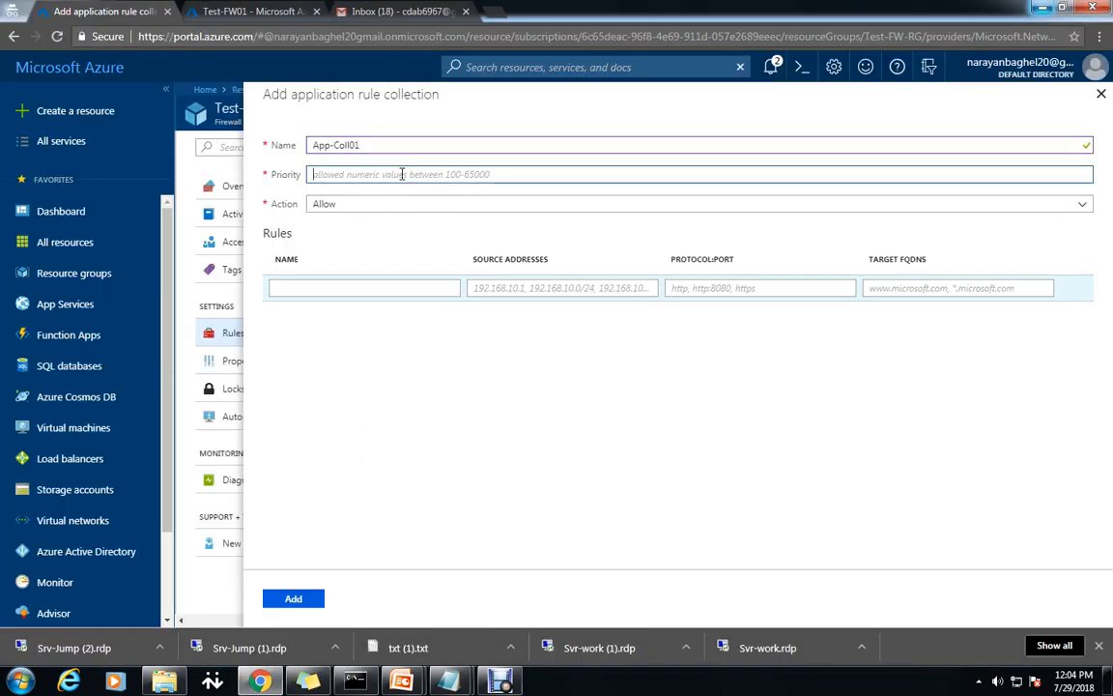
type("200")
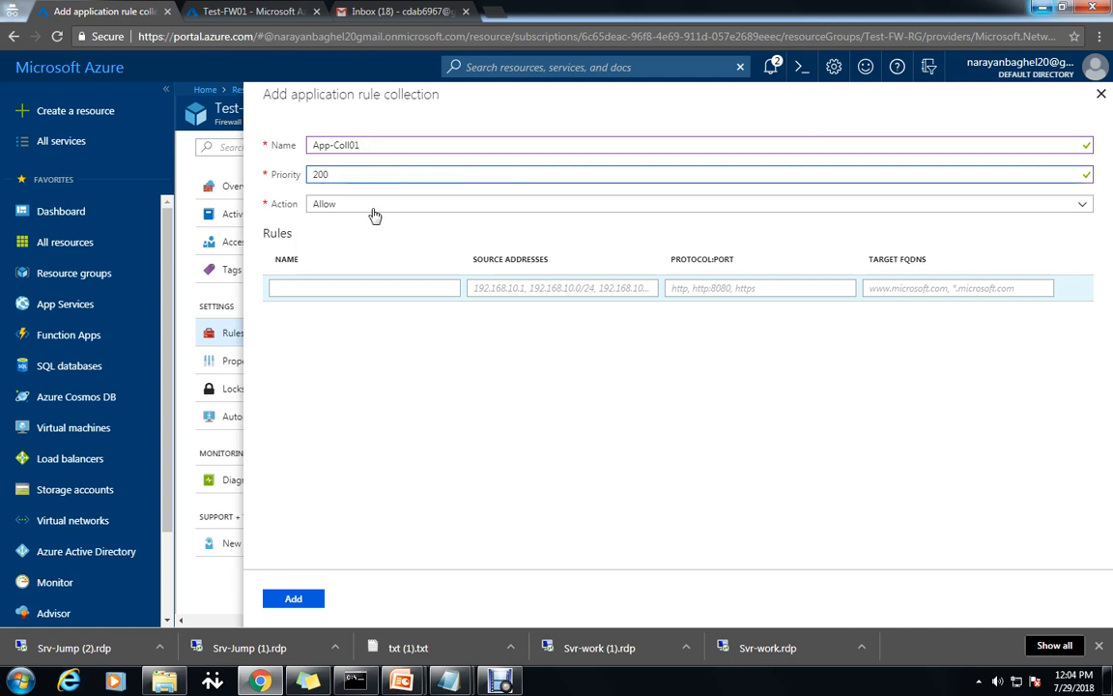
left_click(383, 209)
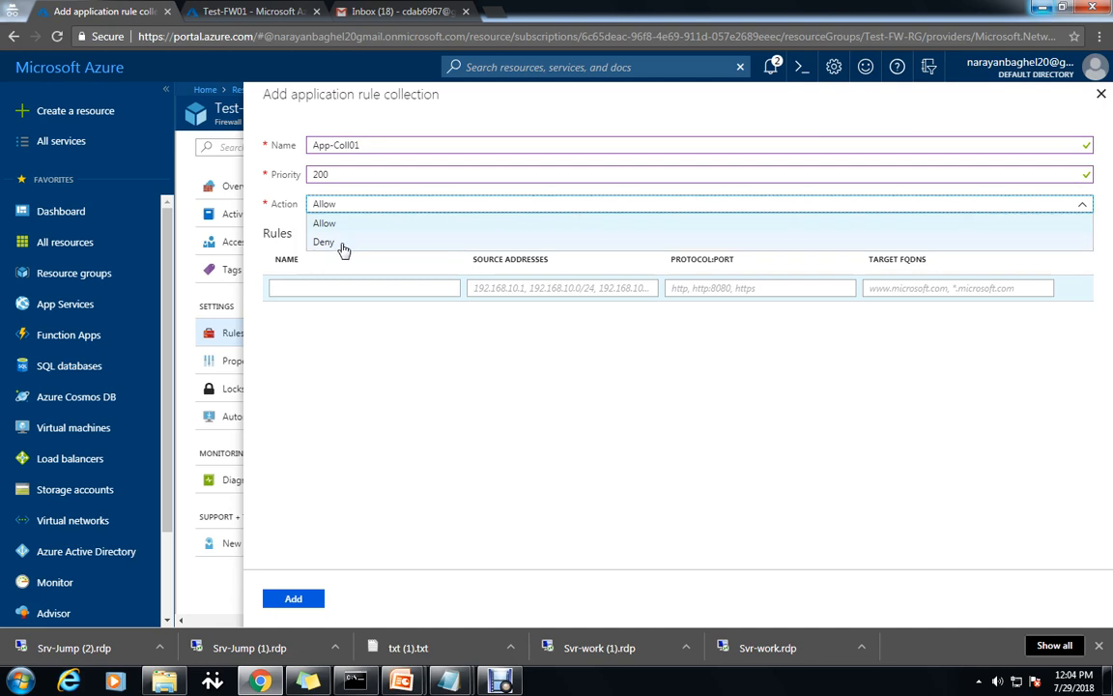
left_click(340, 224)
left_click(346, 288)
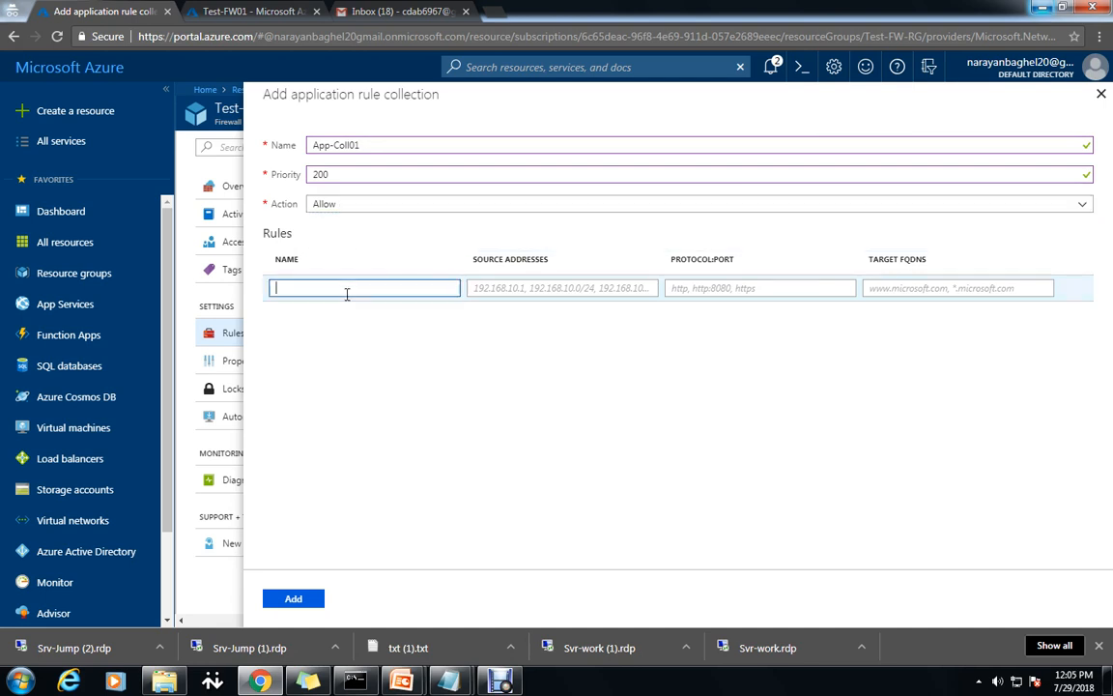
type("AllowGH")
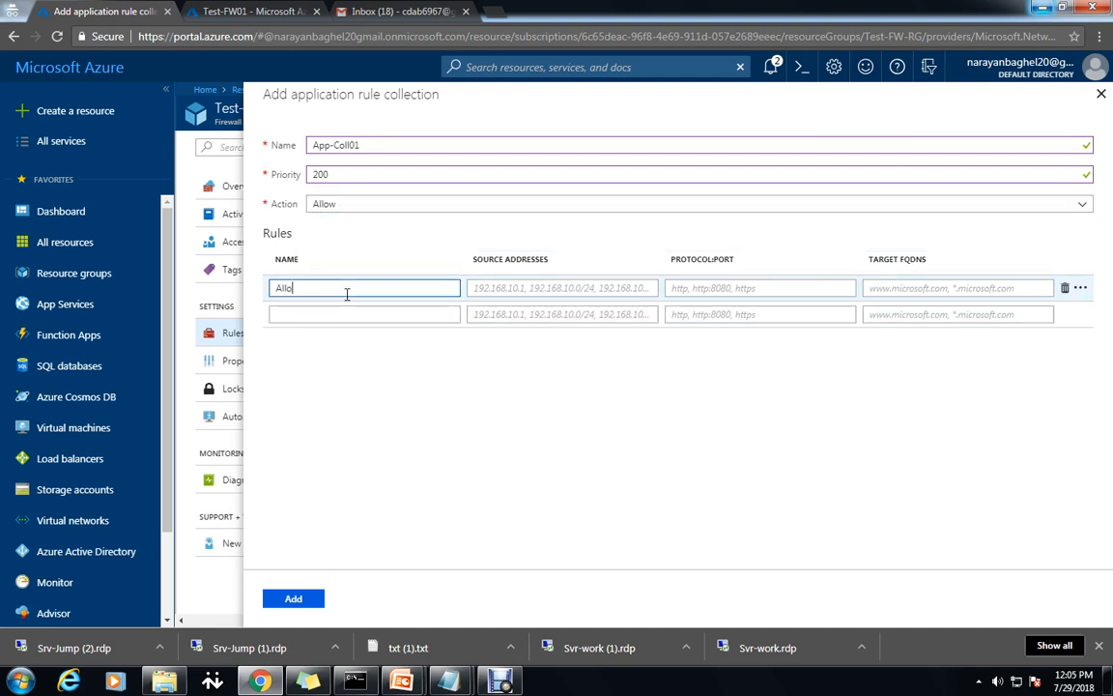
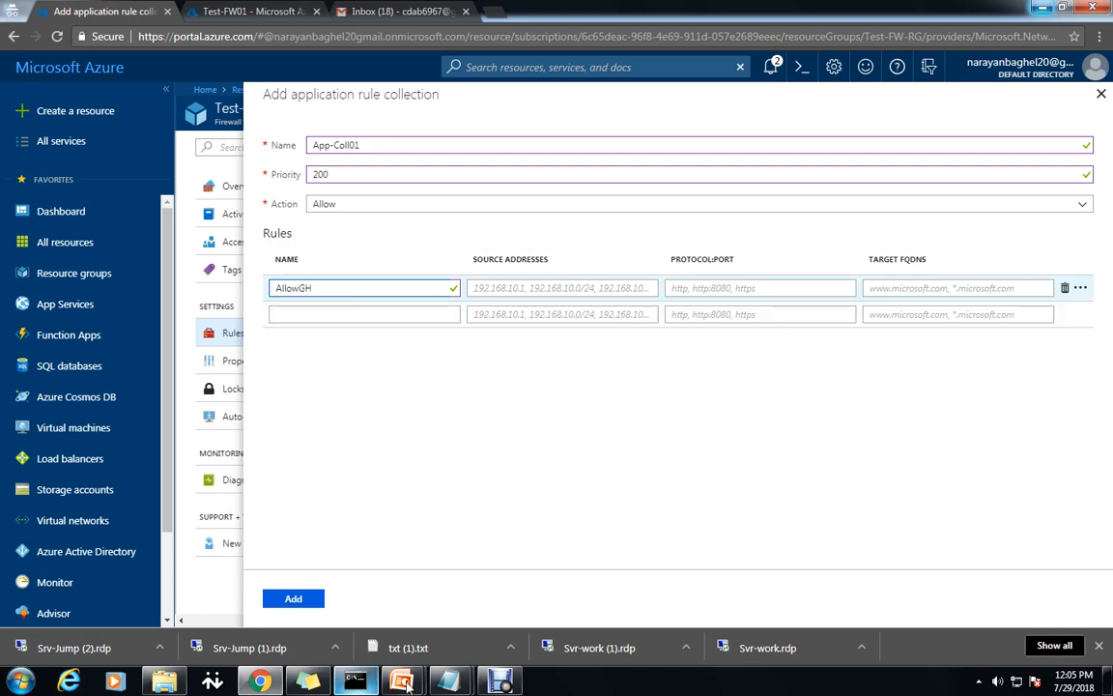
Copy the AllowGH values from the Notepad notes and paste github.com as the target FQDN.
left_click(377, 608)
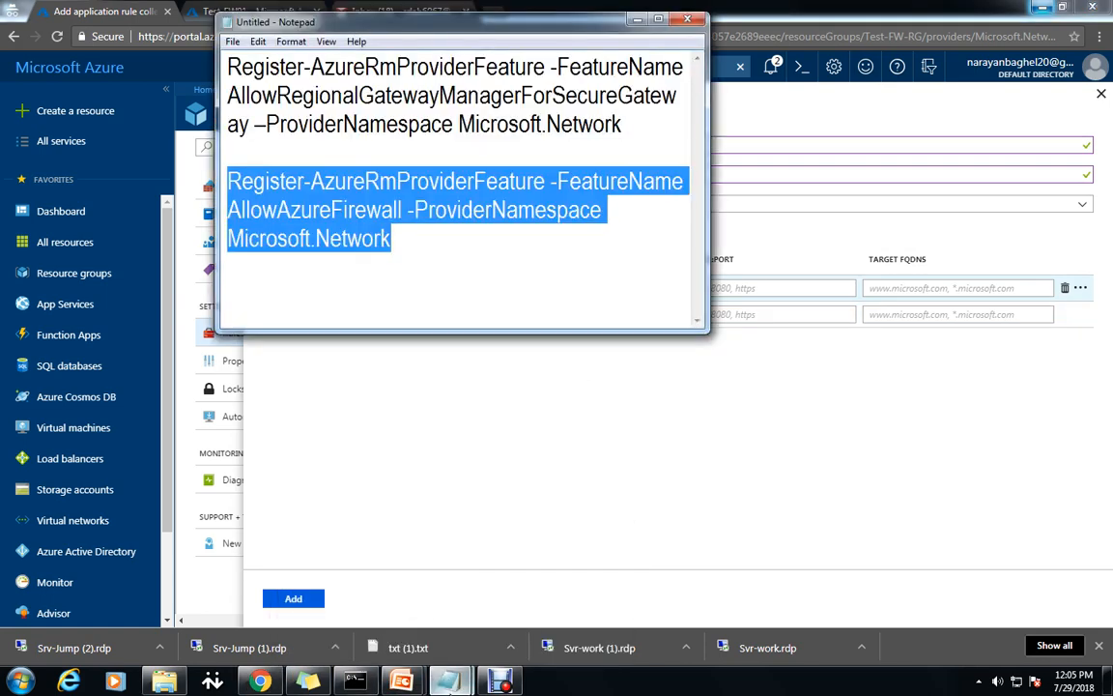
mouse_move(408, 647)
left_click(533, 611)
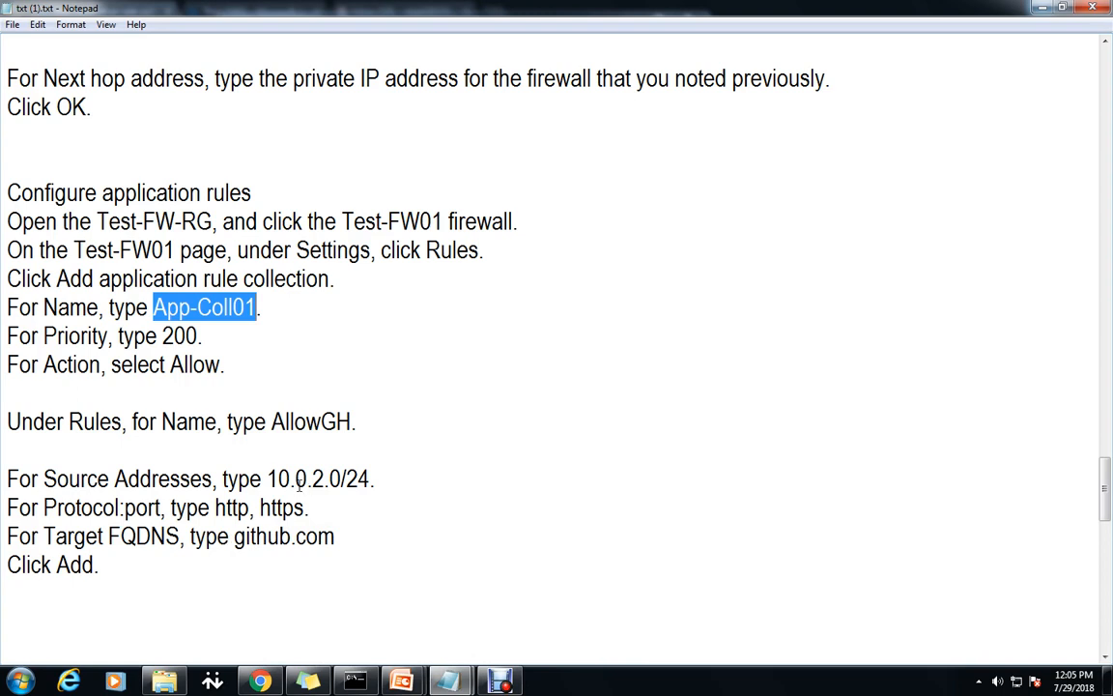
left_click_drag(269, 478, 371, 478)
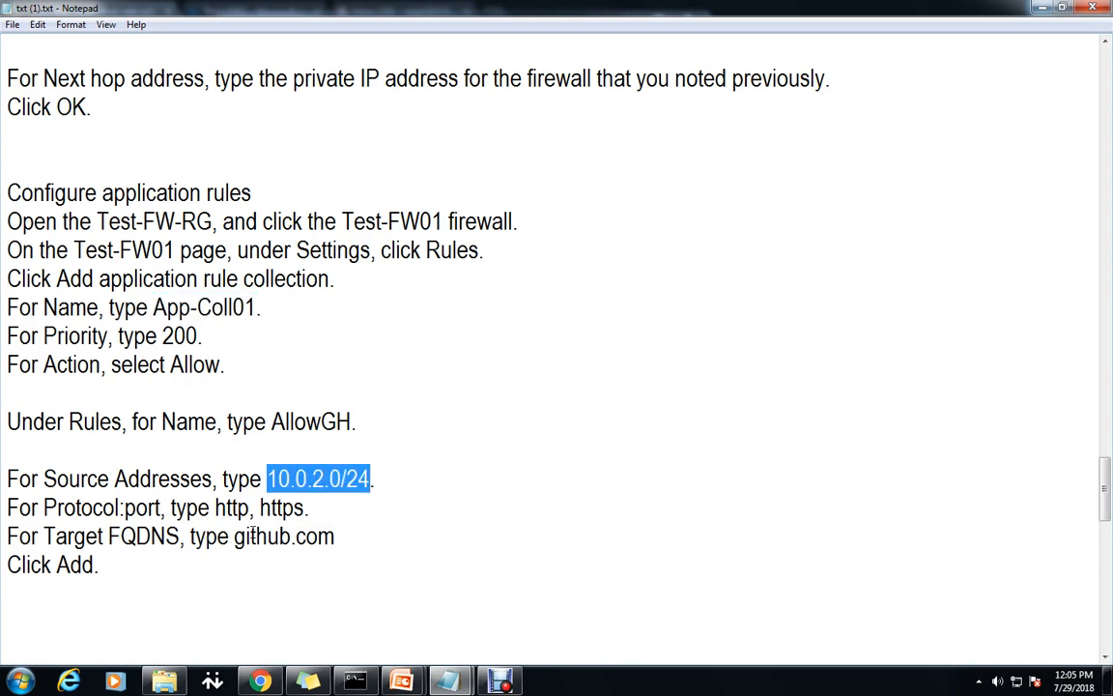
left_click_drag(219, 509, 246, 537)
left_click_drag(334, 536, 237, 539)
key("ctrl+c")
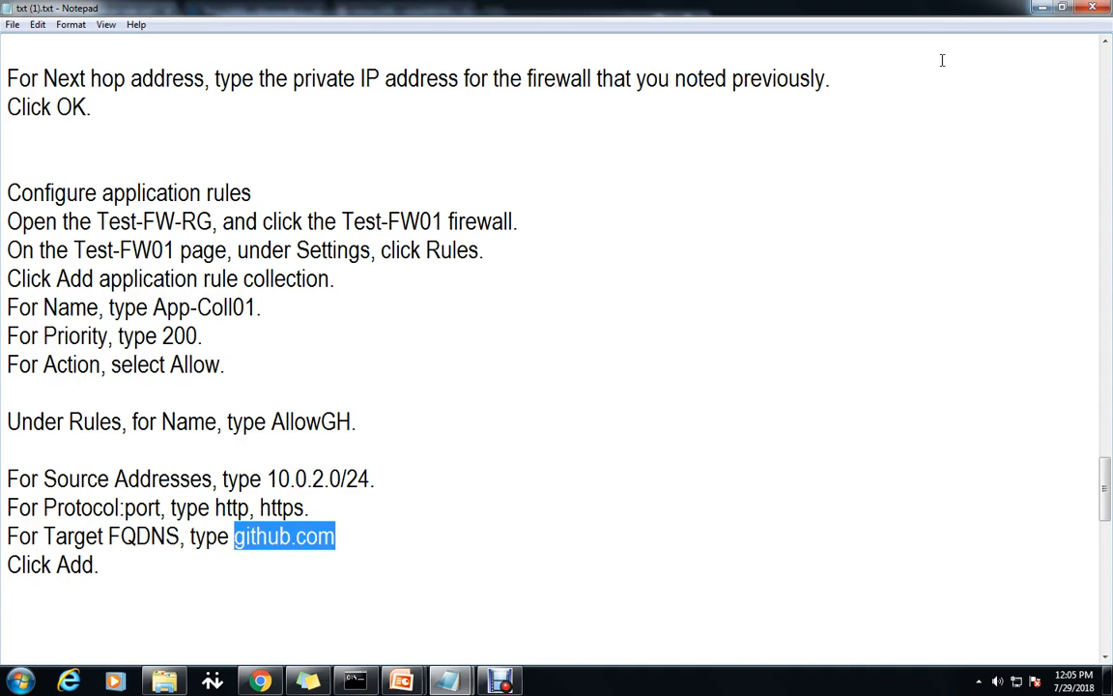
left_click(1043, 9)
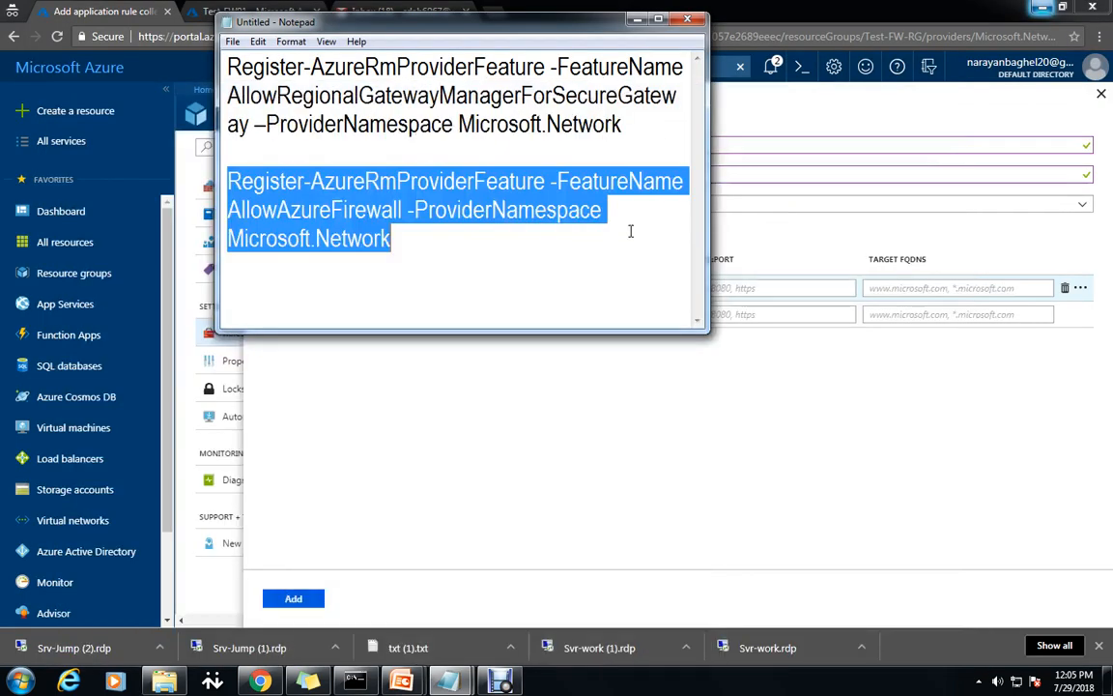
left_click(636, 20)
left_click(920, 287)
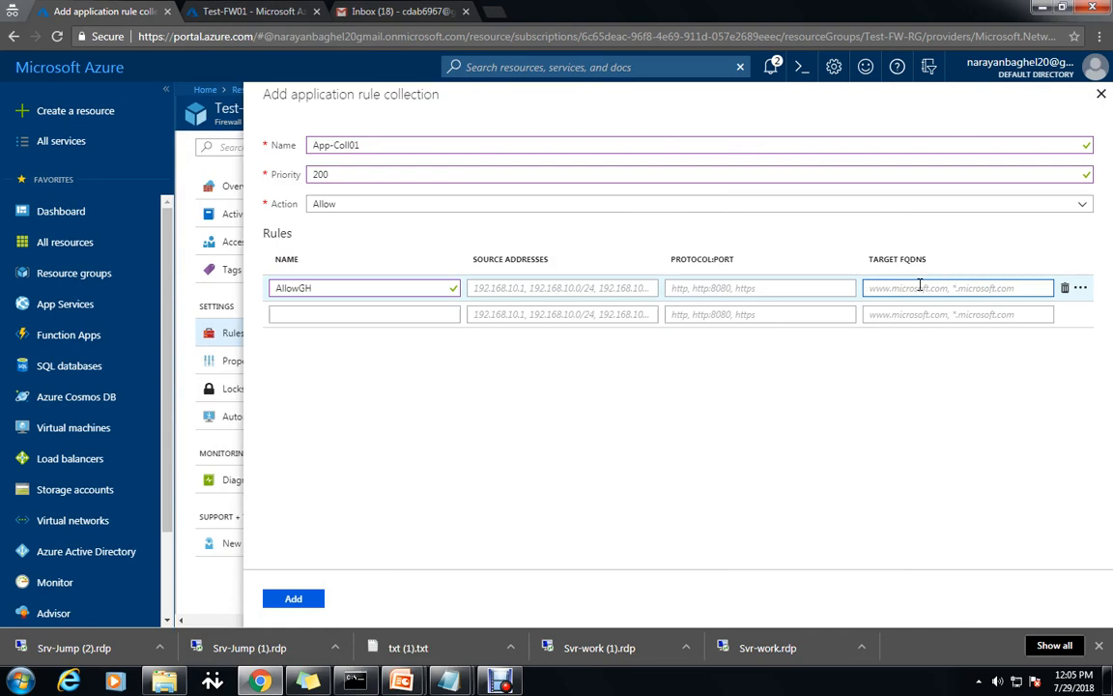
key("ctrl+v")
Paste http, https from the notes into the rule's Protocol:Port field.
left_click(769, 289)
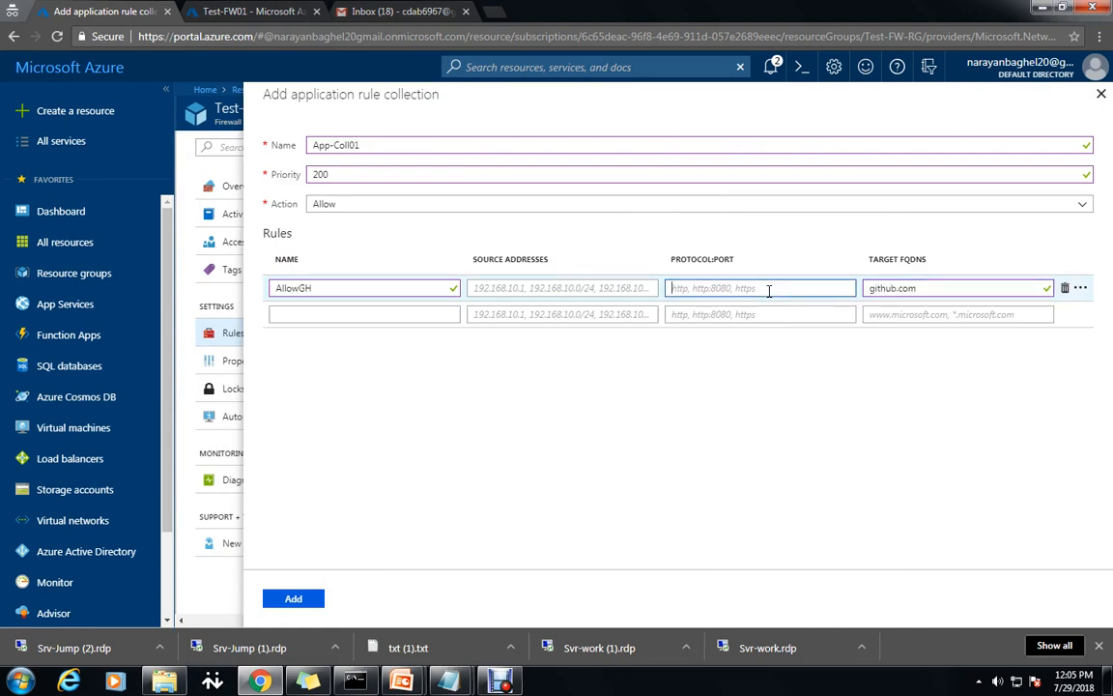
type("http")
mouse_move(447, 681)
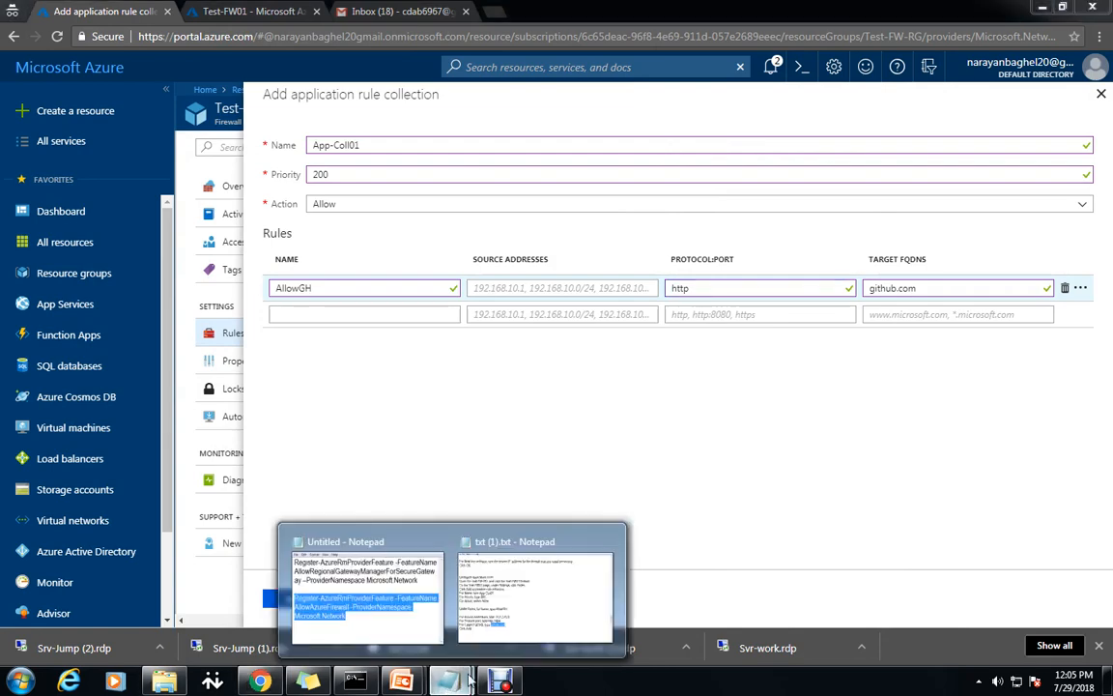
left_click(397, 618)
left_click(531, 580)
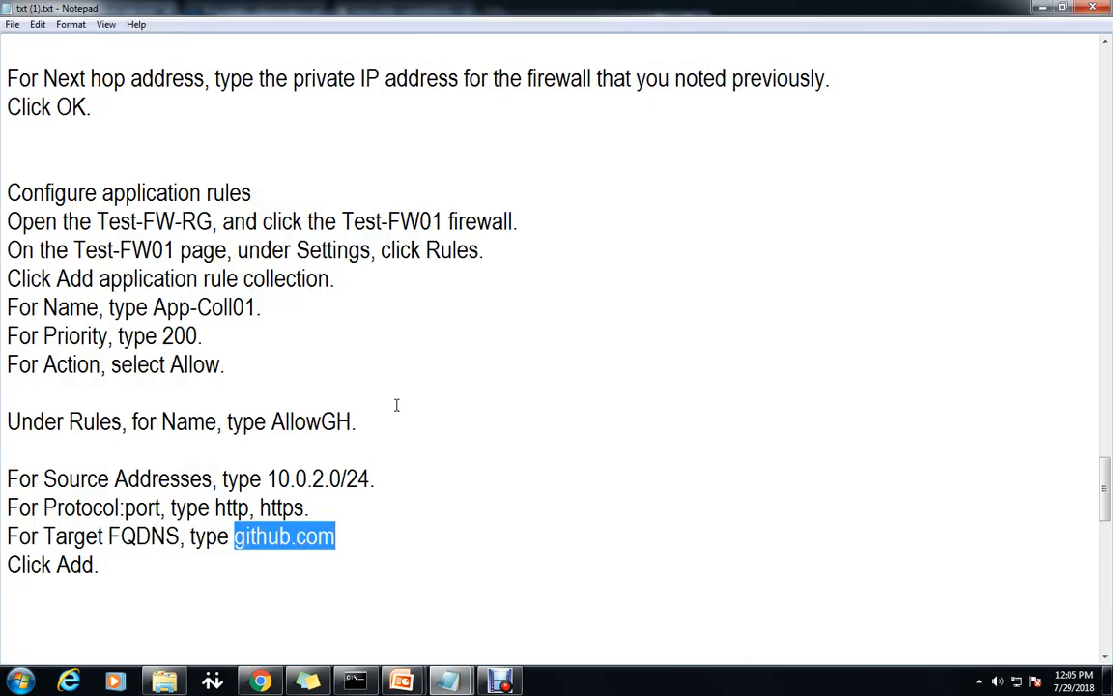
left_click(379, 478)
left_click_drag(379, 508, 217, 517)
key("ctrl+c")
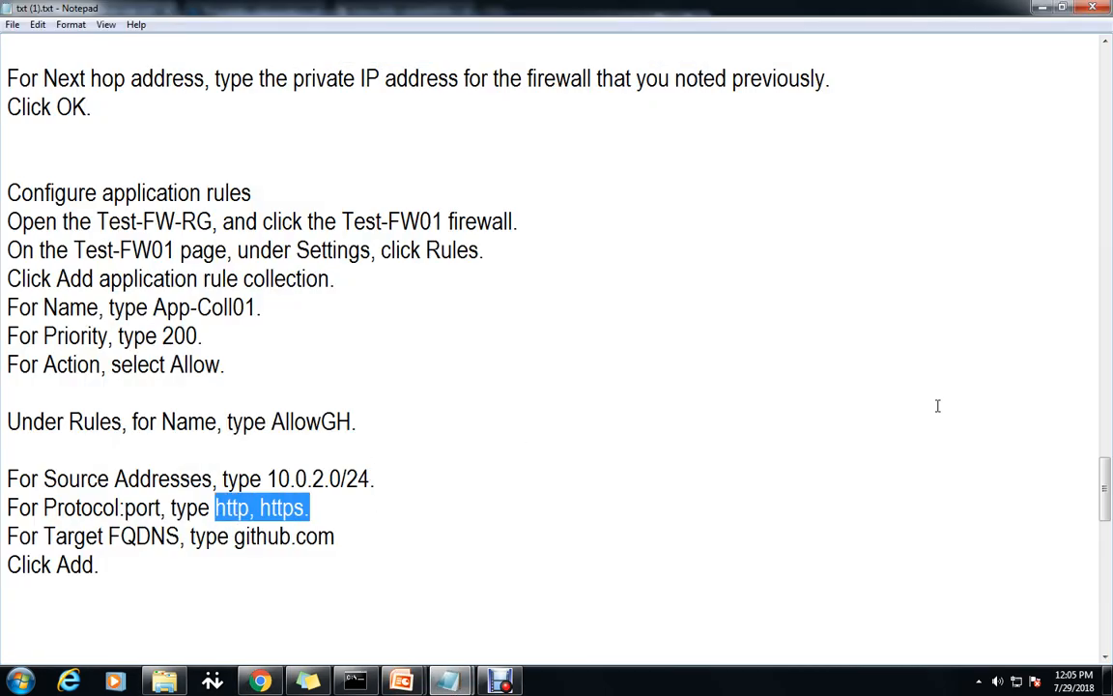
left_click(1040, 9)
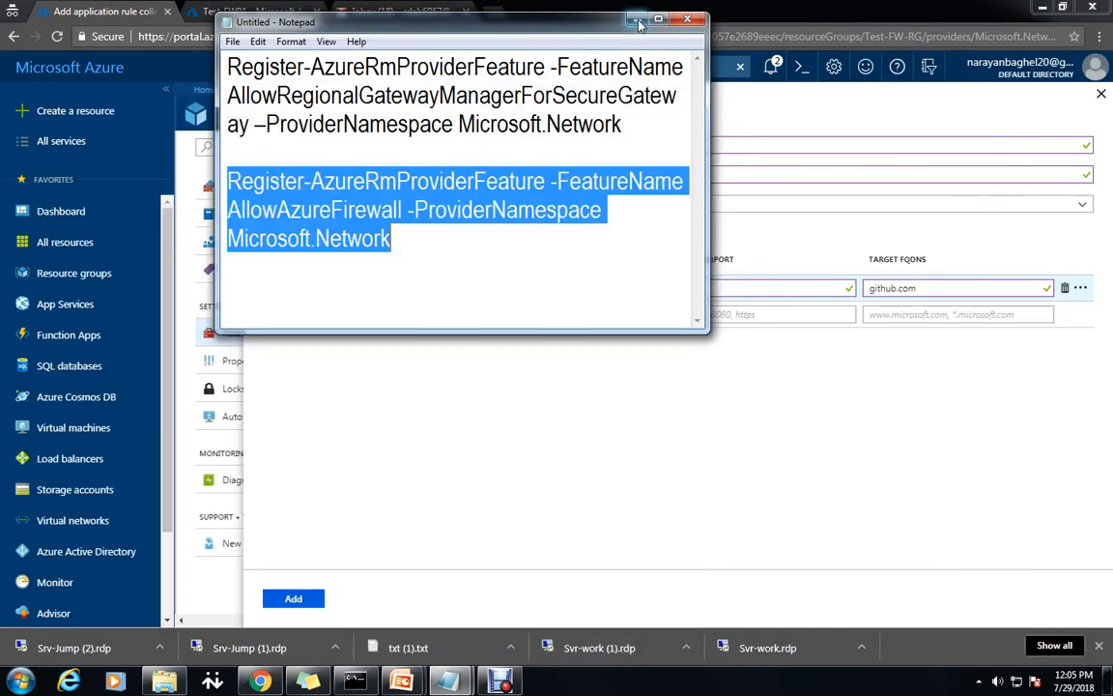
left_click(638, 21)
left_click_drag(764, 288, 651, 290)
key("ctrl+v")
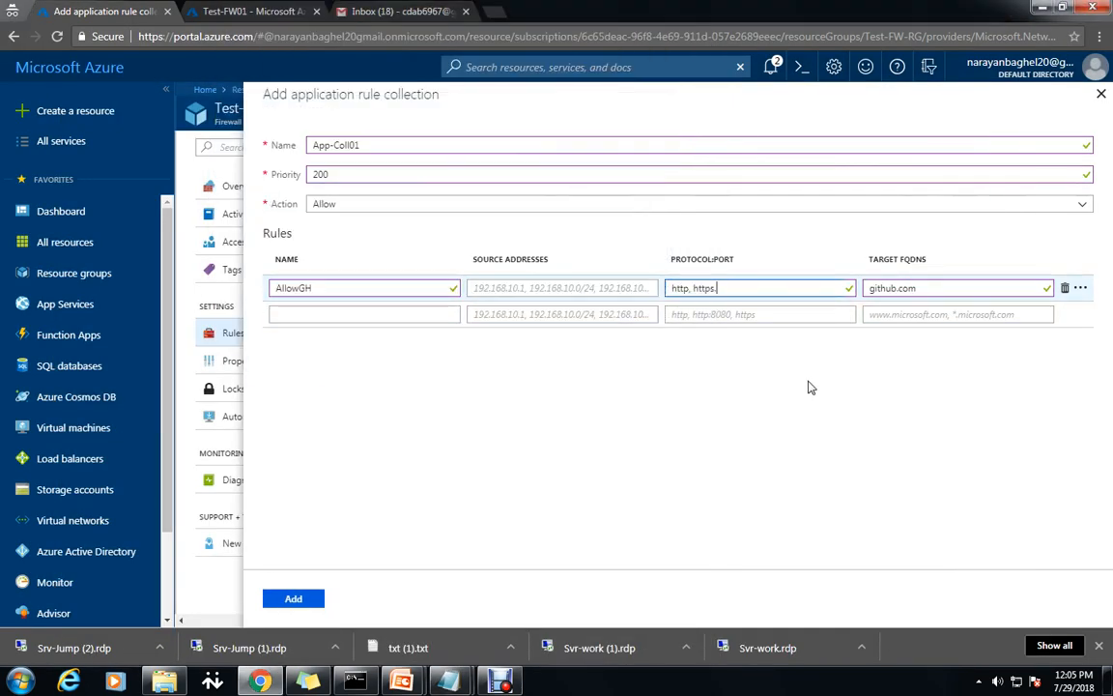
Enter source 10.0.2.0/24, correct the protocol to http, https, and add App-Coll01.
left_click(568, 288)
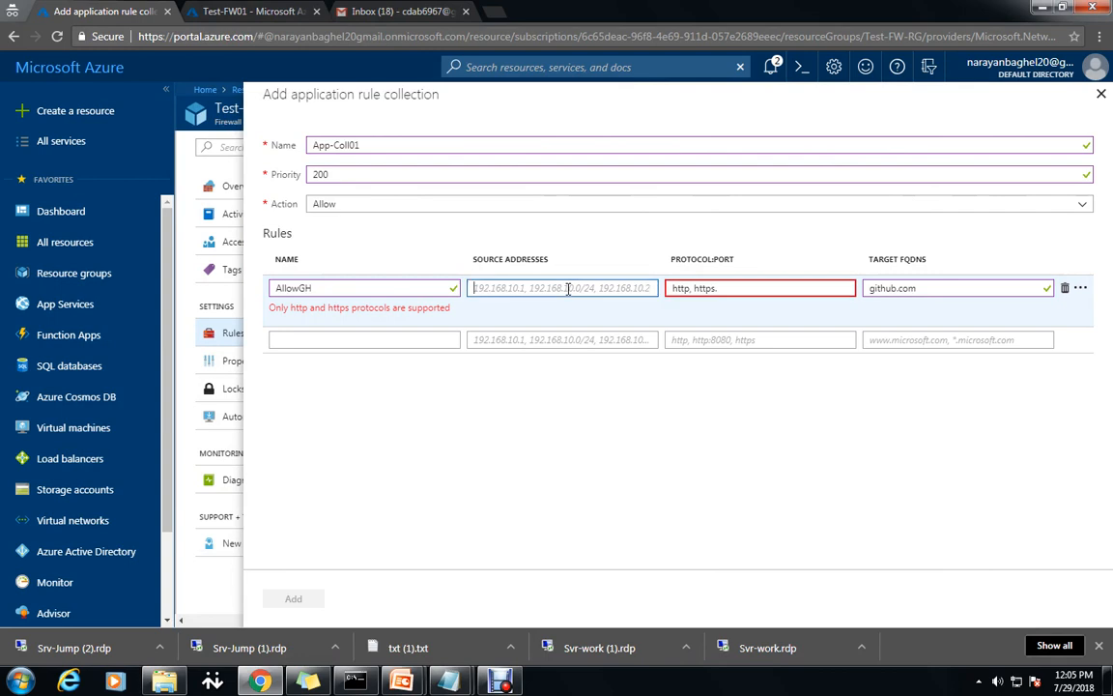
type("10.0.2.0")
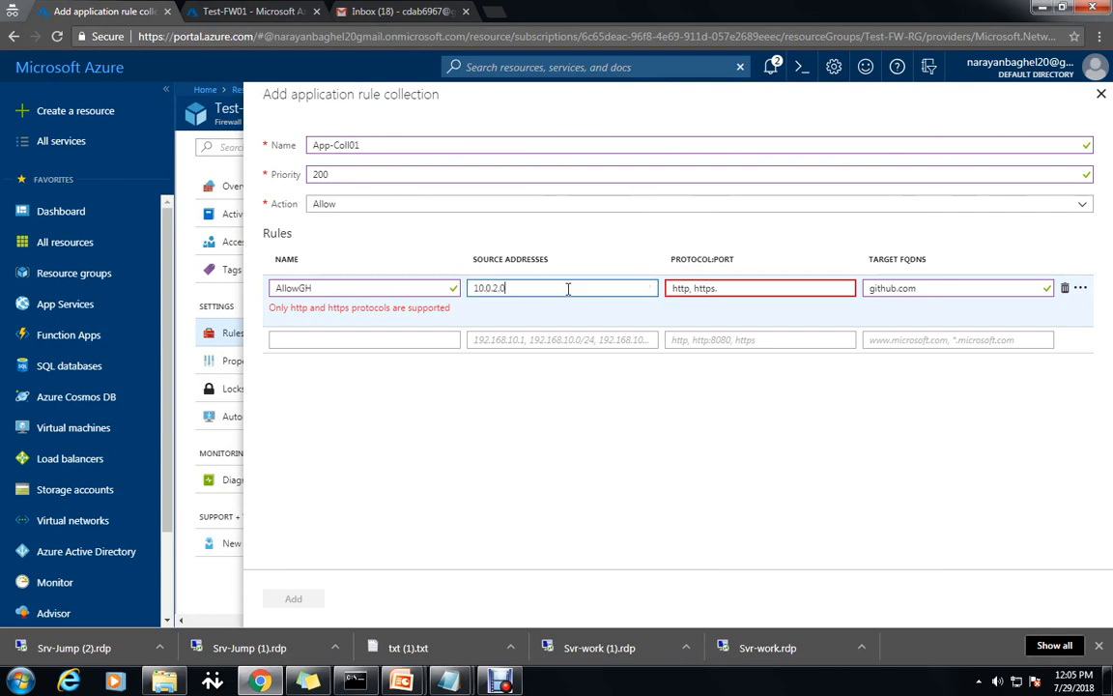
type("/24")
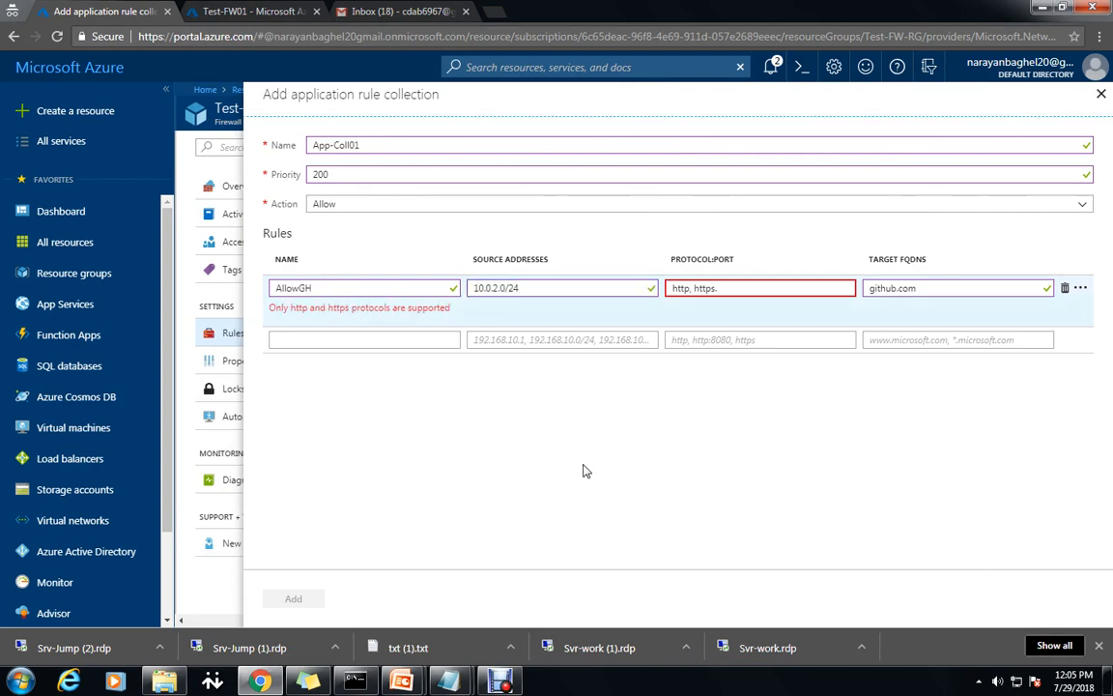
left_click(737, 287)
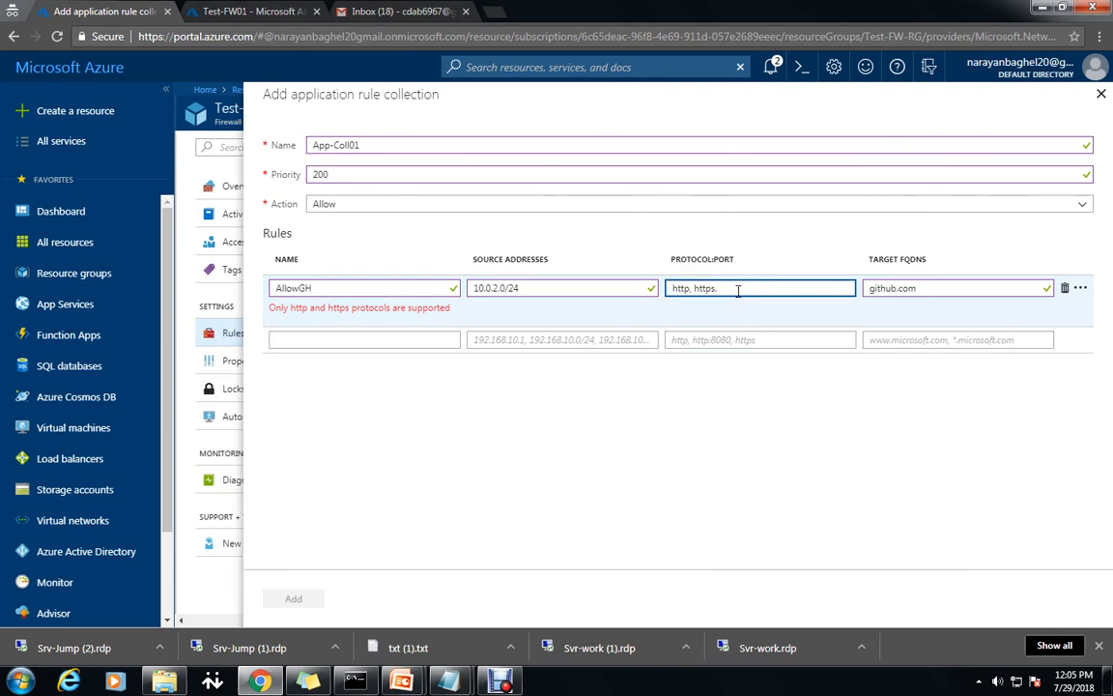
type("http, https")
left_click(704, 362)
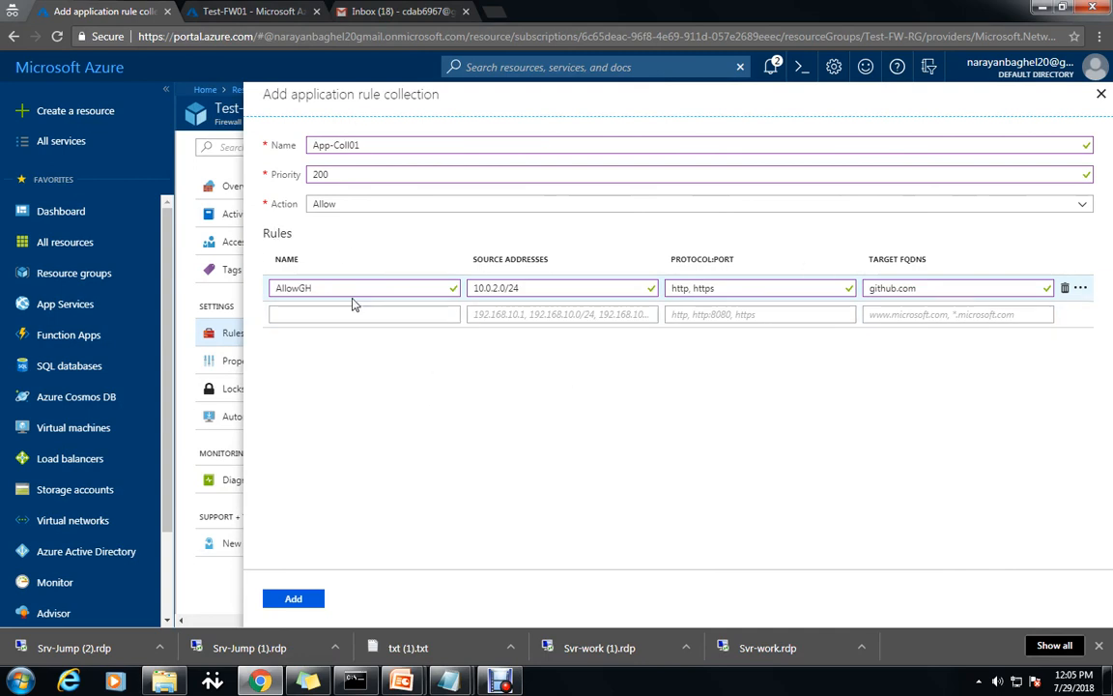
left_click(292, 600)
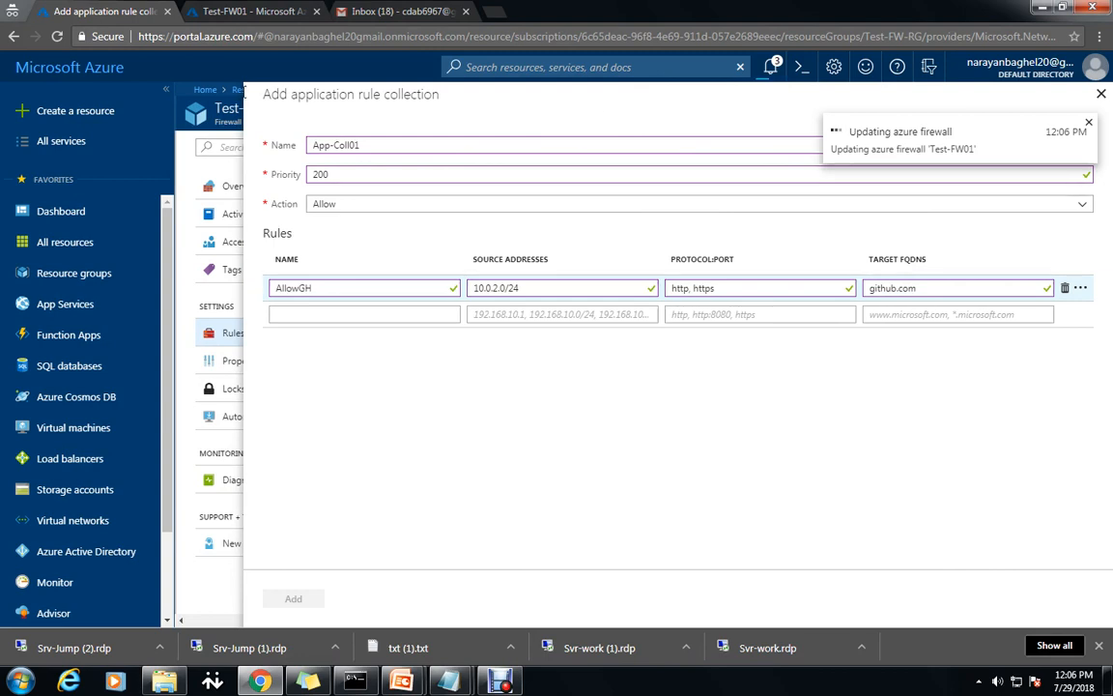
Go from Test-FW-RG back into firewall Test-FW01 and open its Rules page.
left_click(241, 13)
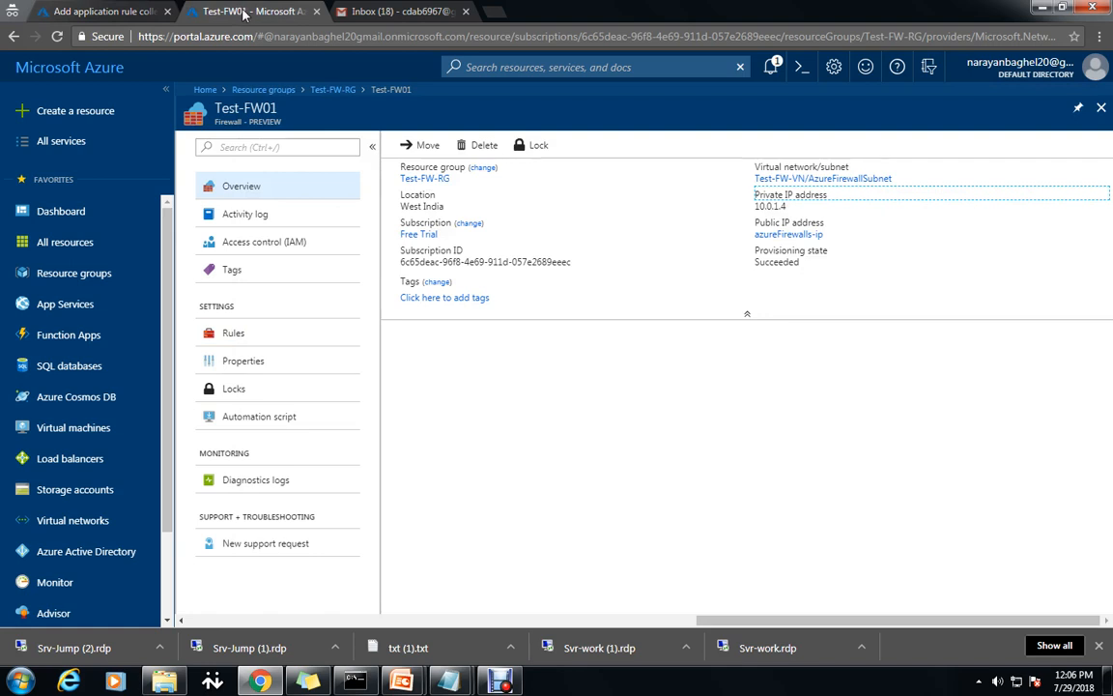
left_click(91, 10)
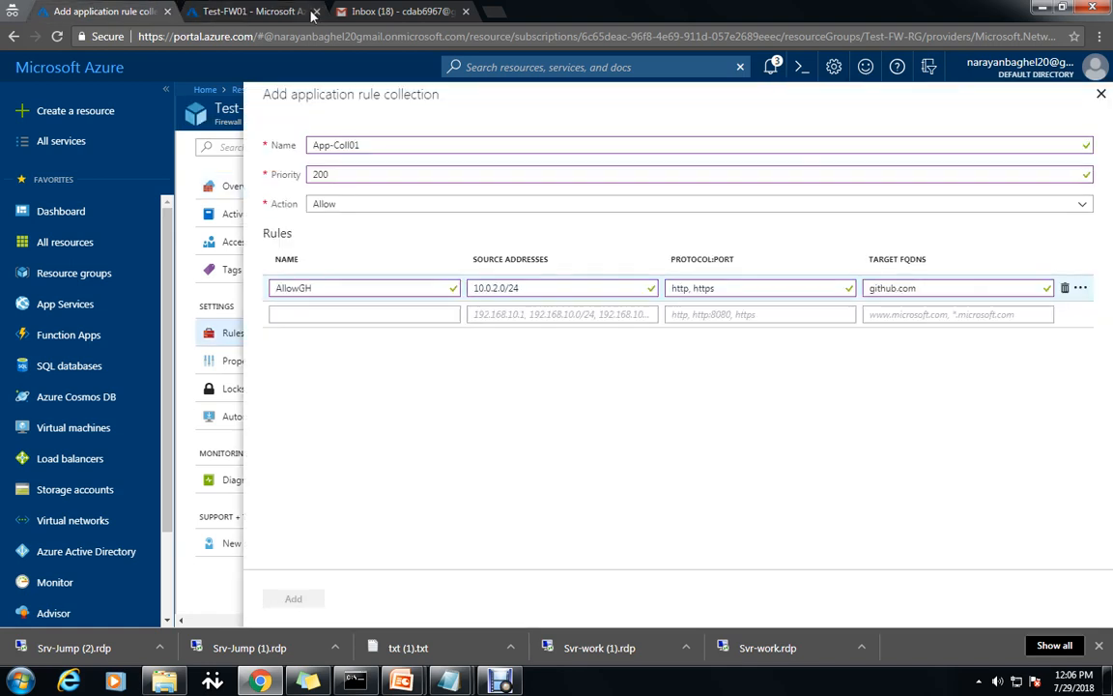
left_click(253, 11)
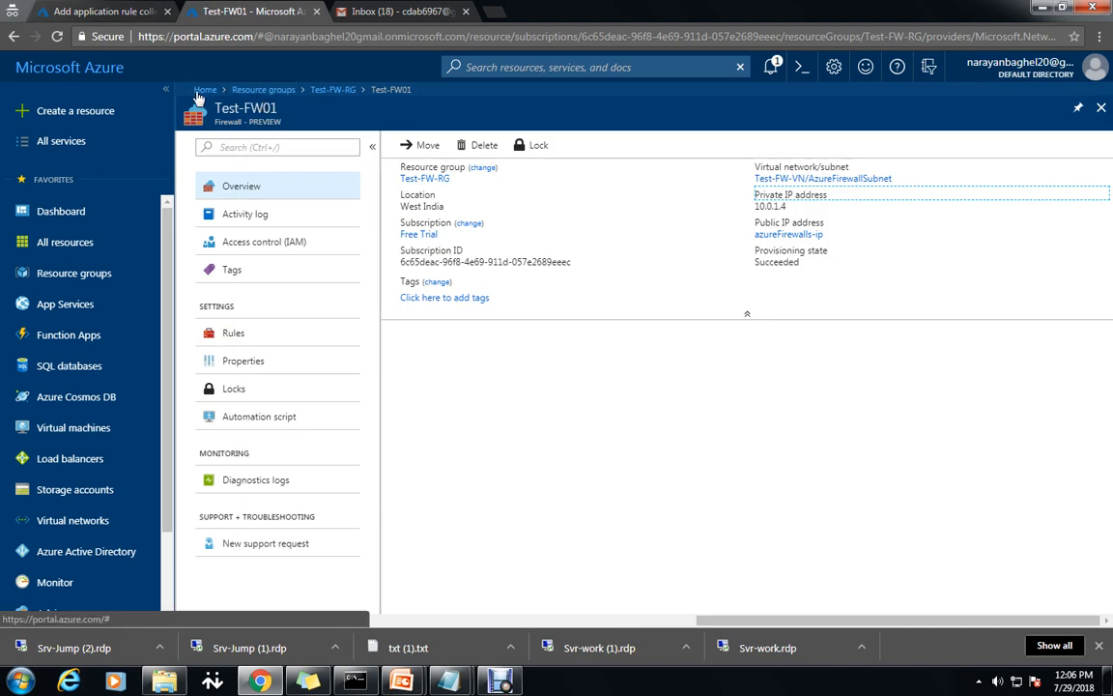
left_click(268, 93)
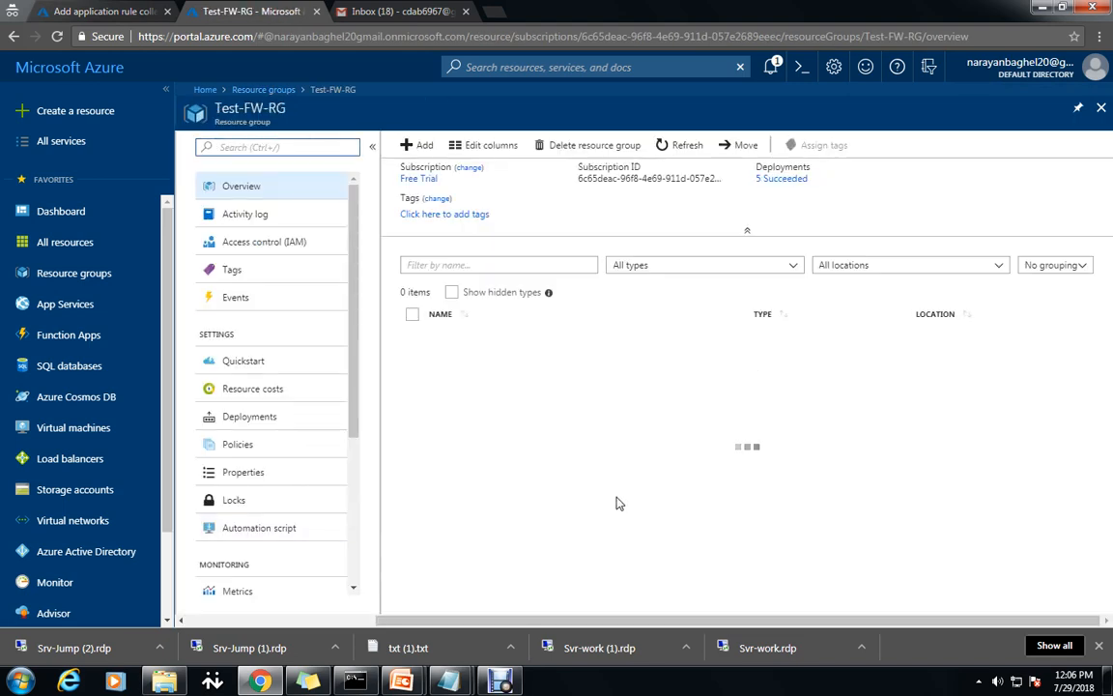
scroll(611, 493, "down", 3)
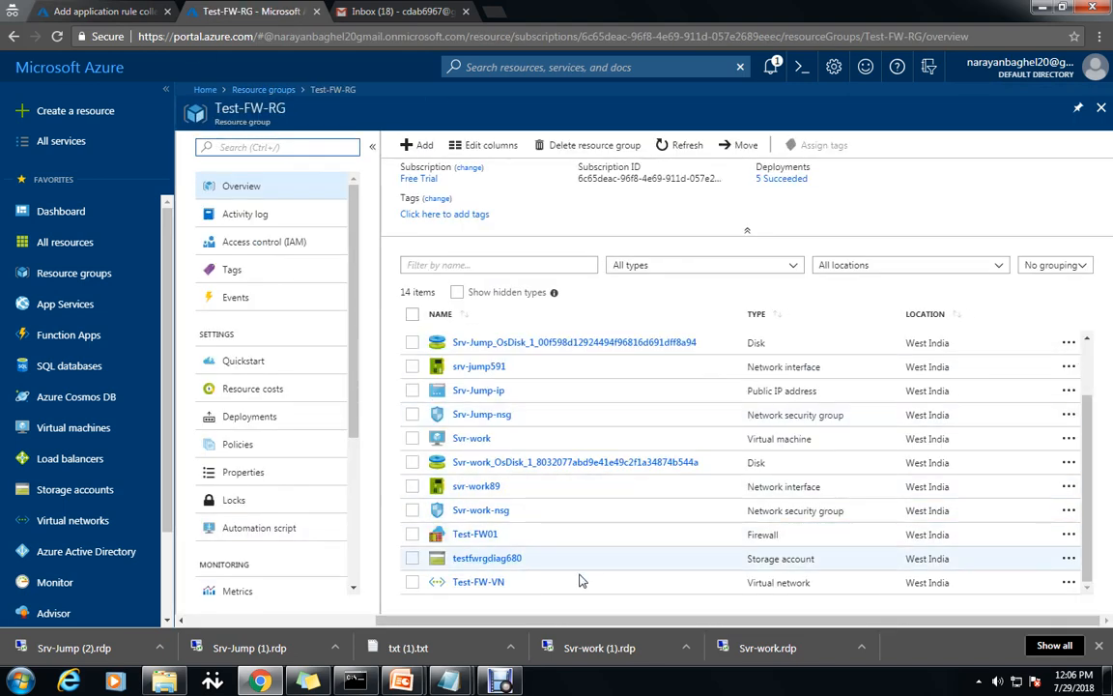
left_click(474, 534)
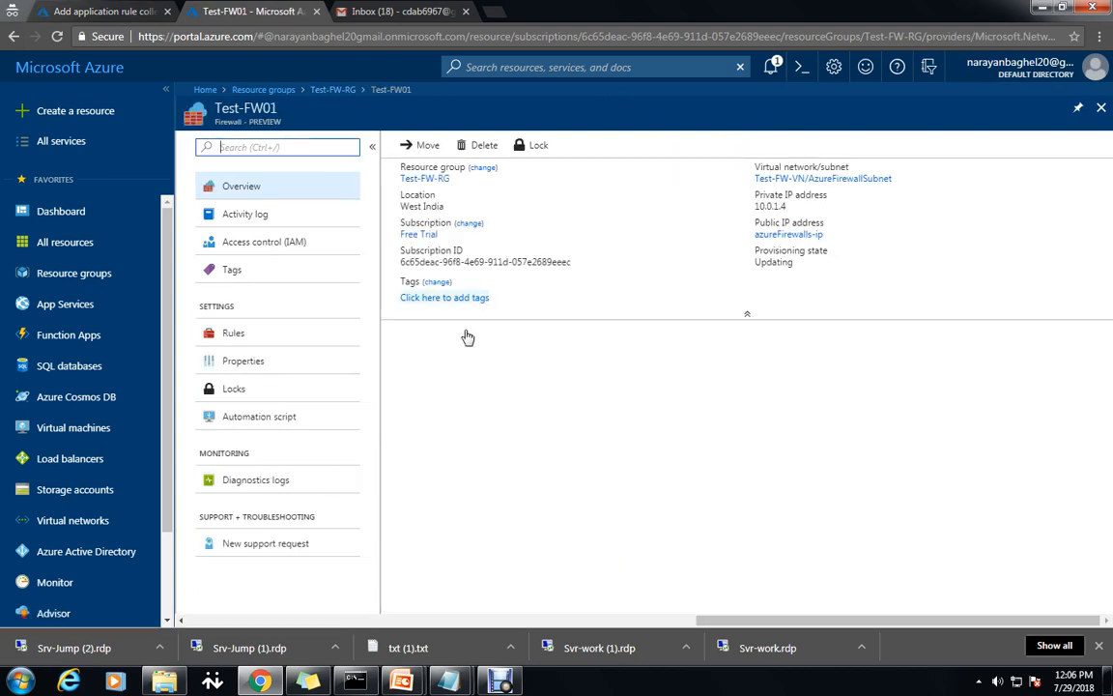
left_click(234, 341)
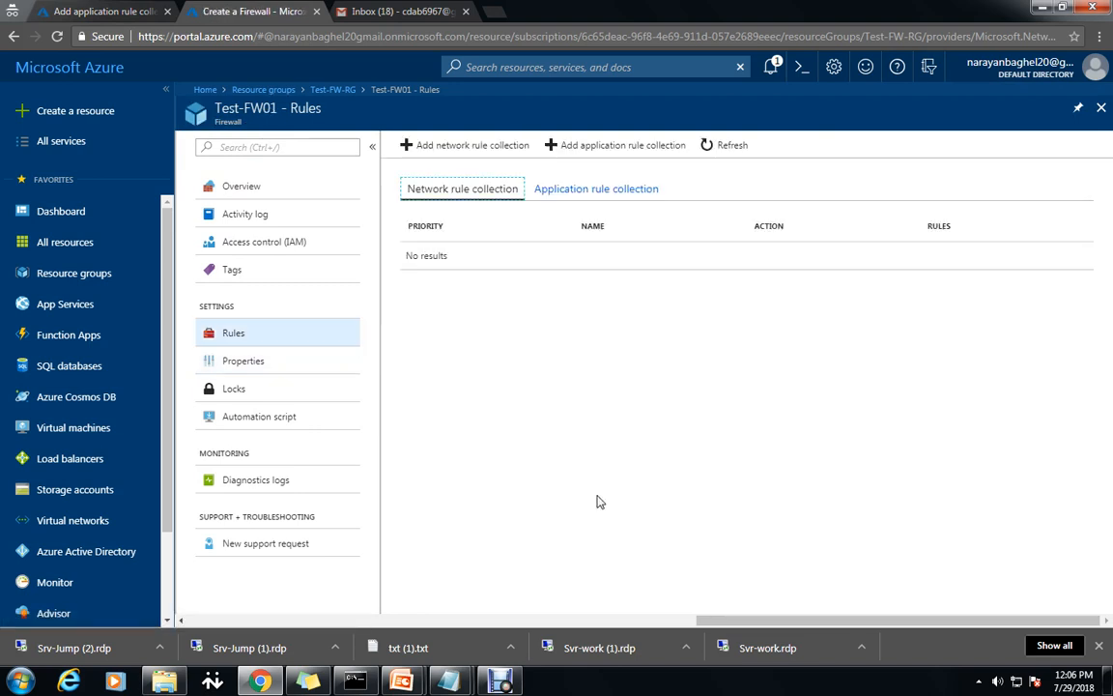
Start network rule collection Net-Coll01 with priority 200, copying the name from the notes.
left_click(481, 147)
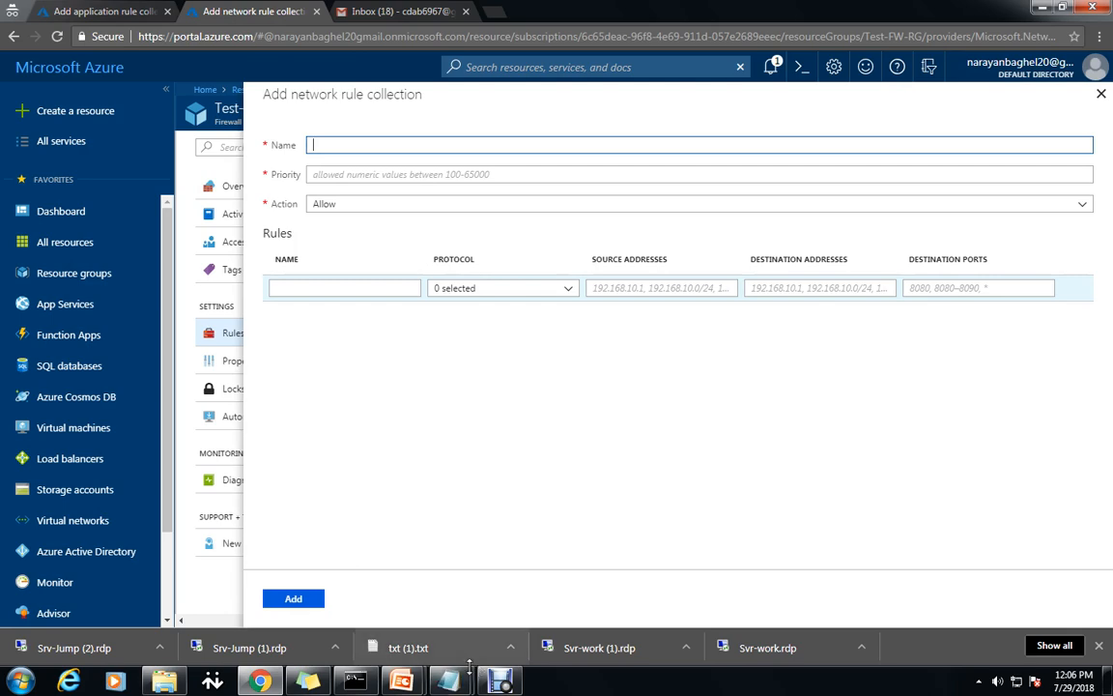
mouse_move(447, 681)
left_click(539, 628)
scroll(450, 506, "down", 3)
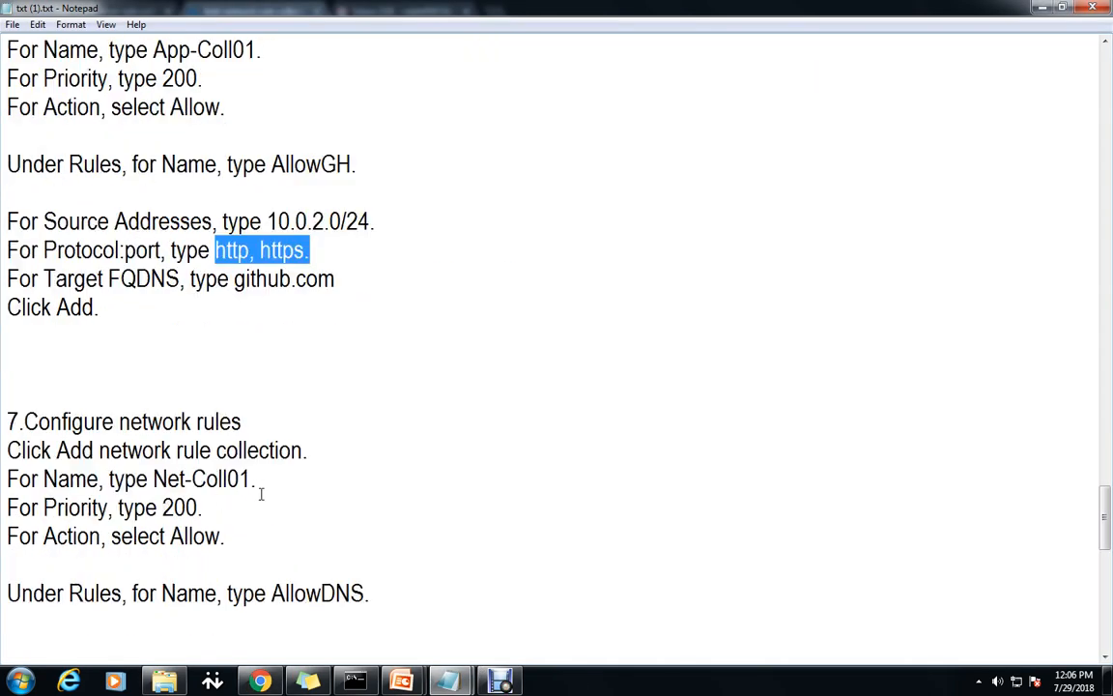
left_click_drag(253, 480, 152, 480)
key("ctrl+c")
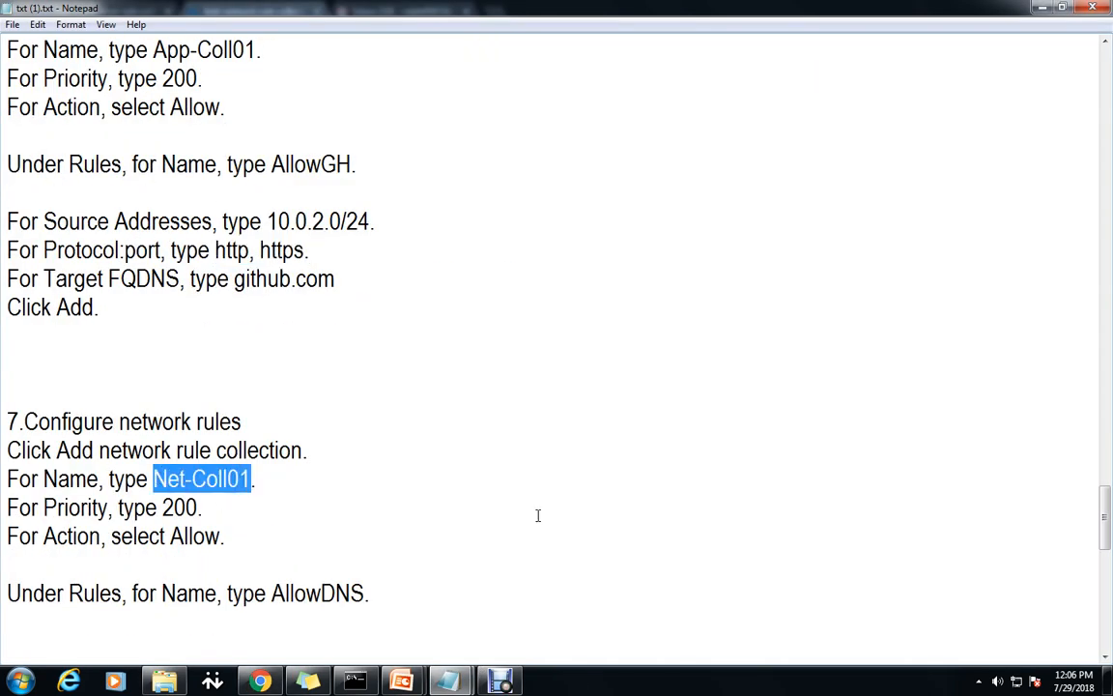
left_click(260, 681)
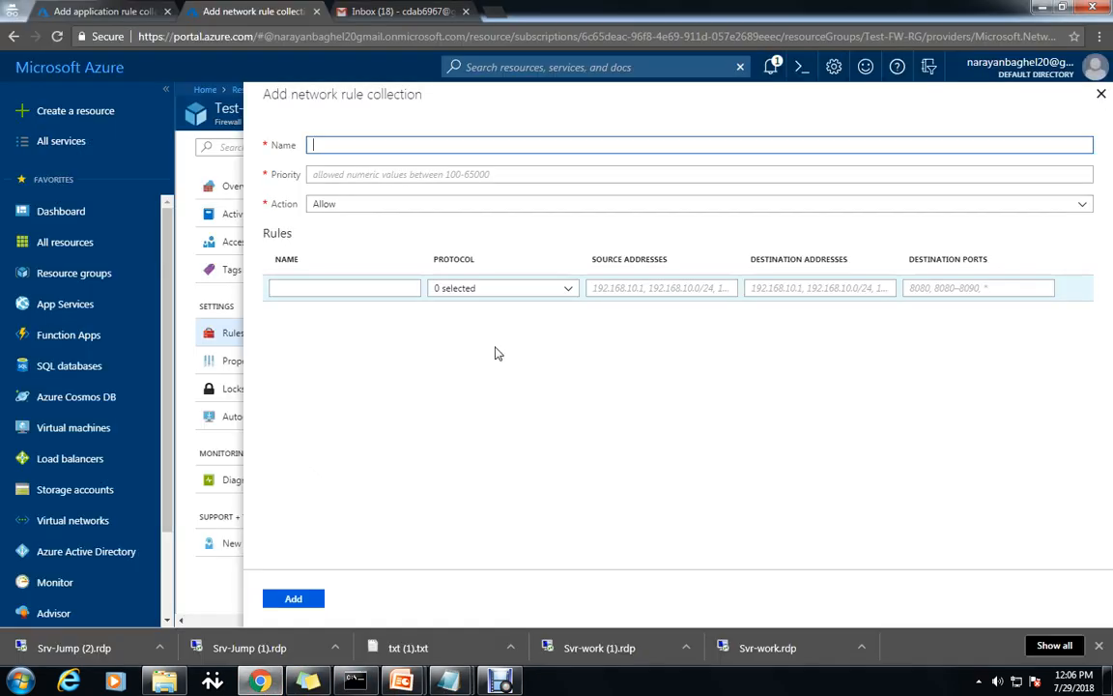
key("ctrl+v")
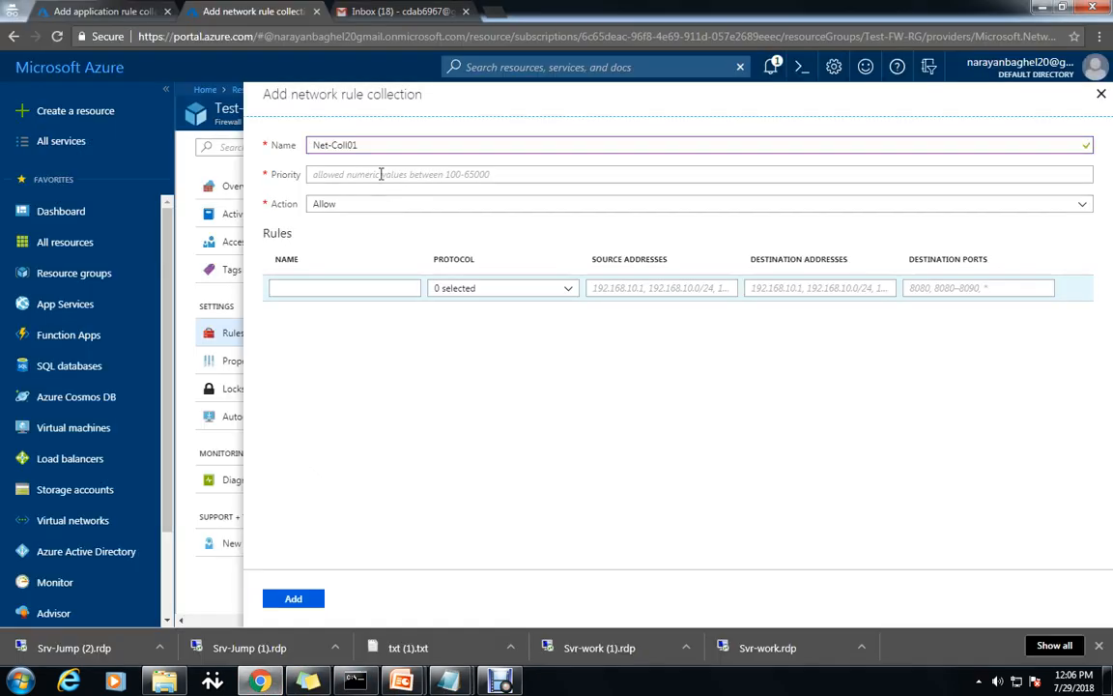
left_click(381, 174)
type("200")
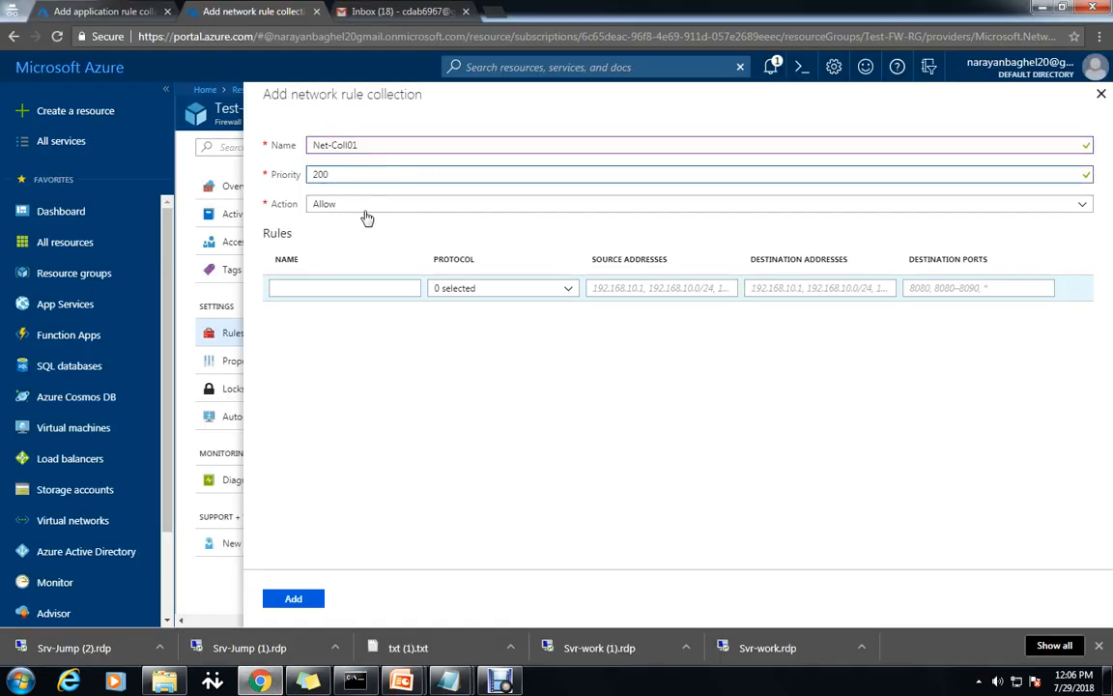
Name the first rule AllowDNS and set its protocol to UDP.
left_click(355, 287)
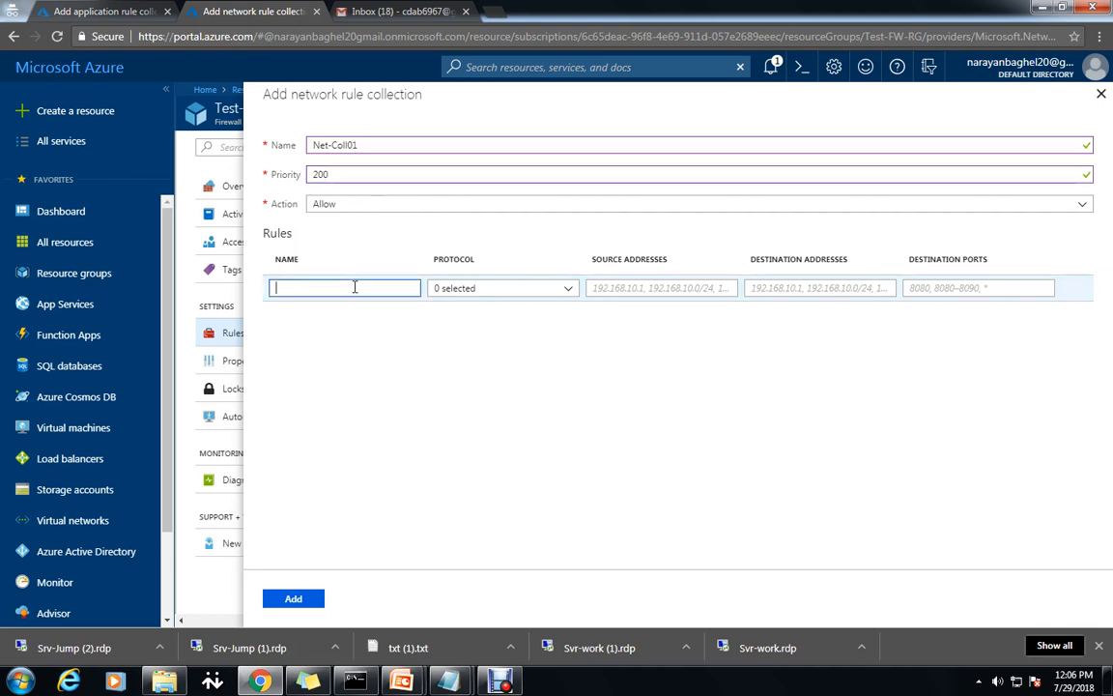
left_click(402, 681)
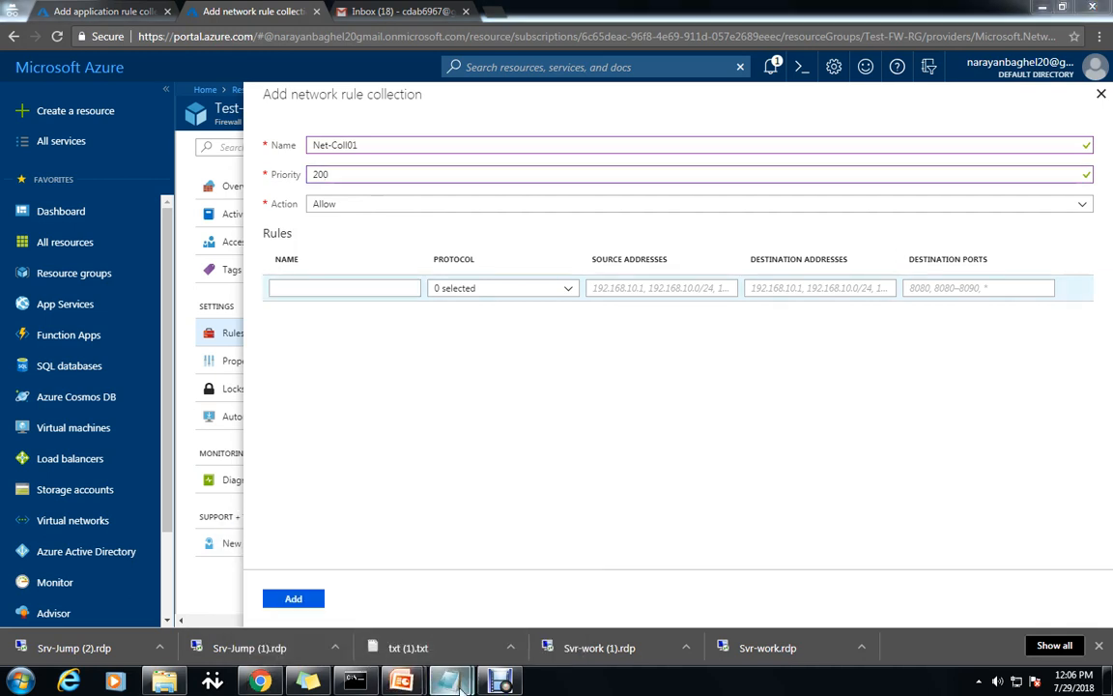
mouse_move(447, 682)
left_click(495, 635)
scroll(440, 506, "down", 1)
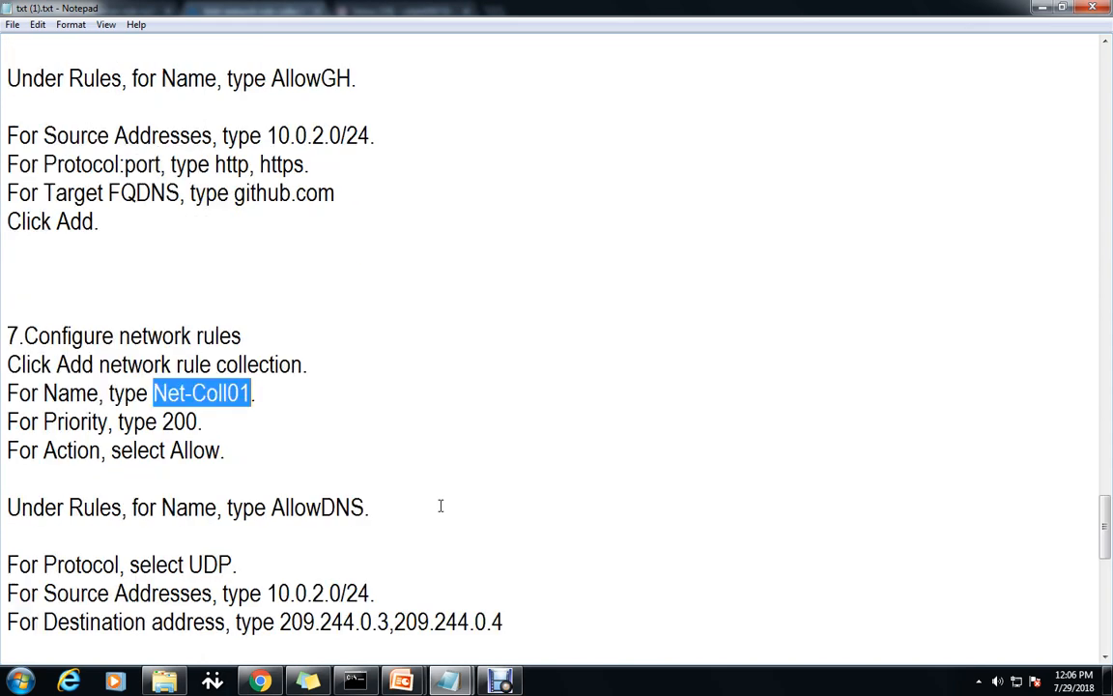
left_click_drag(367, 510, 271, 508)
key("ctrl+c")
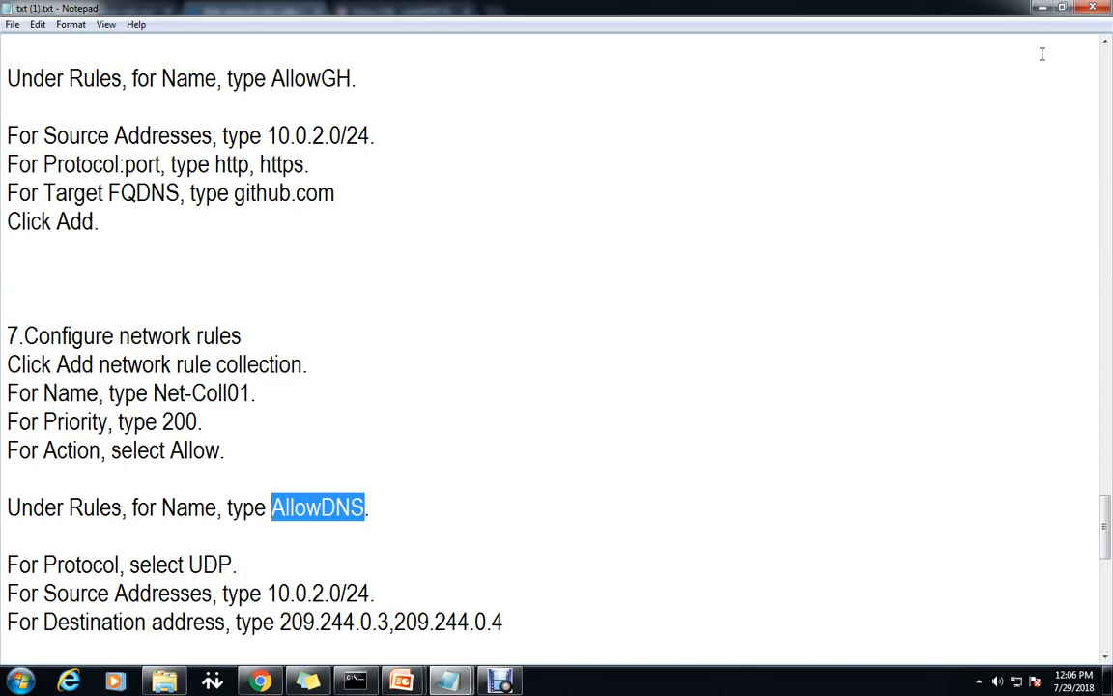
left_click(1043, 9)
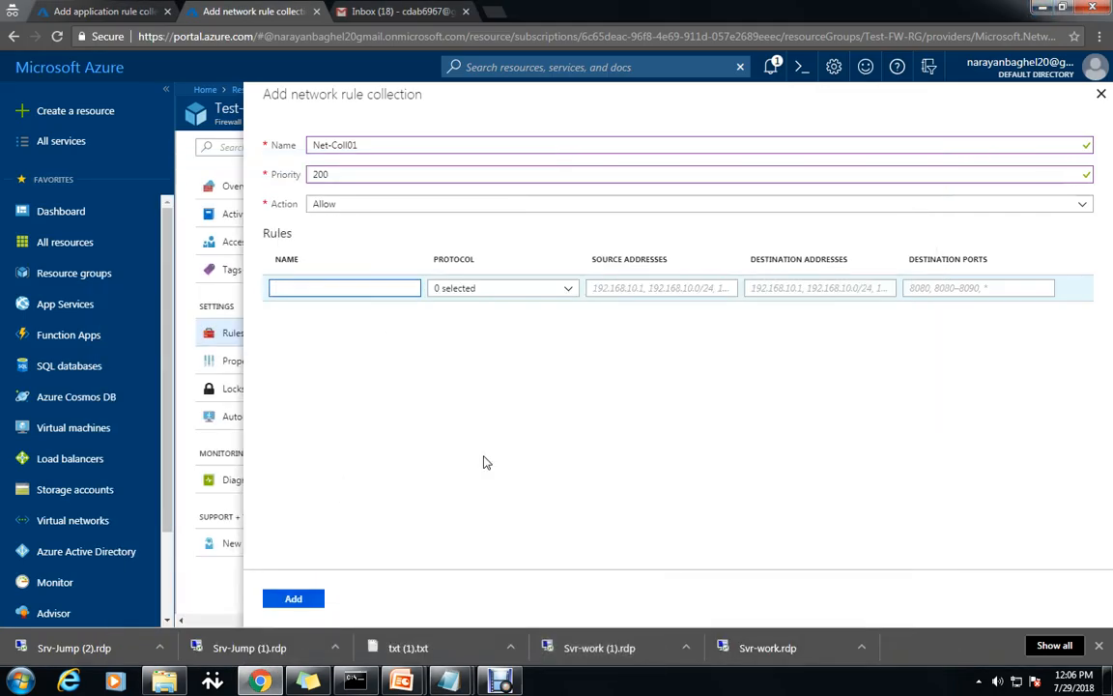
key("ctrl+v")
left_click(522, 290)
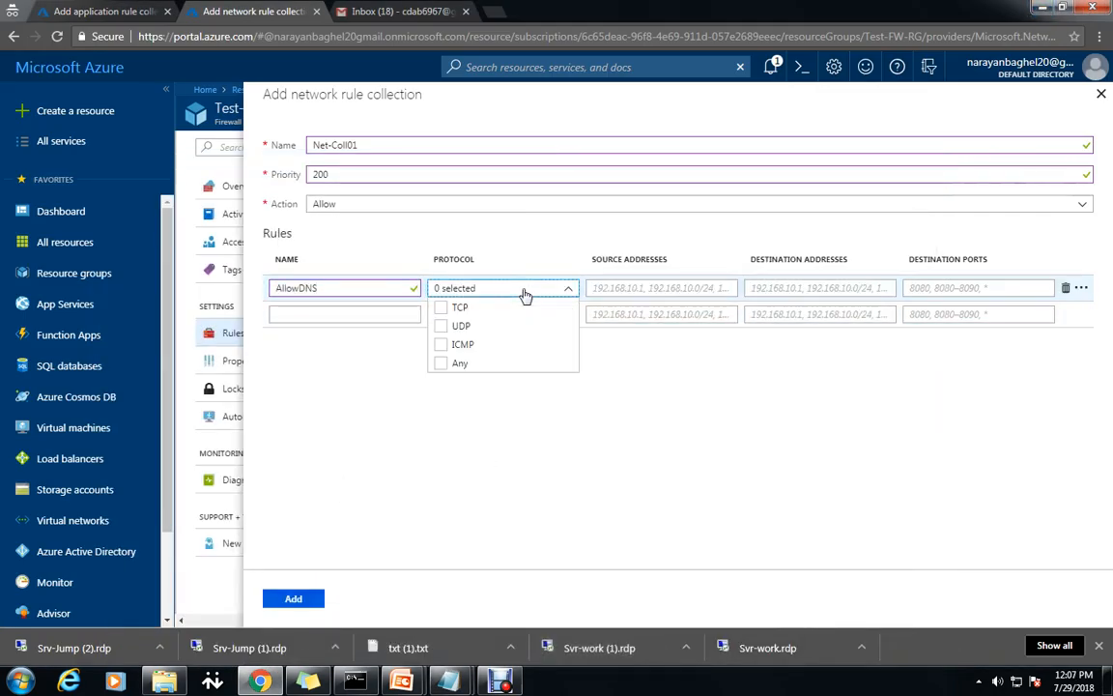
left_click(442, 328)
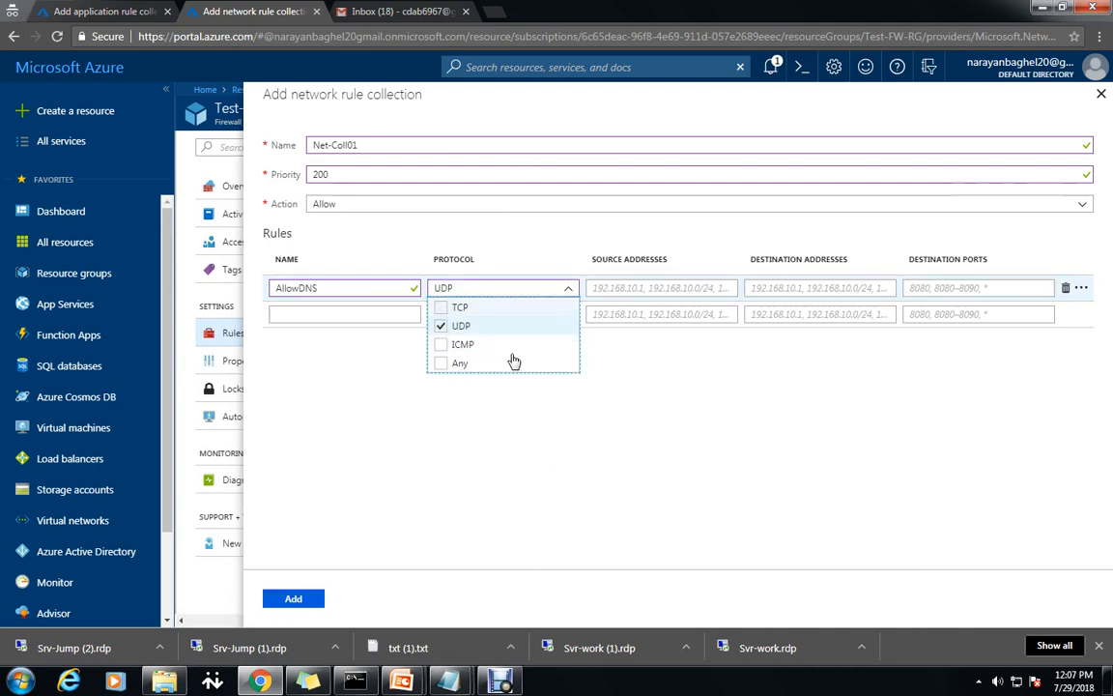
left_click(649, 479)
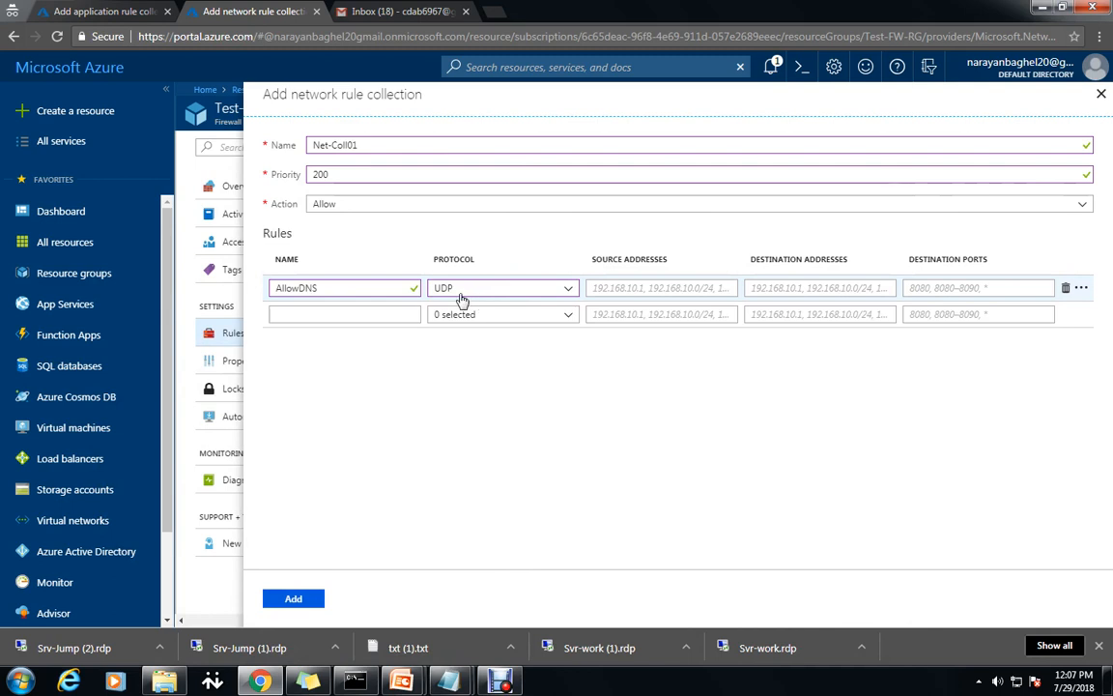
Give AllowDNS source 10.0.2.0/24, destinations 209.244.0.3,209.244.0.4, port 53, and add the collection.
left_click(677, 290)
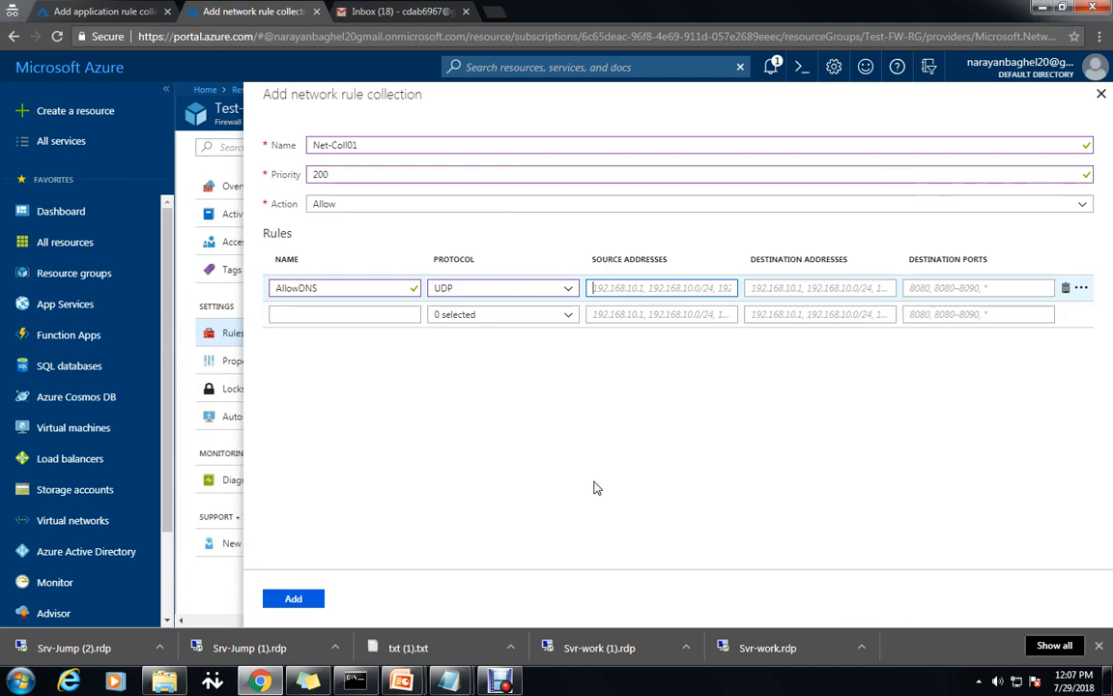
type("10.0.2.0/24")
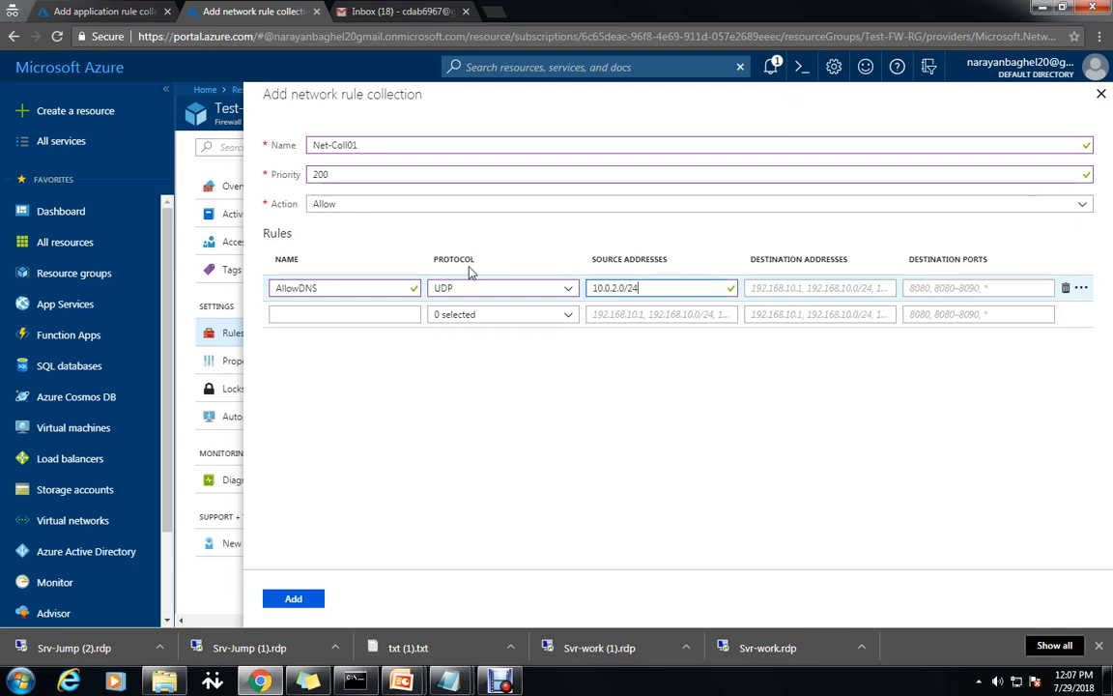
left_click(808, 287)
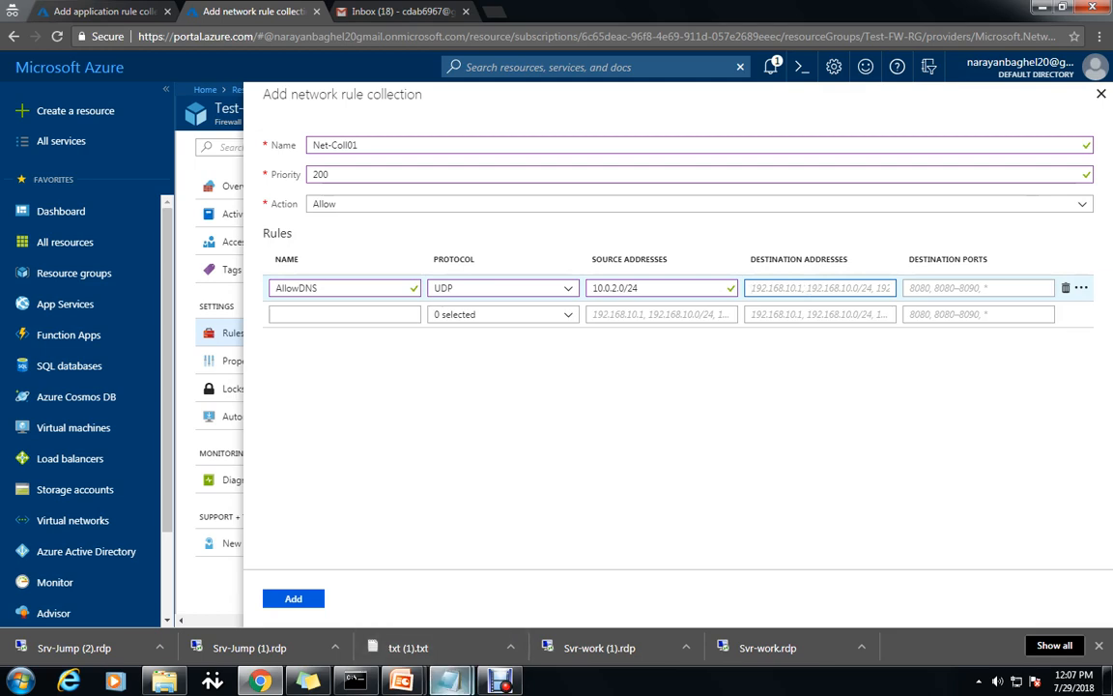
key("alt+Tab")
scroll(547, 565, "down", 2)
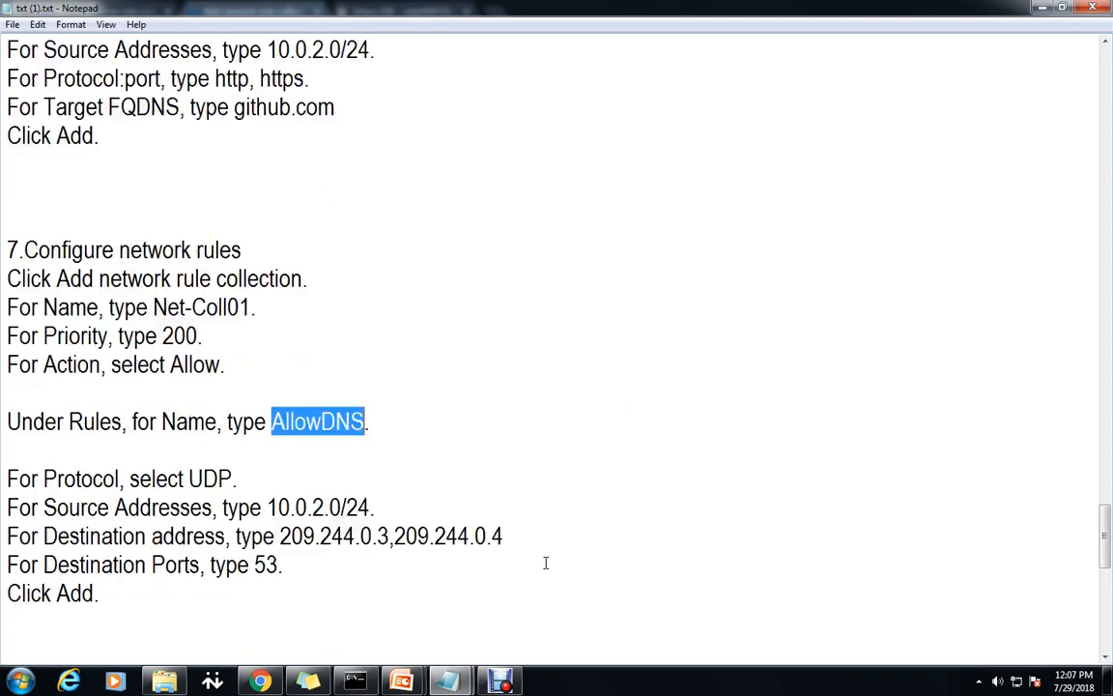
left_click_drag(281, 451, 502, 452)
key("ctrl+c")
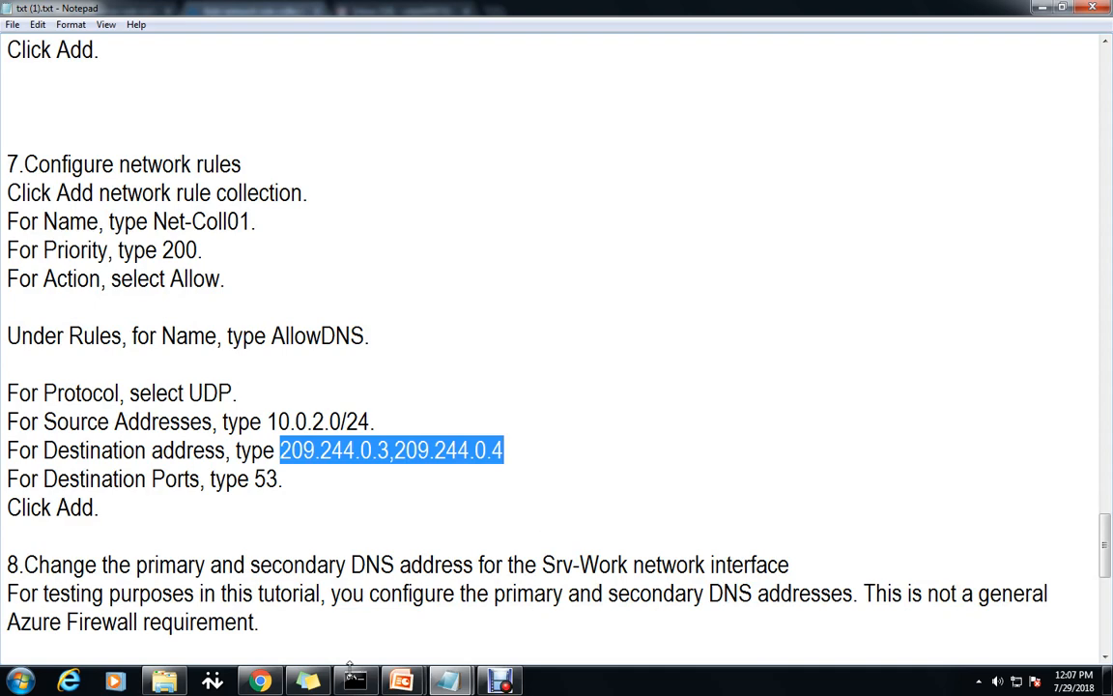
key("alt+Tab")
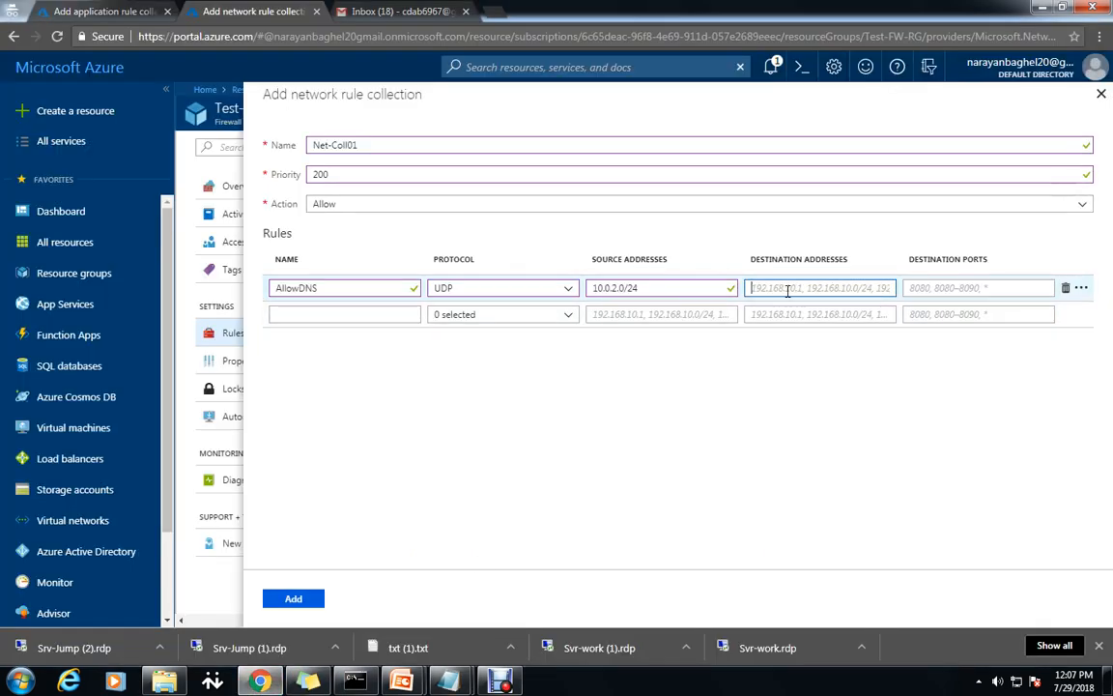
key("ctrl+v")
left_click(958, 288)
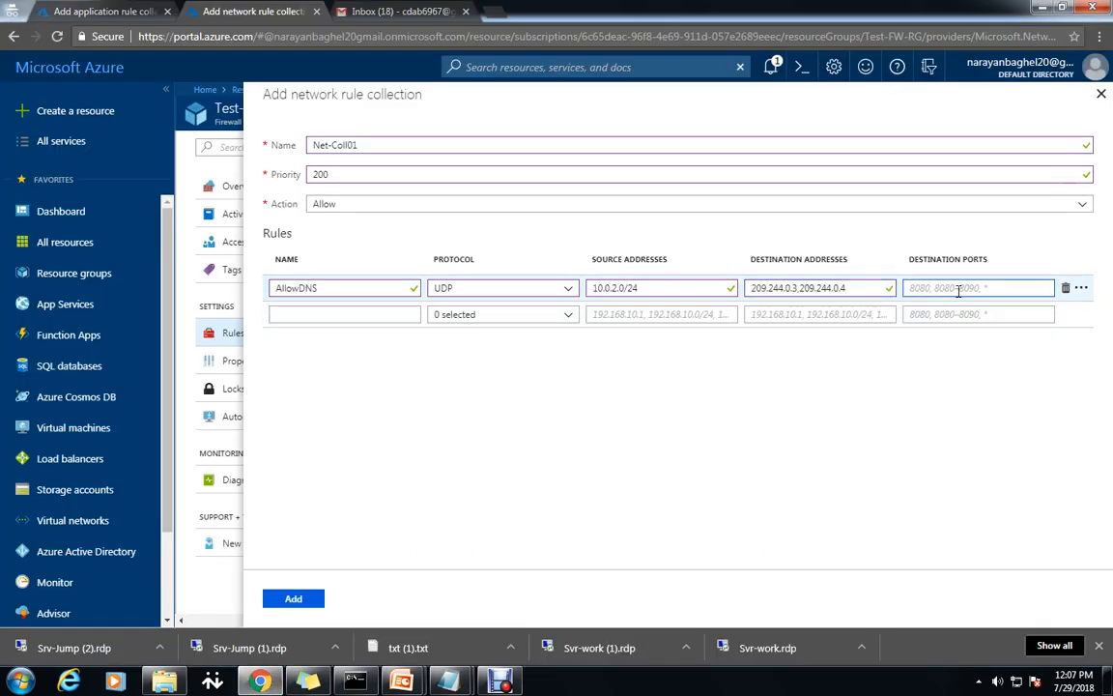
type("53")
left_click(681, 517)
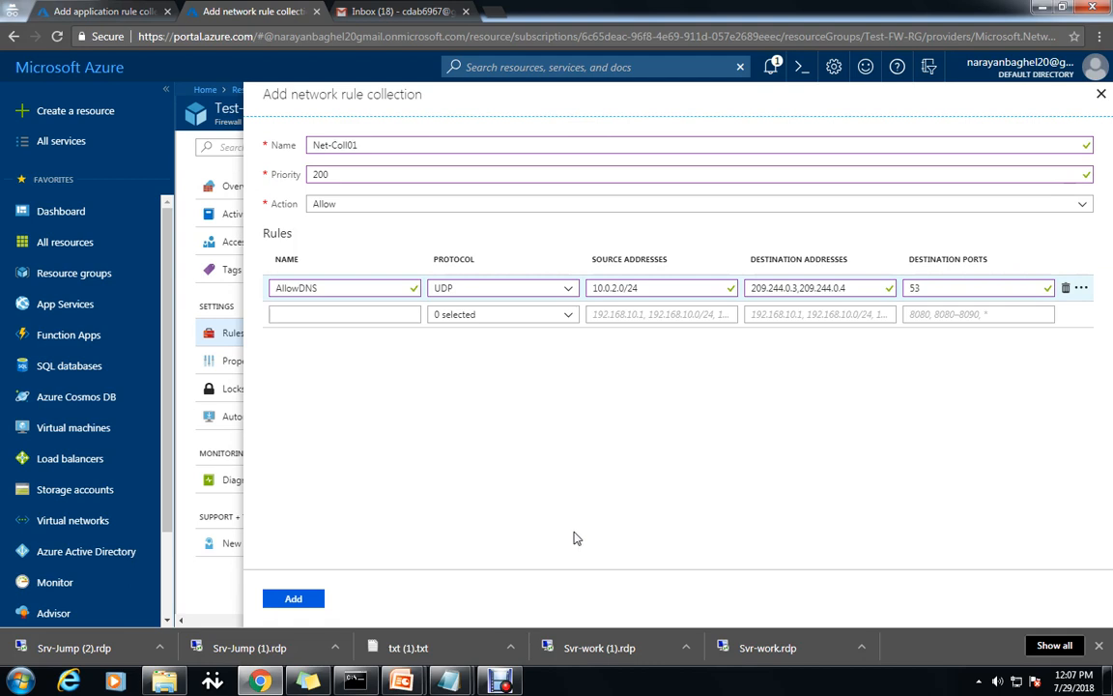
left_click(294, 599)
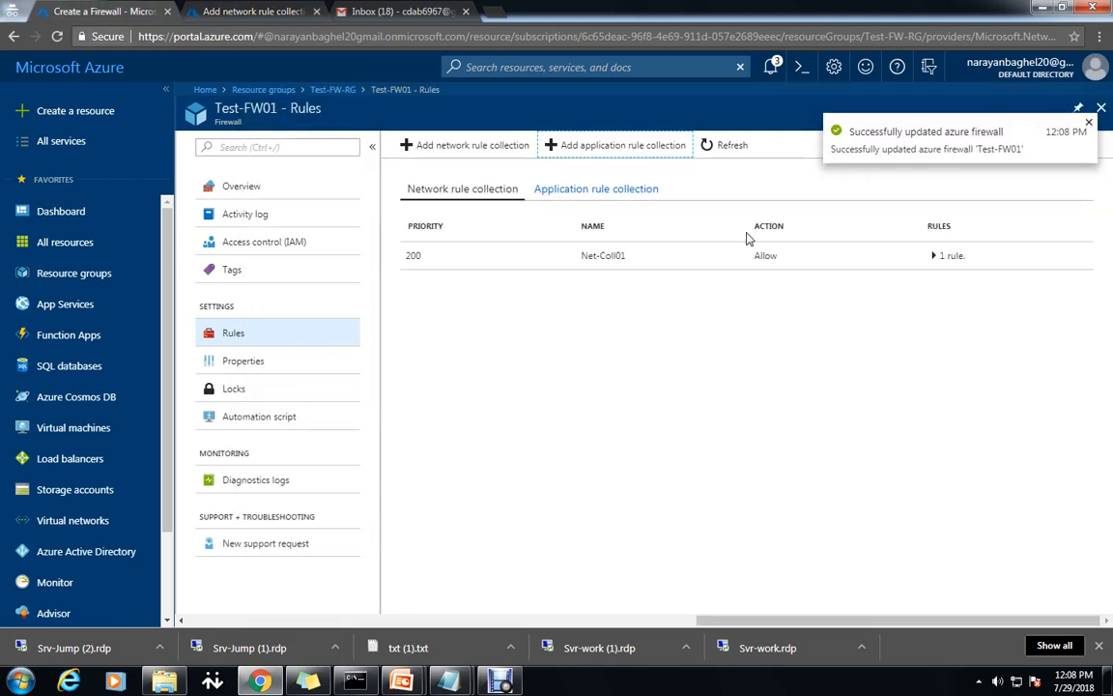
Refresh Test-FW01 to confirm Net-Coll01 and App-Coll01 are listed, then go to Resource groups.
left_click(732, 147)
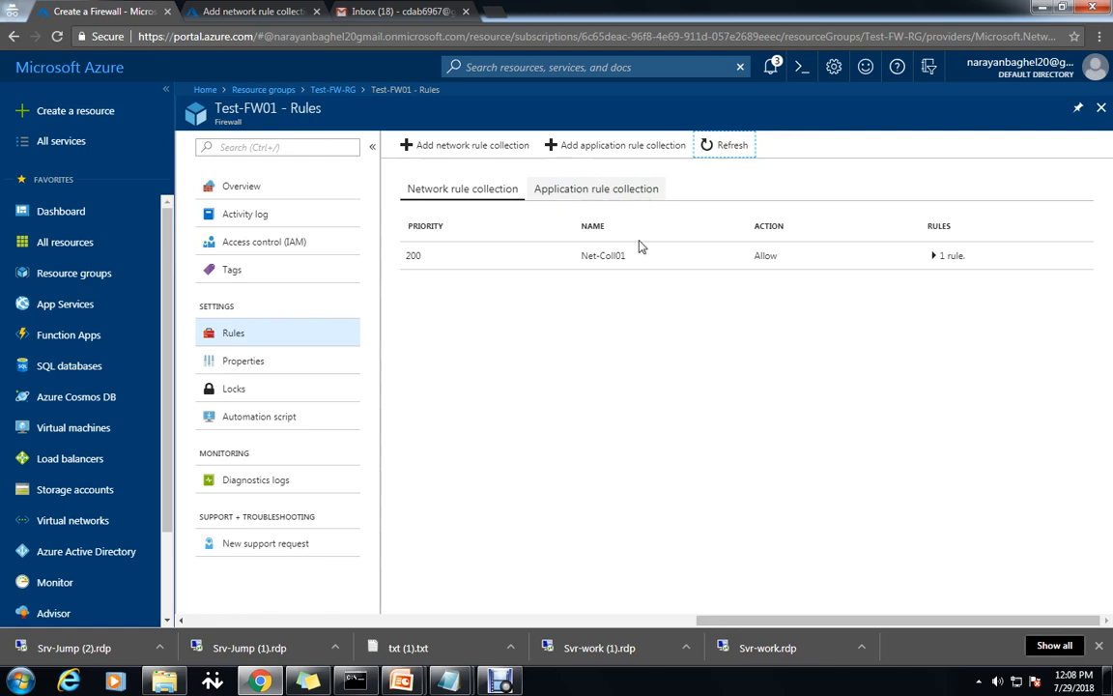
left_click(464, 191)
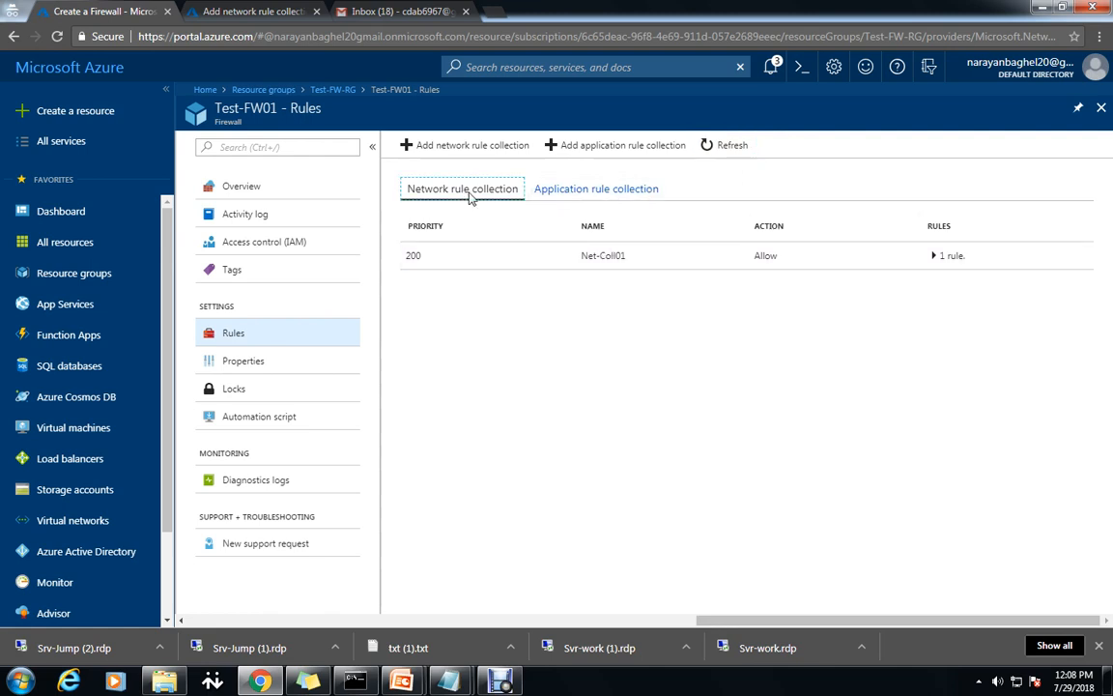
left_click(604, 189)
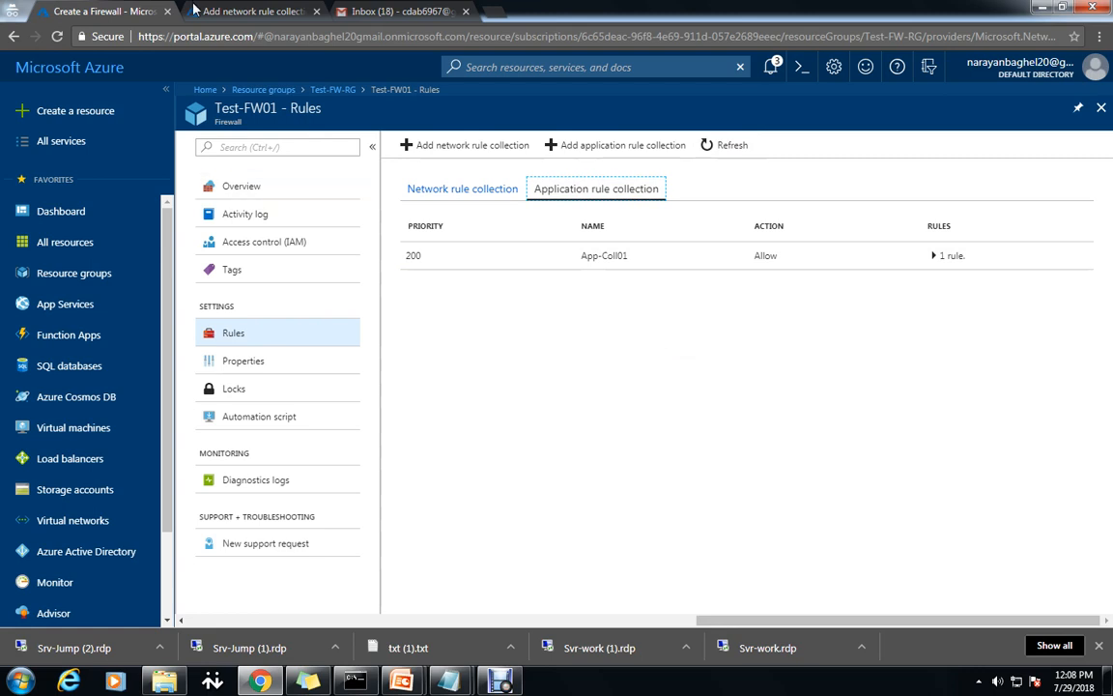
left_click(450, 682)
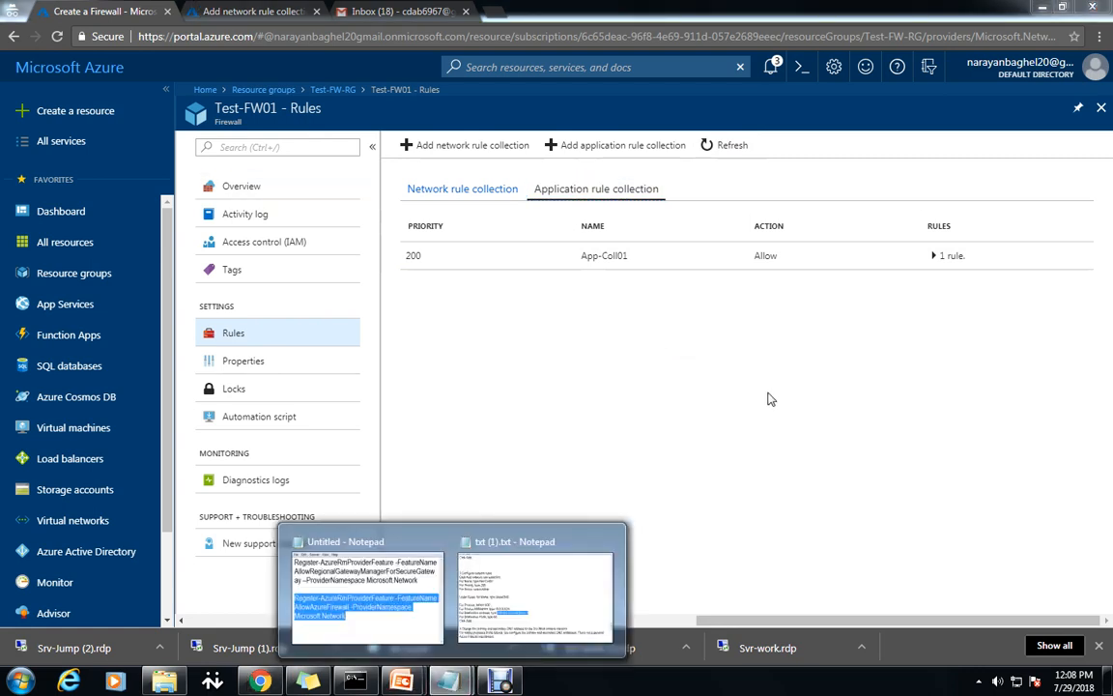
left_click(74, 273)
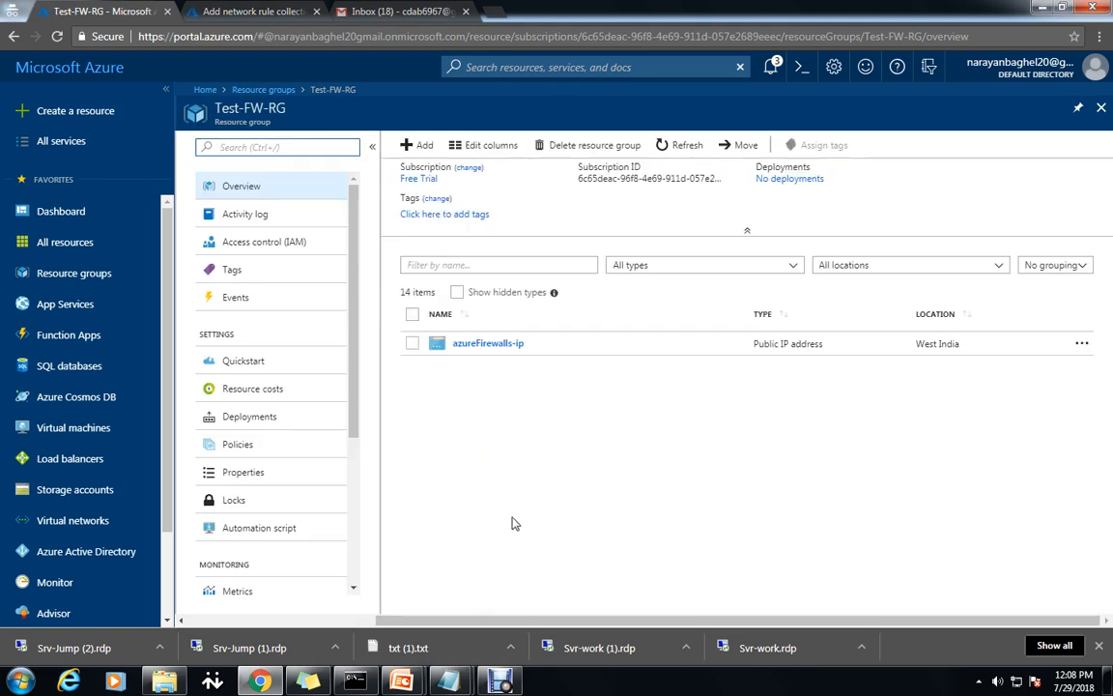
Give the svr-work89 network interface custom DNS servers 209.244.0.3 and 209.244.0.4 and save.
scroll(621, 596, "down", 2)
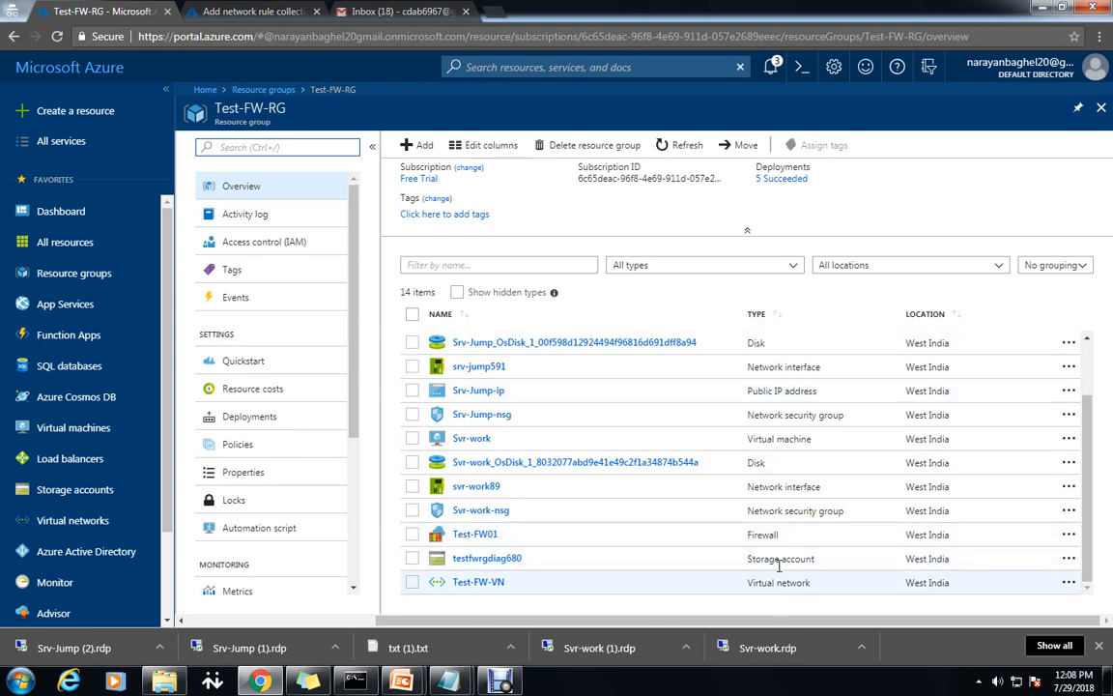
left_click(472, 488)
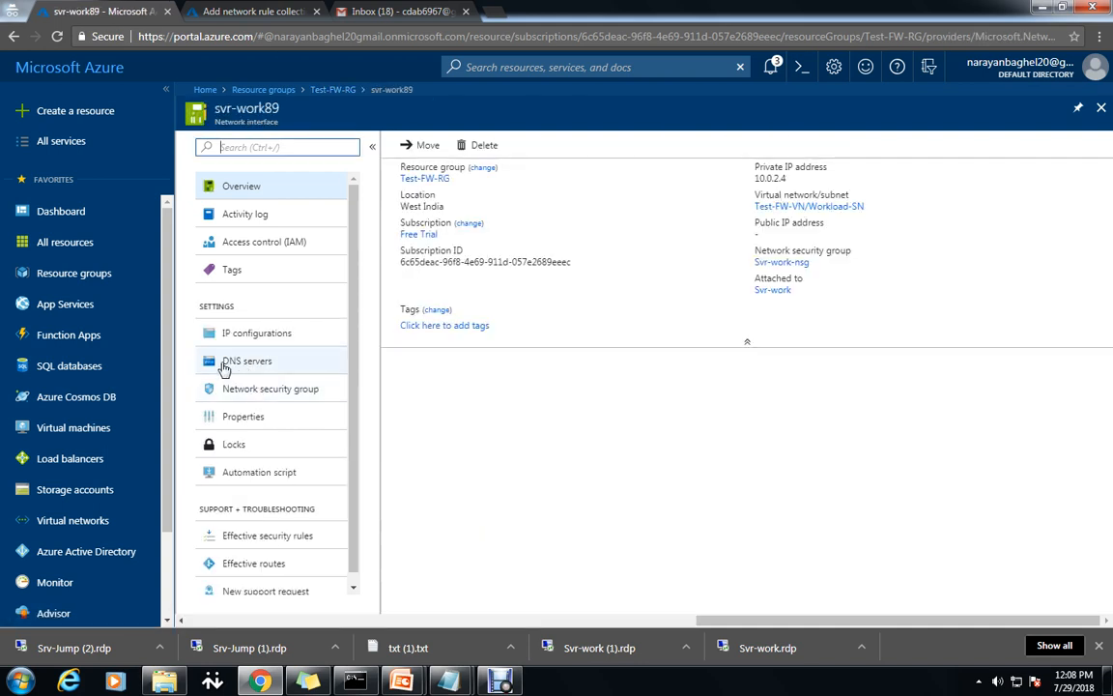
left_click(228, 364)
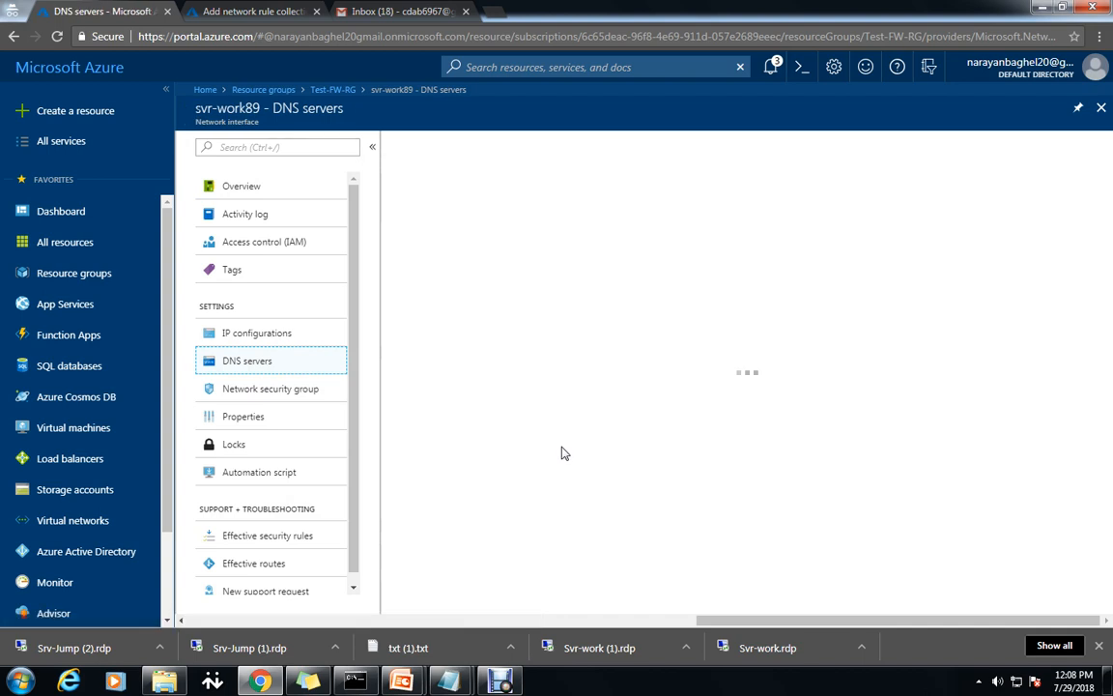
left_click(405, 204)
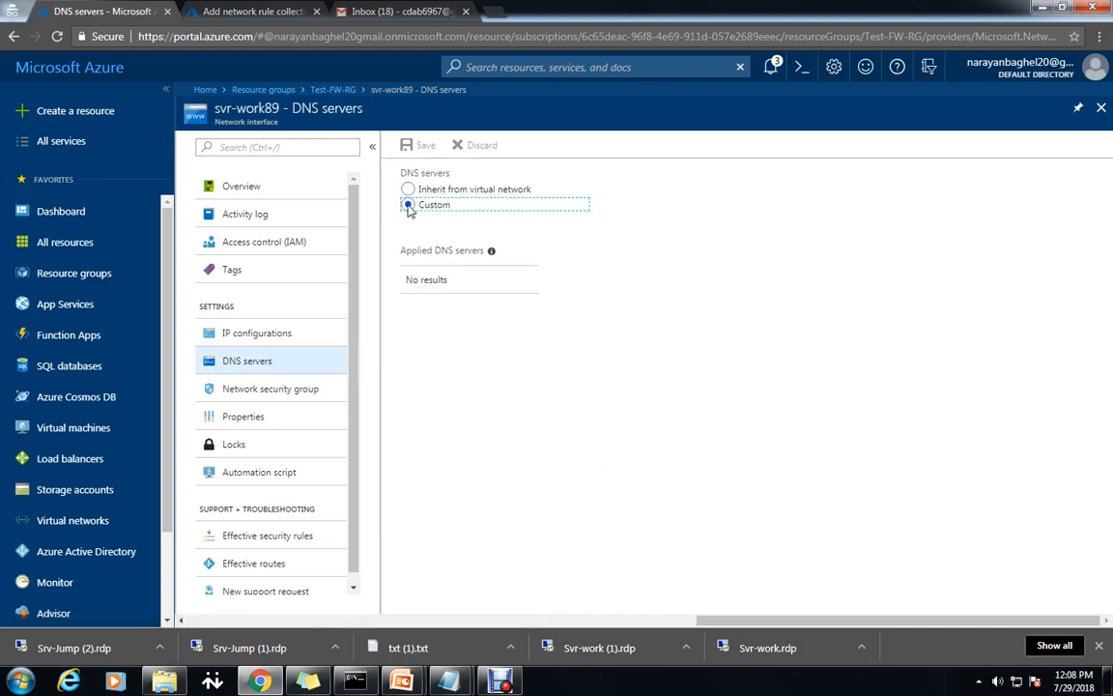
left_click(461, 292)
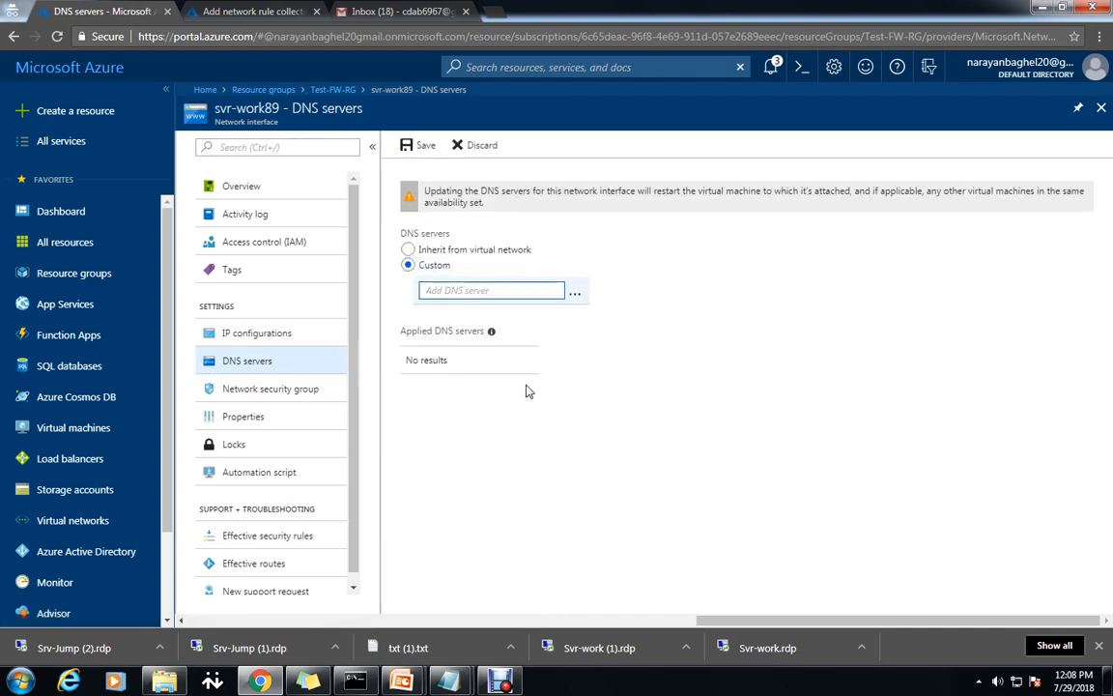
type("209.244.0.3,209.244.0.4")
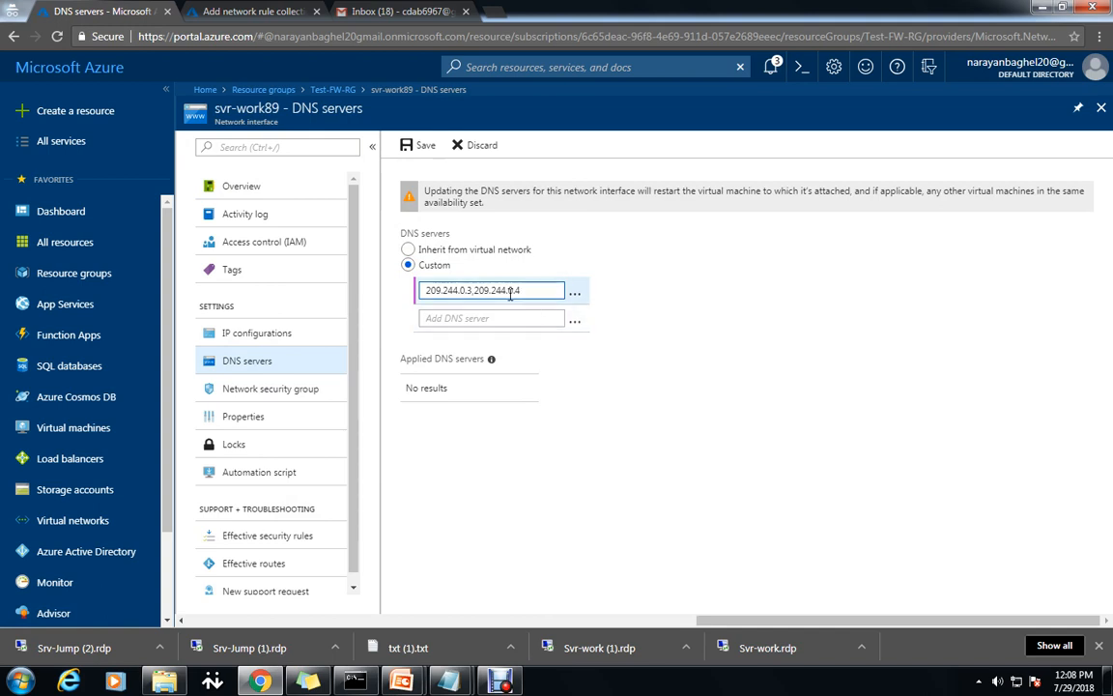
left_click_drag(520, 290, 475, 294)
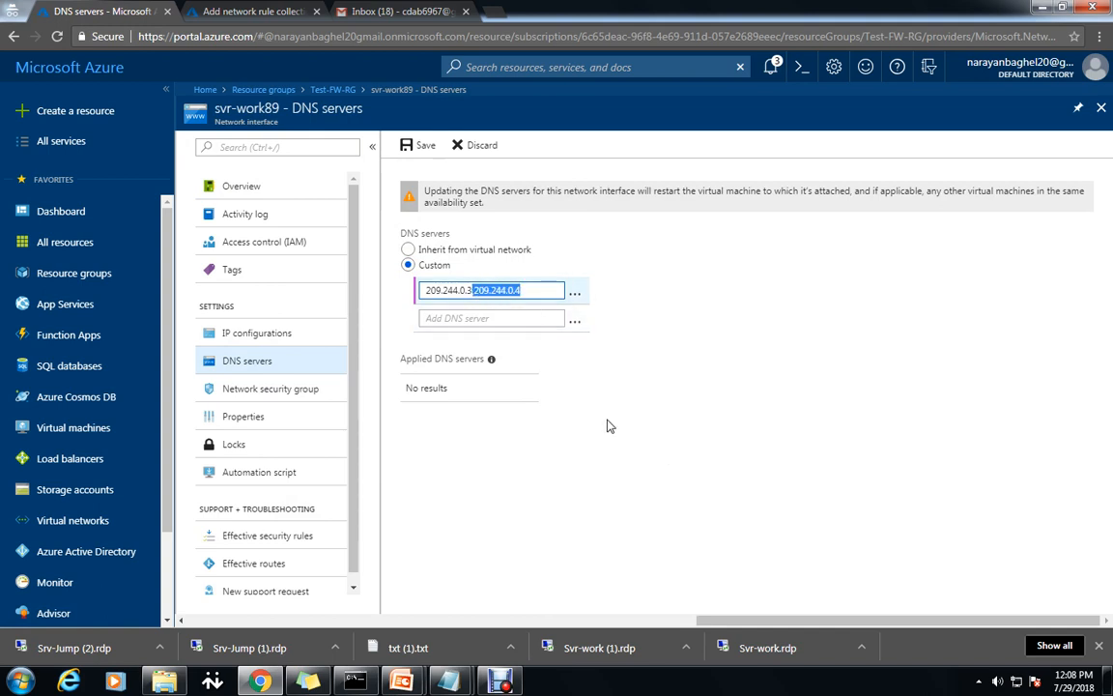
key("ctrl+x")
key("Tab")
key("ctrl+v")
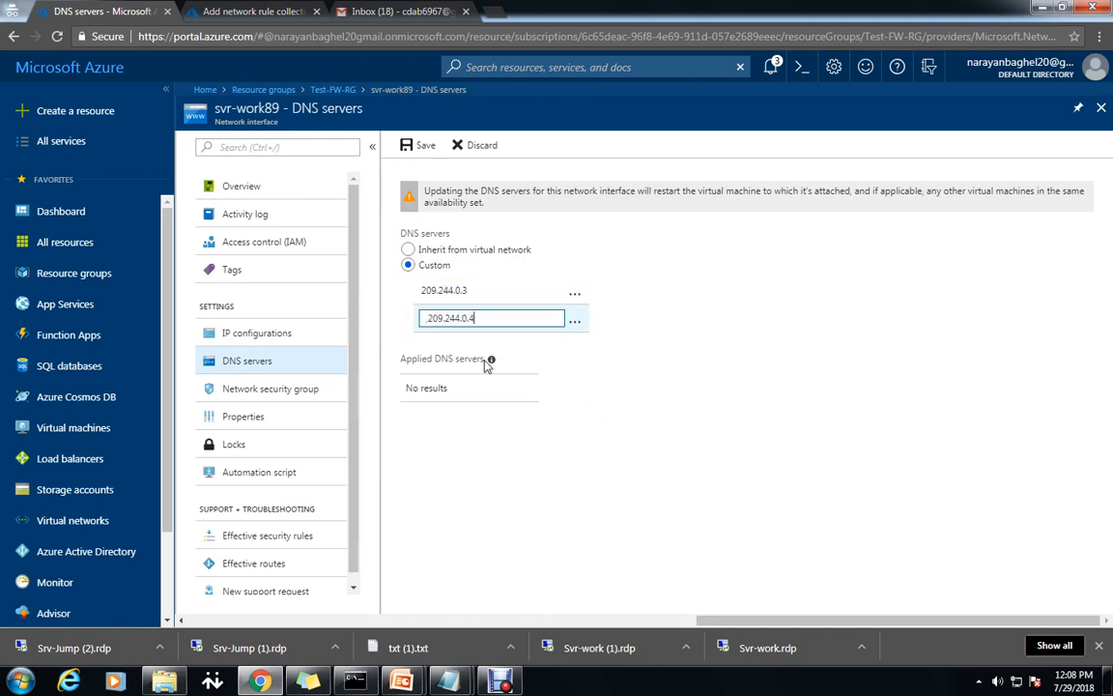
left_click(431, 319)
key("BackSpace")
key("BackSpace")
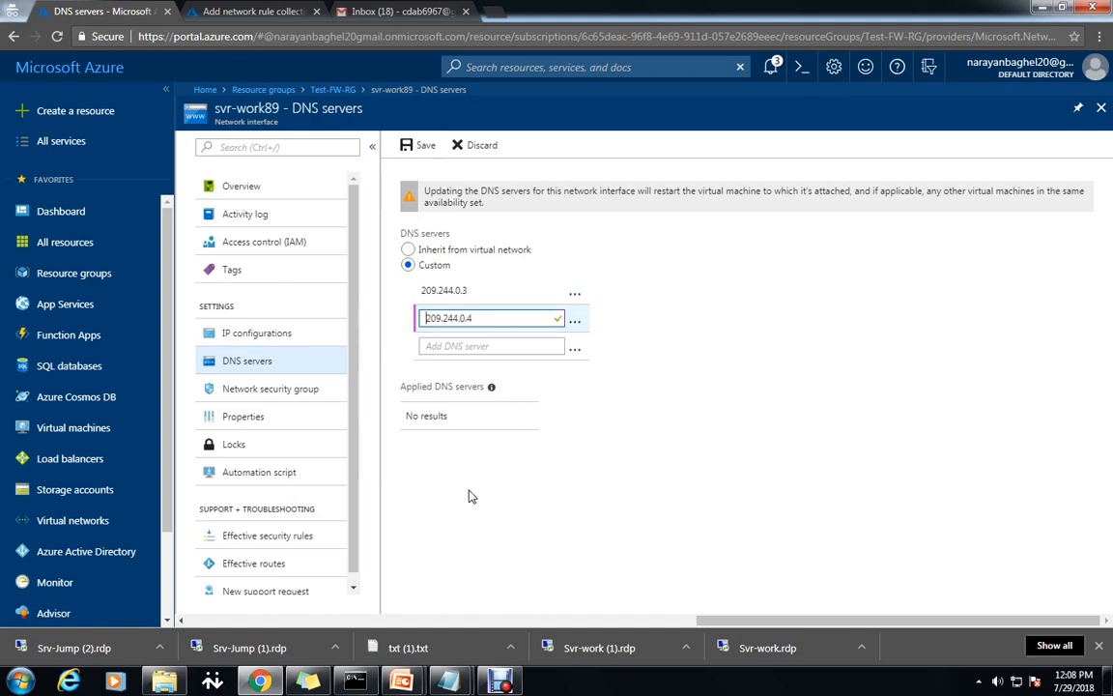
left_click(419, 153)
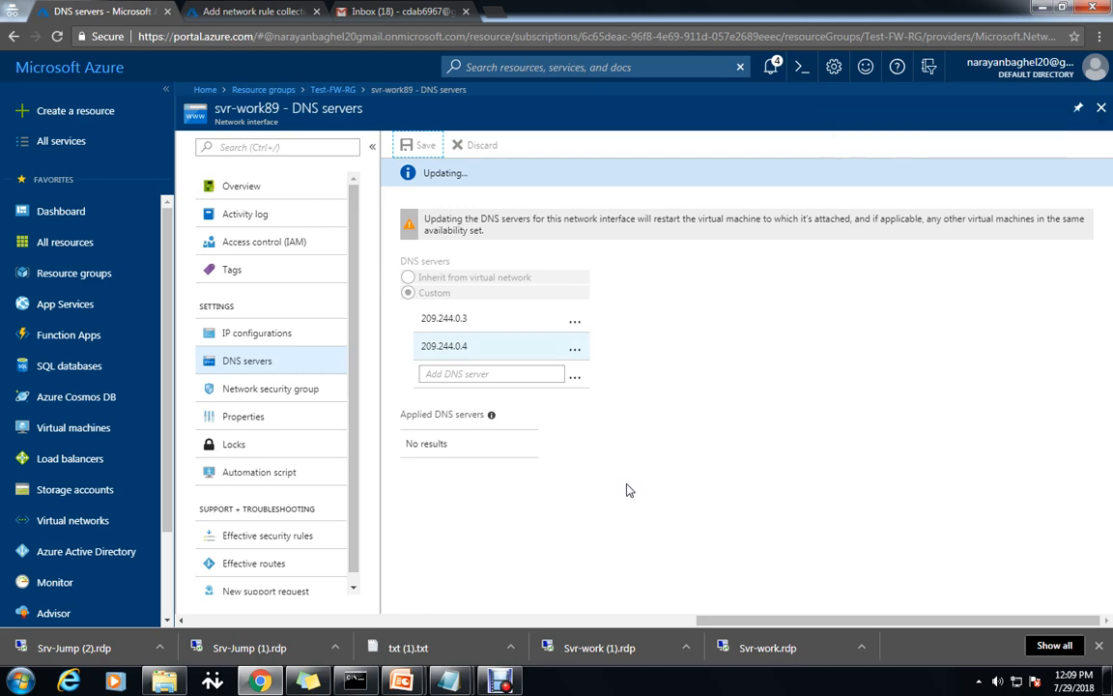
Check the tutorial notes, then return to the interface's DNS server settings.
mouse_move(451, 684)
left_click(475, 549)
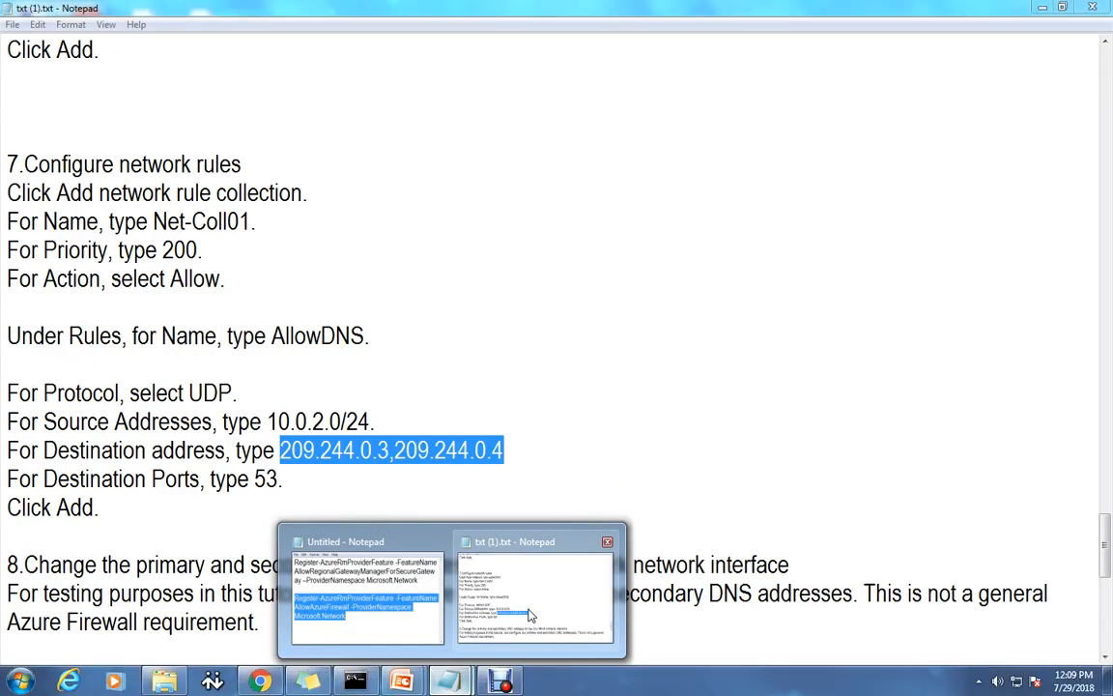
scroll(572, 555, "down", 4)
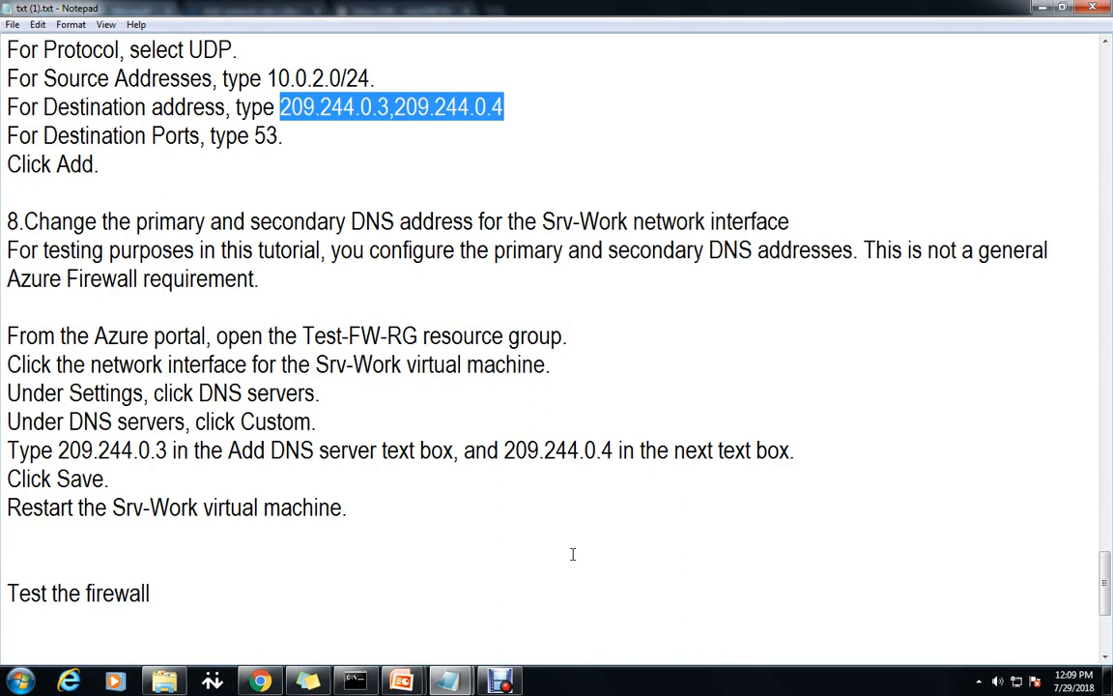
left_click(259, 681)
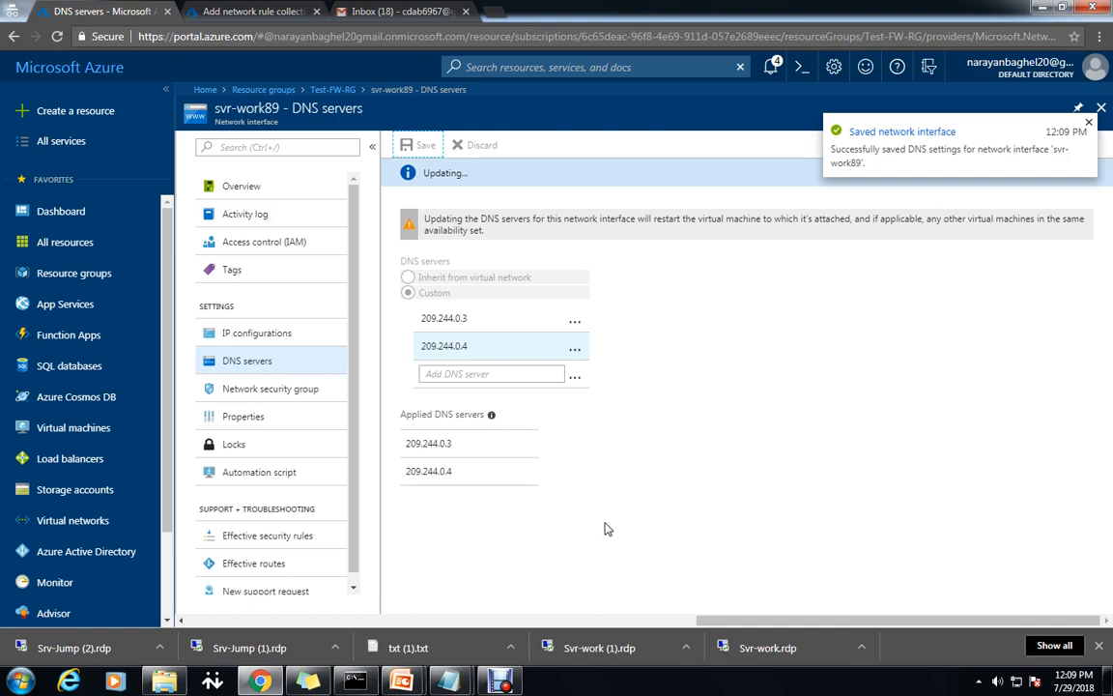
Restart the Svr-work virtual machine, then open Srv-Jump from the Virtual machines list.
left_click(56, 427)
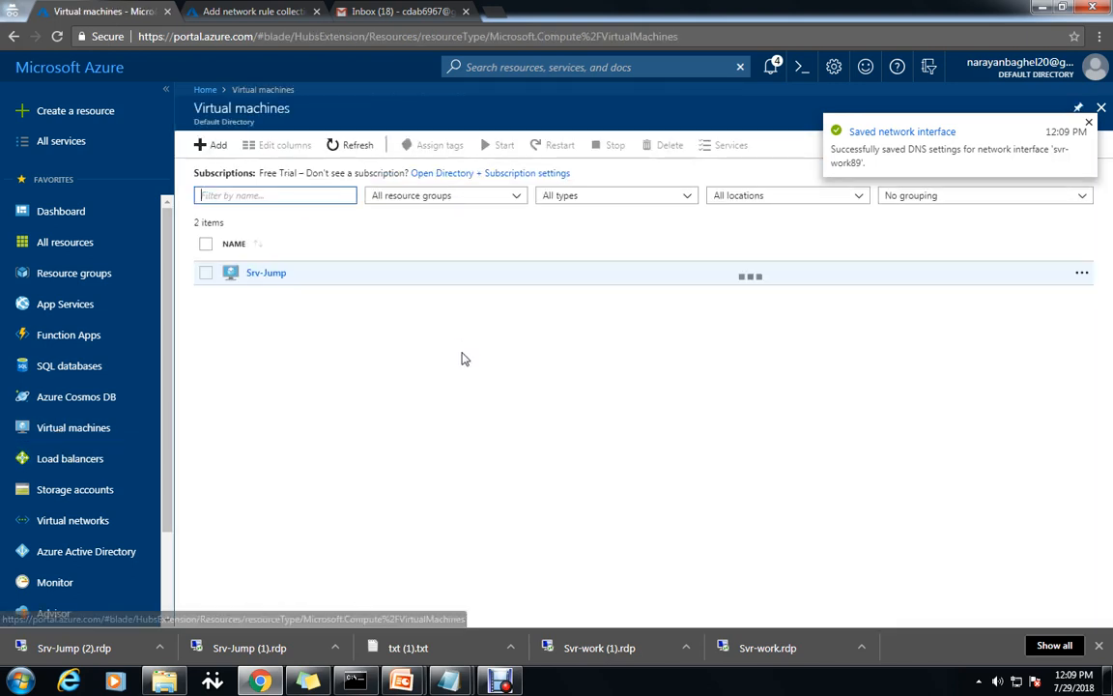
left_click(267, 299)
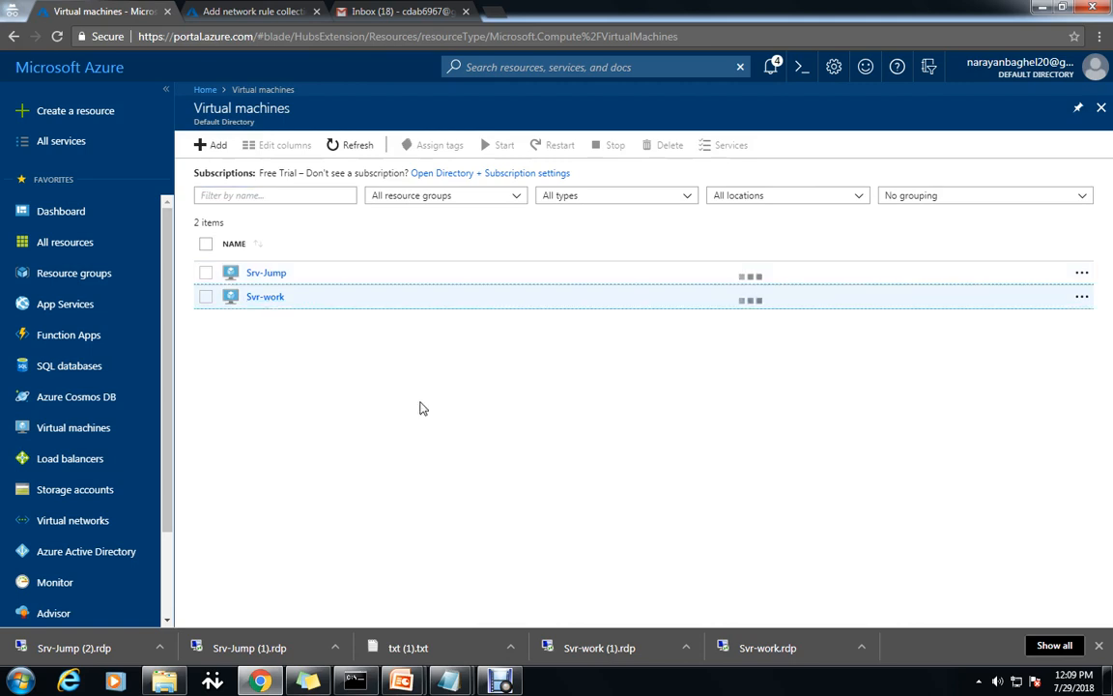
left_click(267, 299)
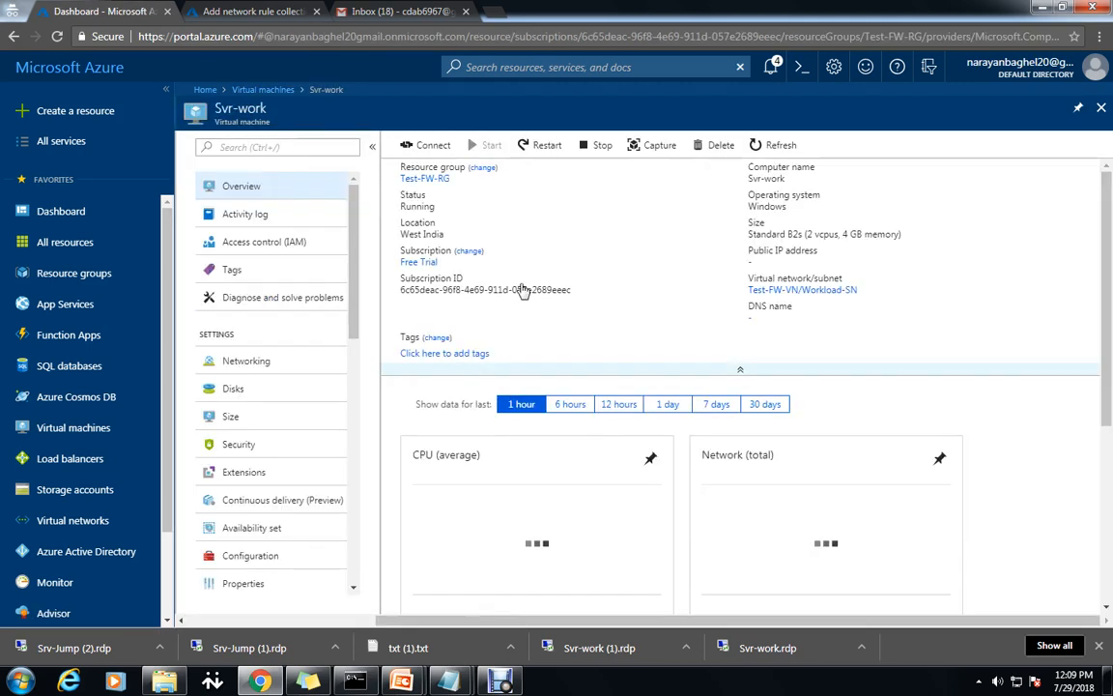
left_click(548, 150)
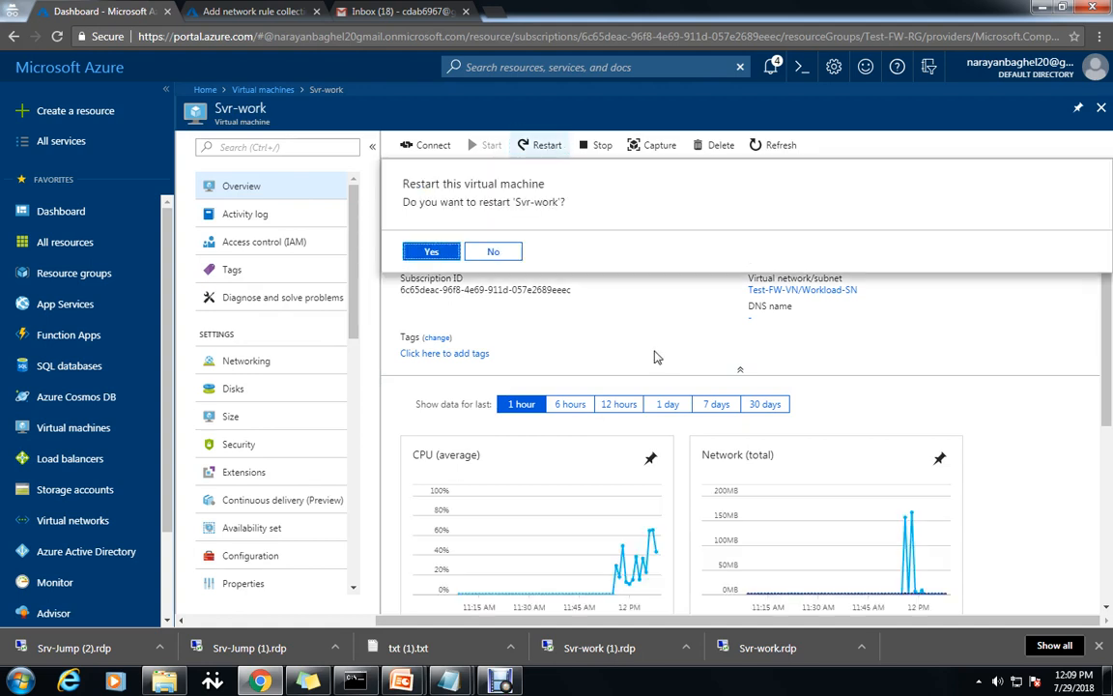
left_click(425, 252)
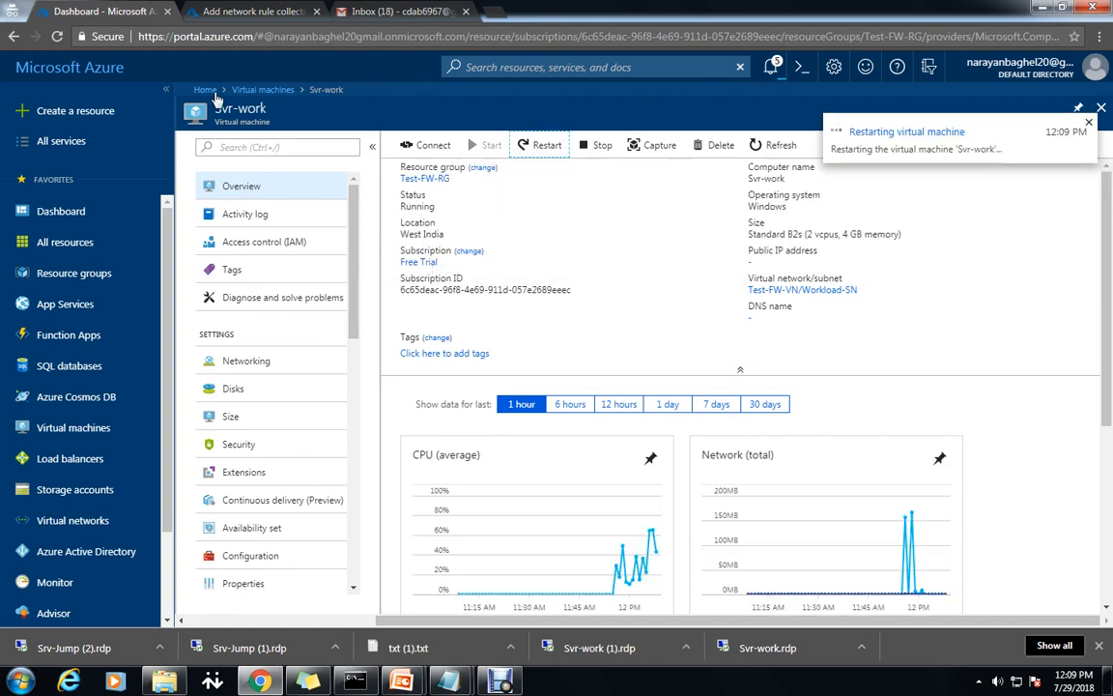
left_click(250, 92)
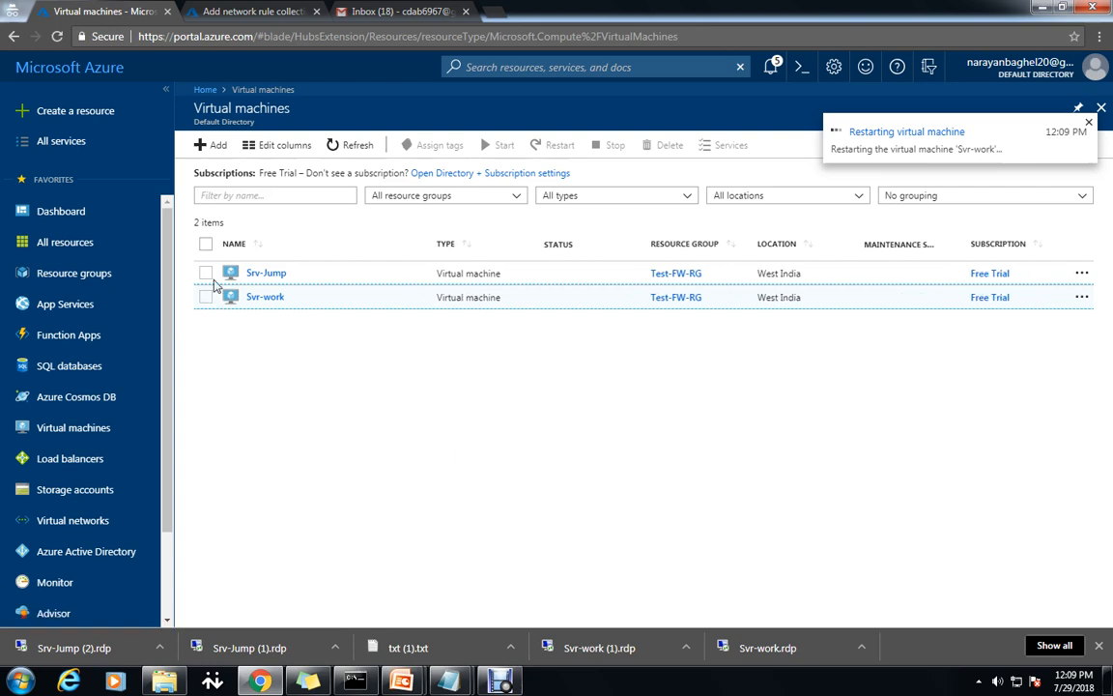
left_click(261, 277)
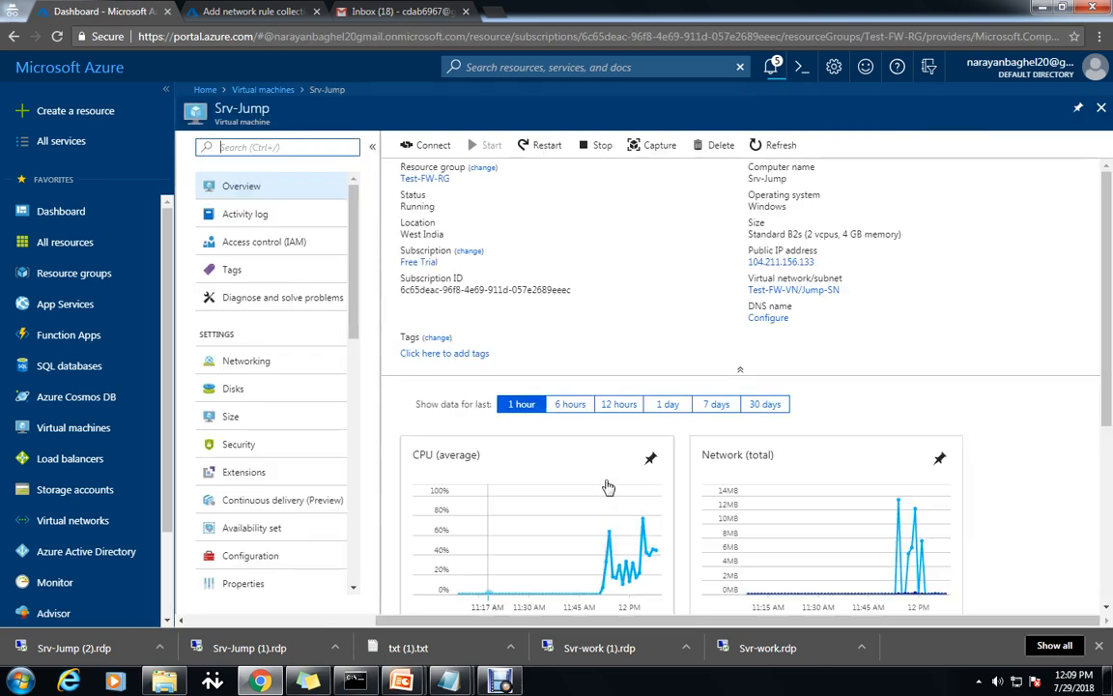
Connect to Srv-Jump via its downloaded RDP file, entering the login password and accepting the certificate.
left_click(432, 148)
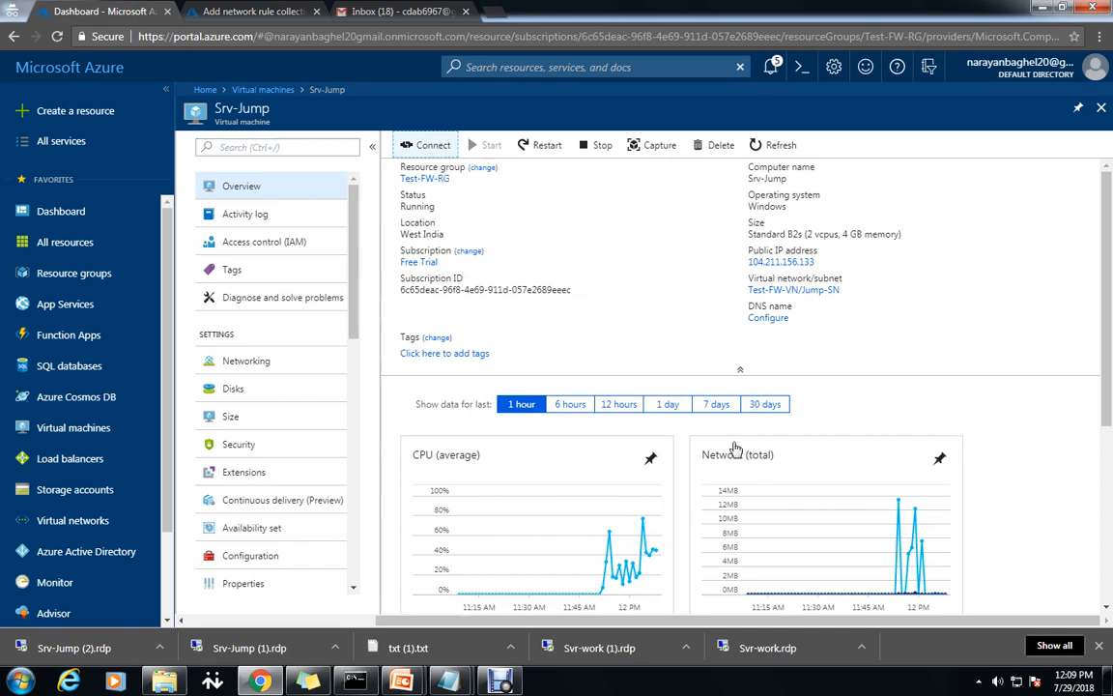
left_click(850, 292)
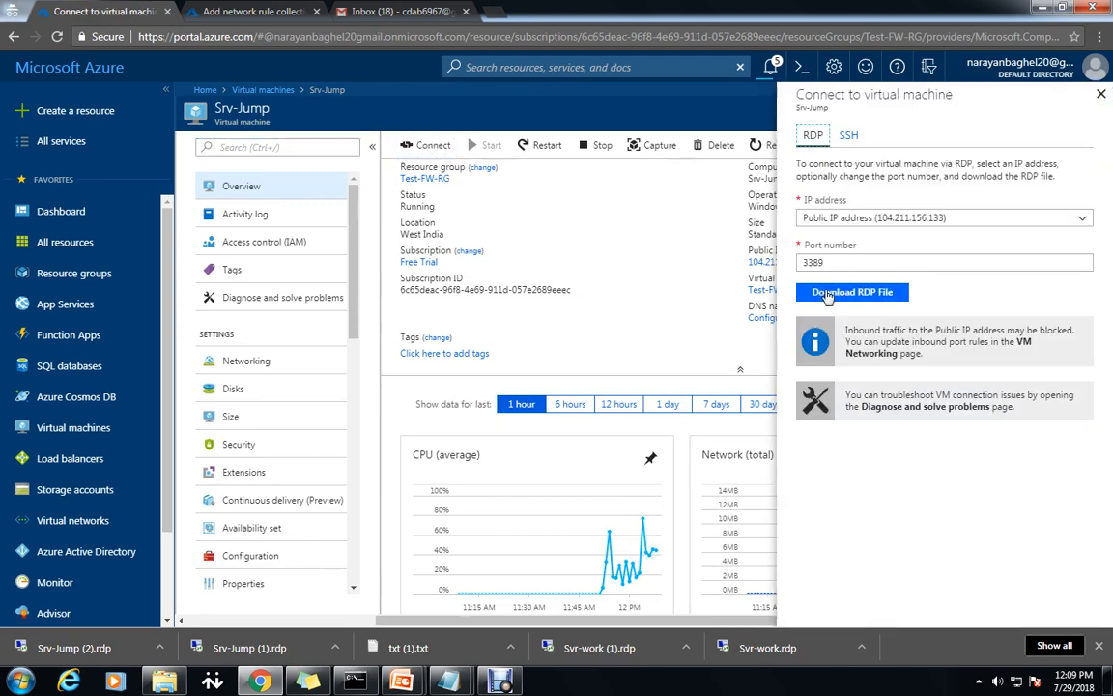
left_click(149, 648)
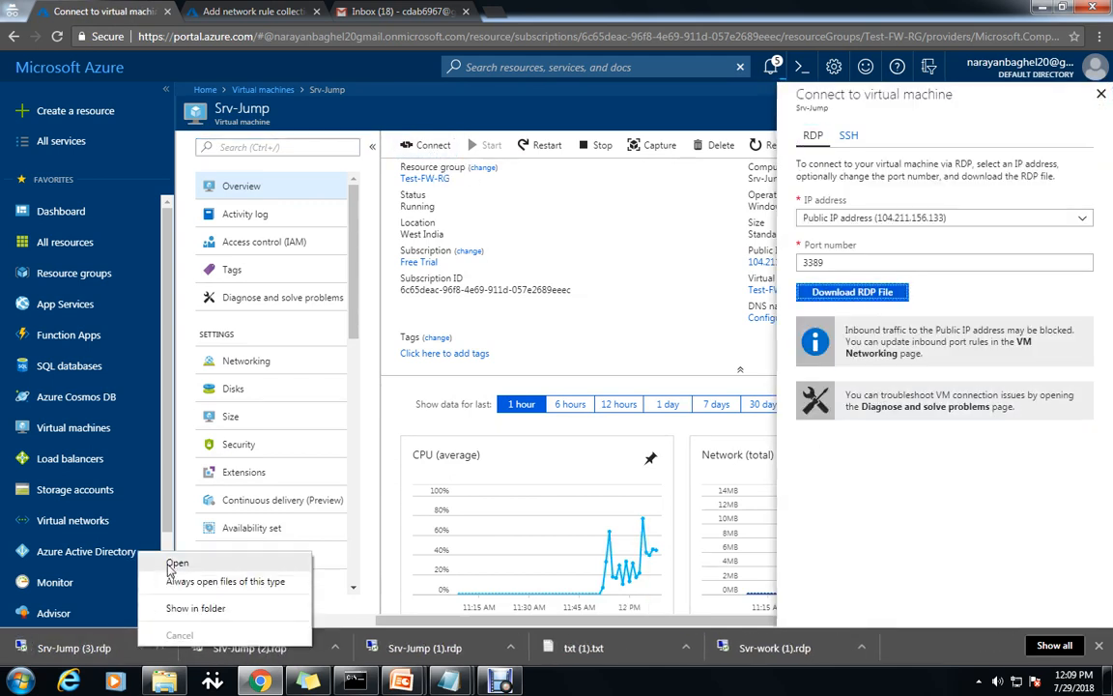
left_click(174, 561)
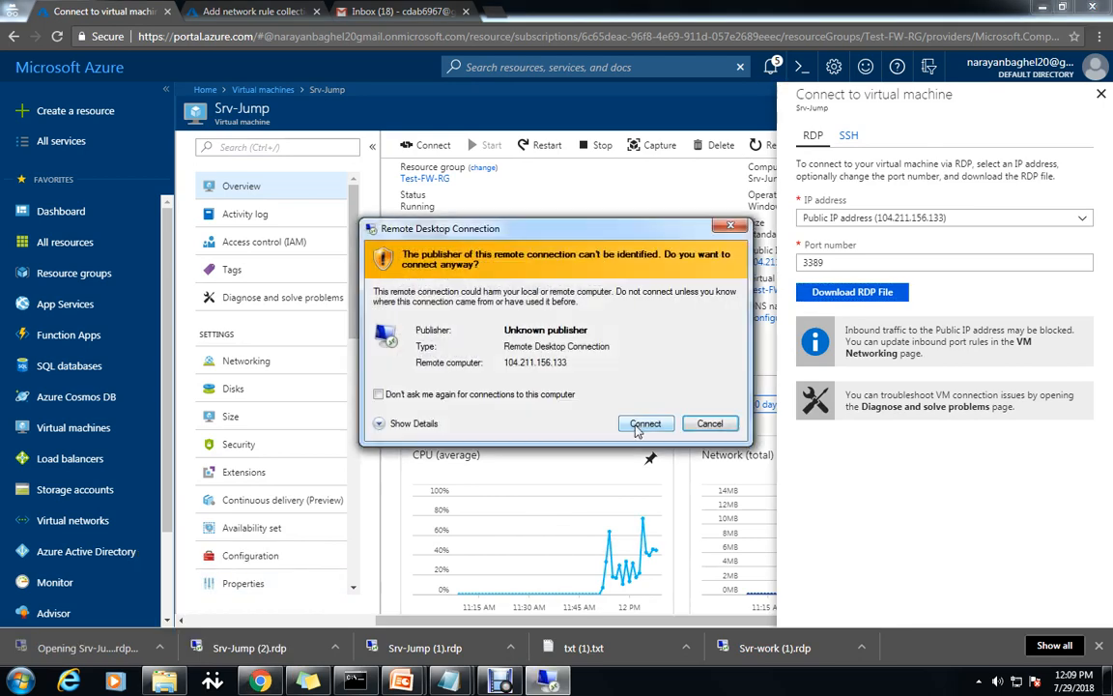
left_click(639, 425)
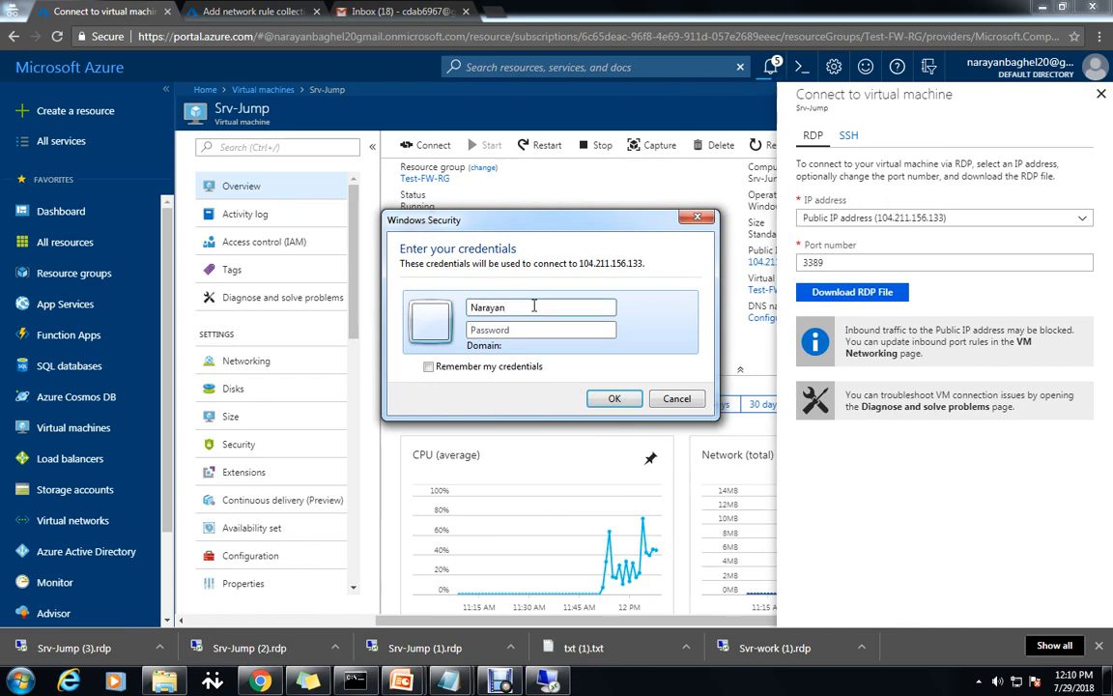
type("••")
left_click(607, 397)
left_click(624, 464)
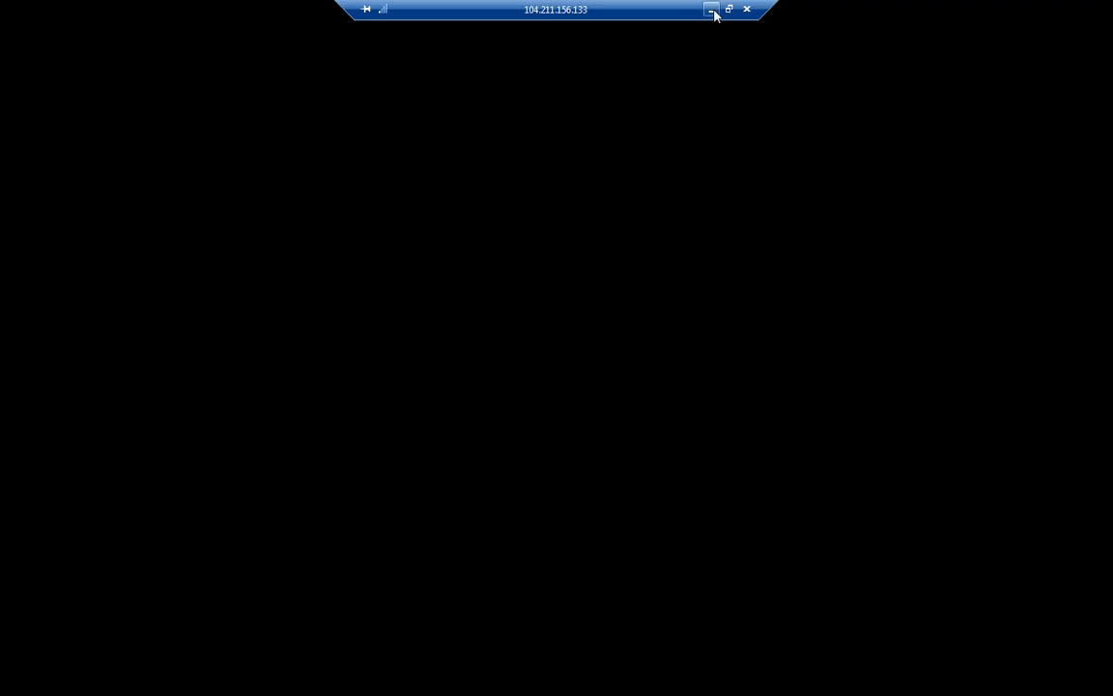
left_click(712, 9)
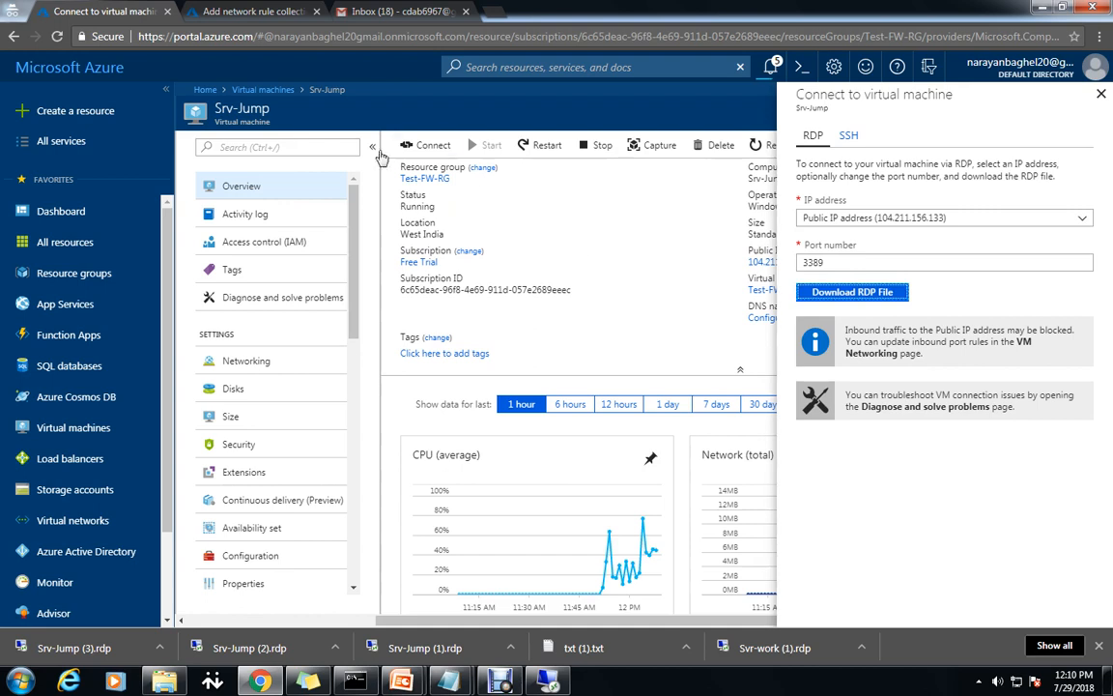
left_click(271, 92)
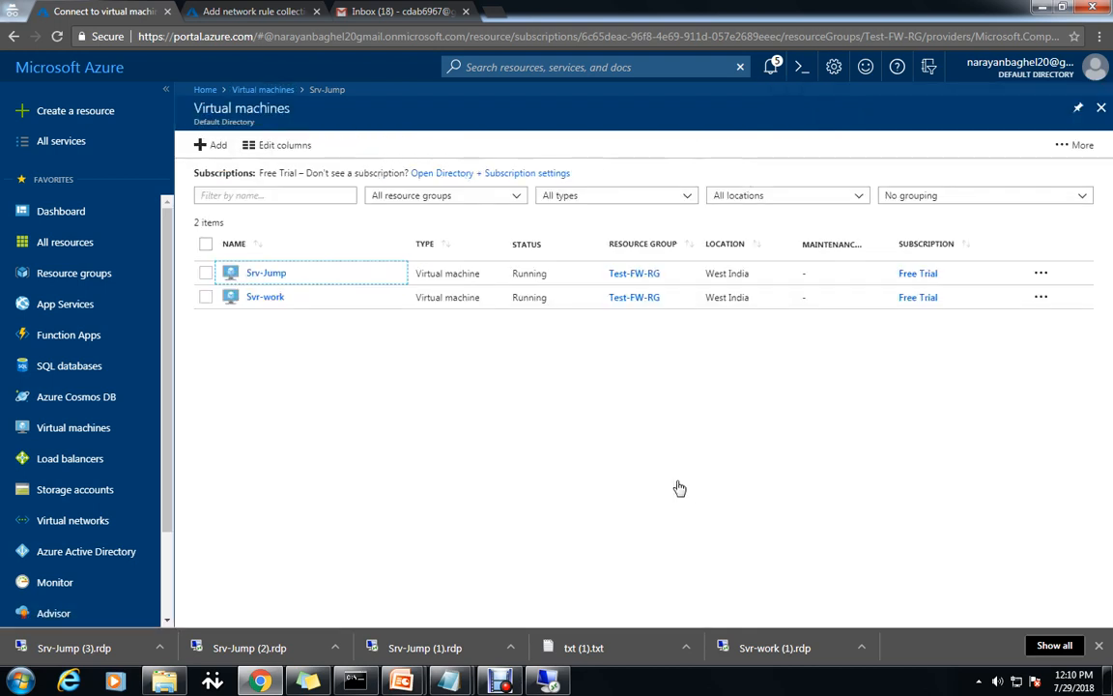
Download Svr-work's RDP file and connect past the security warning.
left_click(264, 297)
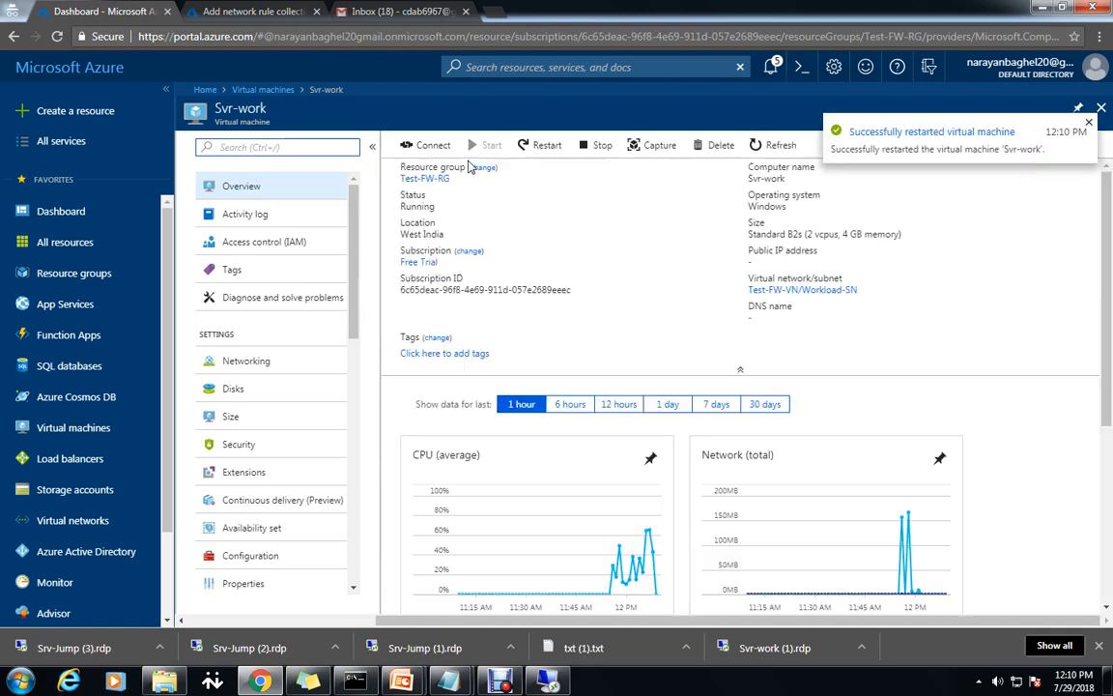
left_click(427, 145)
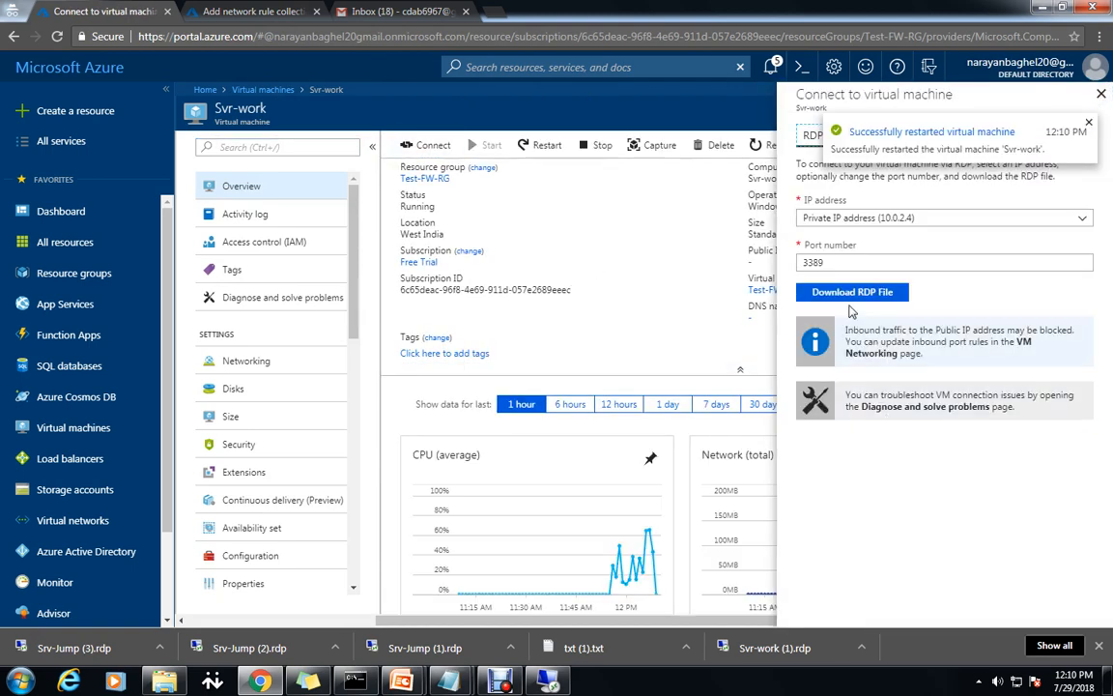
left_click(852, 292)
left_click(73, 647)
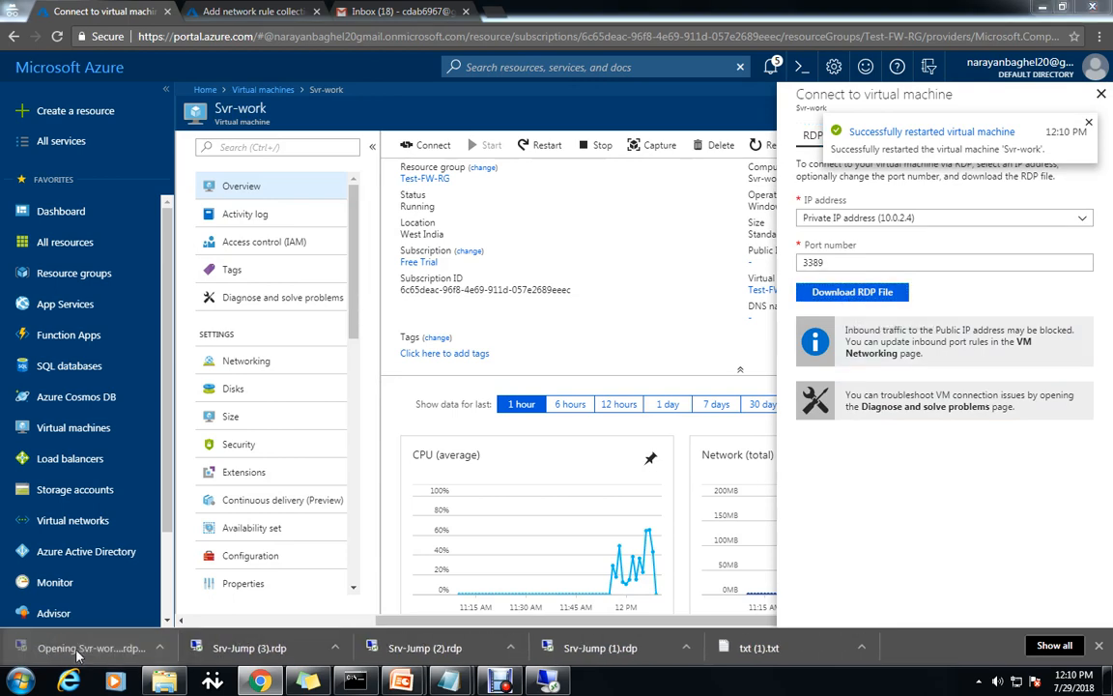
left_click(644, 422)
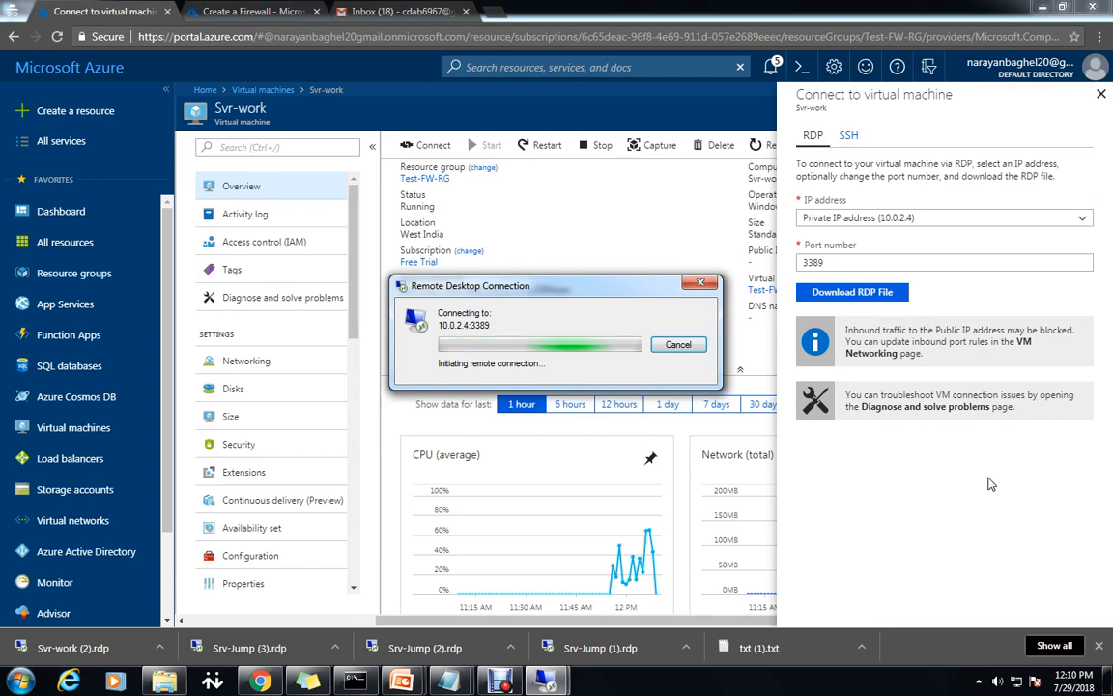
Minimise the Srv-Jump session and dismiss the Remote Desktop connection failure error.
mouse_move(545, 681)
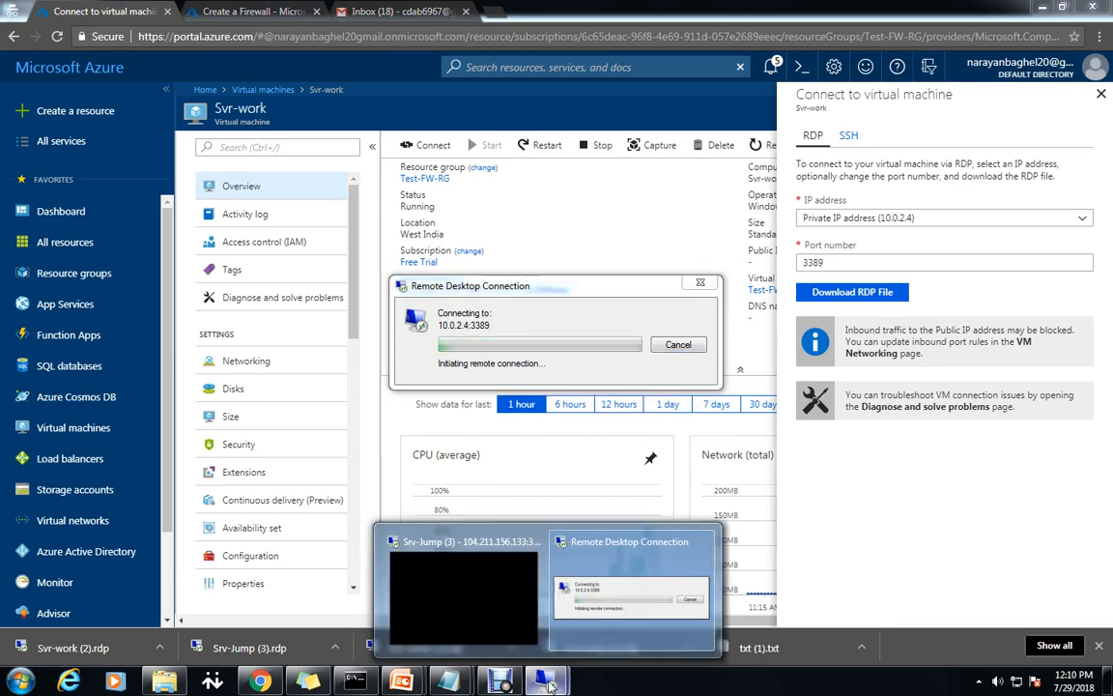
left_click(475, 558)
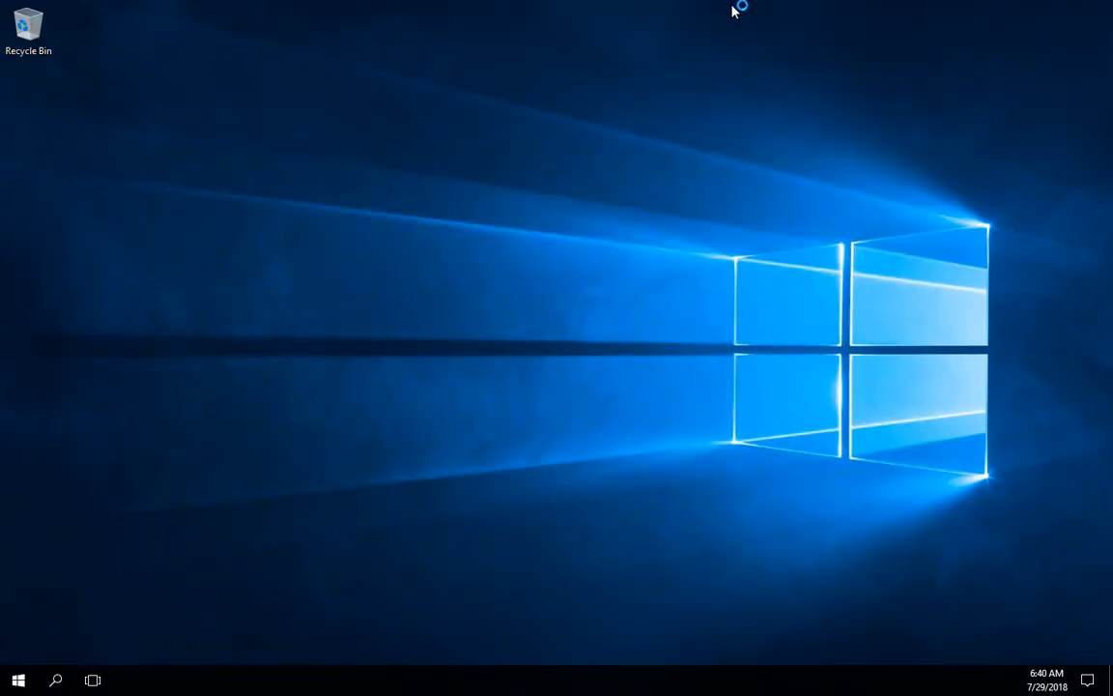
mouse_move(660, 8)
left_click(713, 9)
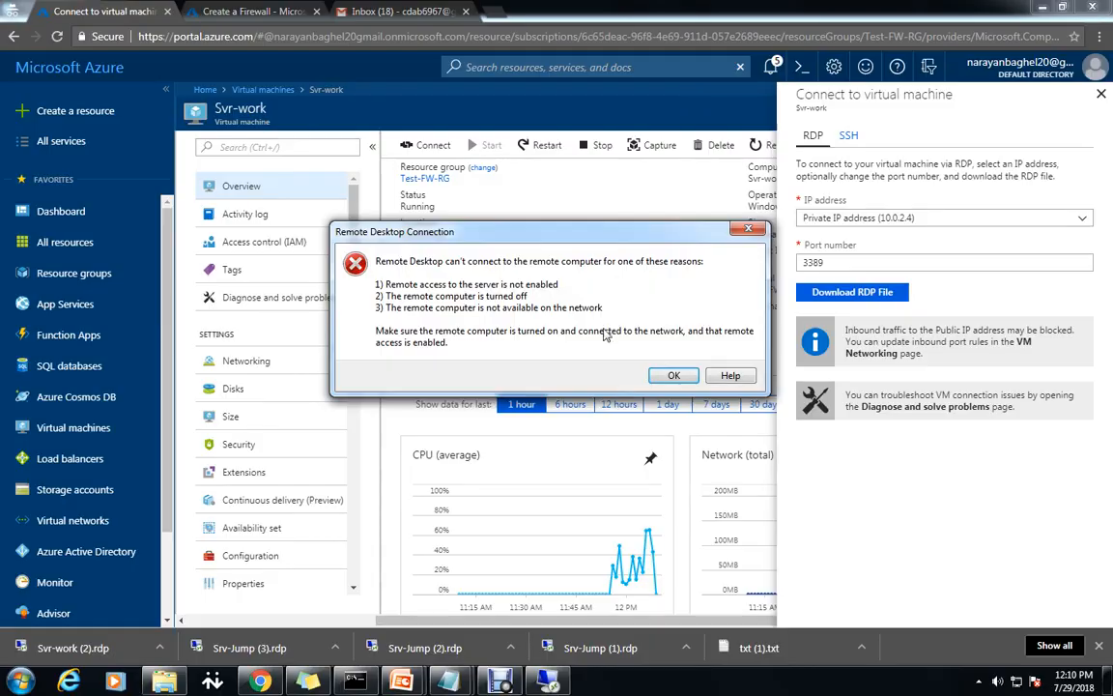
left_click(672, 376)
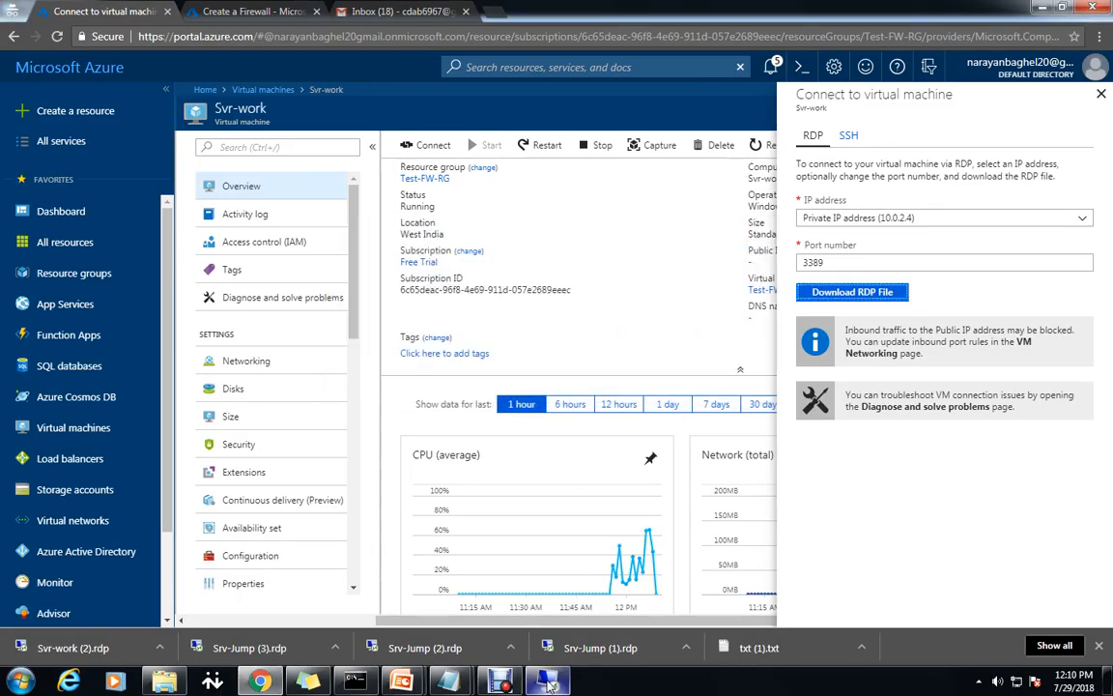
In the Srv-Jump session, allow network discovery and search for mstsc, then minimise it.
left_click(547, 681)
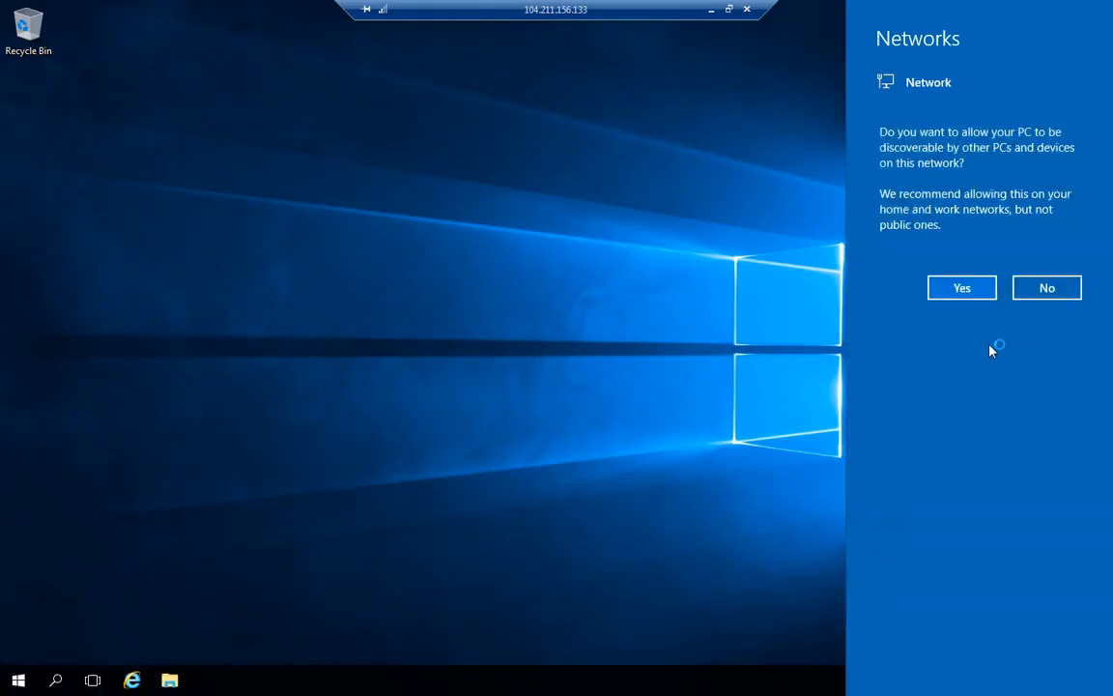
left_click(952, 293)
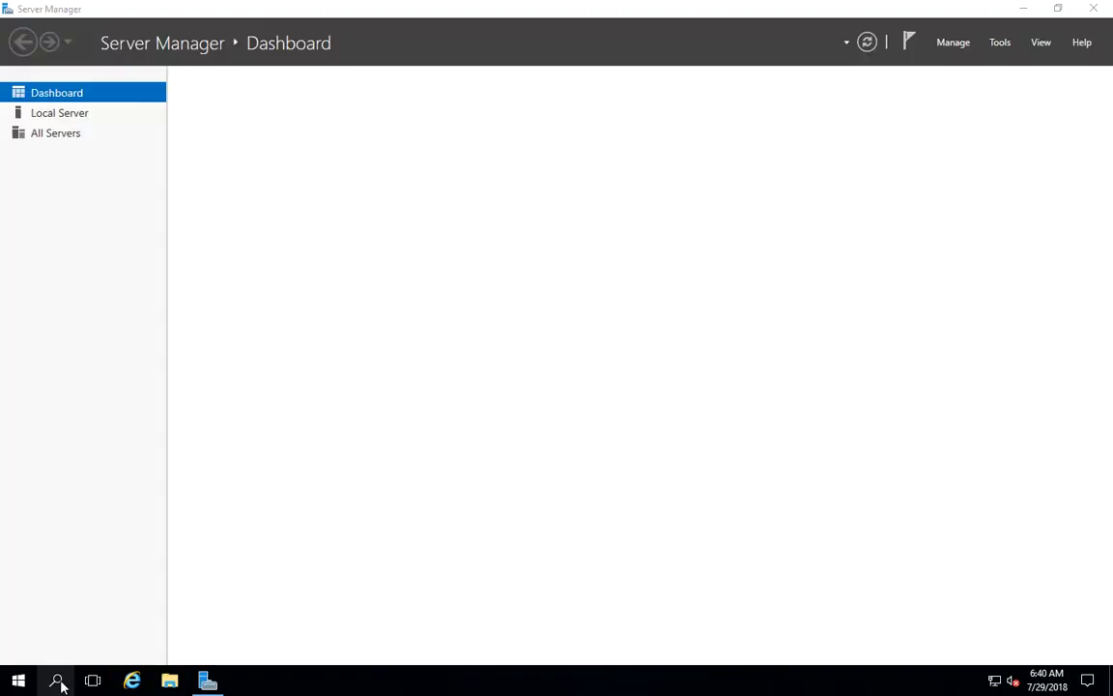
left_click(55, 680)
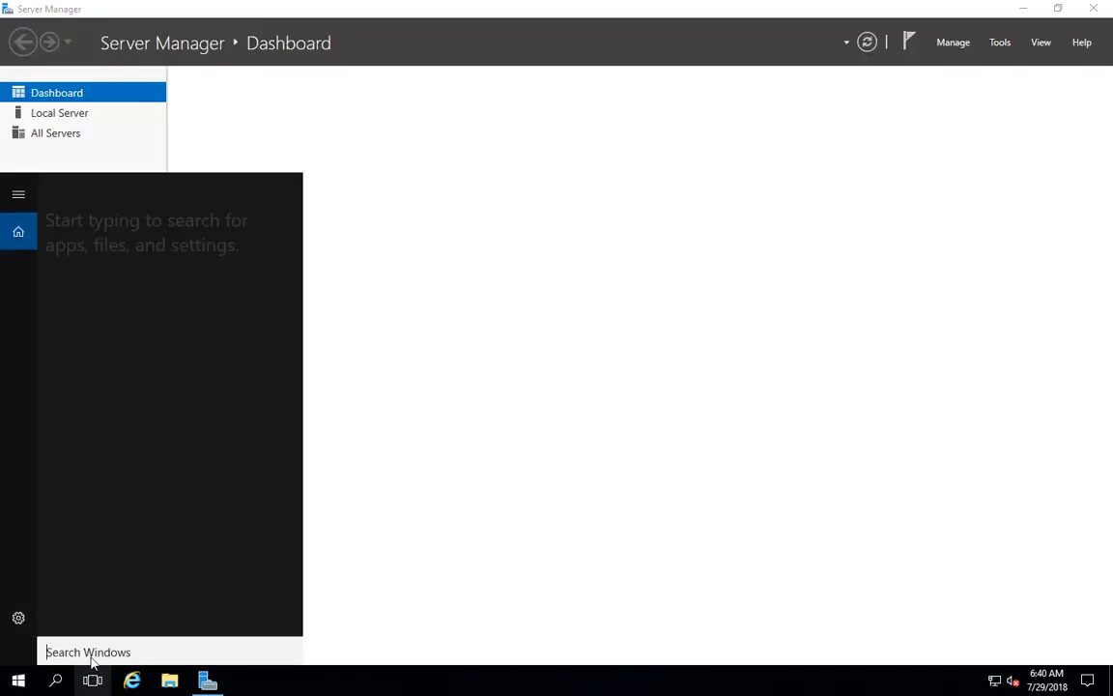
type("m")
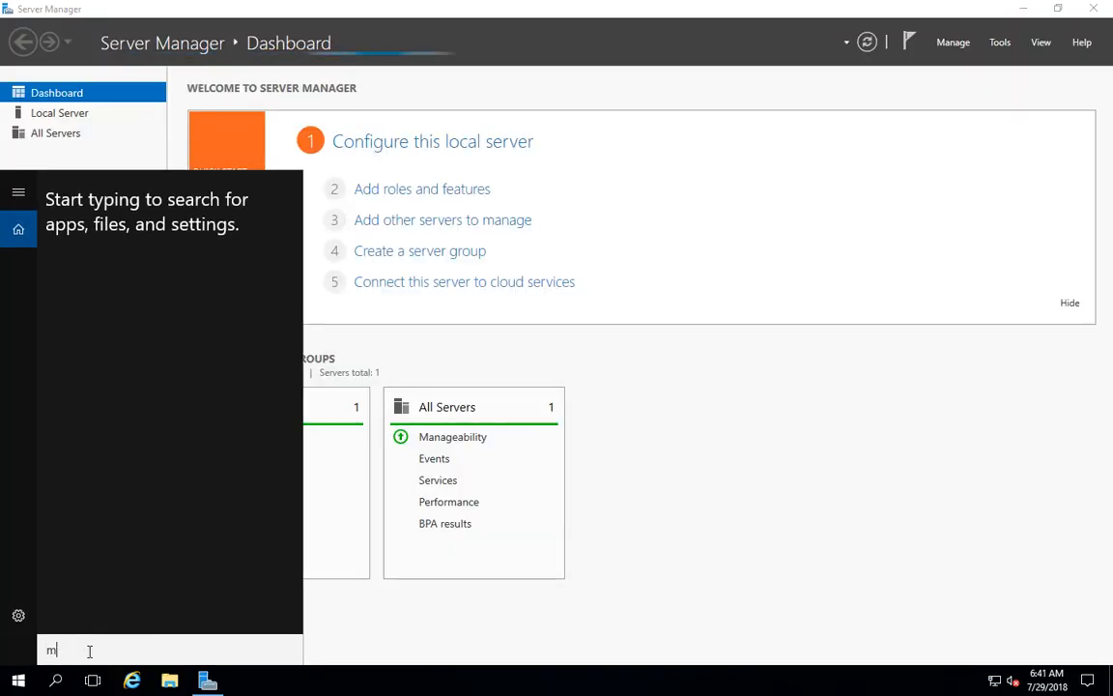
type("s")
mouse_move(646, 8)
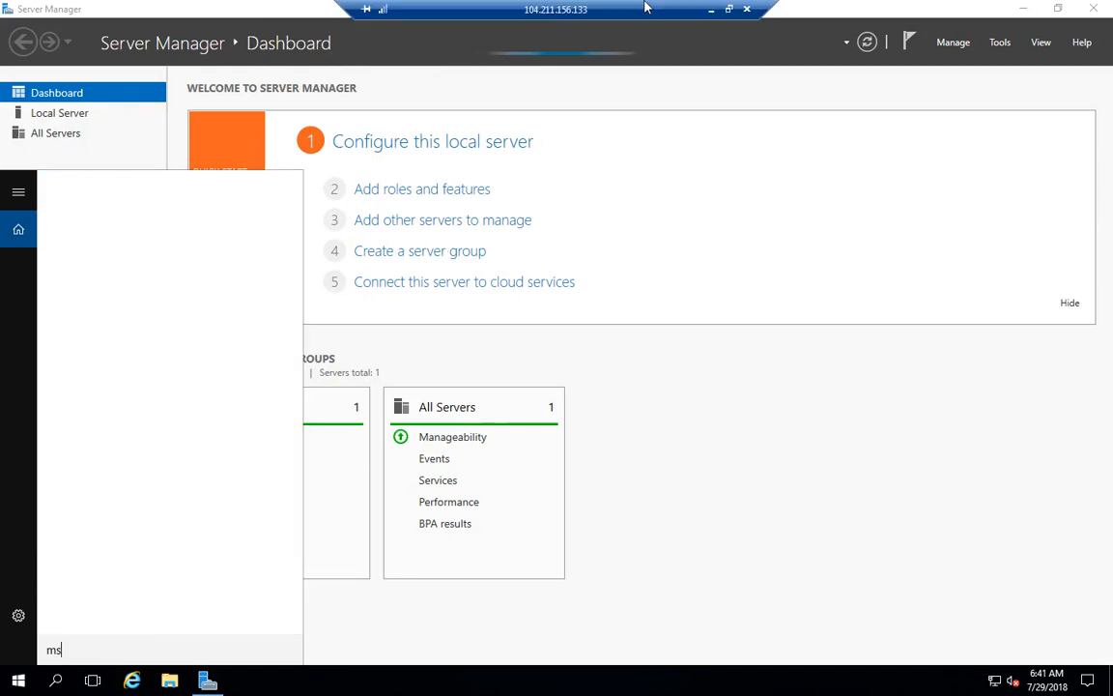
type("tsc")
left_click(712, 10)
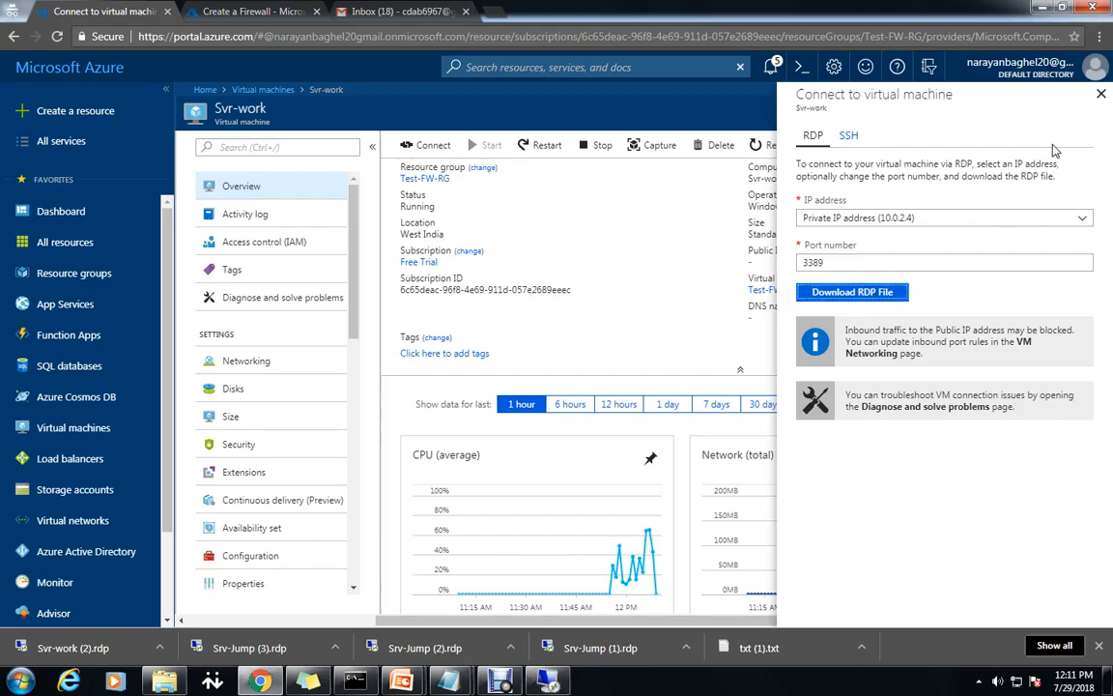
Close the connect panel, open Svr-work's Networking, and select private IP 10.0.2.4.
left_click(1100, 96)
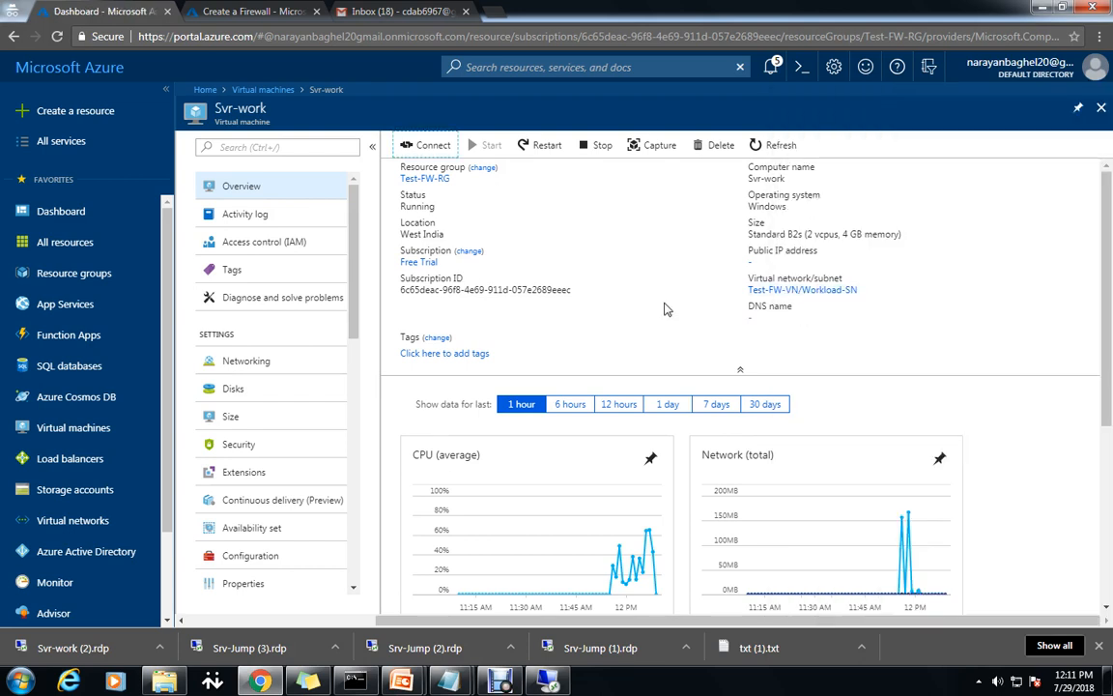
left_click(248, 363)
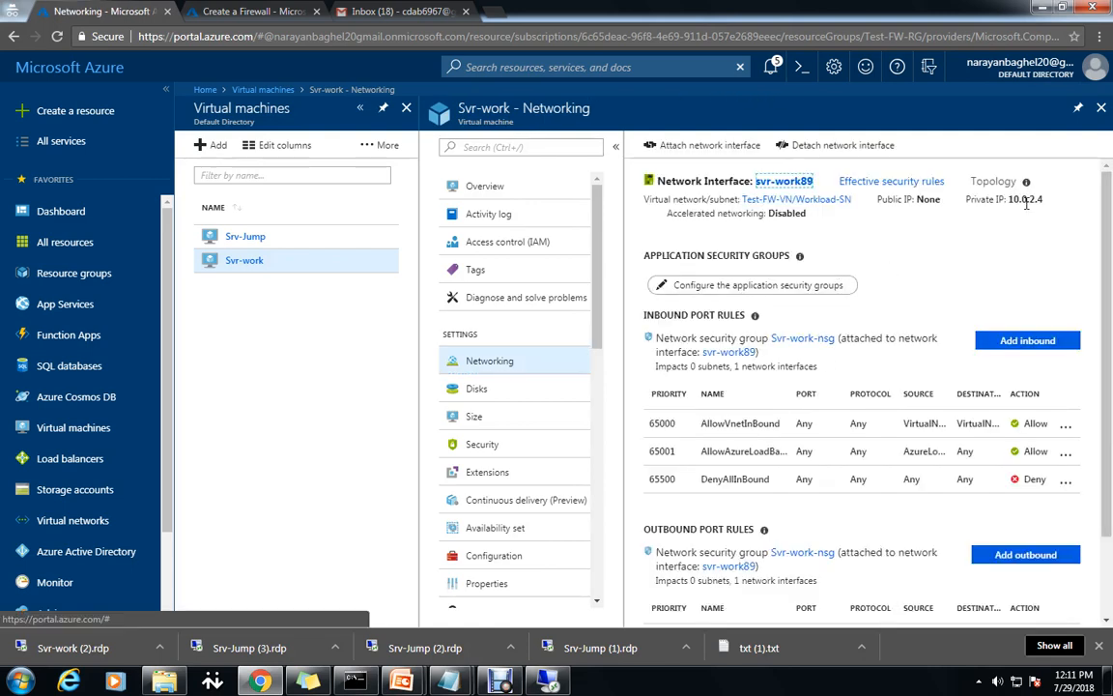
double_click(1032, 199)
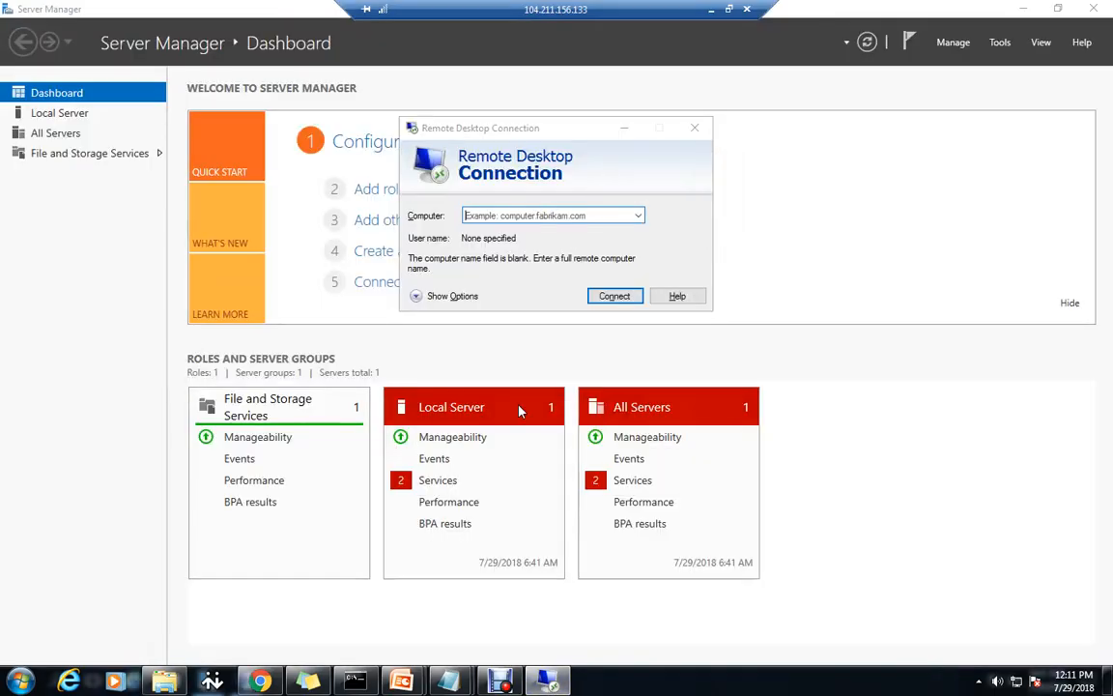
Connect to 10.0.2.4, sign in with the user's name and password, and accept the certificate warning.
left_click(567, 216)
type("10.0.2.4")
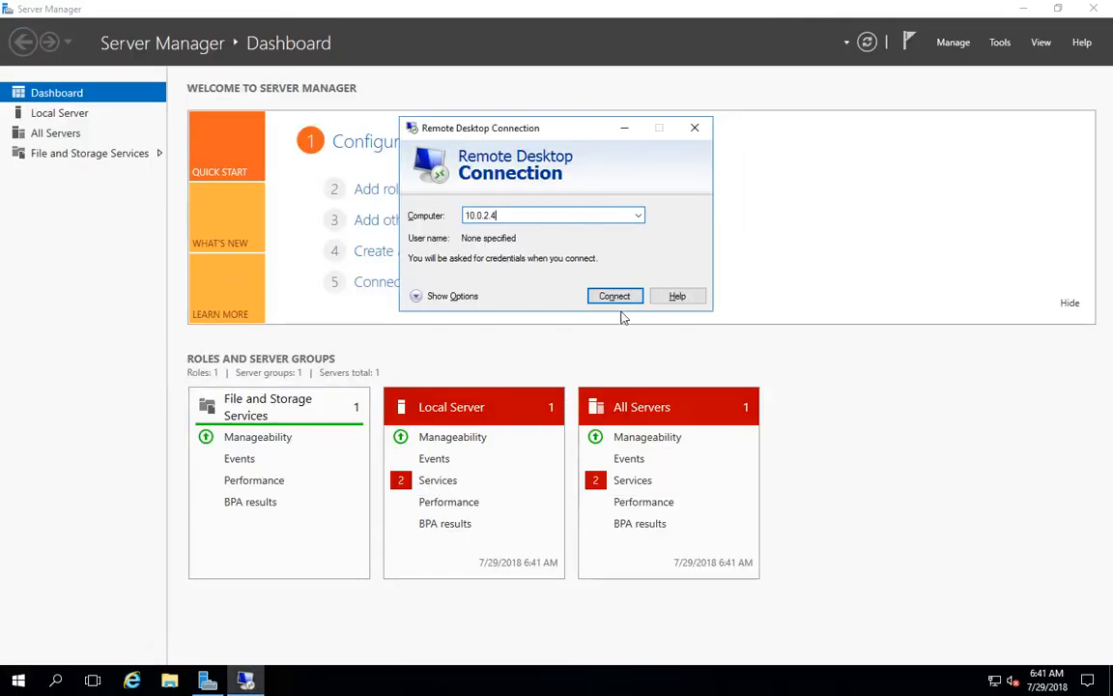
left_click(633, 296)
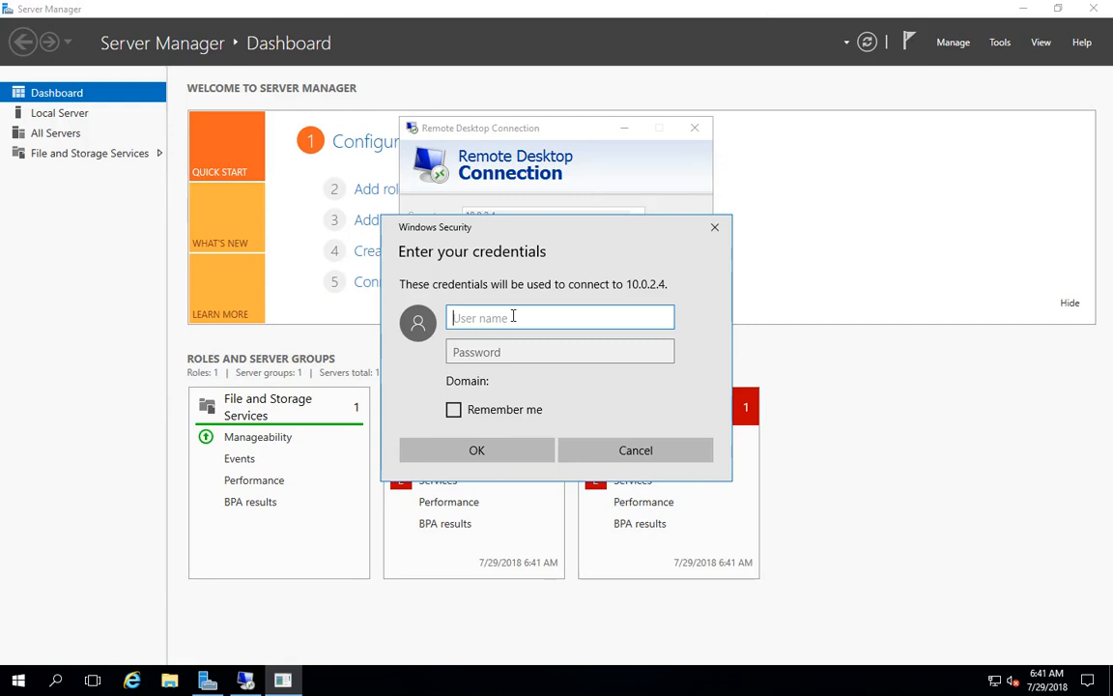
type("Narayan")
key("Tab")
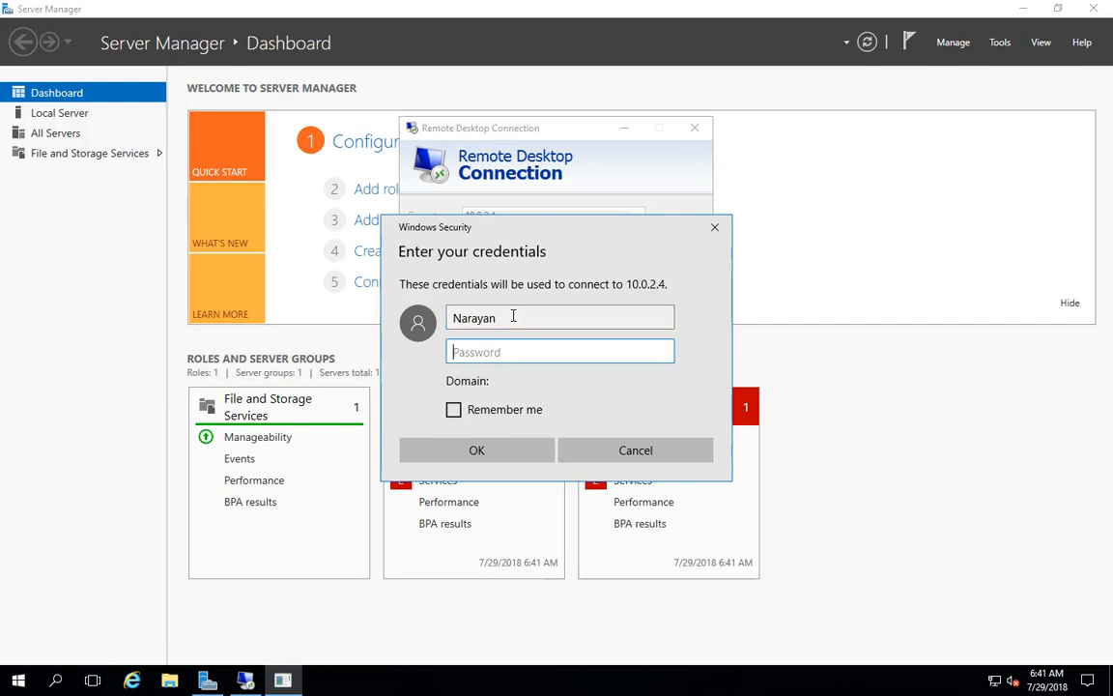
type("•")
key("Return")
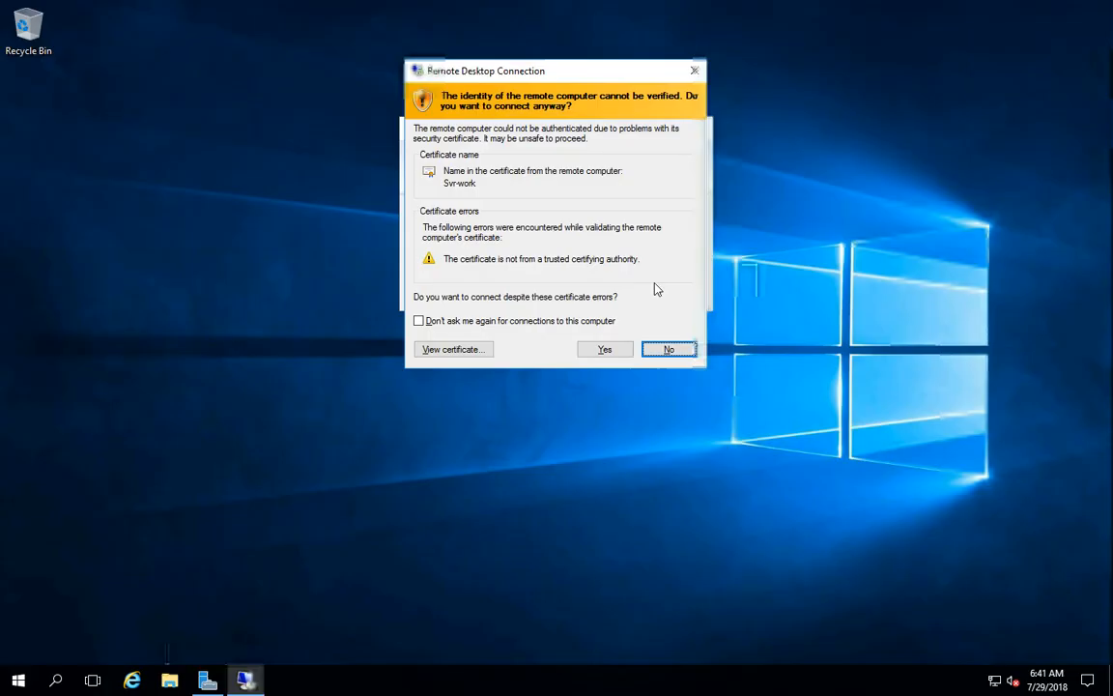
left_click(604, 350)
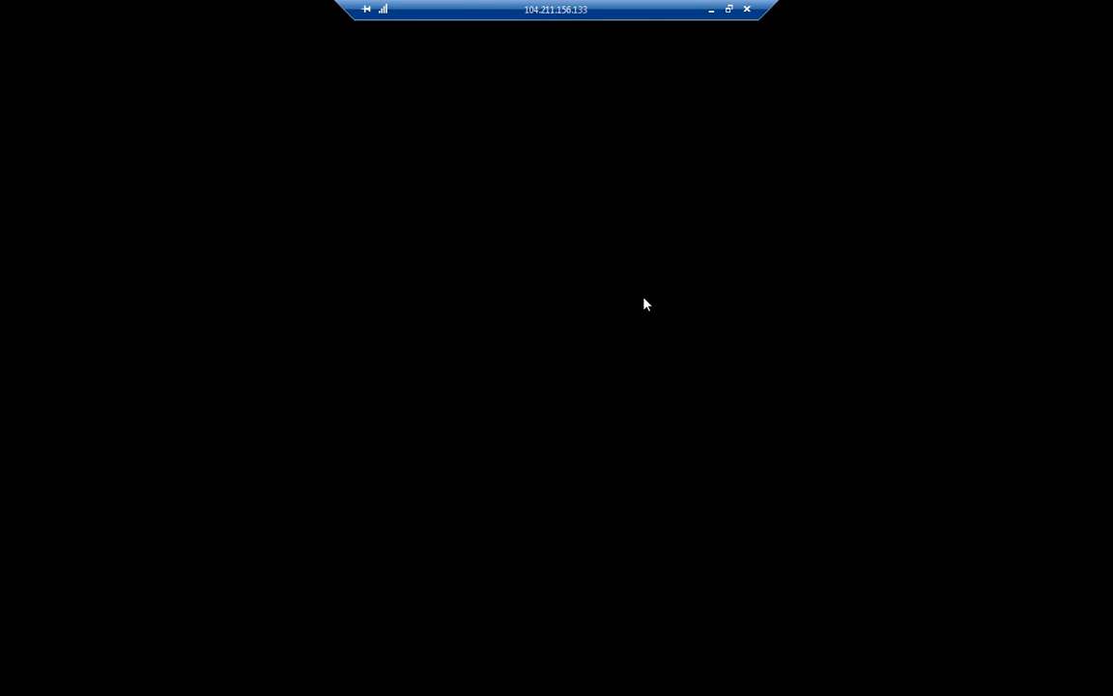
Minimize the remote session, check the firewall notifications, and close the Create a Firewall tab.
left_click(711, 12)
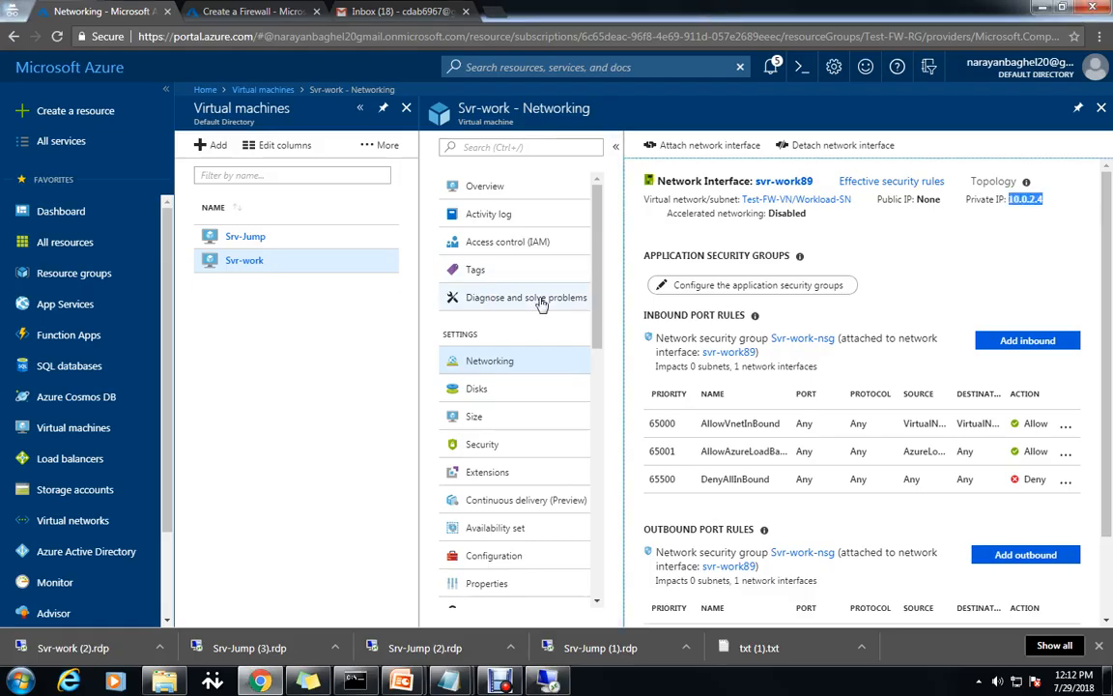
left_click(249, 12)
left_click(771, 67)
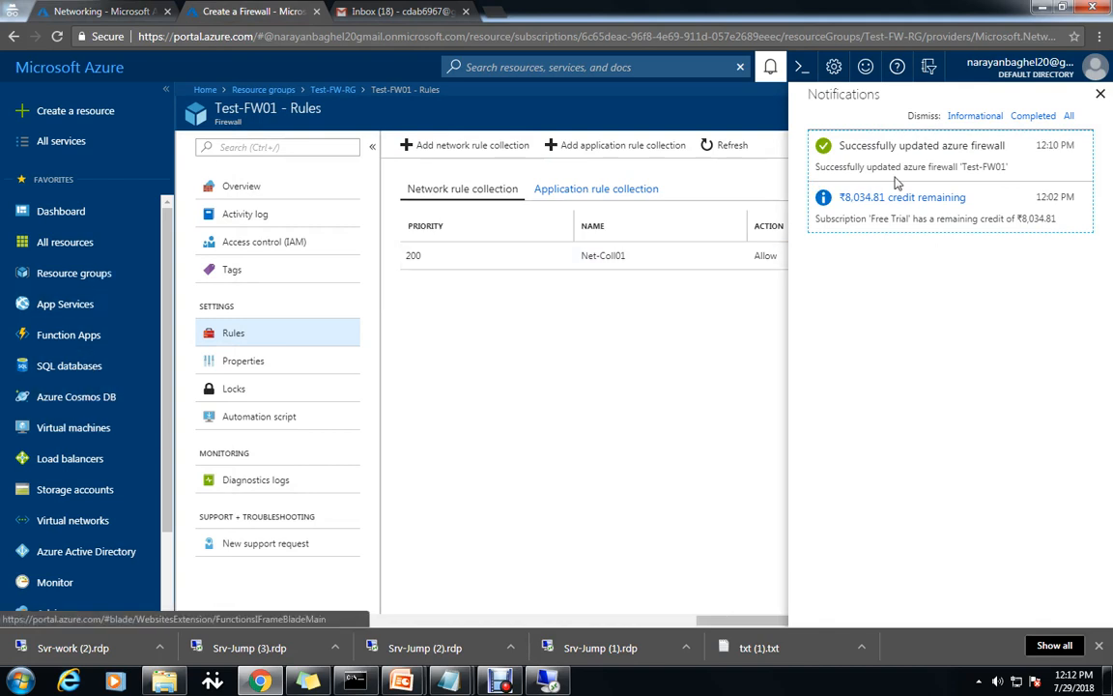
key("ctrl+w")
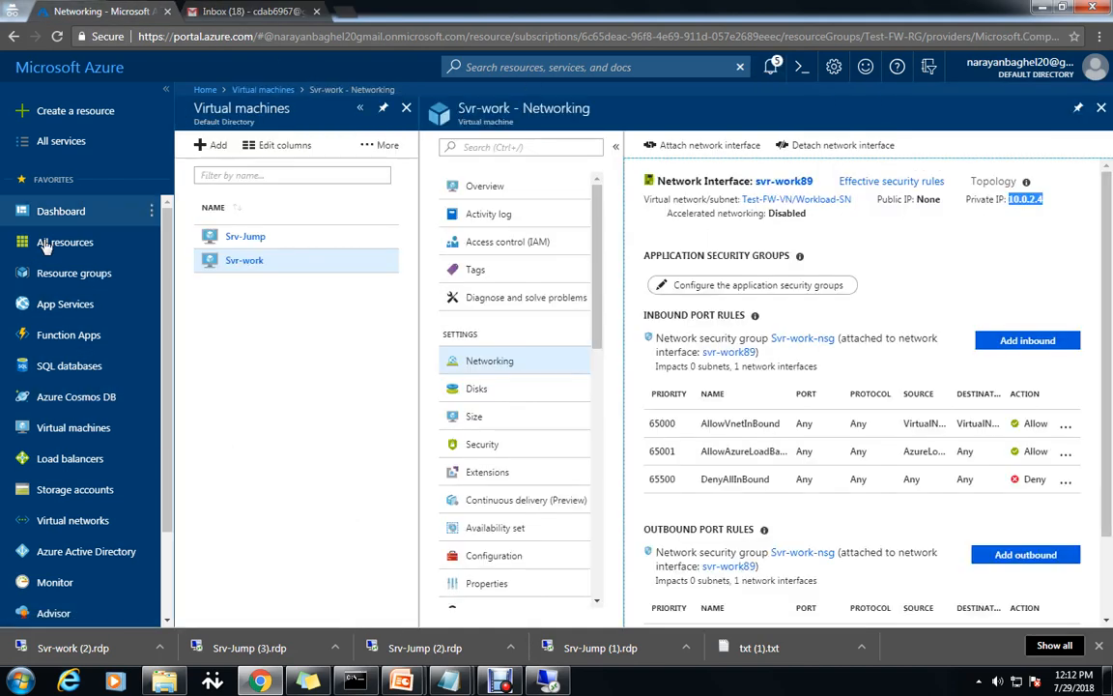
Show the Resource groups list with recent notifications, then bring up Notepad.
left_click(67, 272)
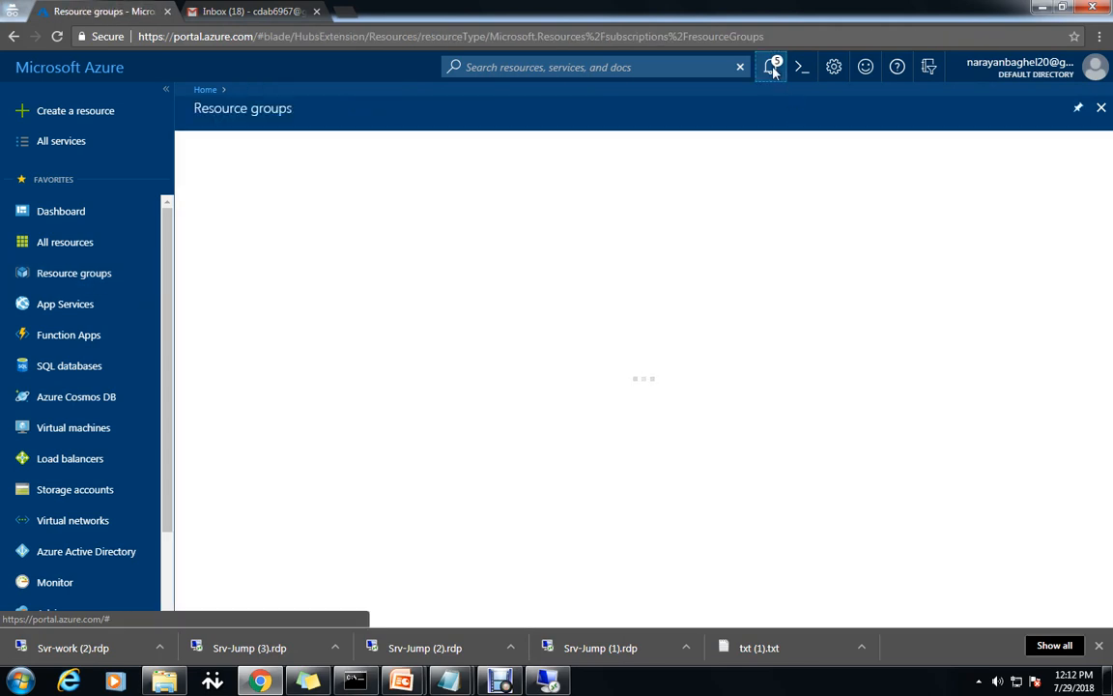
left_click(771, 67)
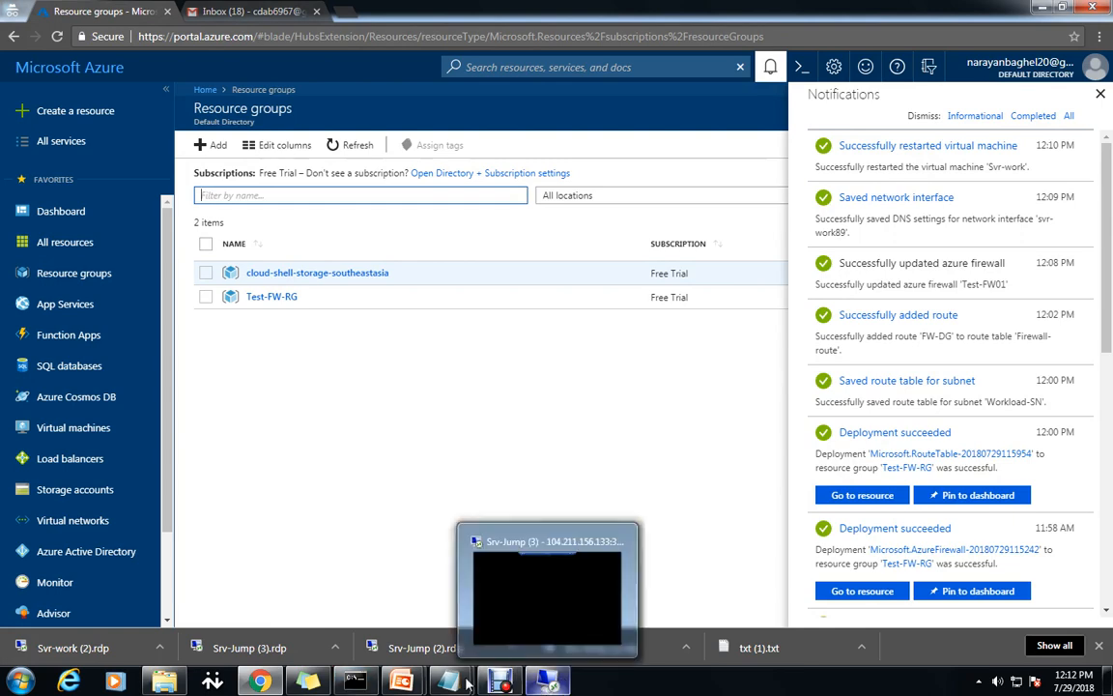
mouse_move(444, 682)
left_click(368, 594)
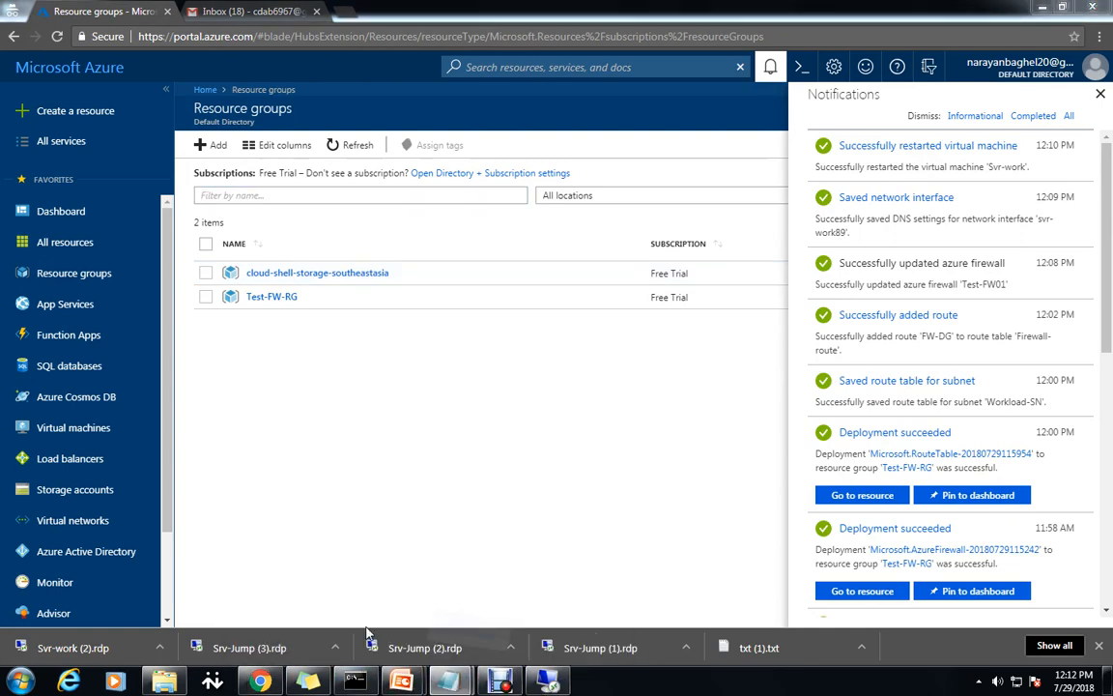
left_click(566, 591)
scroll(570, 598, "down", 4)
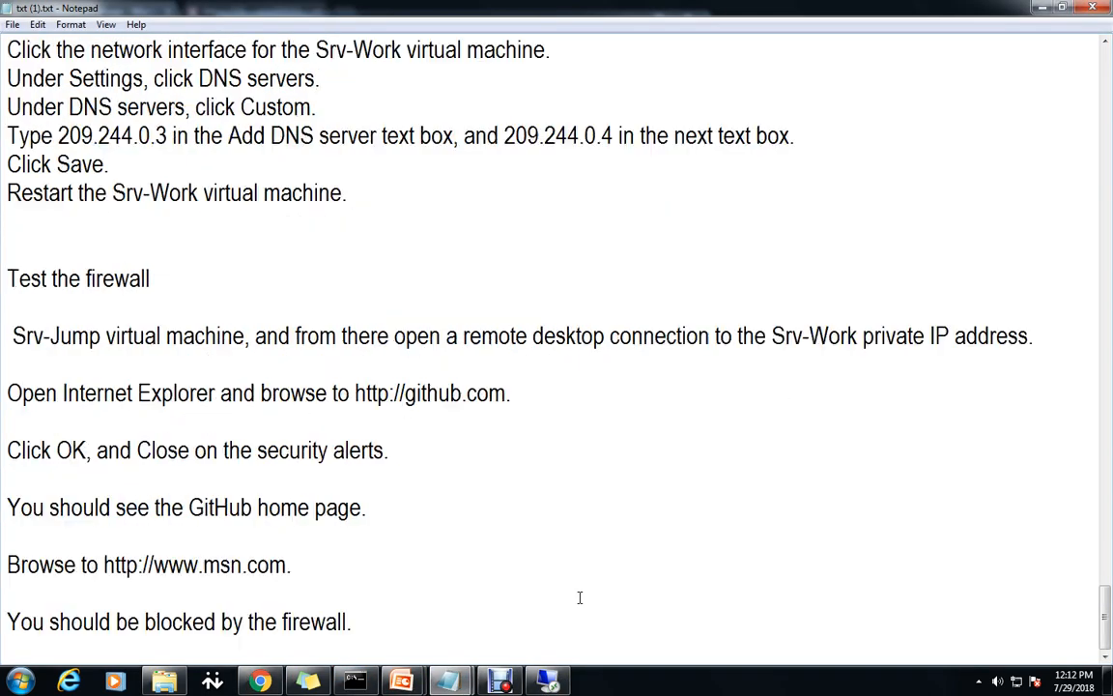
left_click_drag(512, 393, 353, 388)
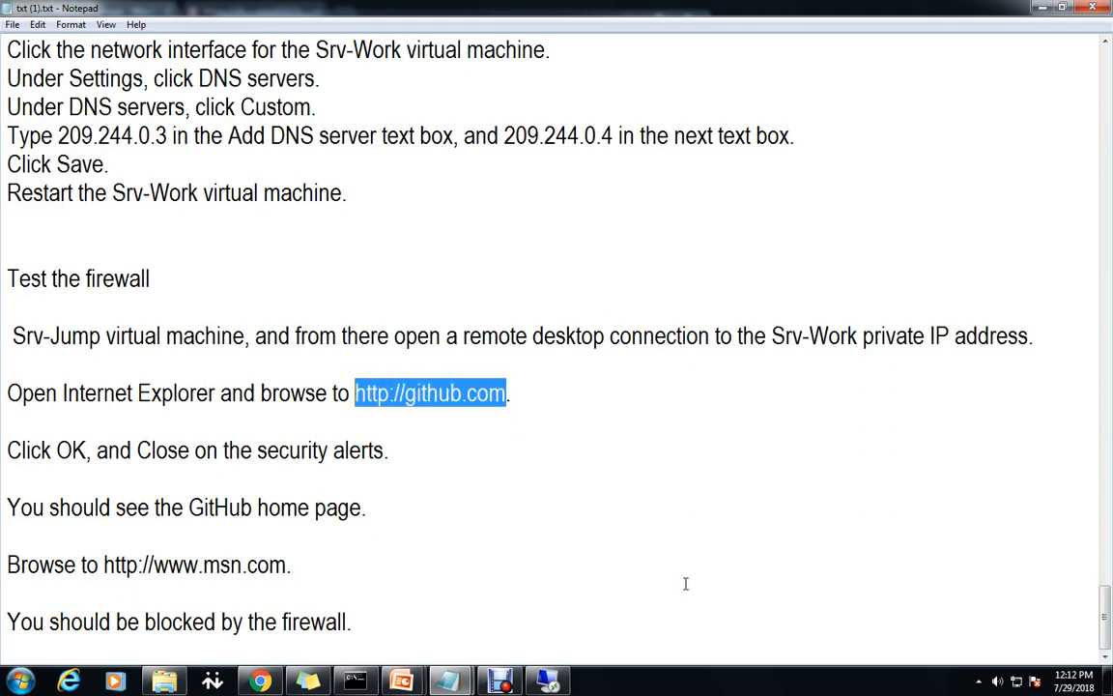
left_click(547, 681)
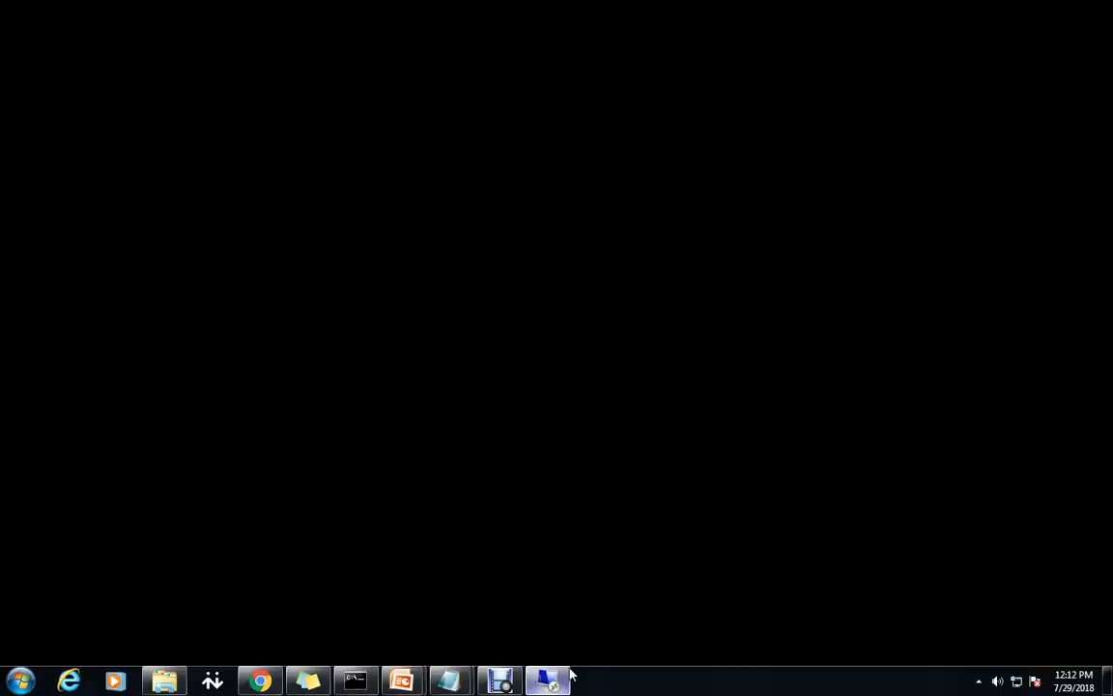
Allow network discovery on Srv-Work, then restore and reposition the Remote Desktop window.
left_click(961, 288)
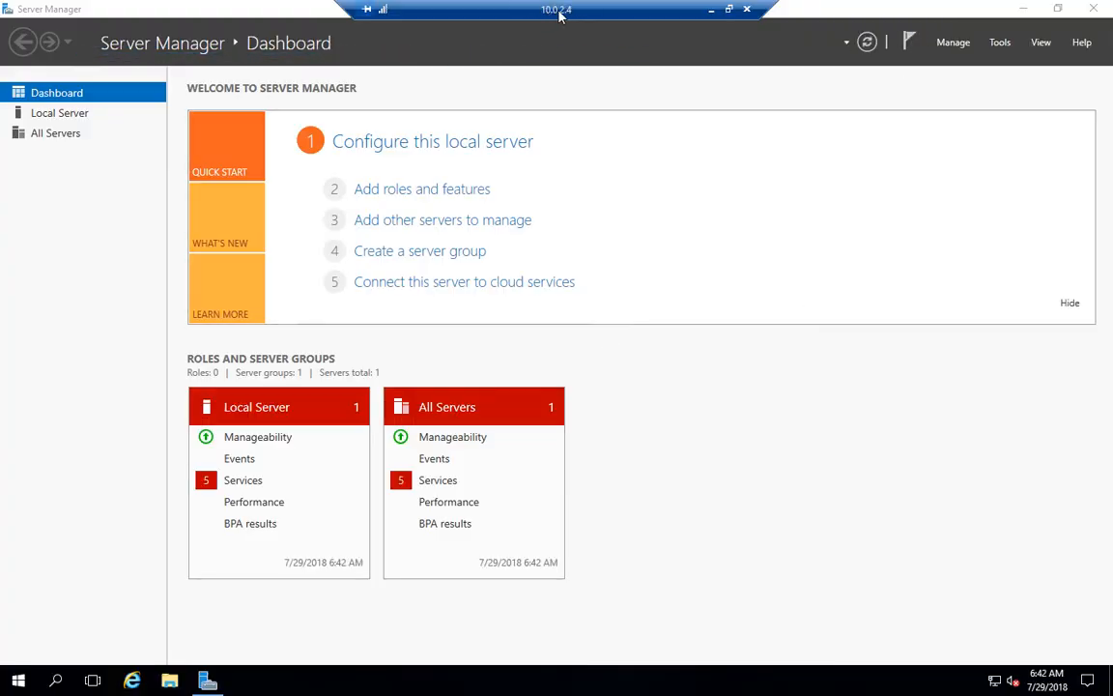
left_click(729, 9)
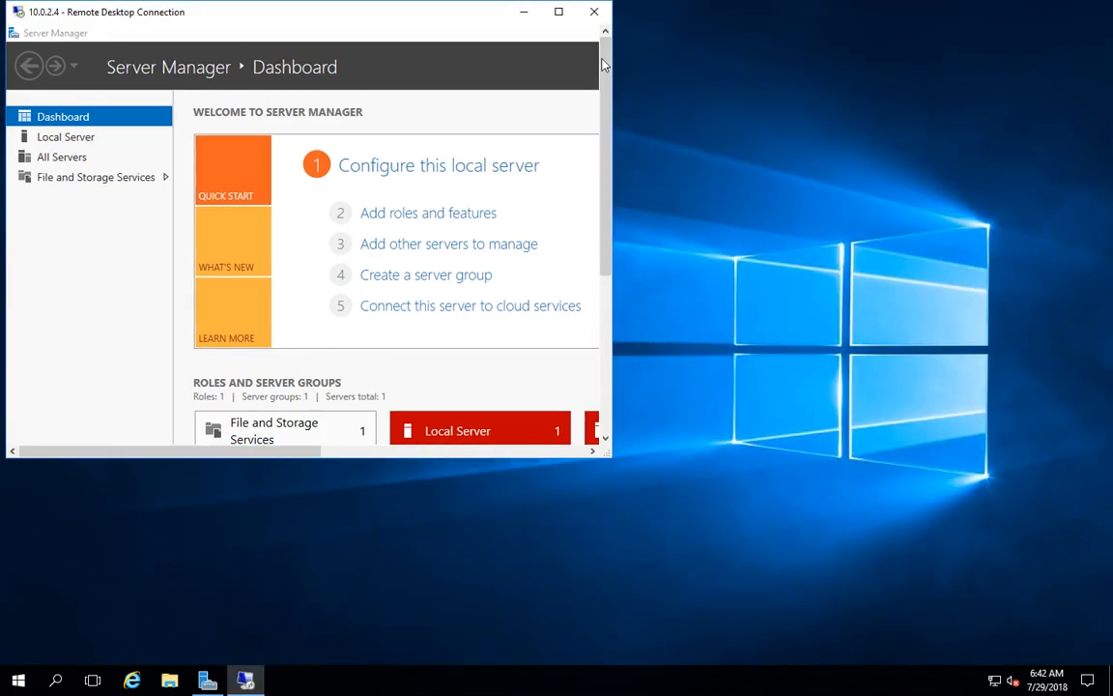
left_click_drag(534, 14, 684, 145)
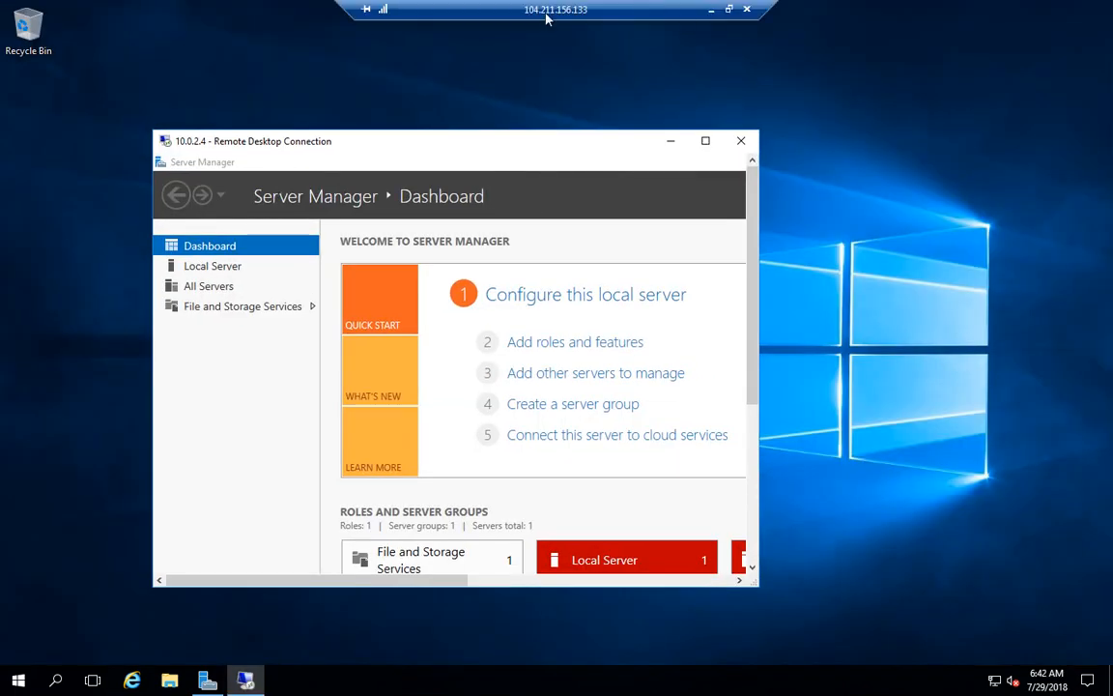
left_click_drag(599, 144, 687, 138)
left_click_drag(846, 579, 1012, 654)
left_click_drag(545, 137, 470, 87)
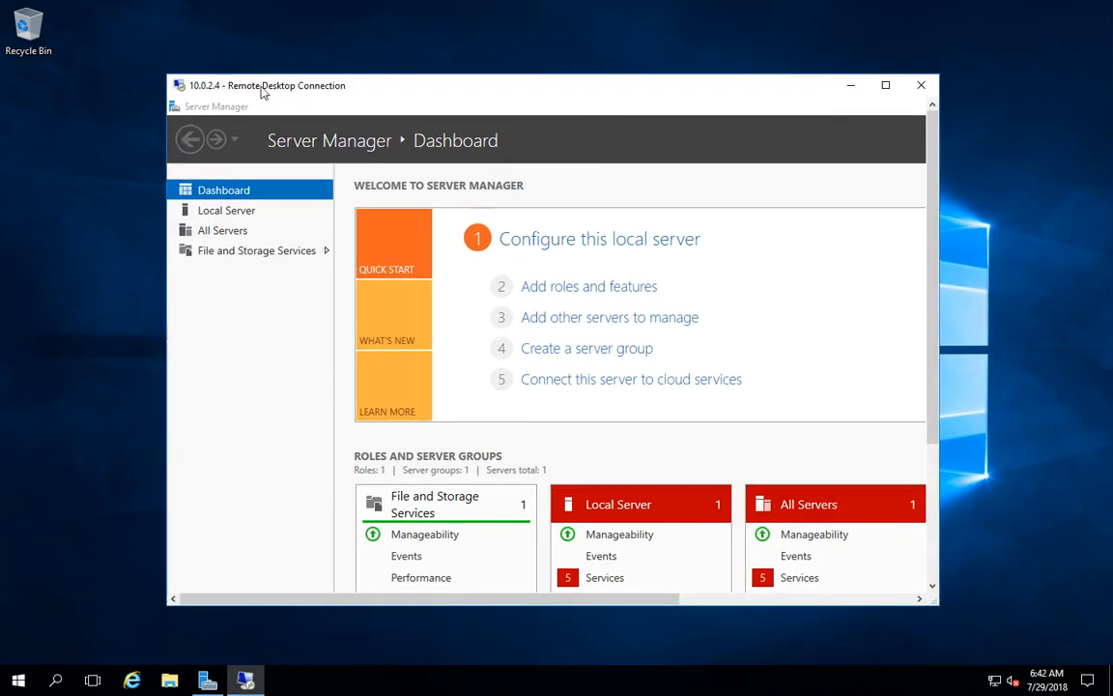
Enlarge the Remote Desktop window and choose Don't use recommended settings in Internet Explorer.
left_click_drag(936, 316, 934, 390)
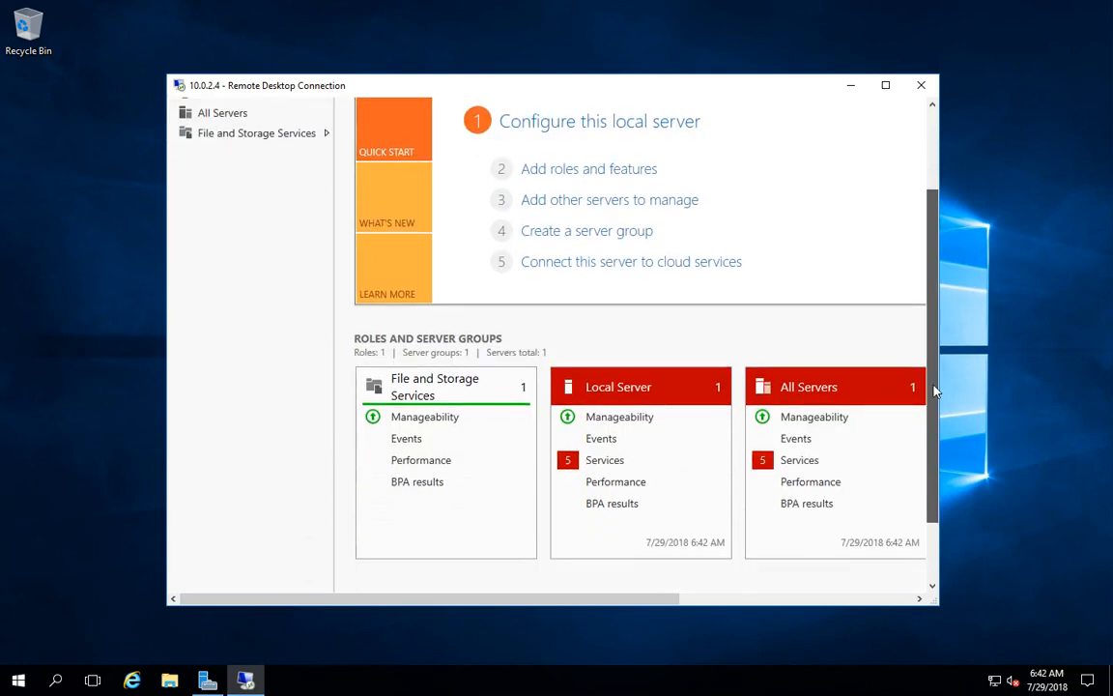
left_click_drag(190, 73, 129, 31)
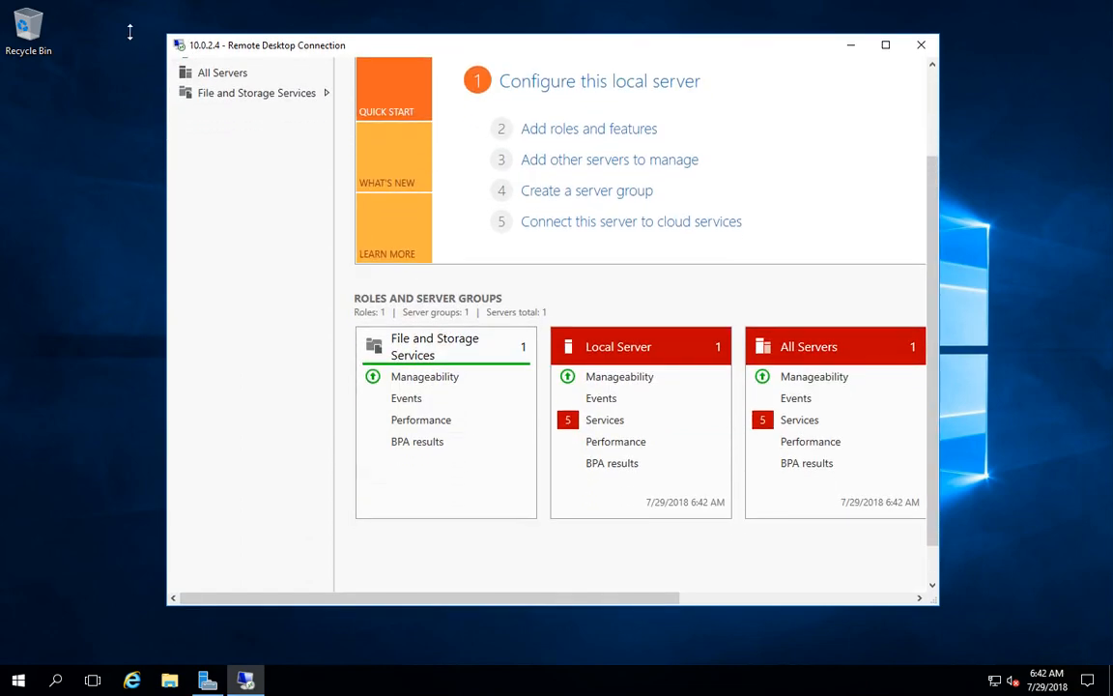
left_click_drag(165, 227, 58, 240)
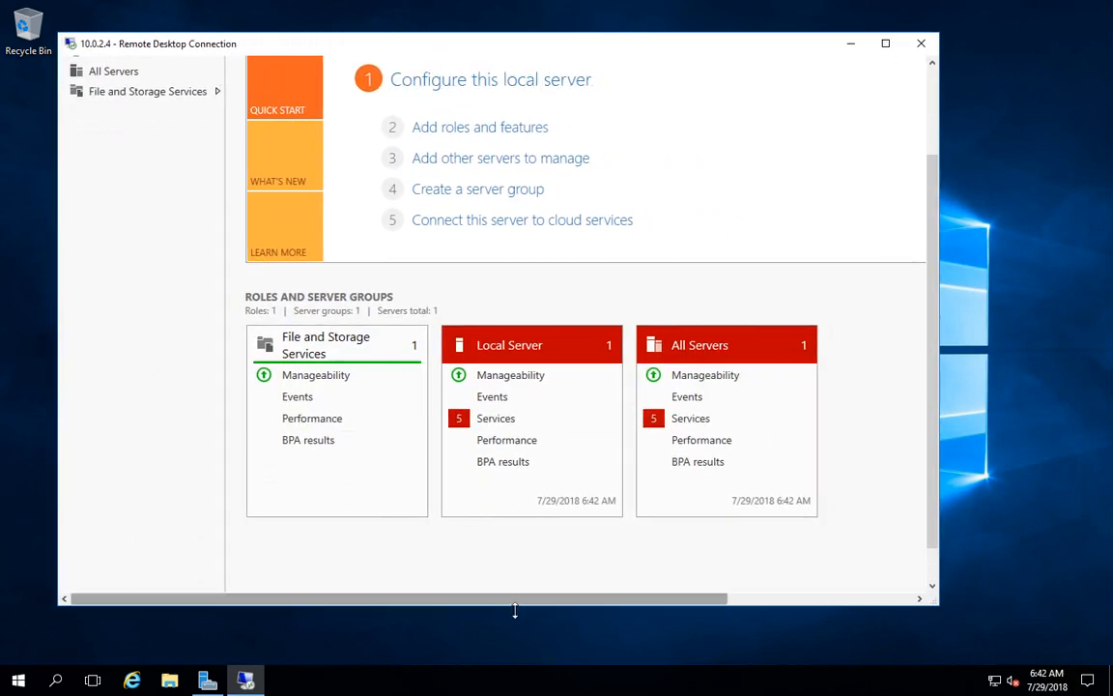
left_click_drag(754, 611, 756, 653)
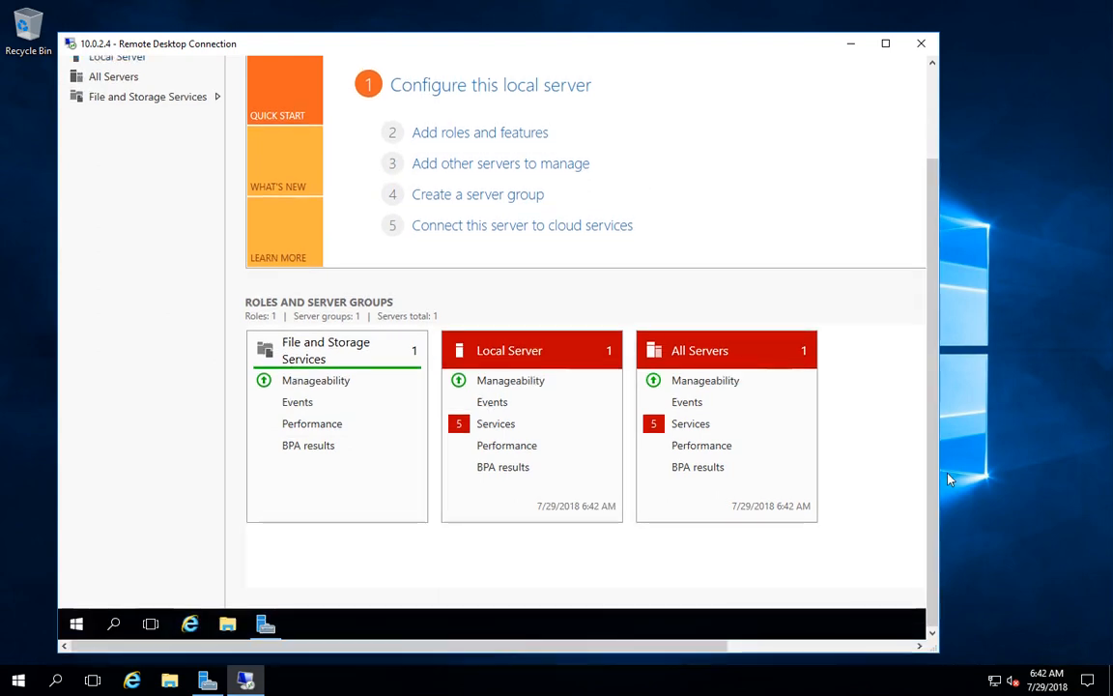
left_click_drag(938, 475, 1064, 475)
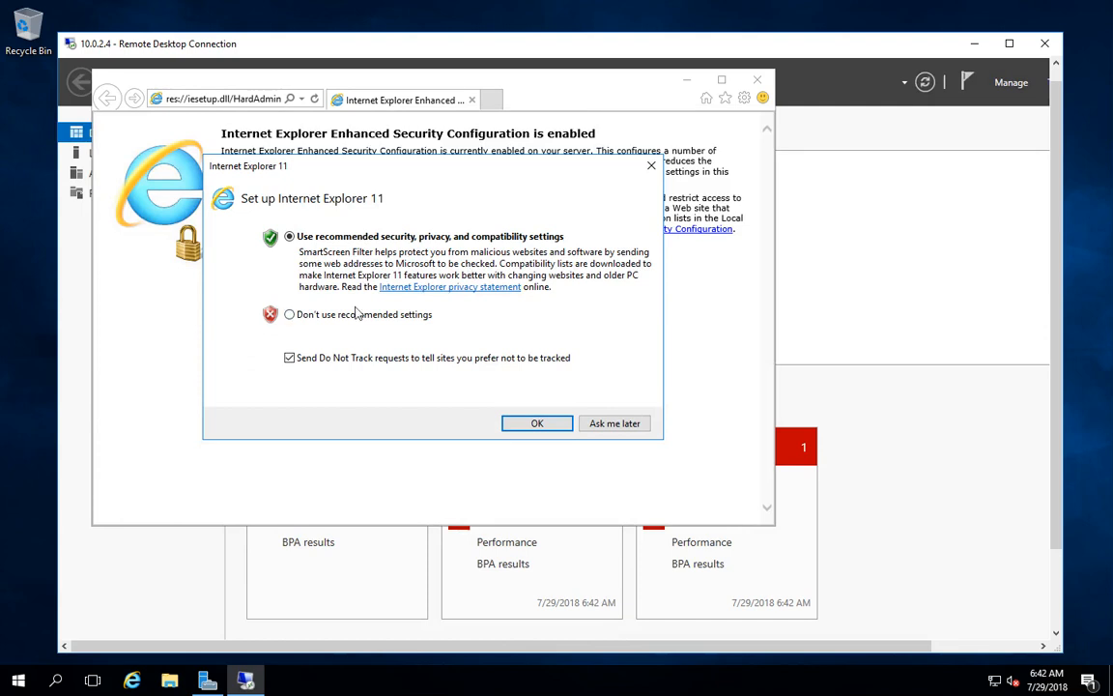
left_click(341, 315)
left_click(329, 359)
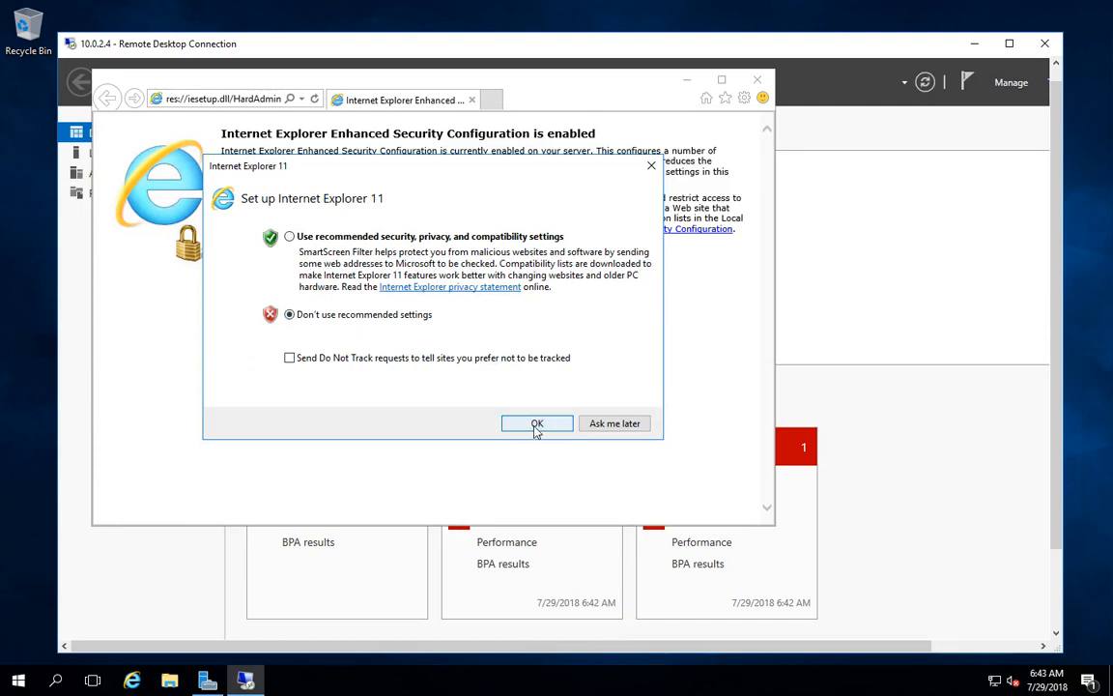
left_click(614, 423)
left_click(243, 101)
type("http://github.com")
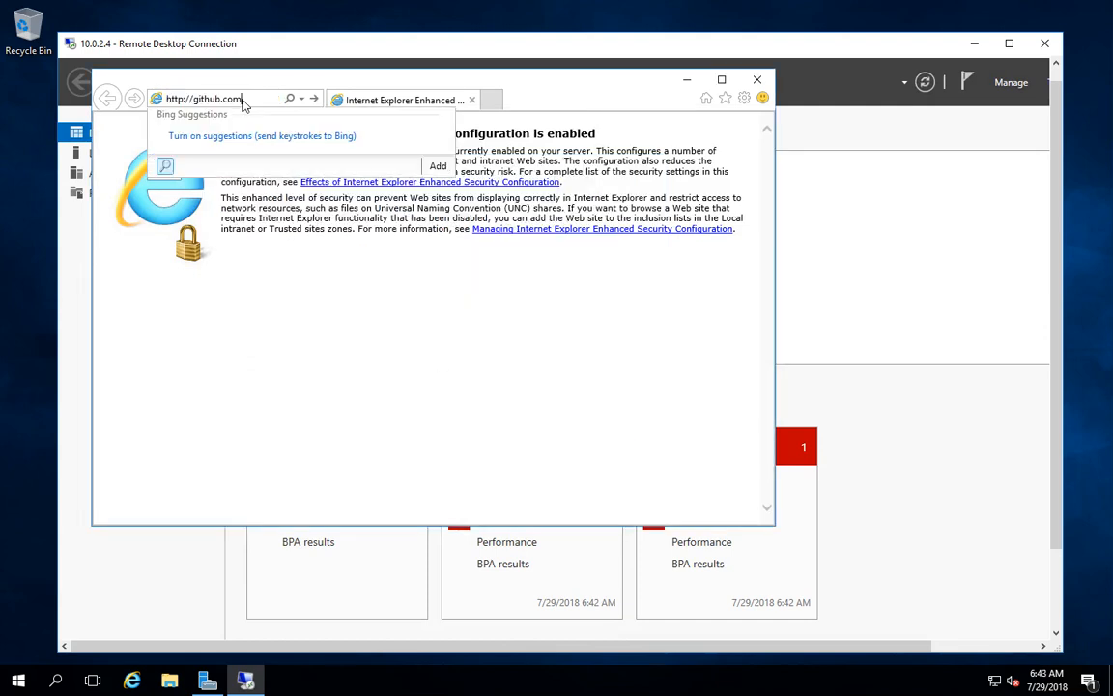
key("Return")
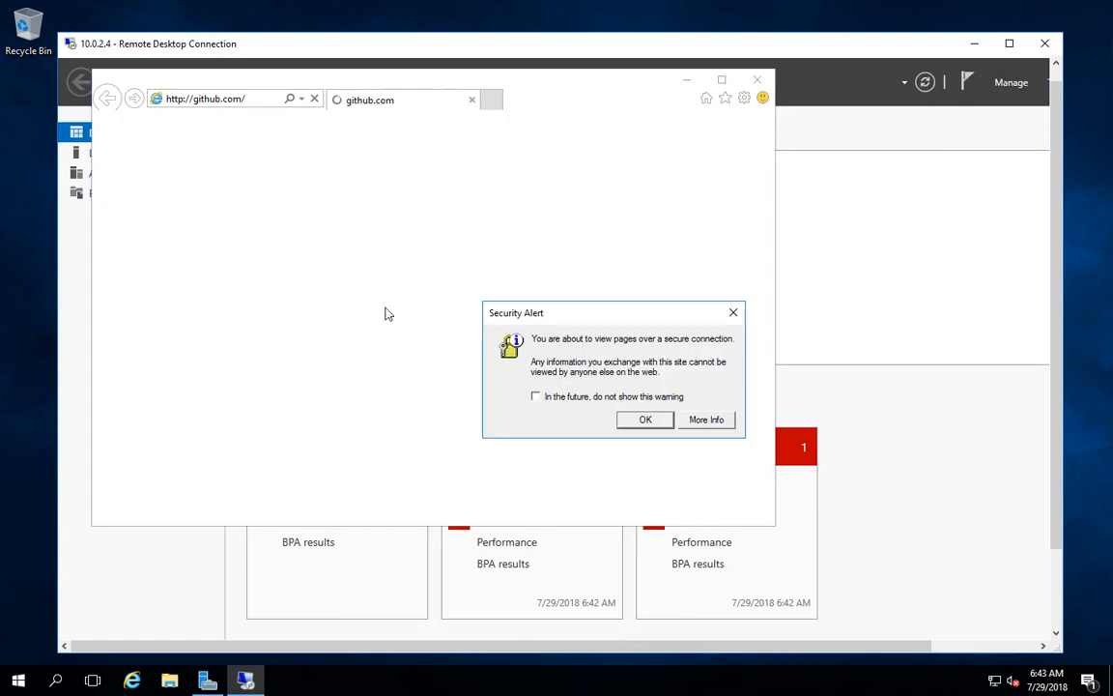
Accept the security alert and add about:internet to the Trusted sites zone.
left_click(645, 422)
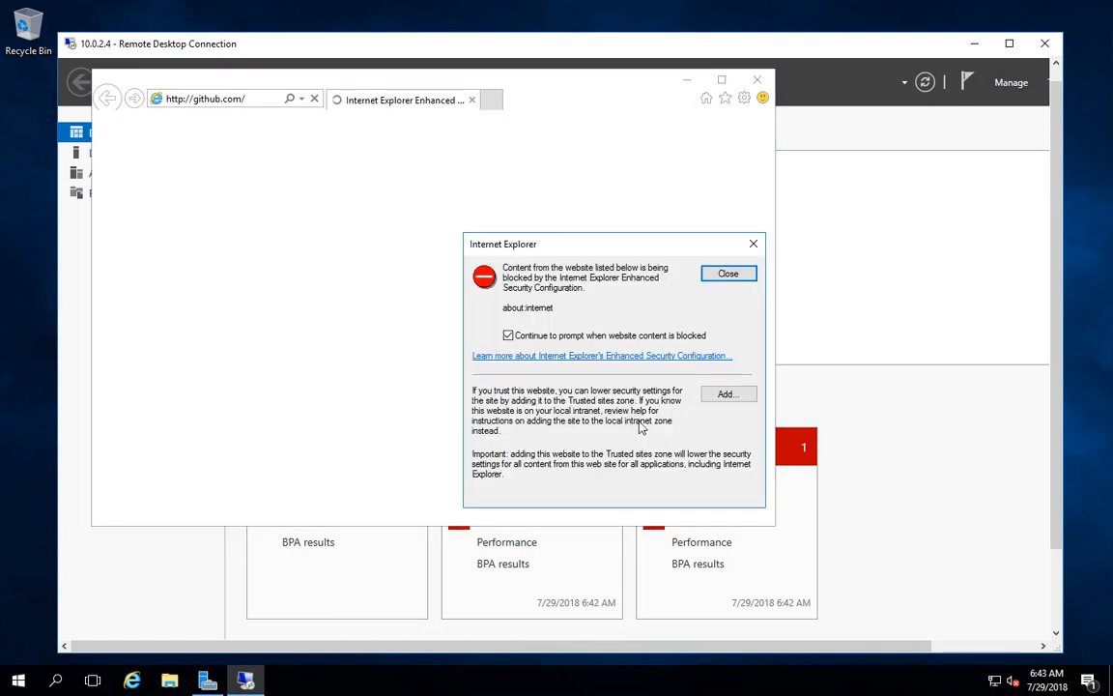
left_click(729, 394)
left_click(722, 359)
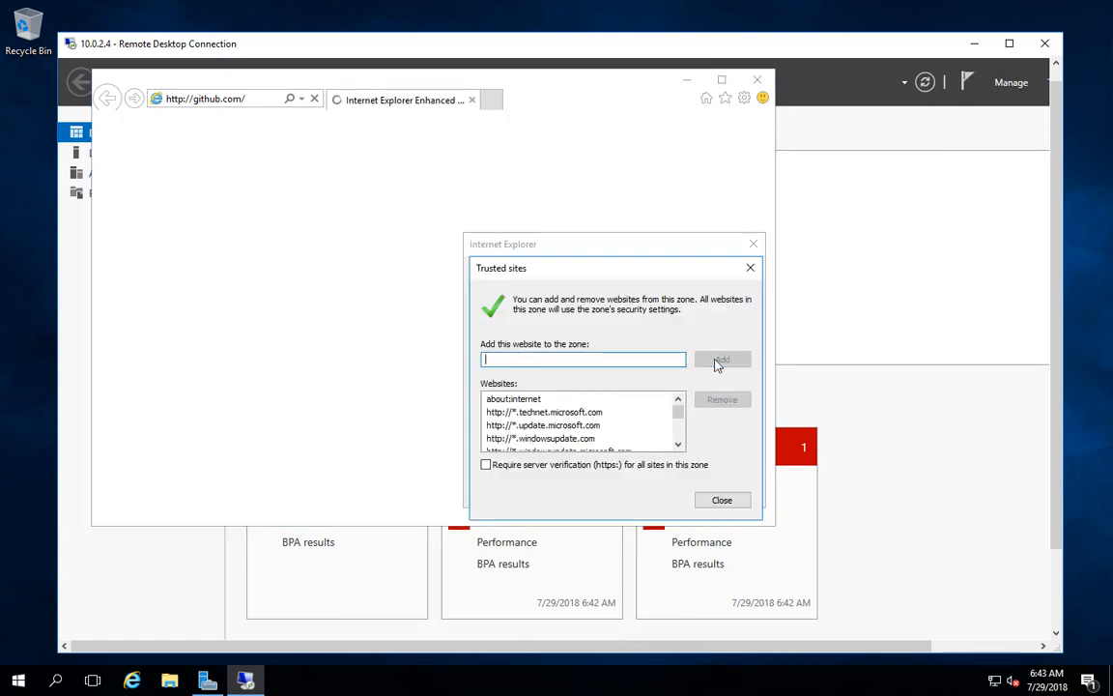
left_click(722, 499)
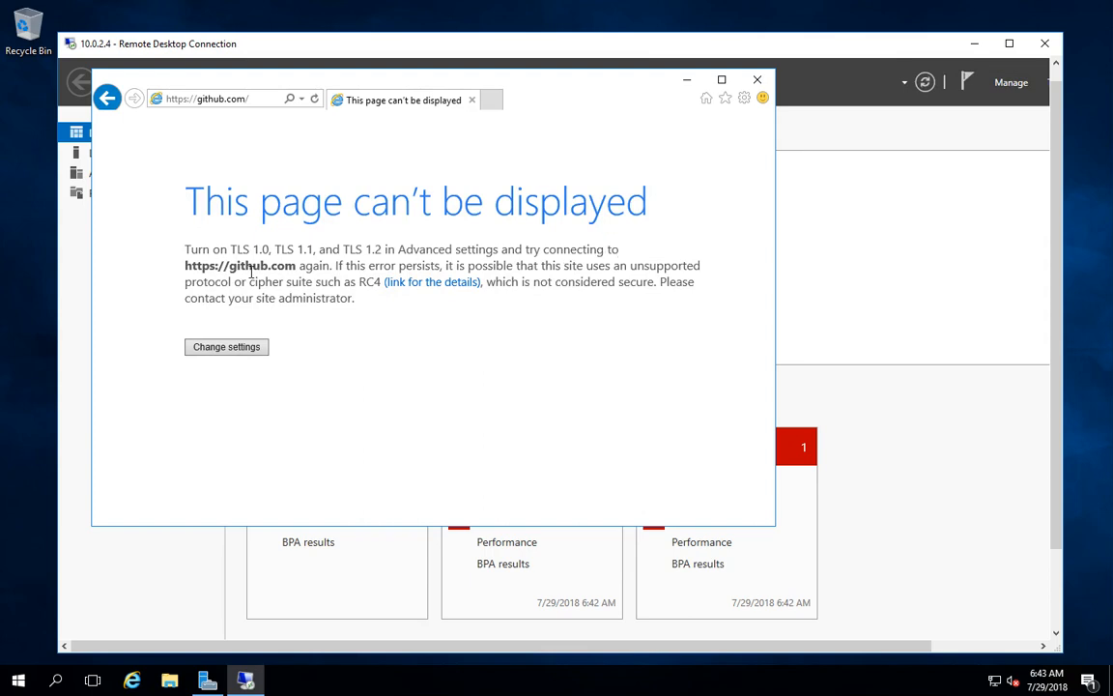
left_click(251, 100)
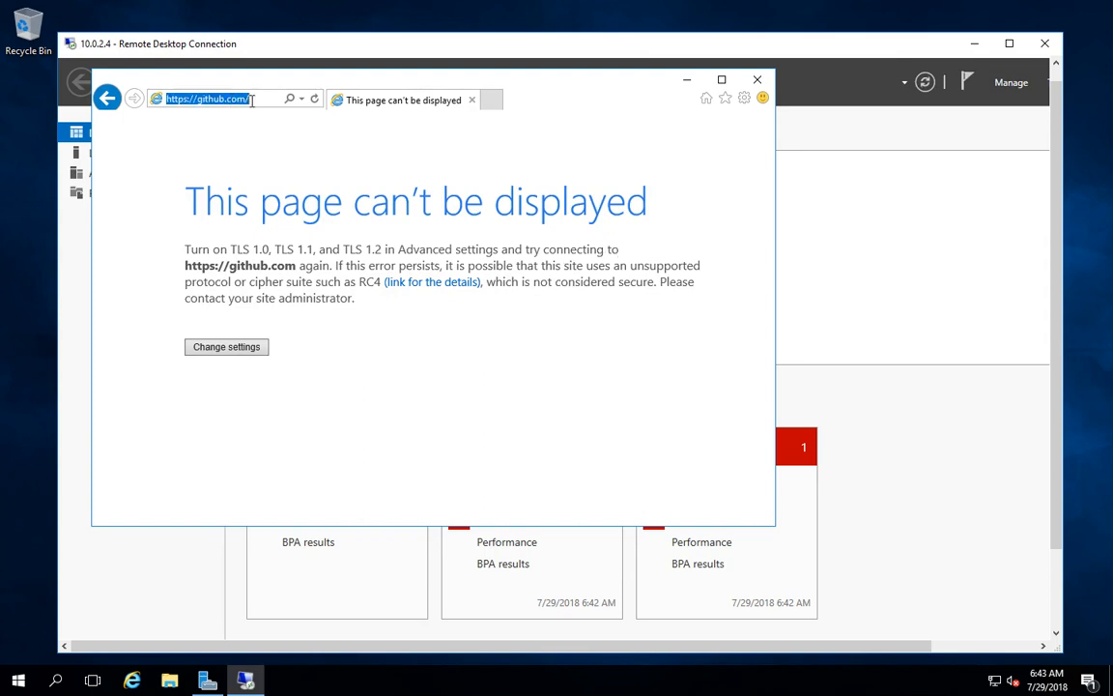
left_click_drag(199, 100, 157, 110)
type("http://")
key("Return")
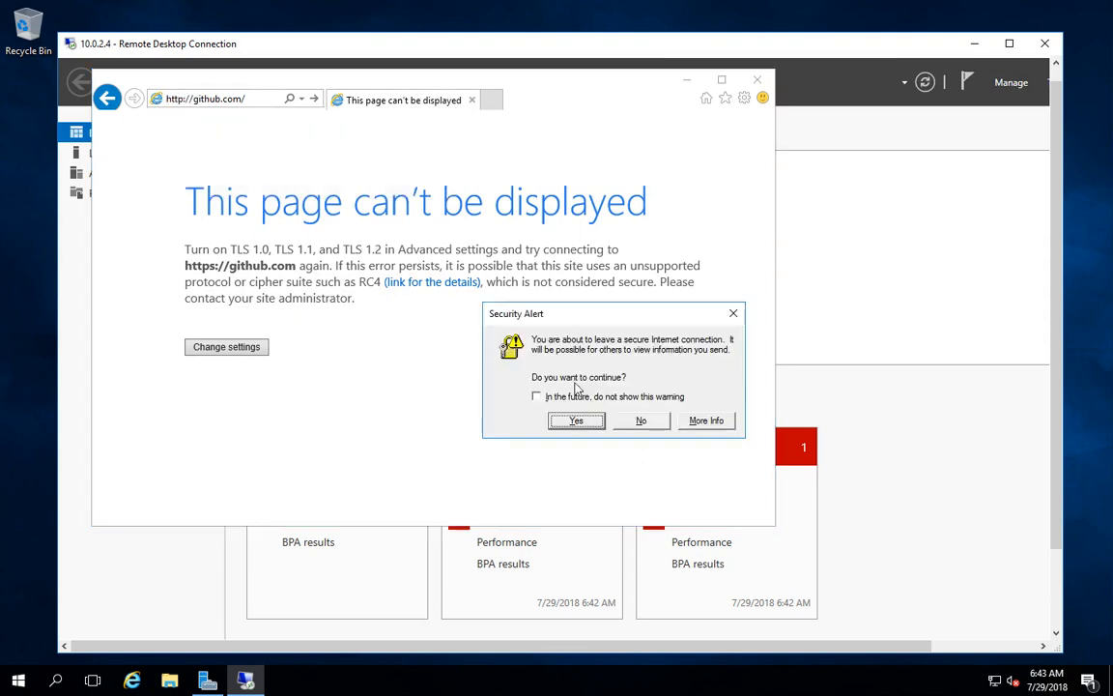
left_click(576, 420)
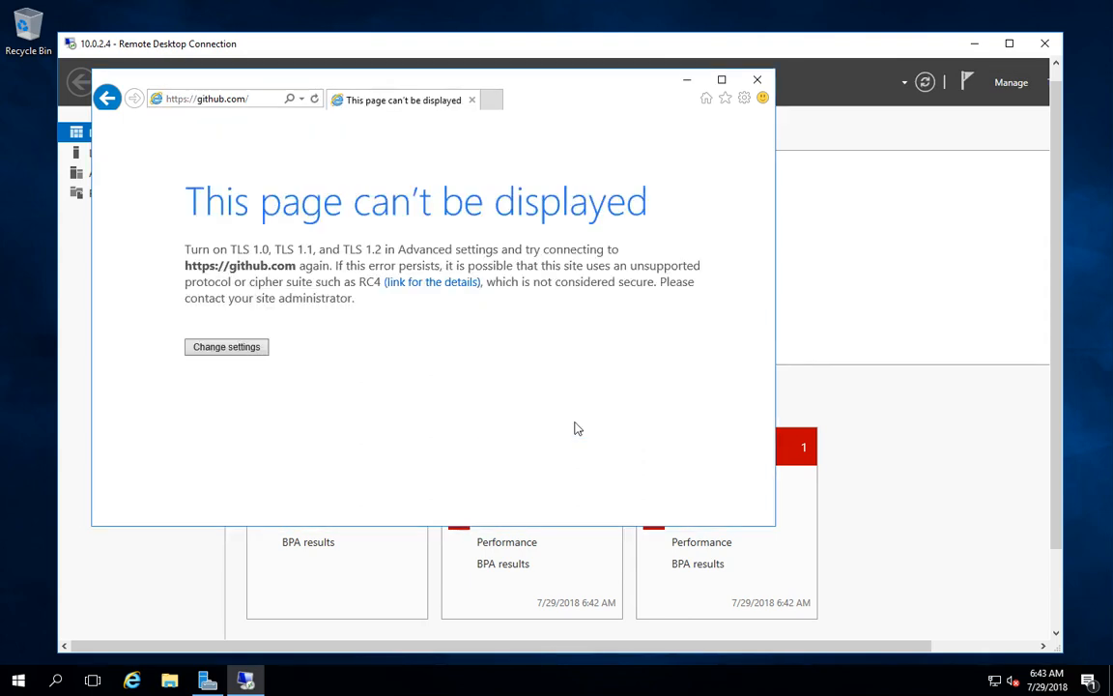
left_click(245, 100)
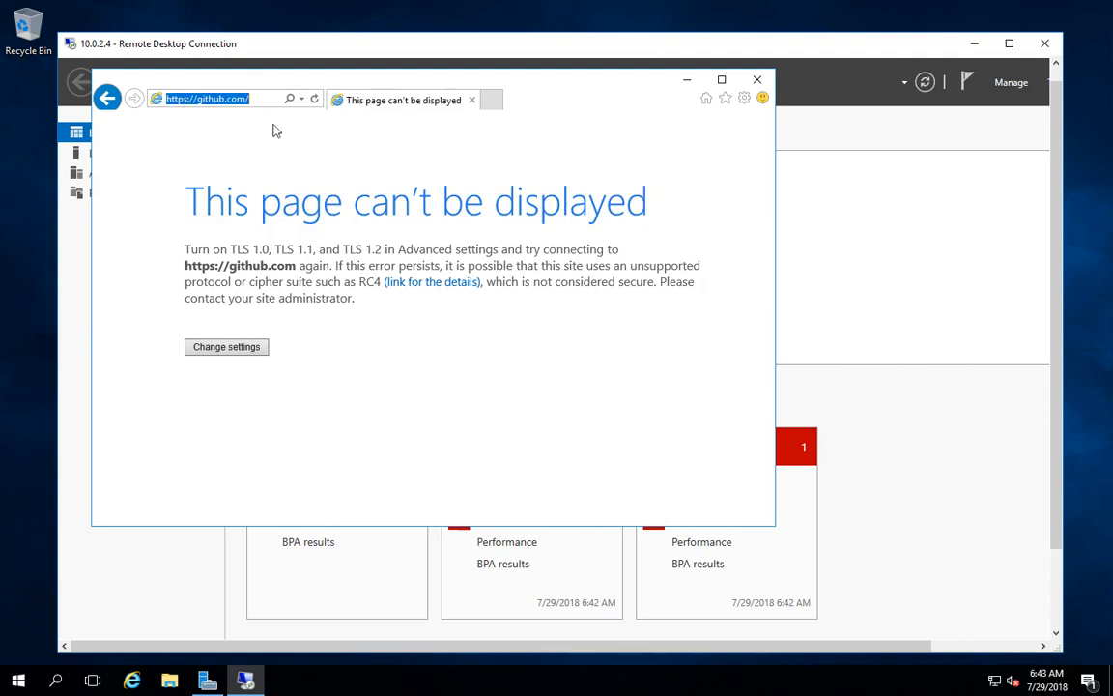
left_click(381, 308)
Minimize the remote session and Notepads, then open Test-FW01's Rules via Test-FW-RG.
mouse_move(722, 7)
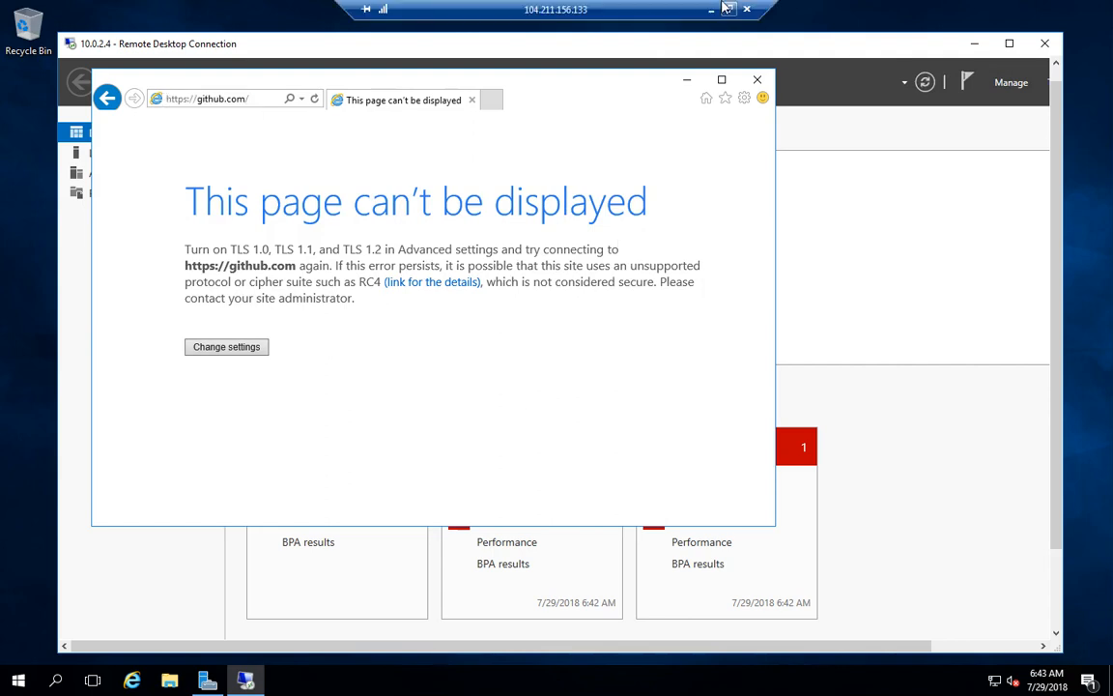
left_click(710, 9)
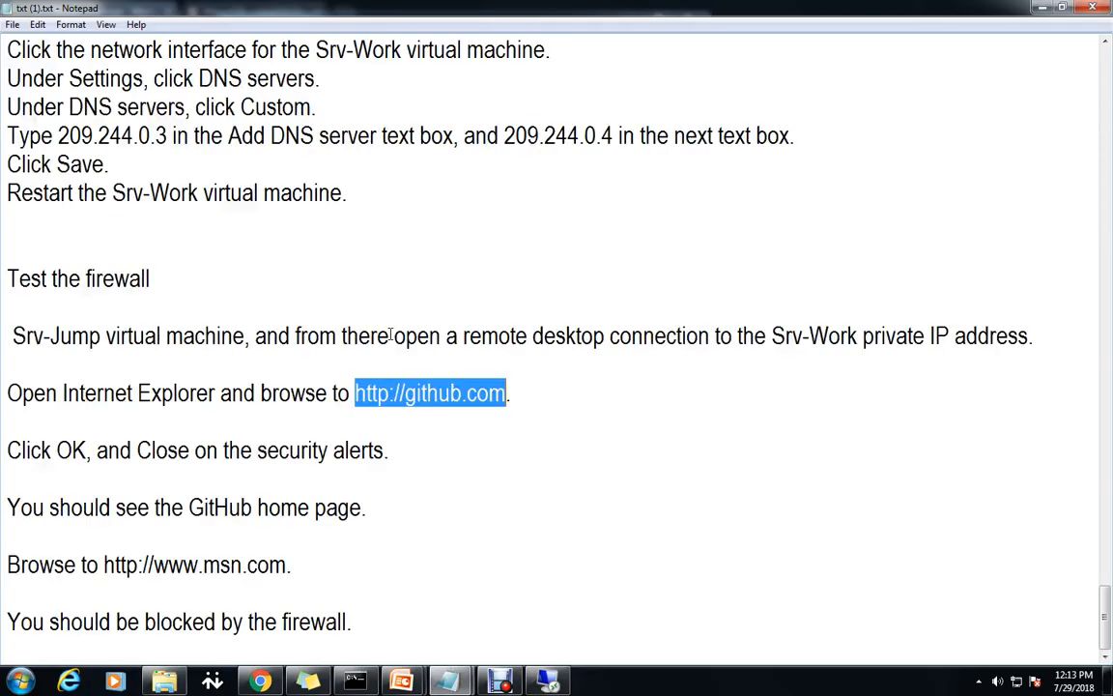
left_click(1042, 8)
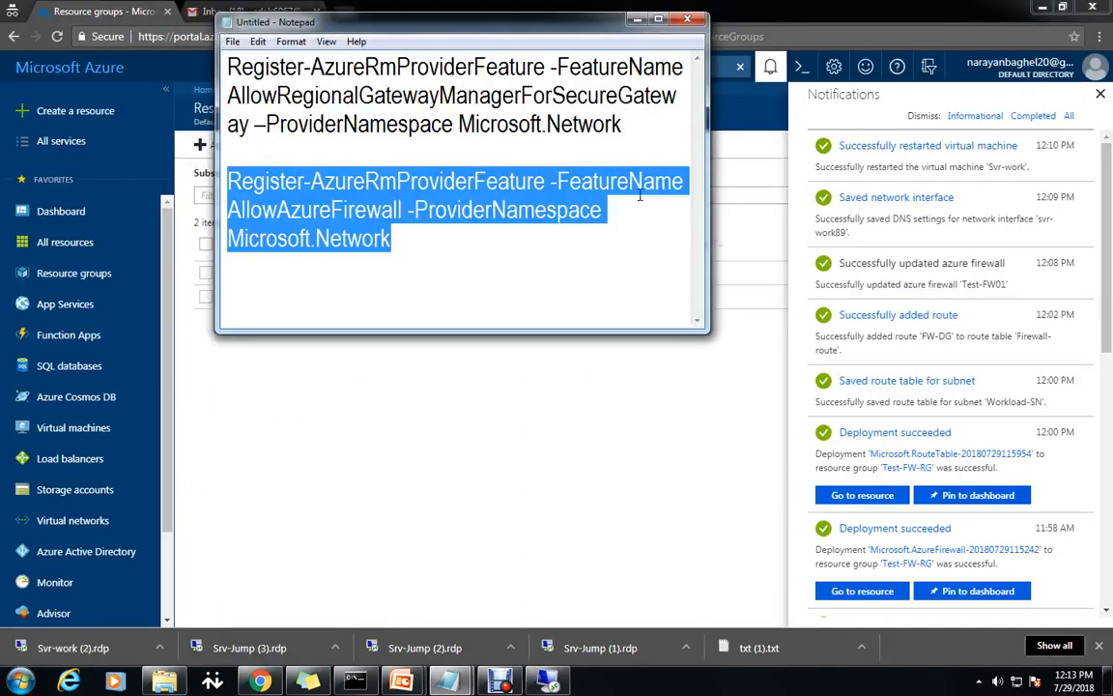
left_click(636, 19)
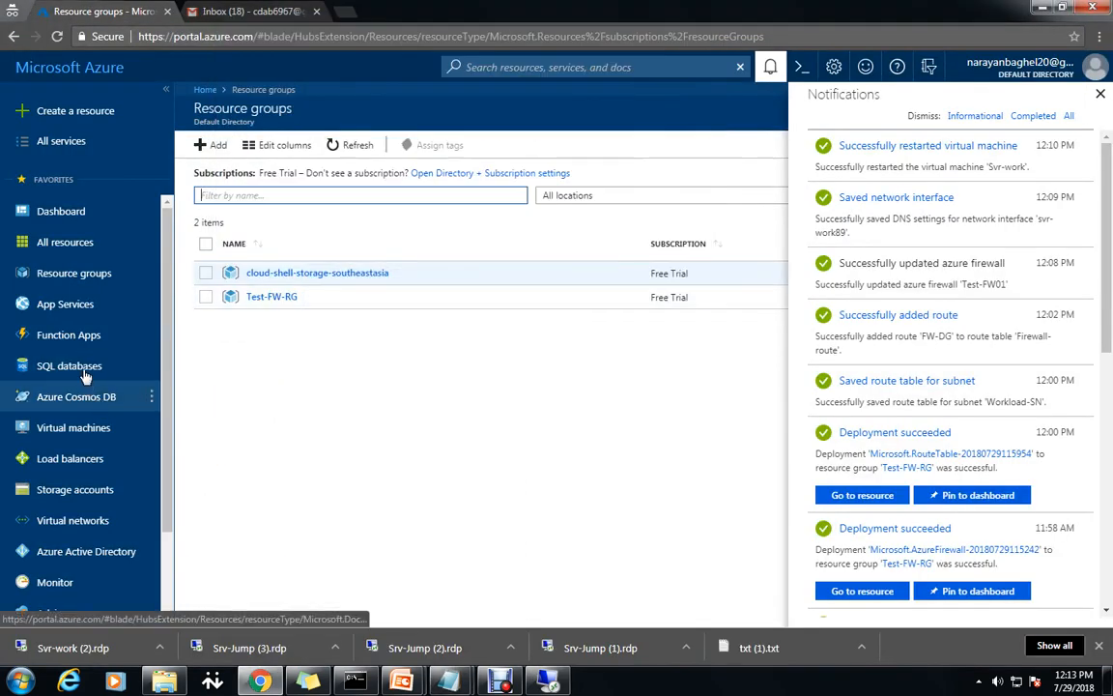
left_click(271, 296)
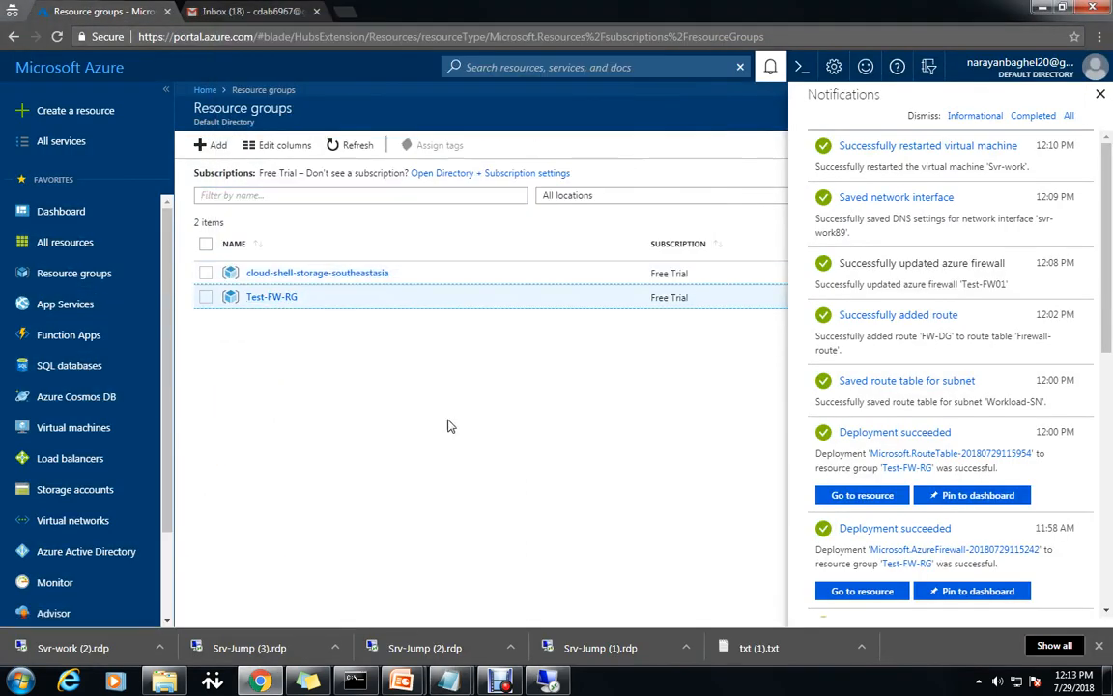
left_click(1099, 94)
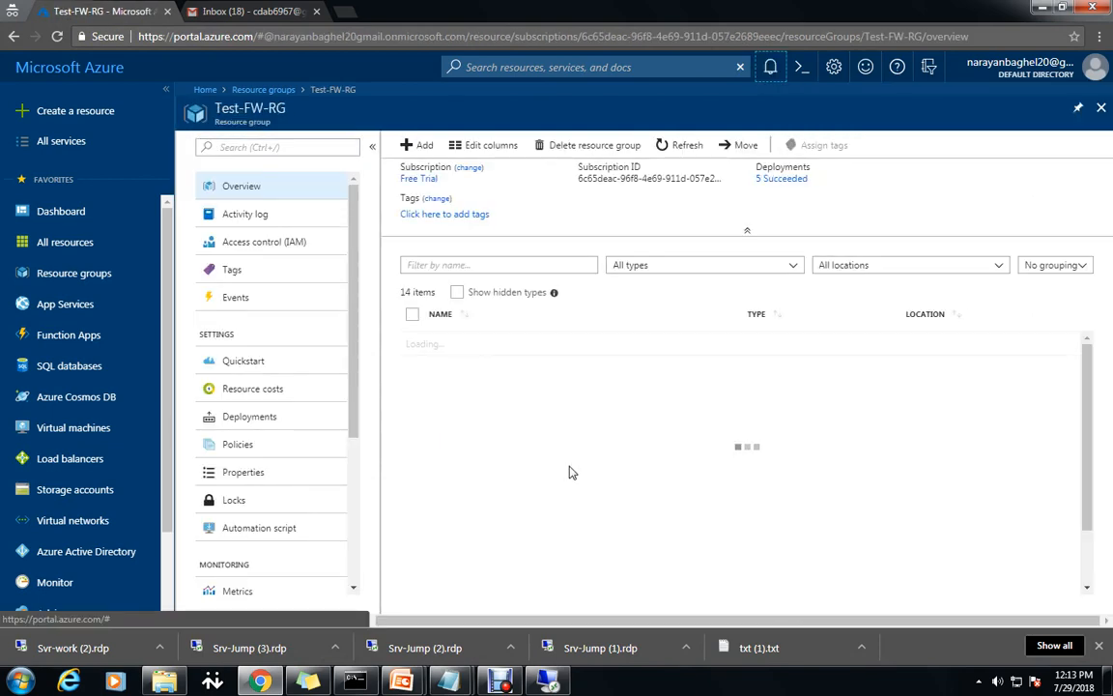
scroll(541, 575, "down", 2)
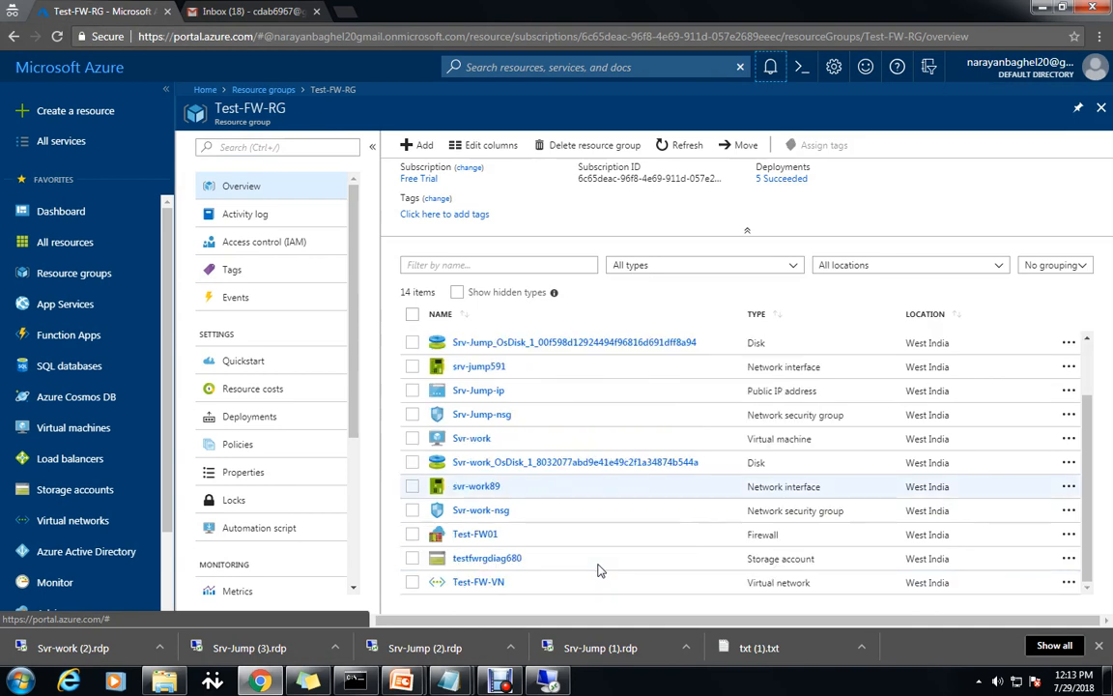
left_click(479, 543)
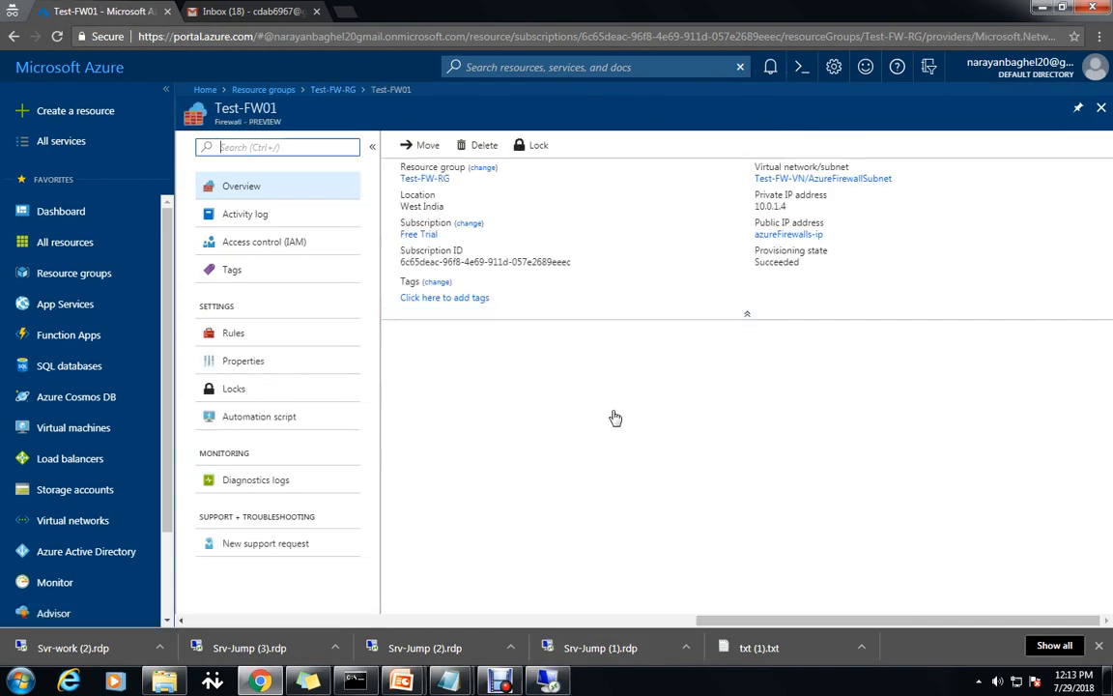
left_click(240, 335)
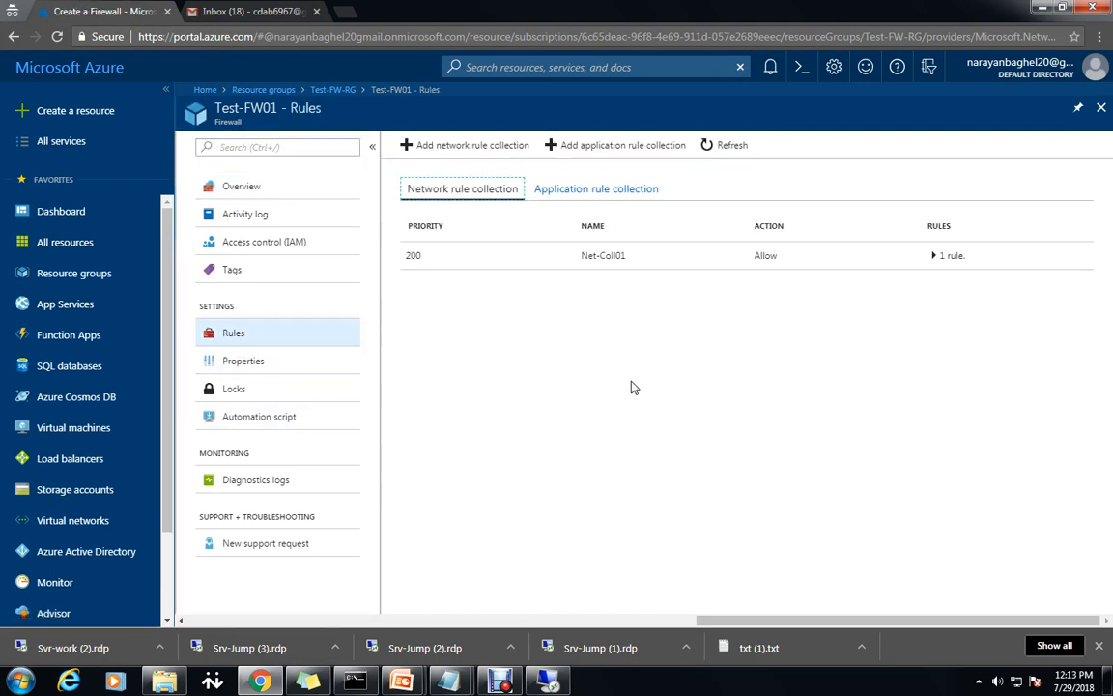
Refresh the rule collections and inspect Net-Coll01 without changing it.
left_click(729, 148)
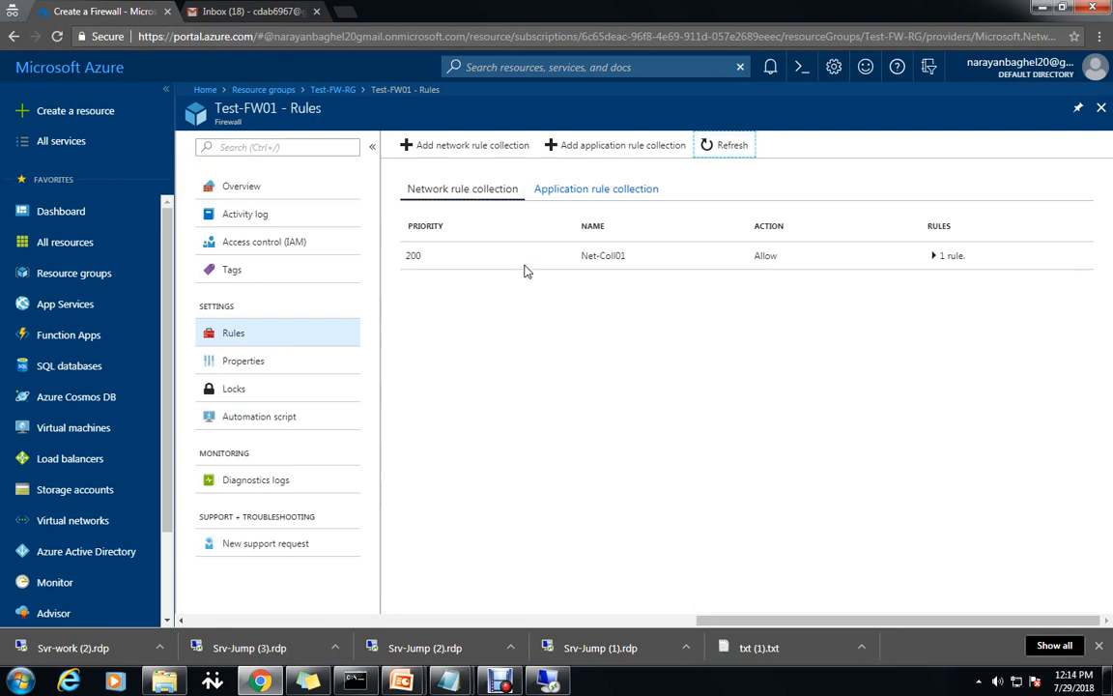
left_click(413, 256)
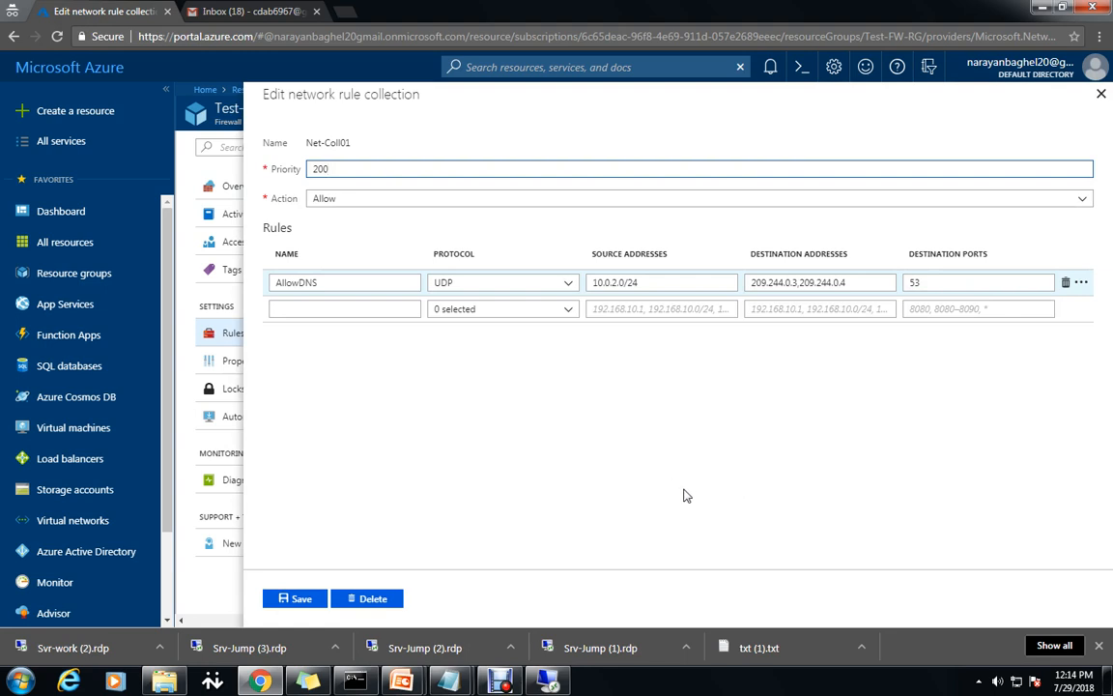
left_click(568, 311)
left_click(569, 314)
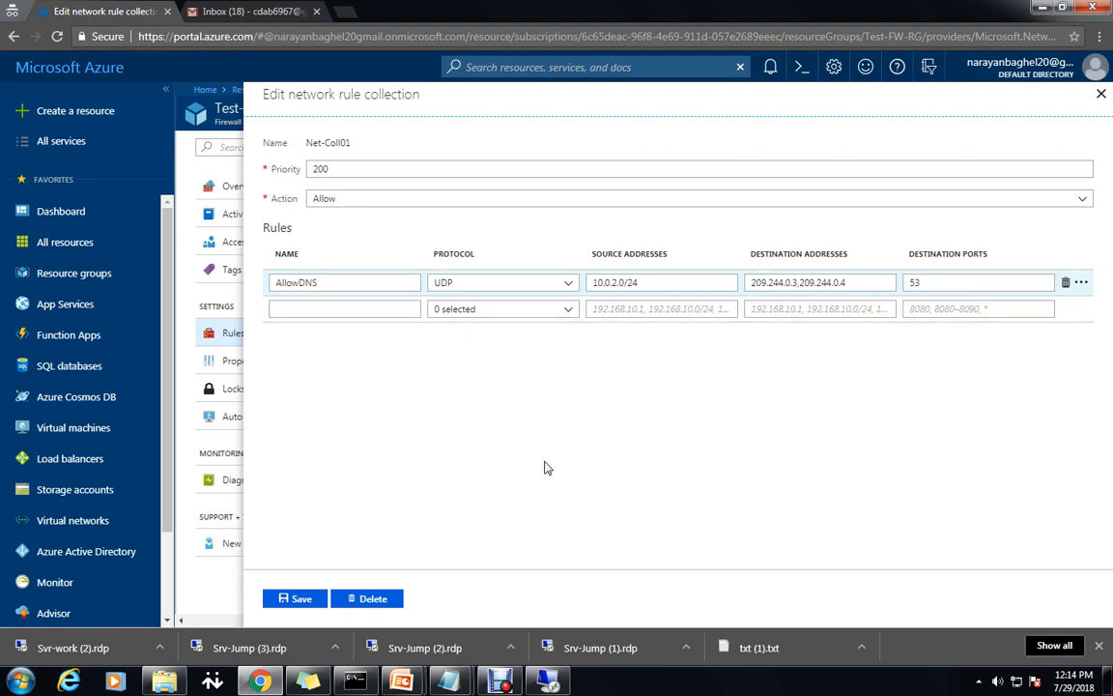
left_click(1101, 96)
Change App-Coll01's AllowGH rule to Http:80,Https:443 and save it.
left_click(615, 191)
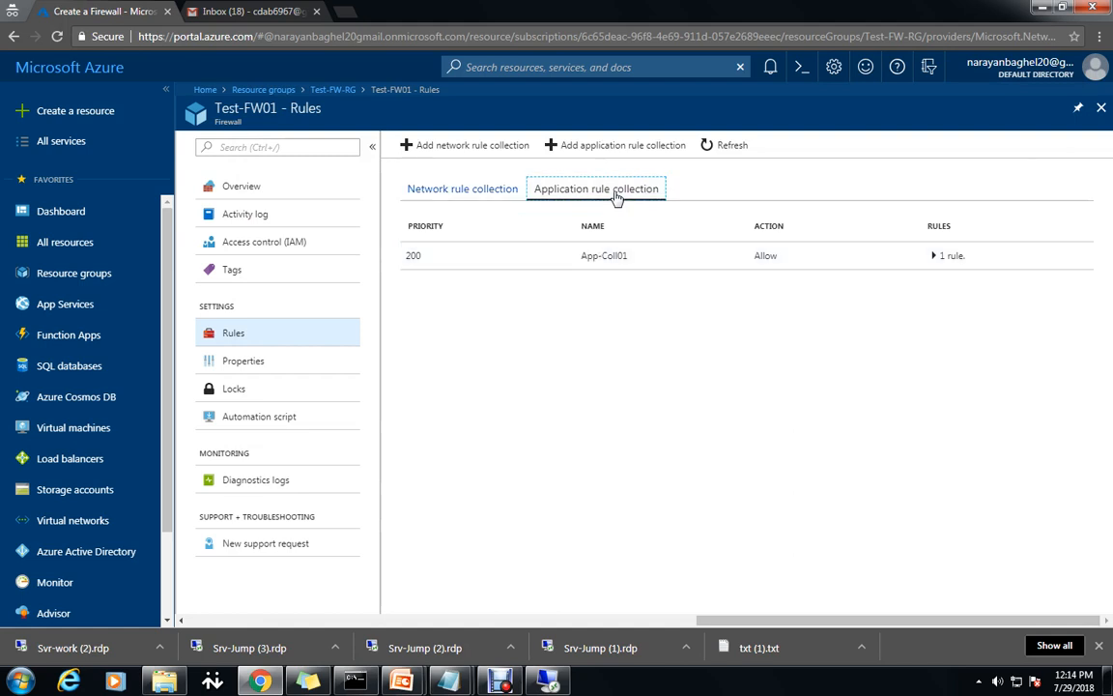
left_click(420, 255)
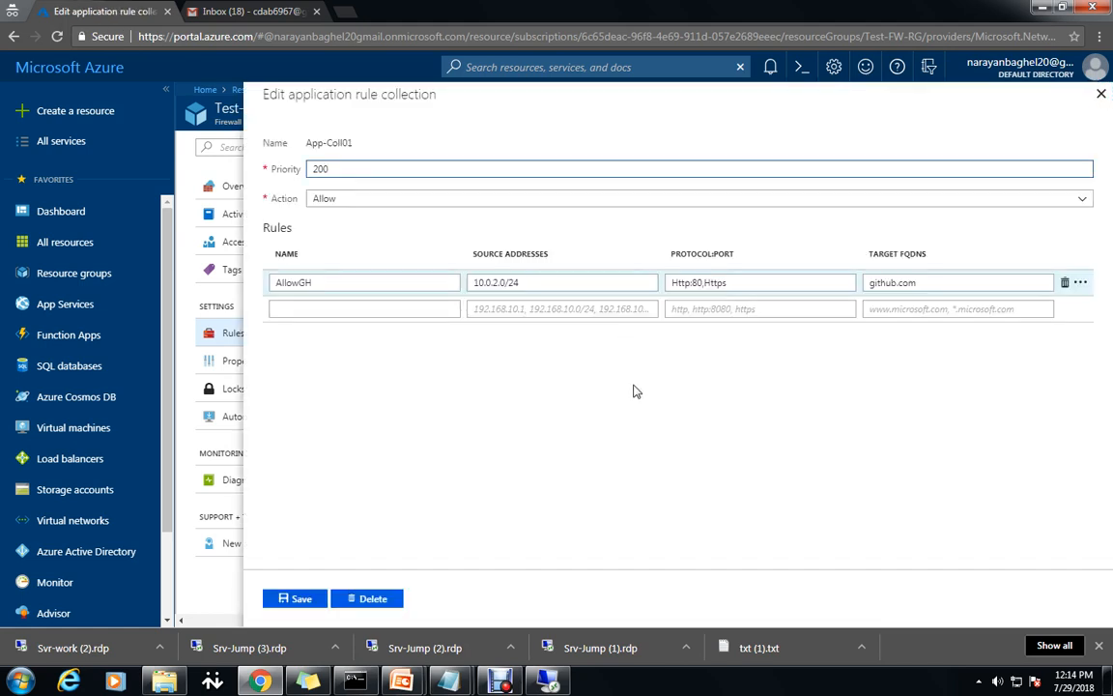
left_click(761, 281)
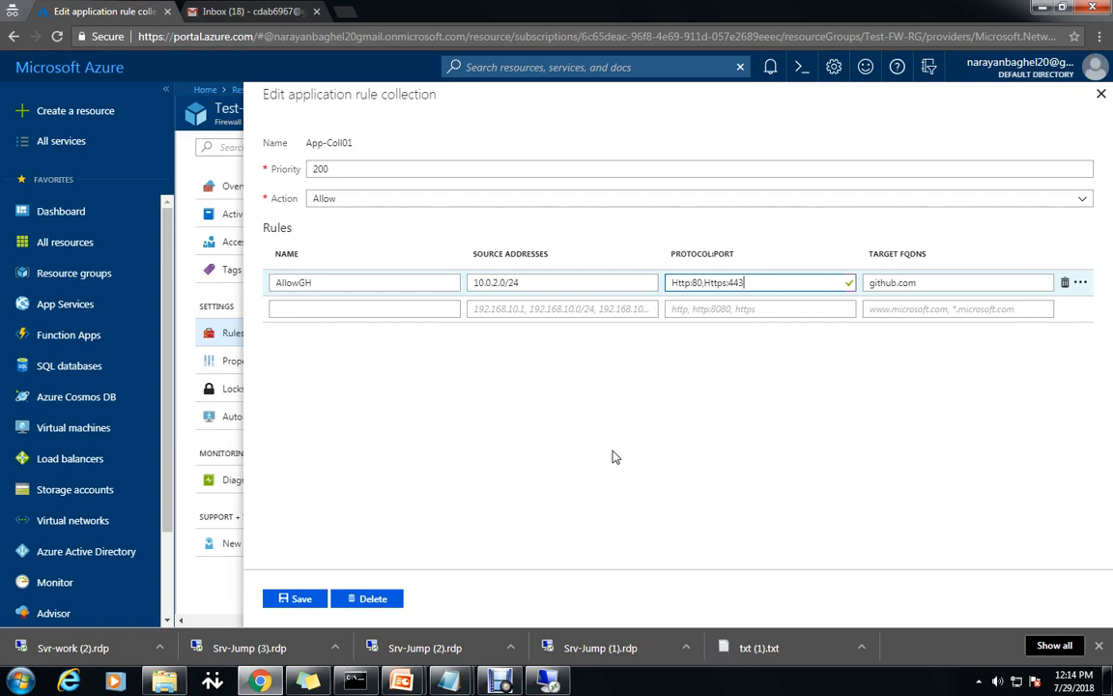
left_click(305, 601)
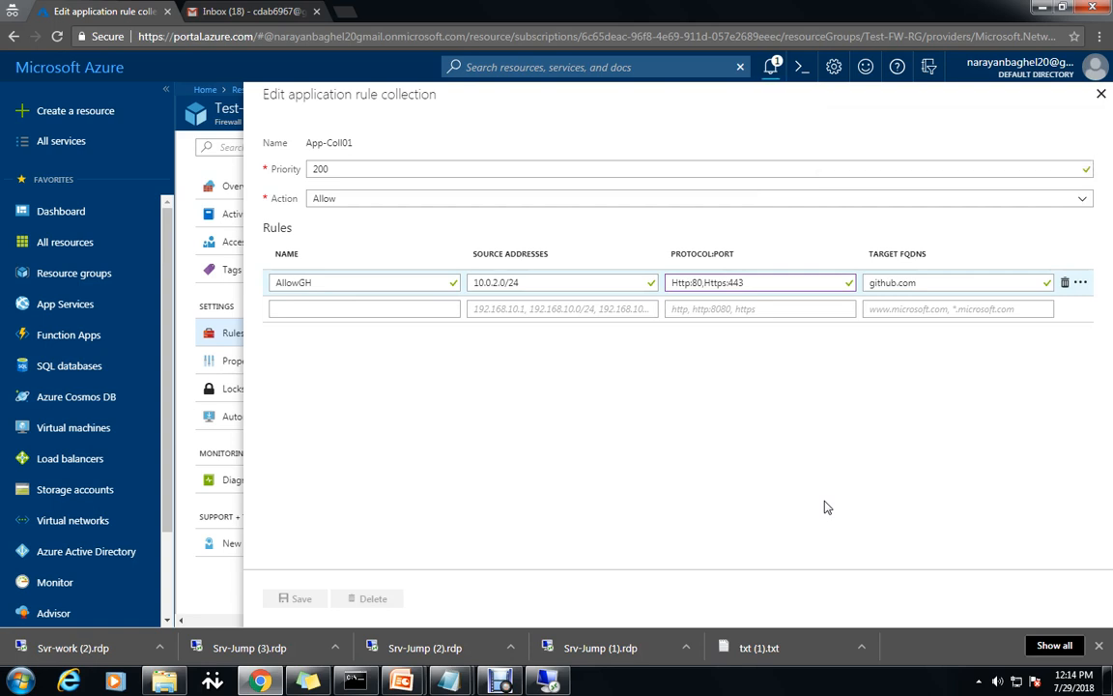
left_click(774, 70)
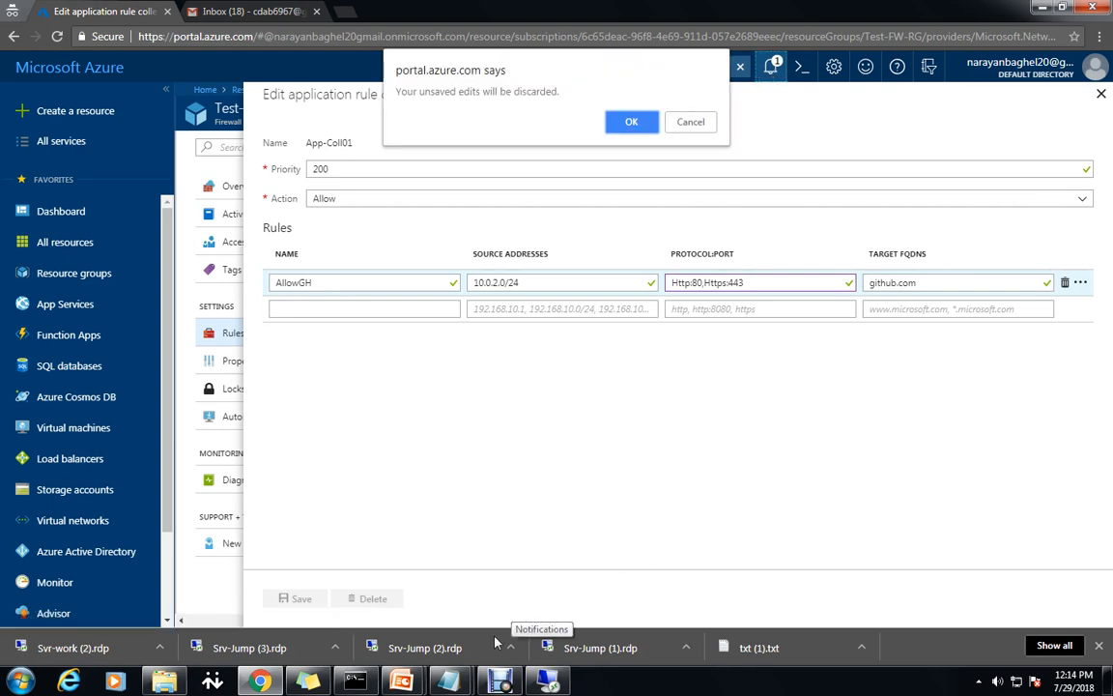
left_click(551, 681)
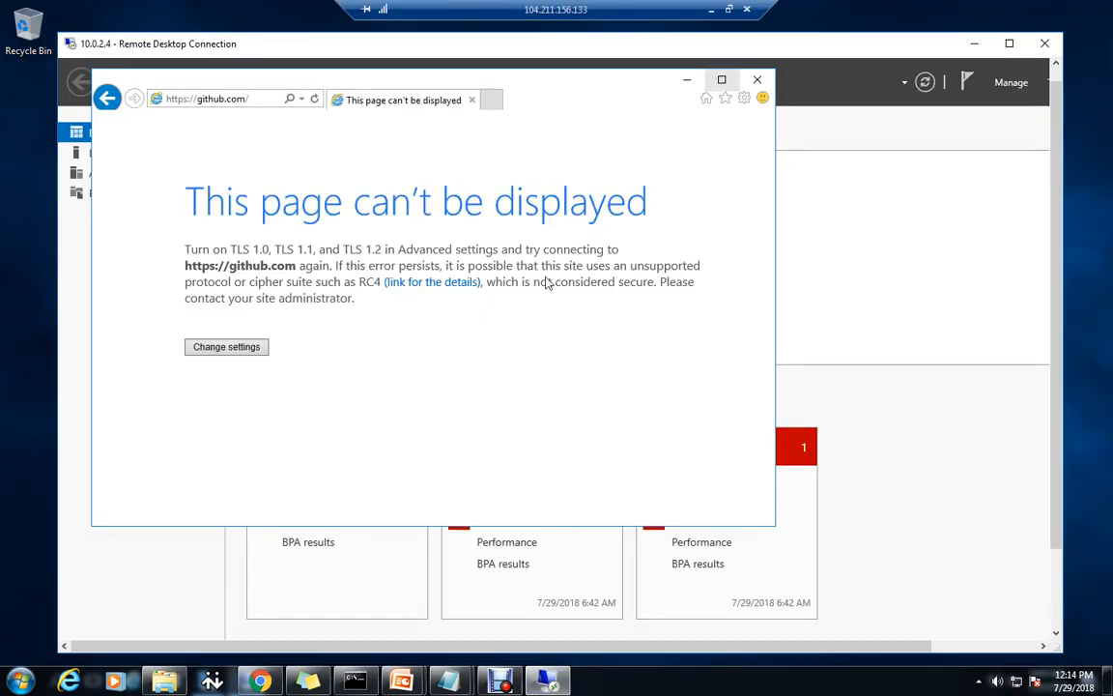
left_click(280, 98)
key("Return")
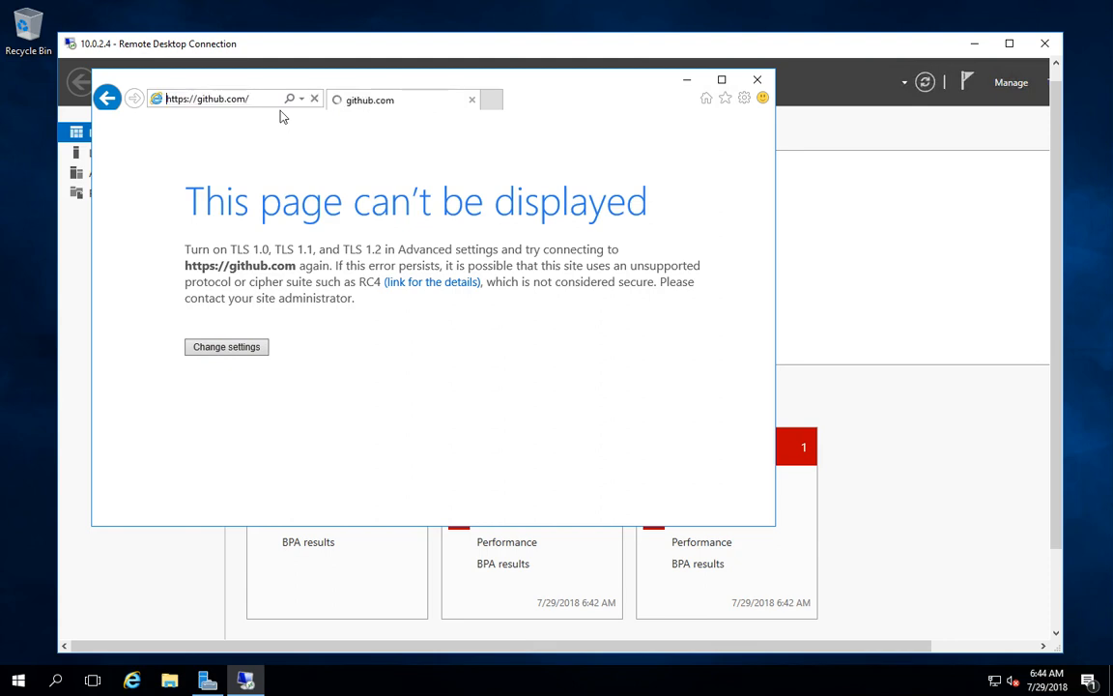
left_click(259, 100)
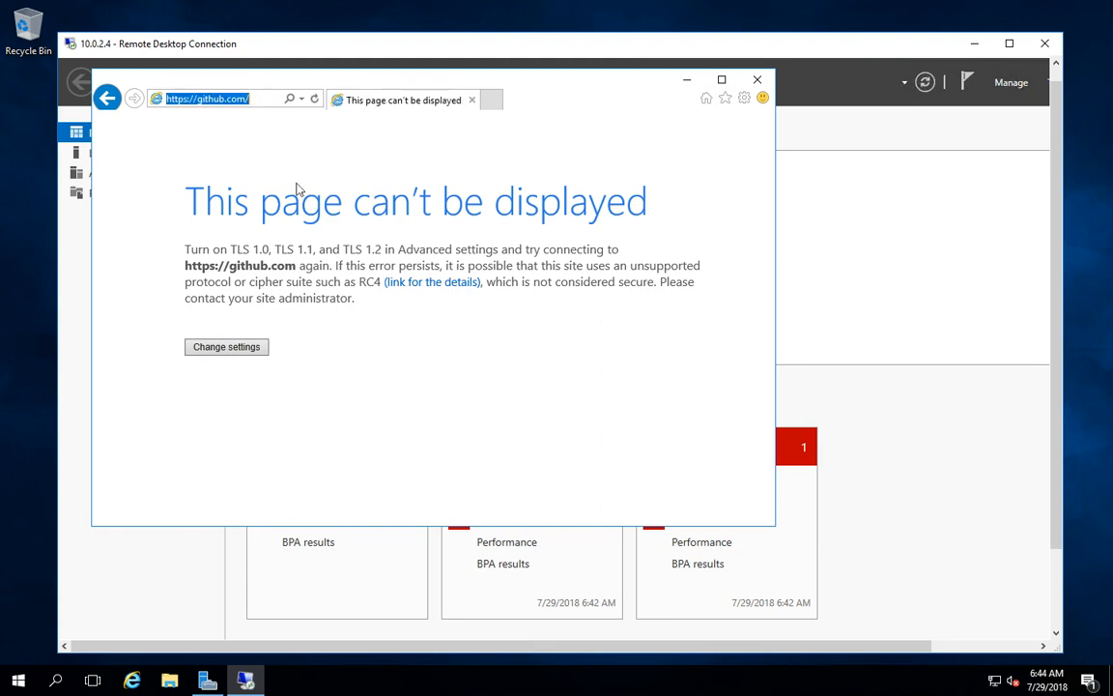
left_click(299, 191)
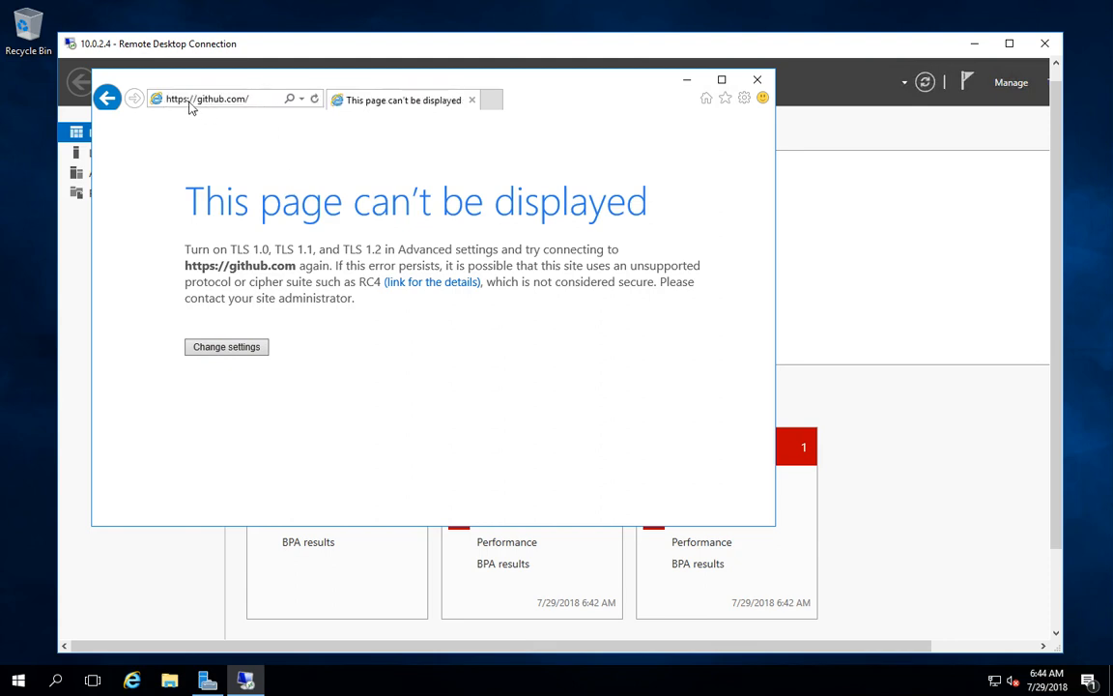
left_click(191, 102)
left_click(191, 101)
key("BackSpace")
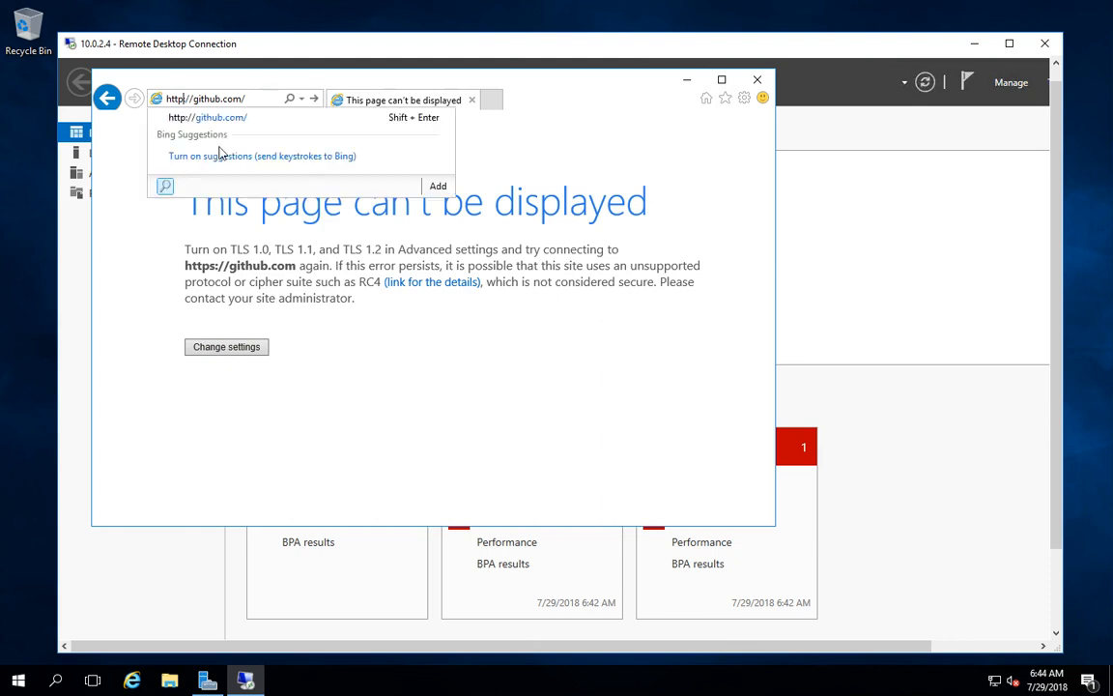
key("Return")
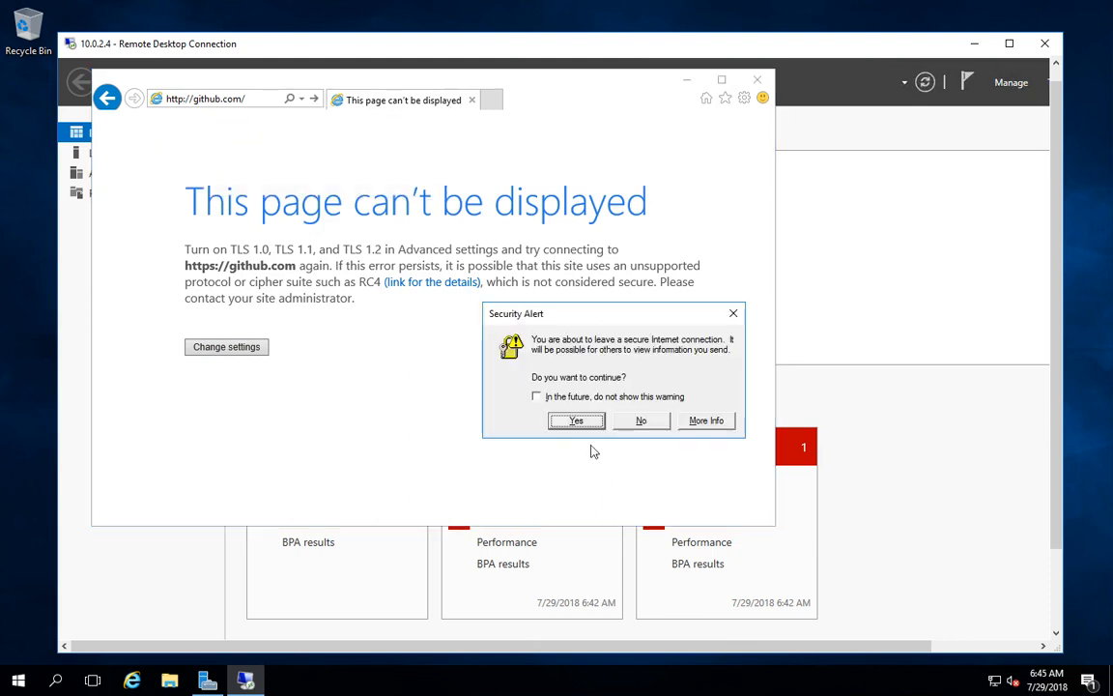
left_click(568, 425)
left_click(568, 426)
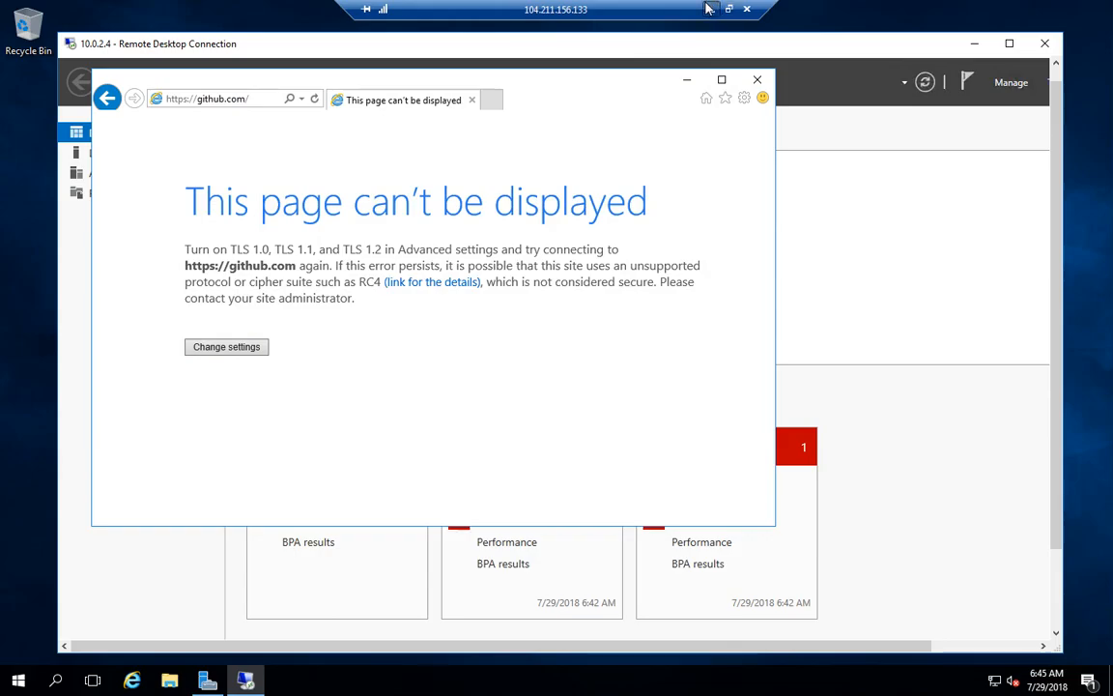
left_click(710, 8)
Keep the App-Coll01 edits and confirm Test-FW01 was successfully updated.
left_click(704, 123)
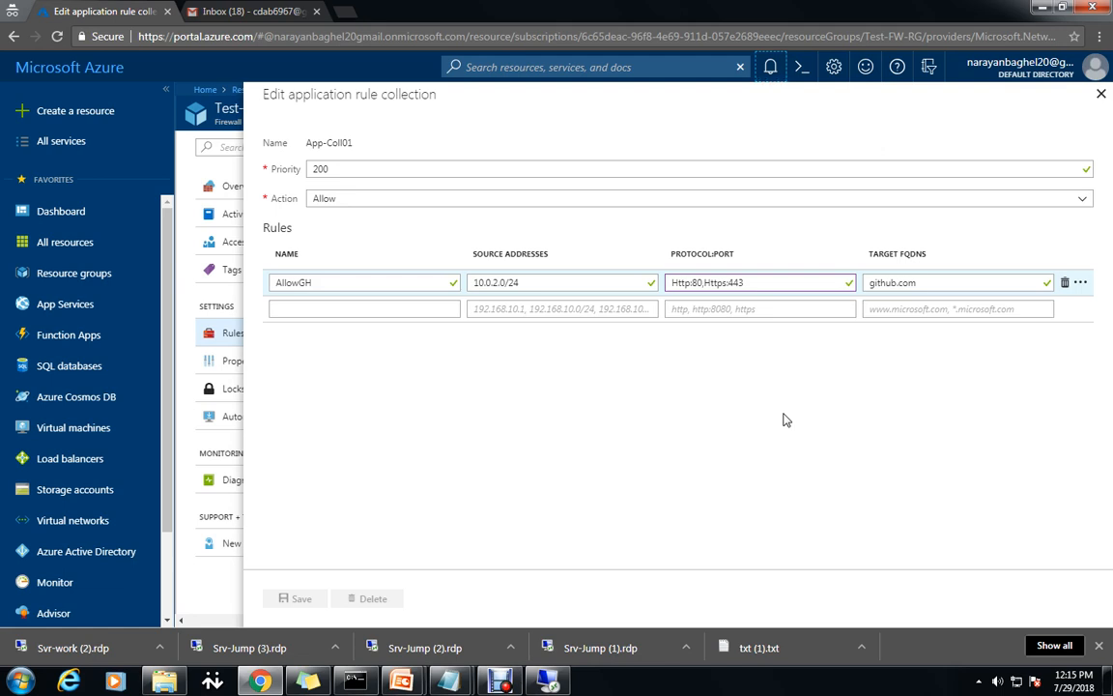
left_click(978, 679)
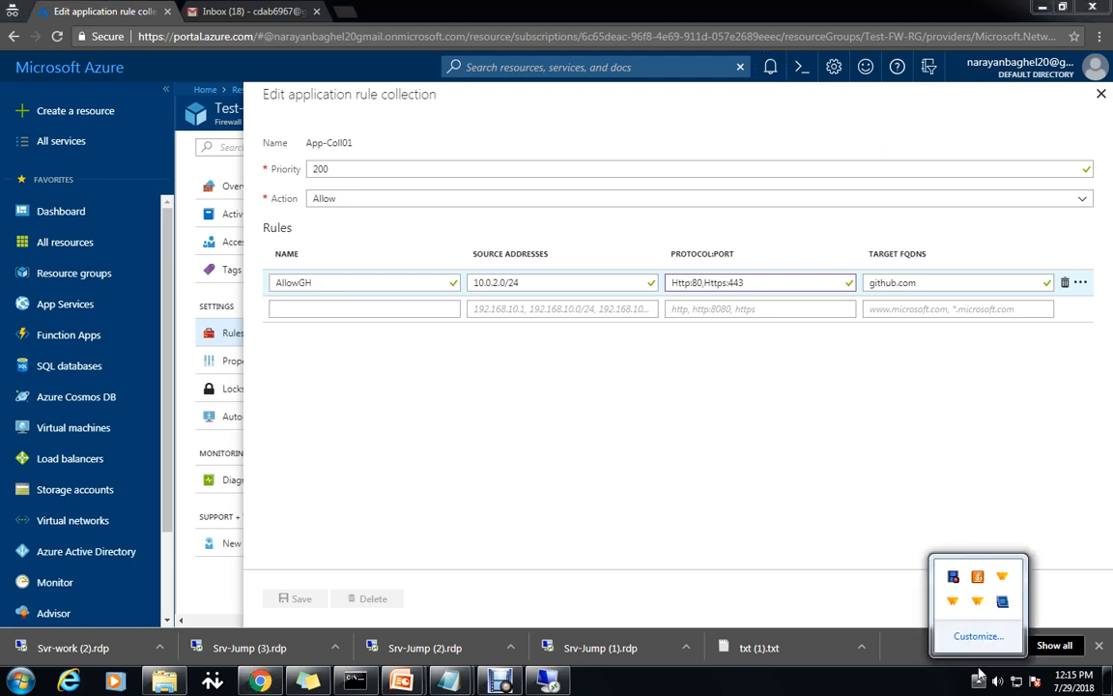
right_click(955, 578)
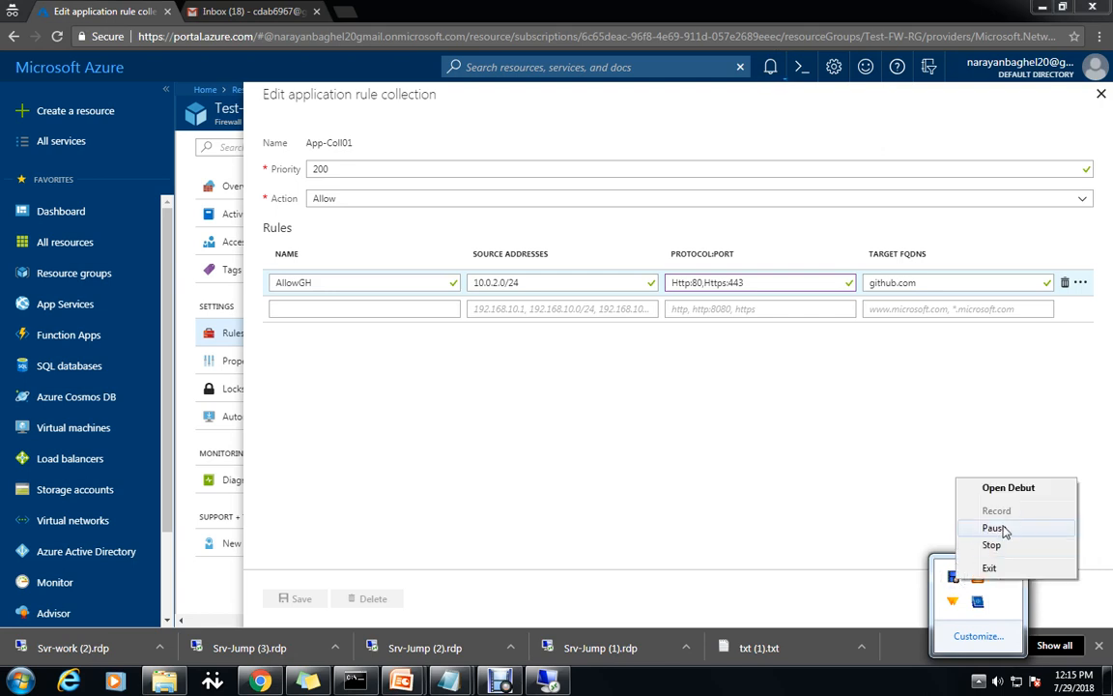
left_click(995, 528)
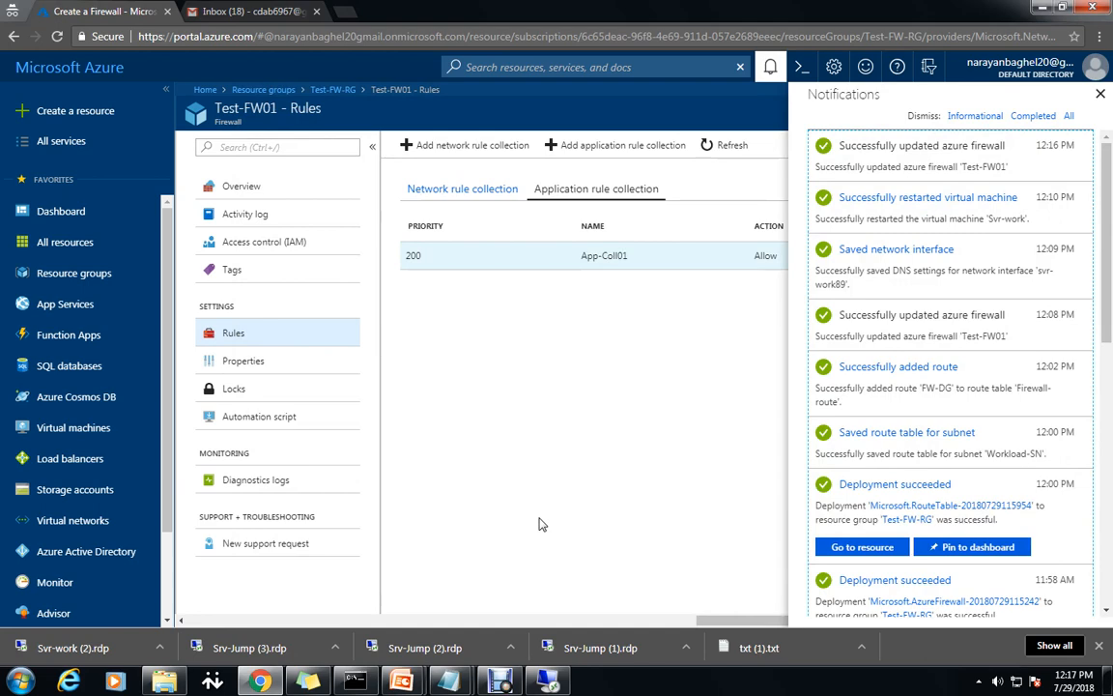
left_click(556, 680)
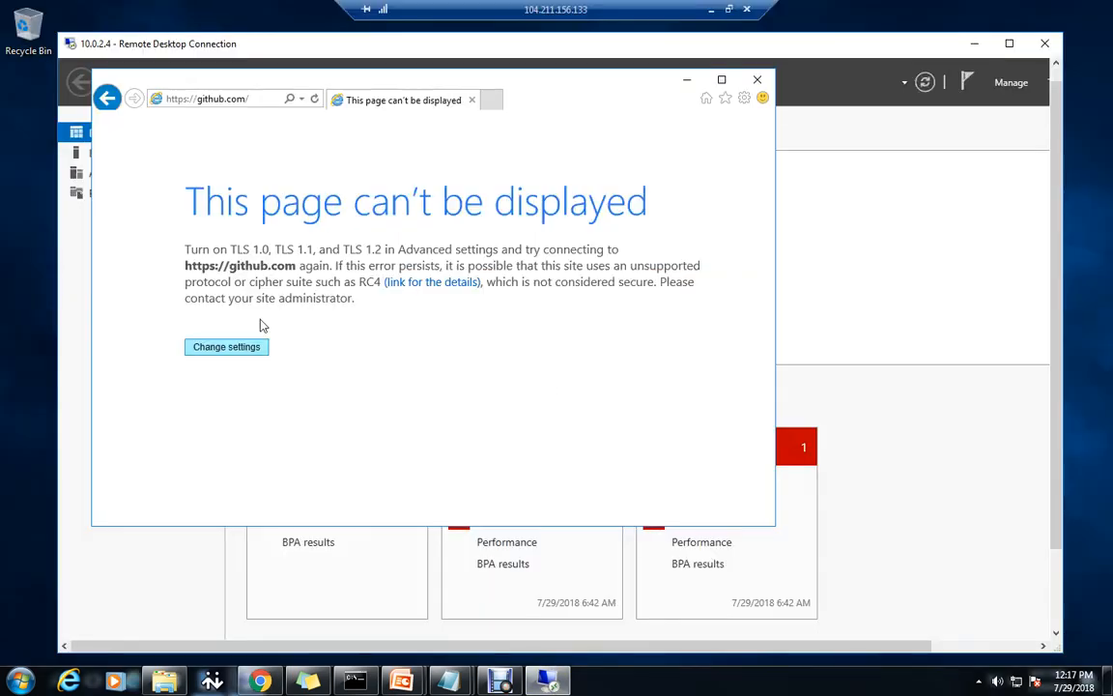
left_click(259, 101)
key("Return")
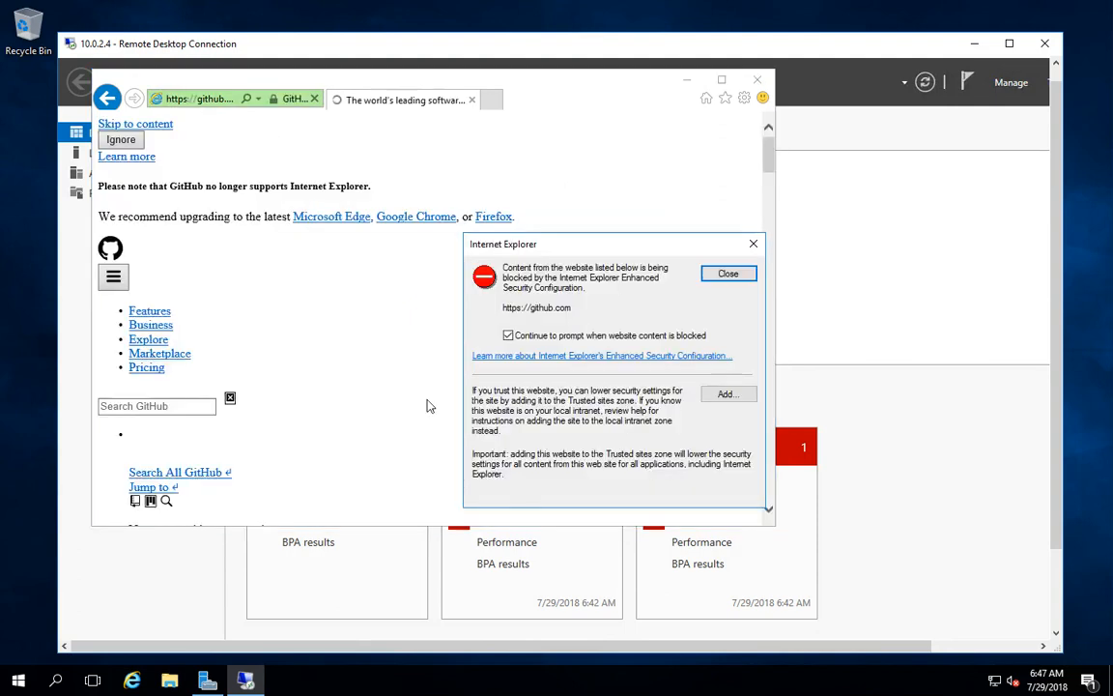
left_click(734, 393)
left_click(713, 360)
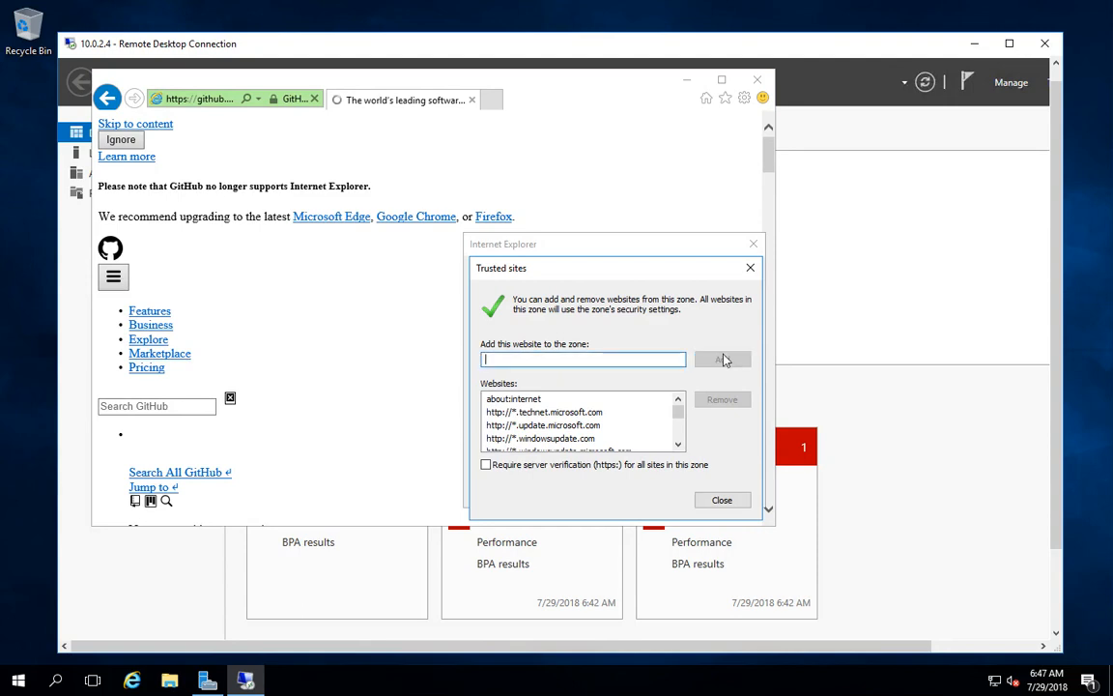
left_click(722, 500)
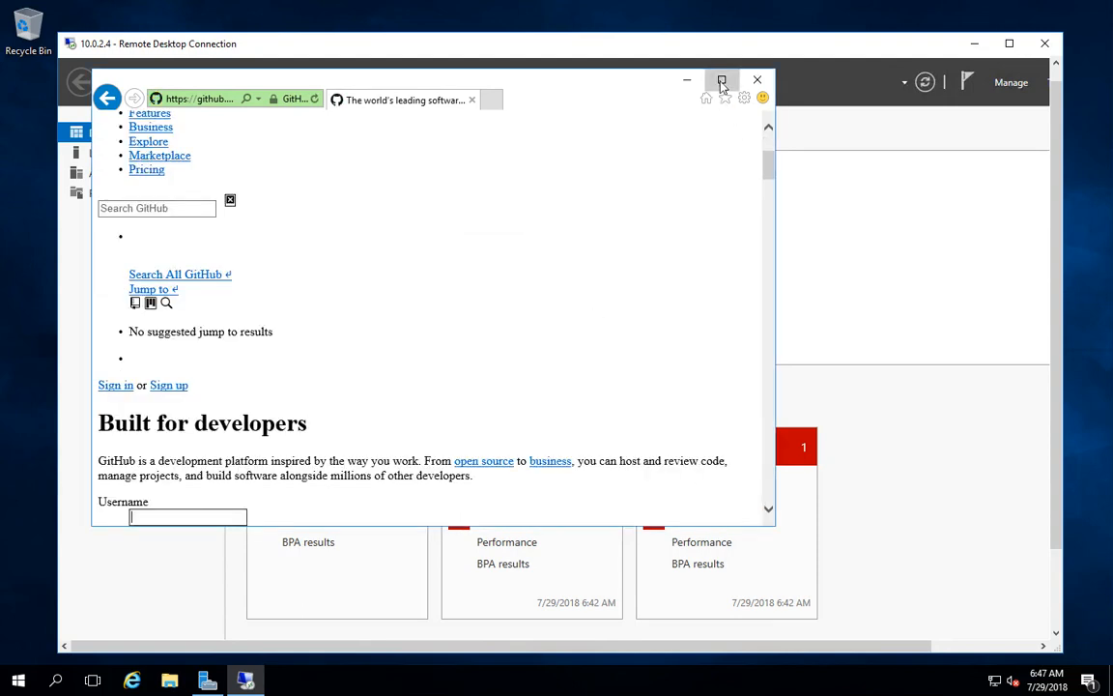
Maximize Internet Explorer on GitHub and jot https:443 in a new Notepad, then minimize it.
left_click(720, 80)
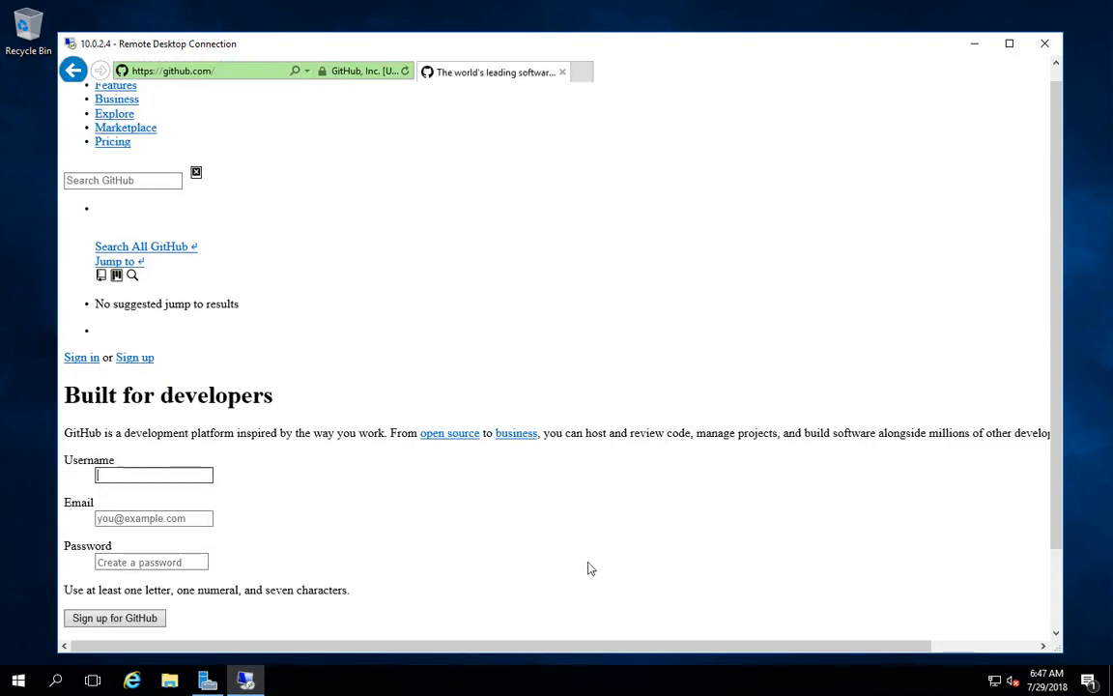
key("super+r")
type("no")
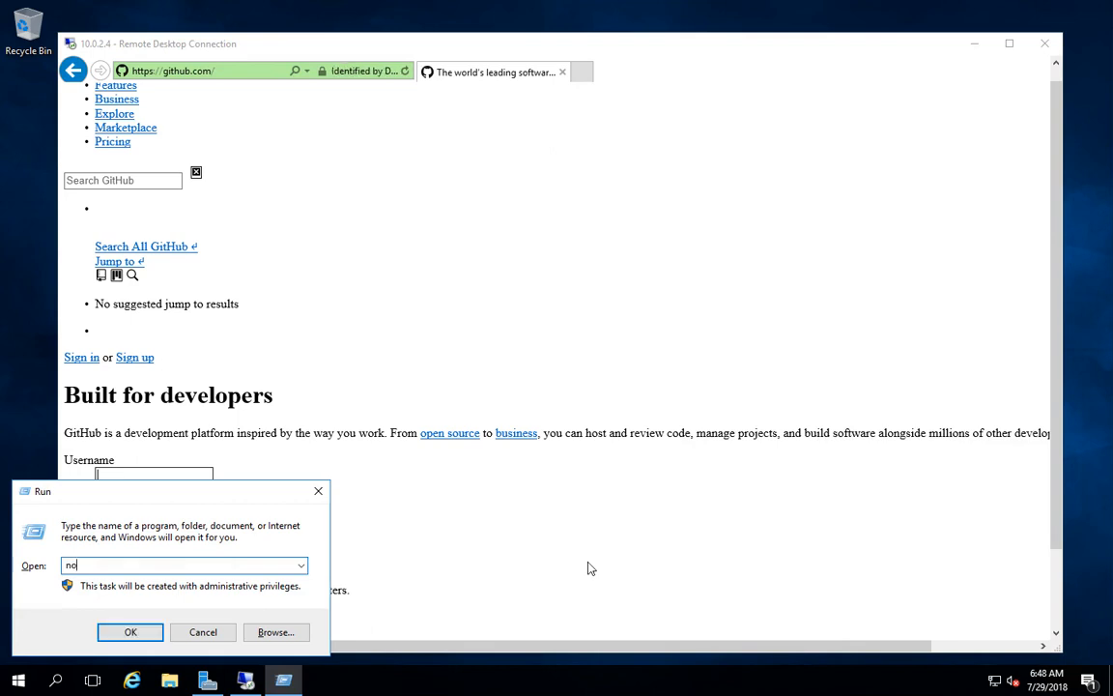
type("tepad")
key("Return")
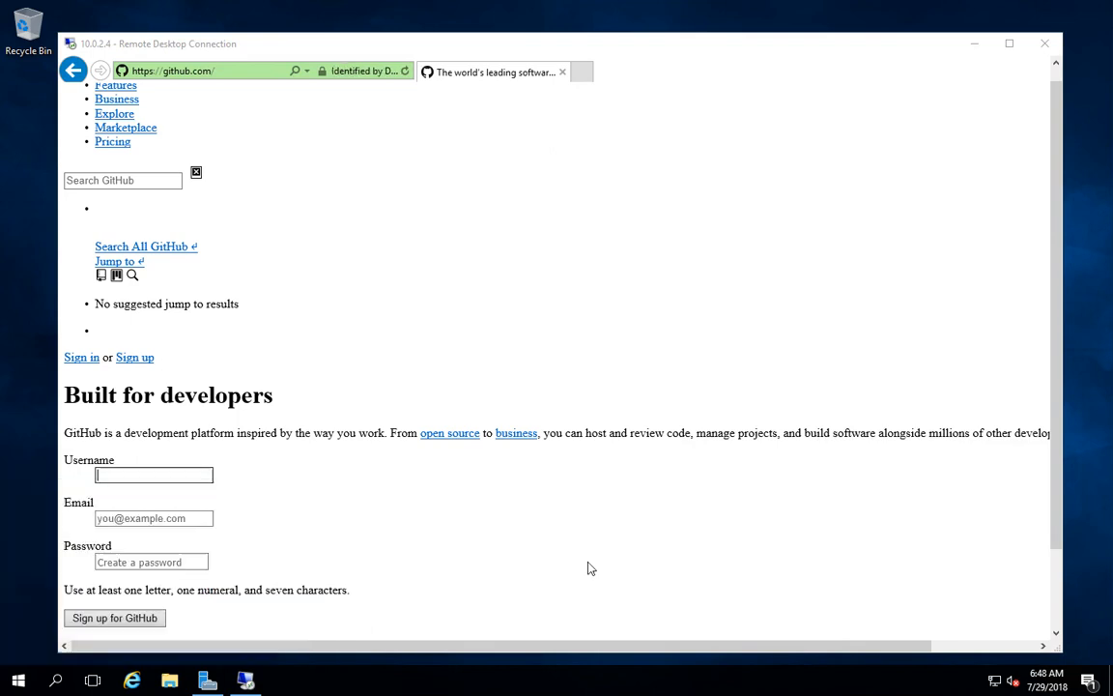
type("h")
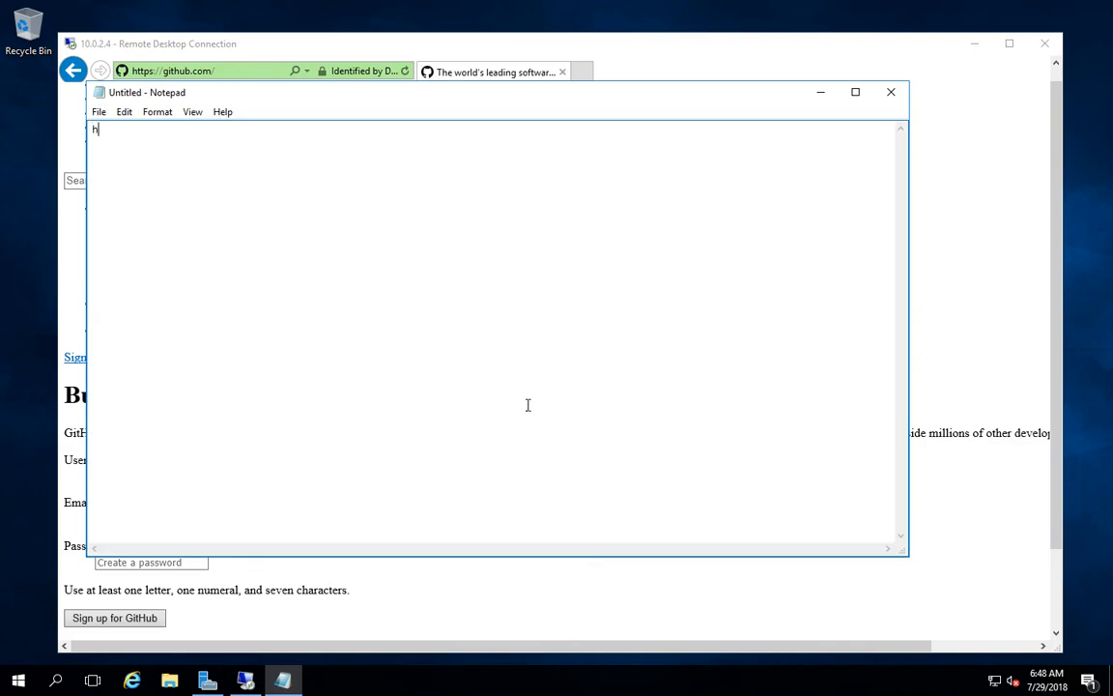
type("ttps:443")
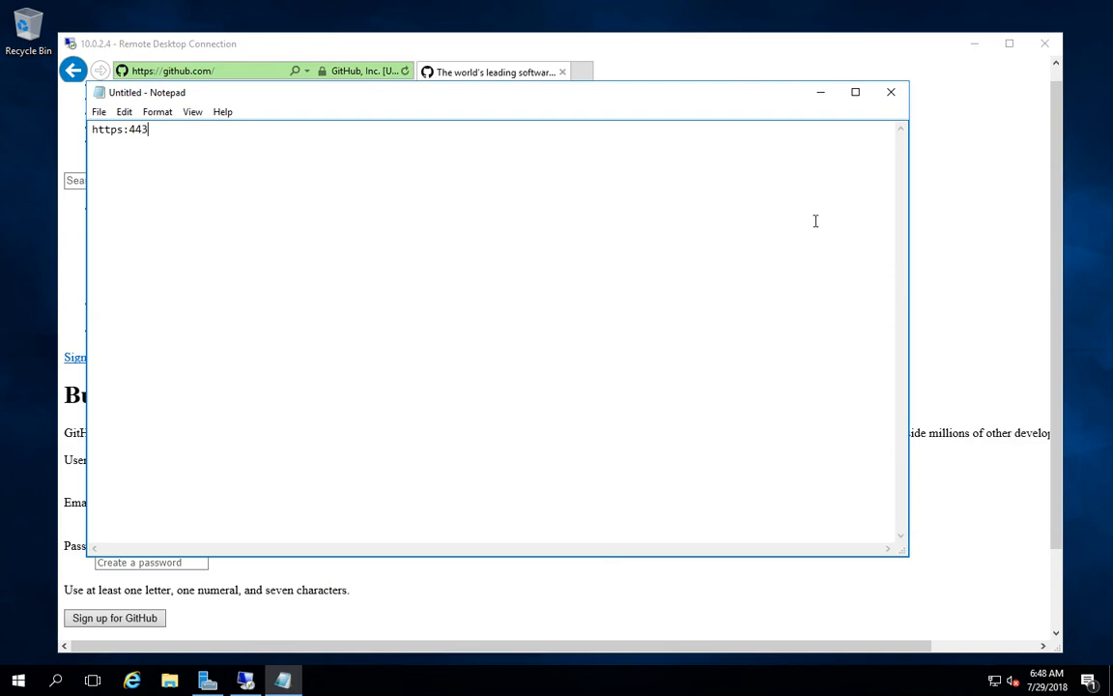
left_click(820, 92)
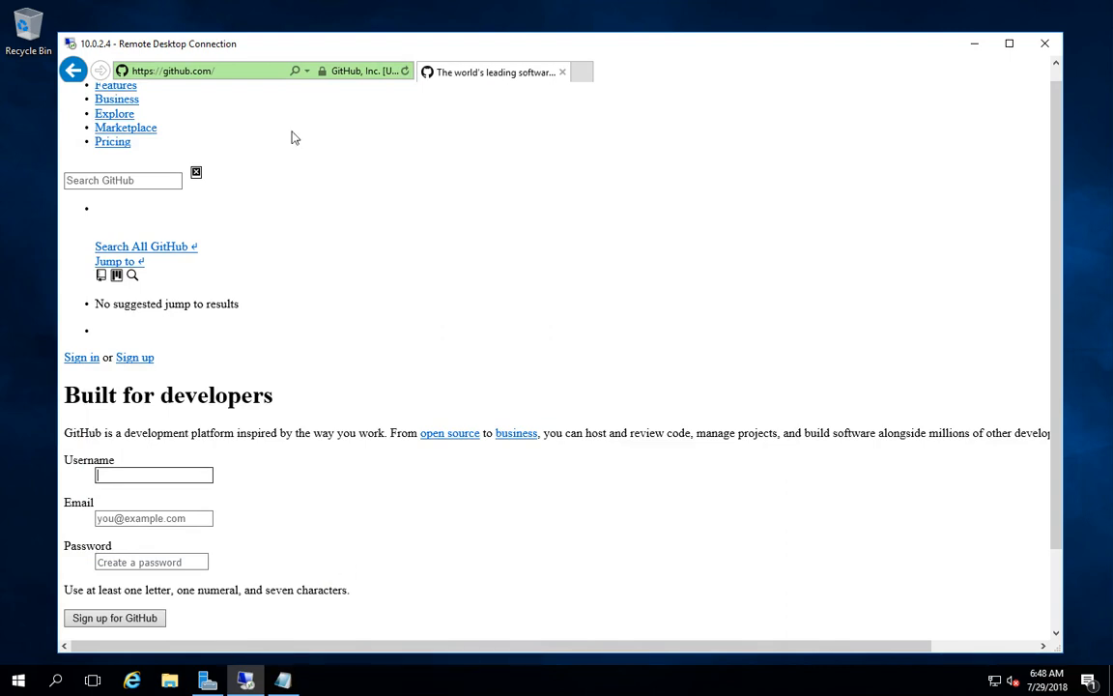
Load google.com in a new tab and highlight the firewall's 'Action: Deny' message.
left_click(581, 72)
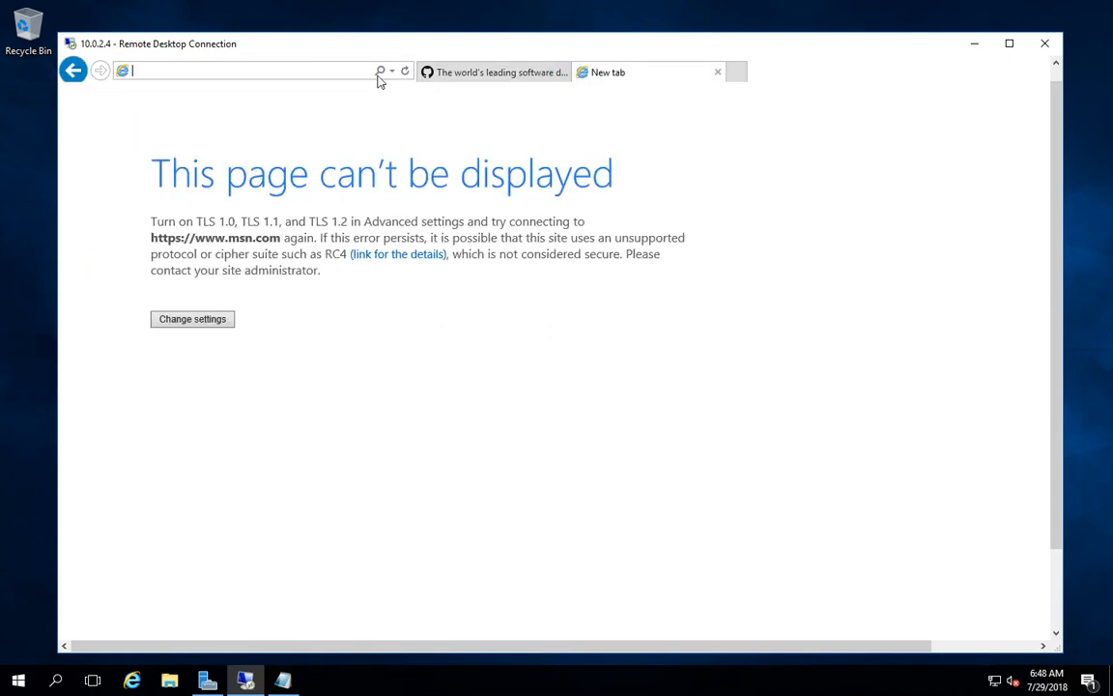
type("goog")
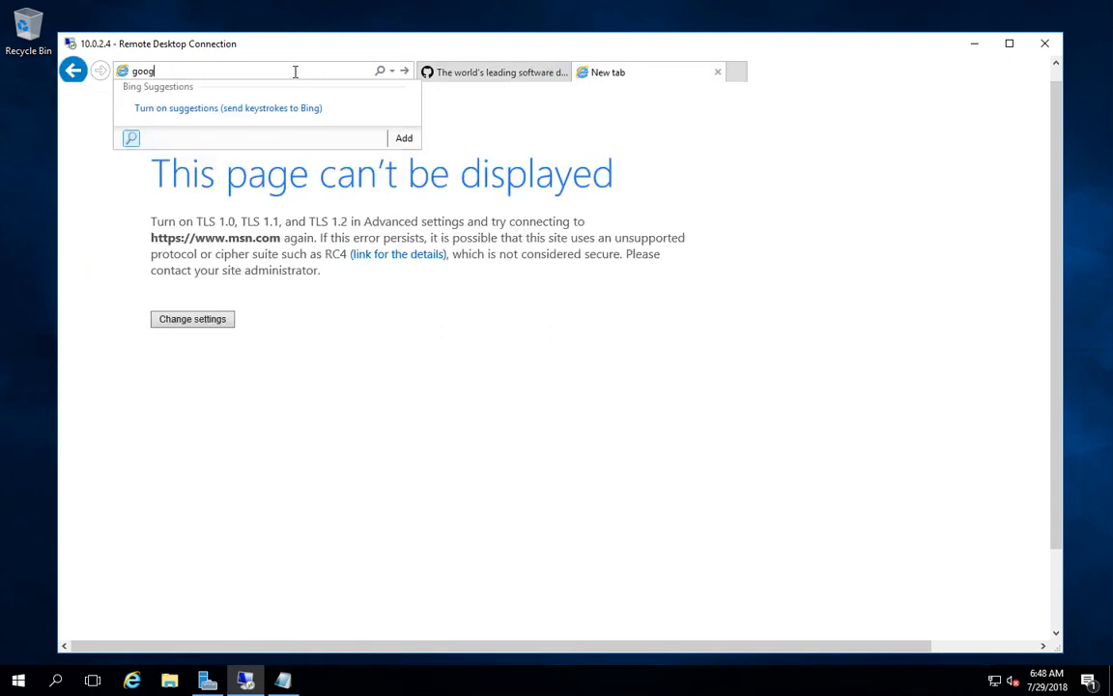
type("le")
key("ctrl+Return")
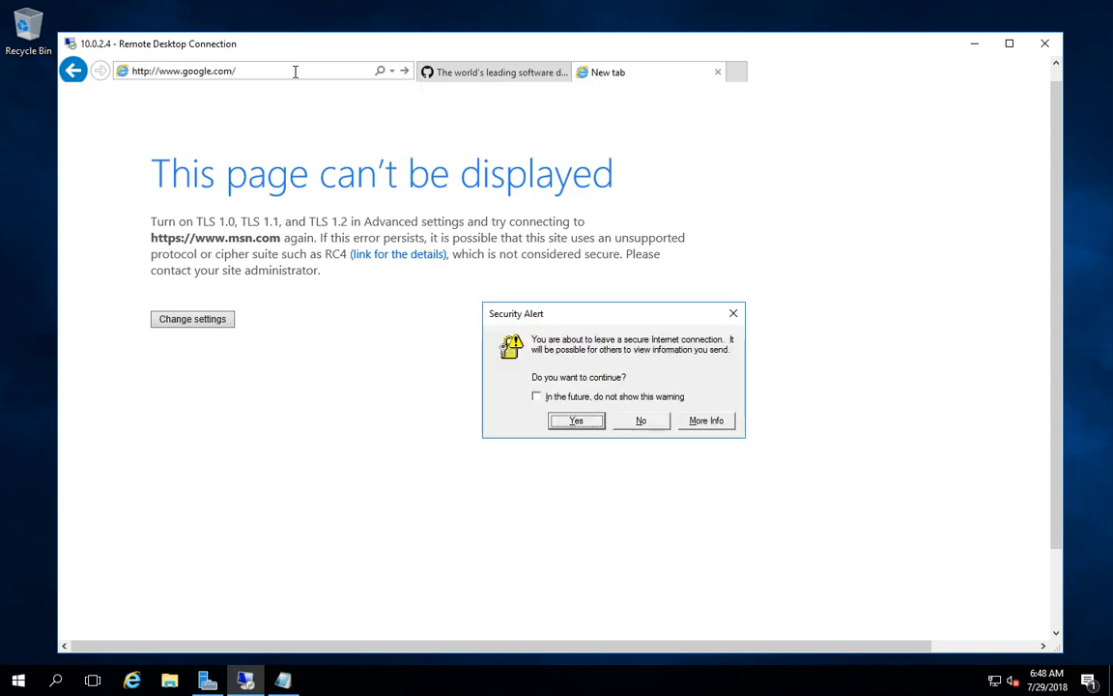
left_click(575, 422)
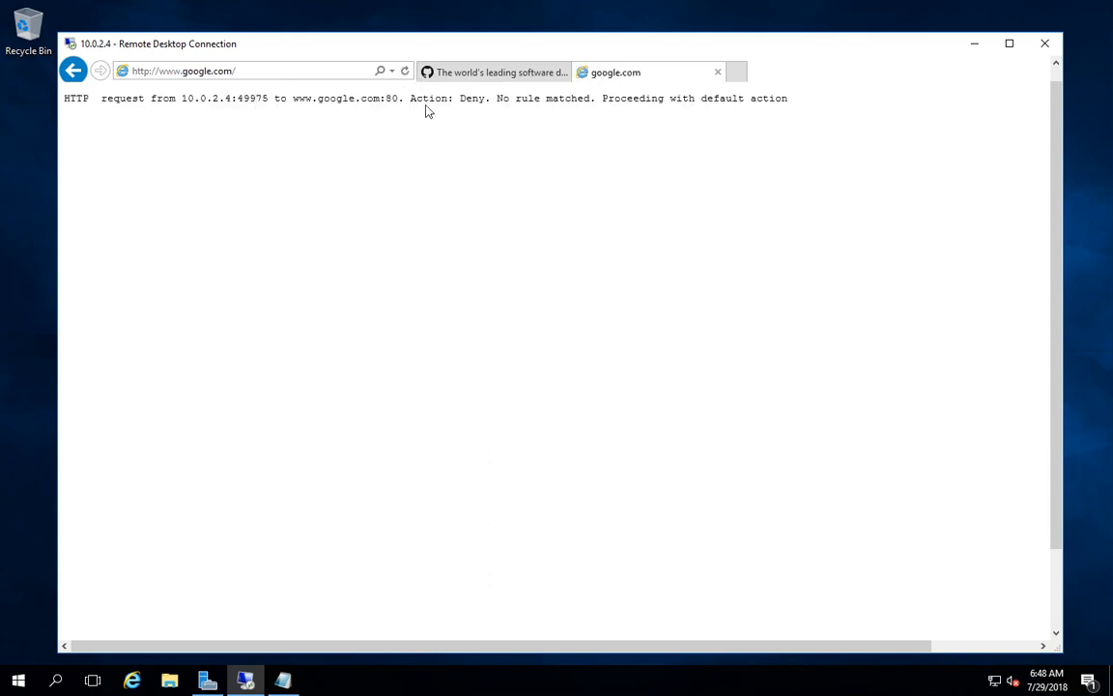
left_click_drag(413, 99, 590, 99)
left_click(739, 73)
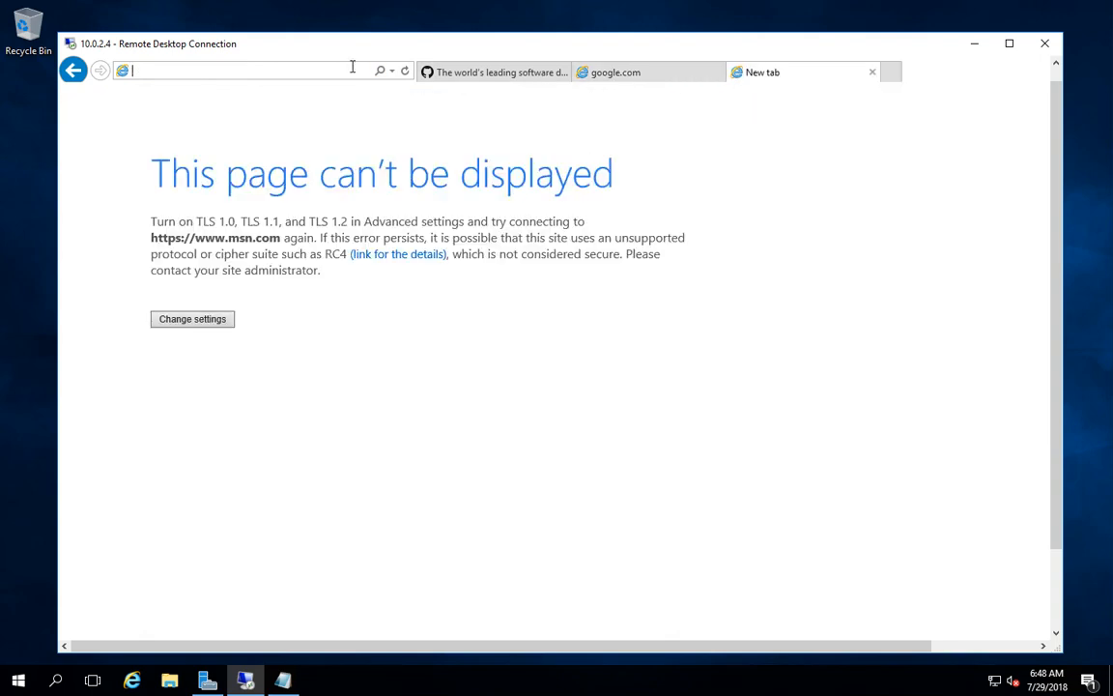
type("https")
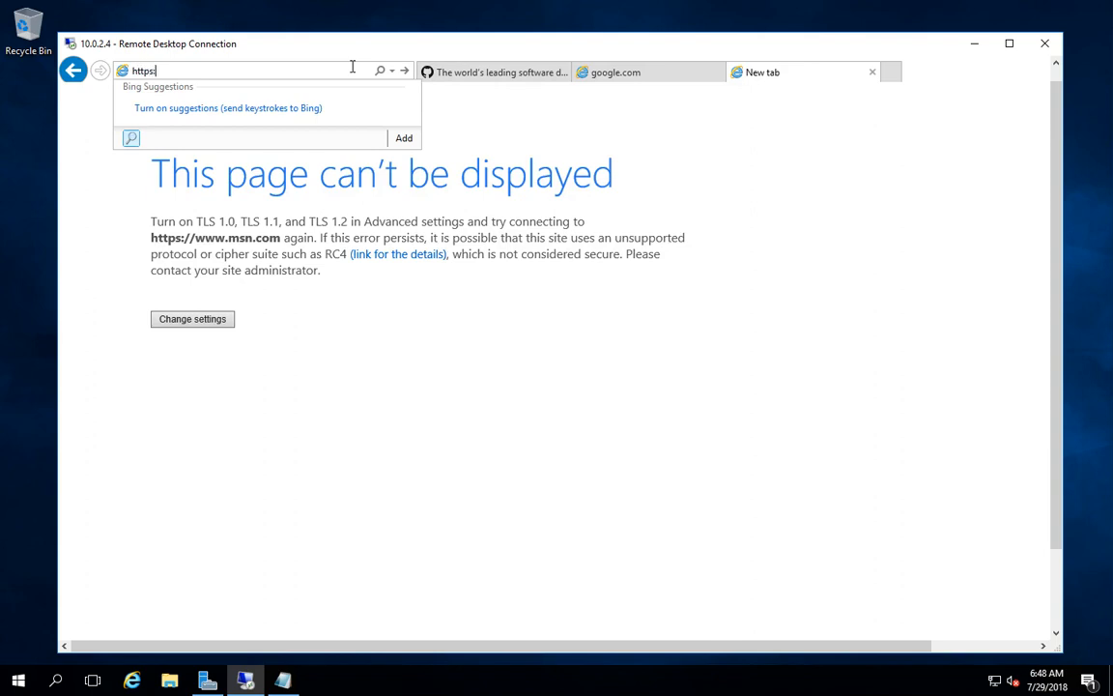
type("://msn.com")
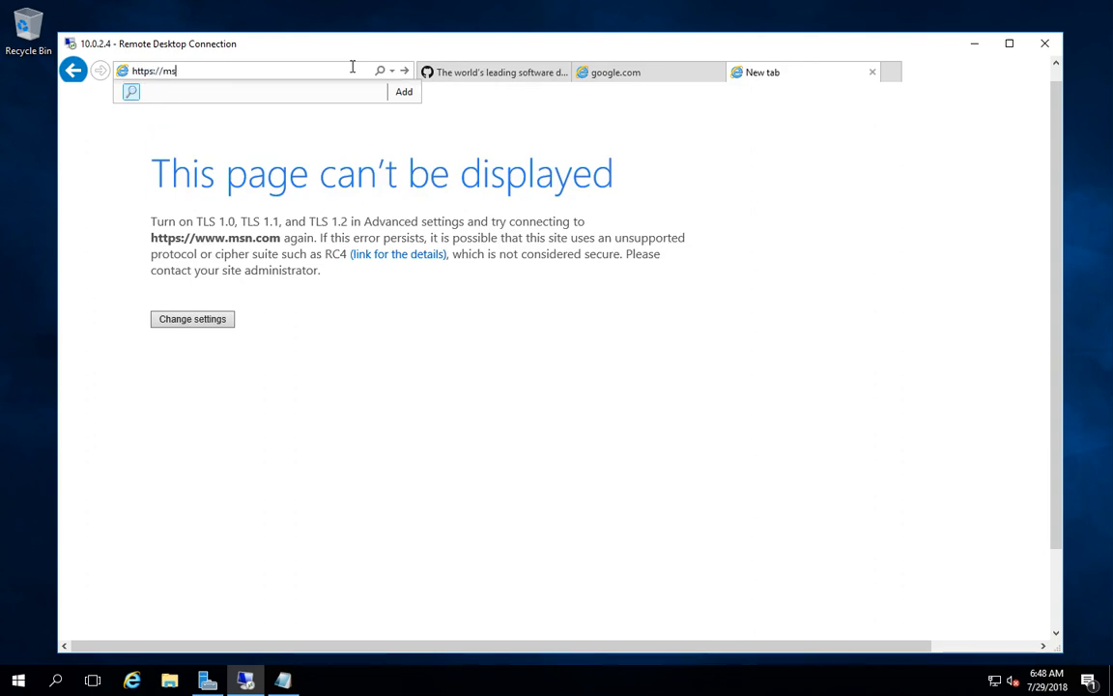
key("Return")
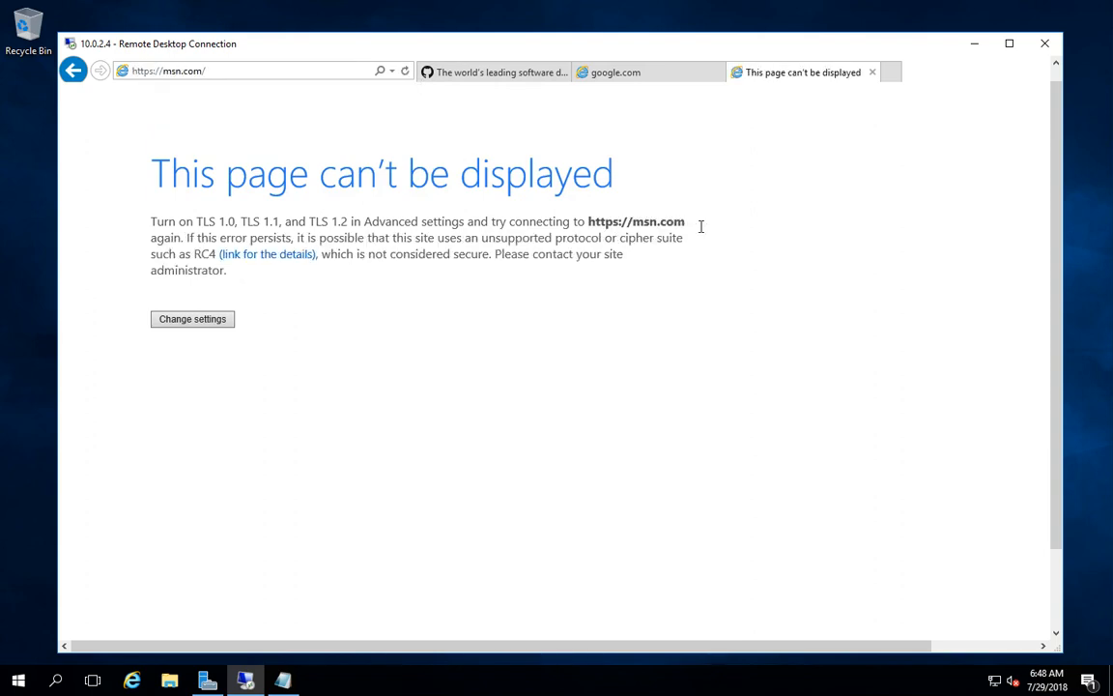
left_click(256, 70)
left_click(258, 70)
left_click(504, 74)
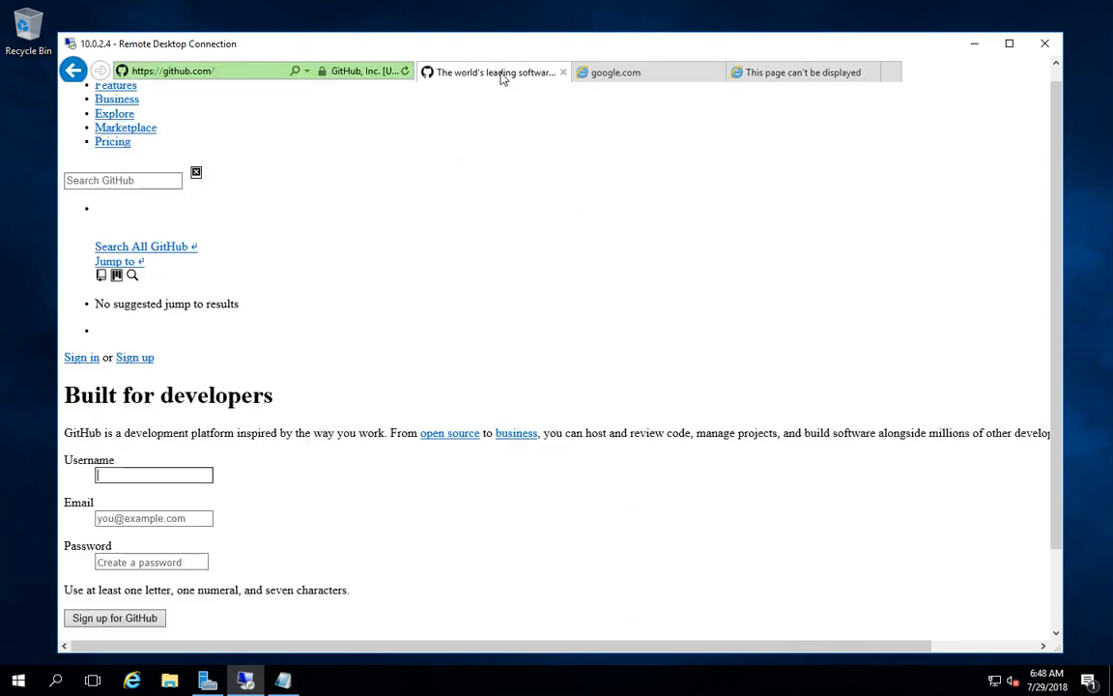
Toggle the remote session between windowed and full screen and bring back the nested GitHub window.
left_click(230, 72)
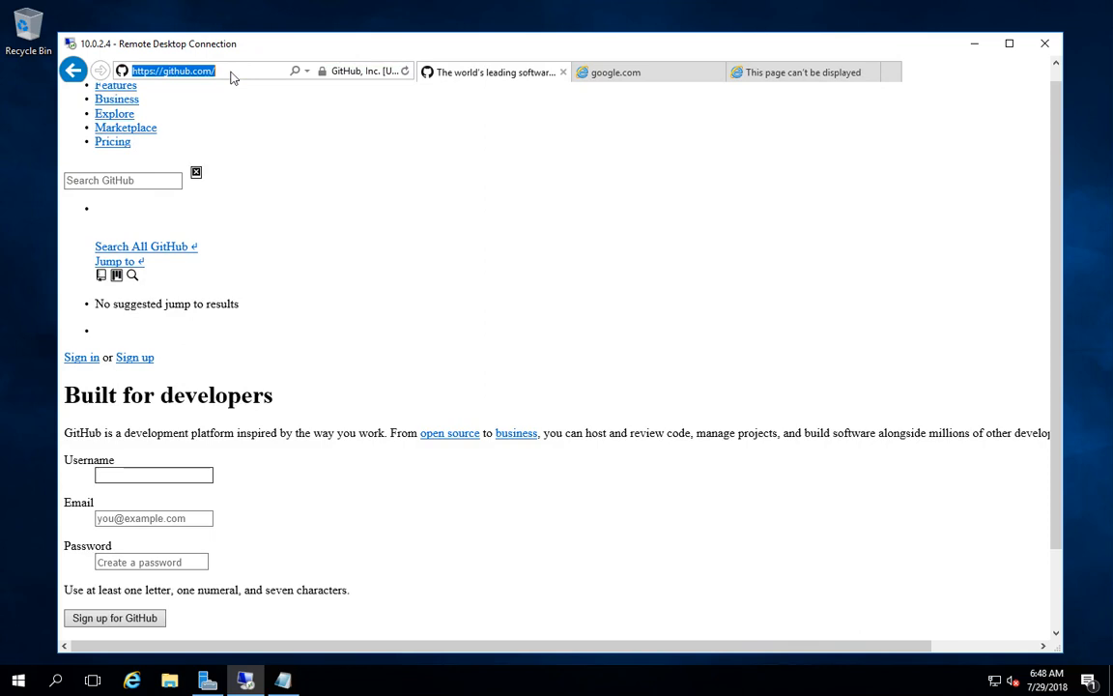
left_click(232, 75)
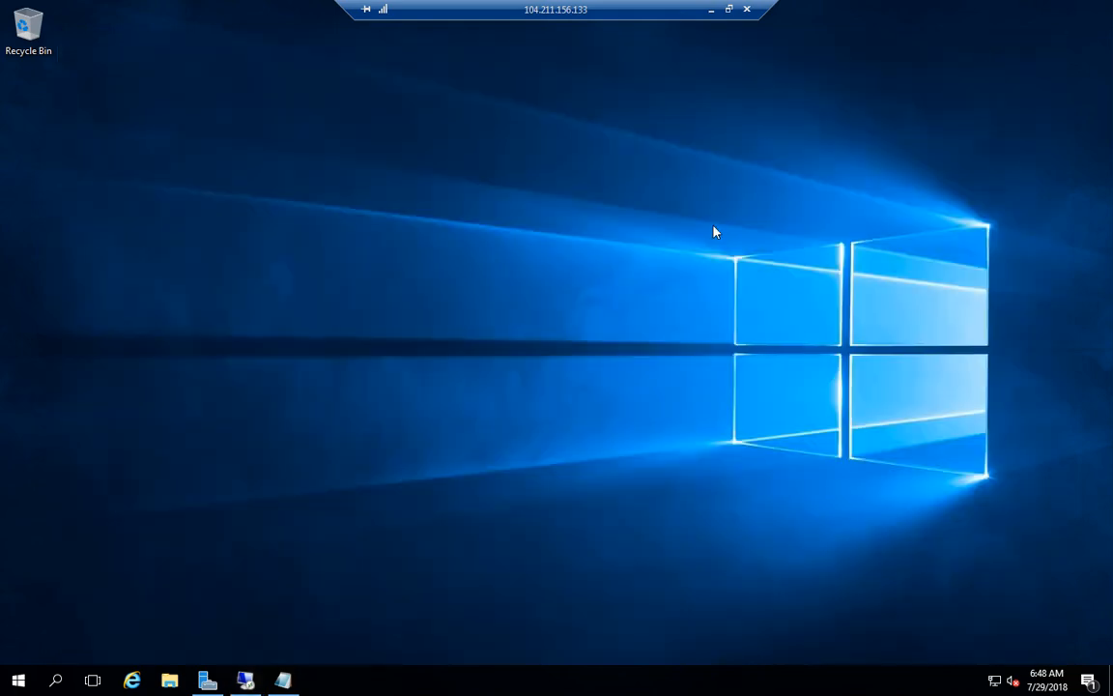
left_click(974, 44)
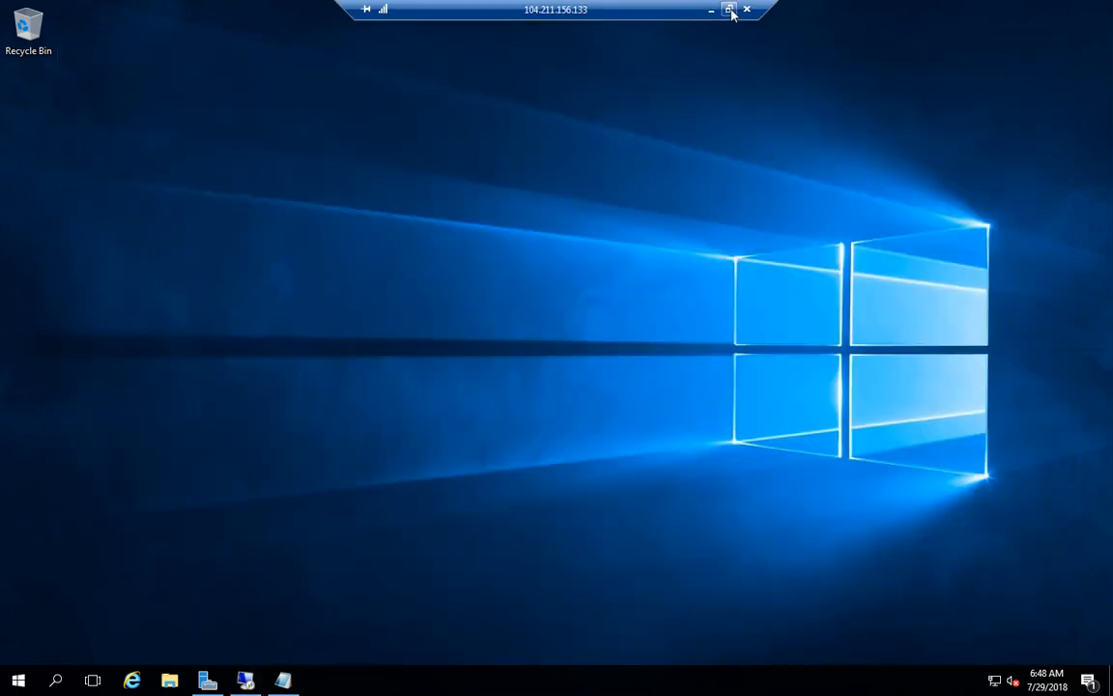
left_click(731, 9)
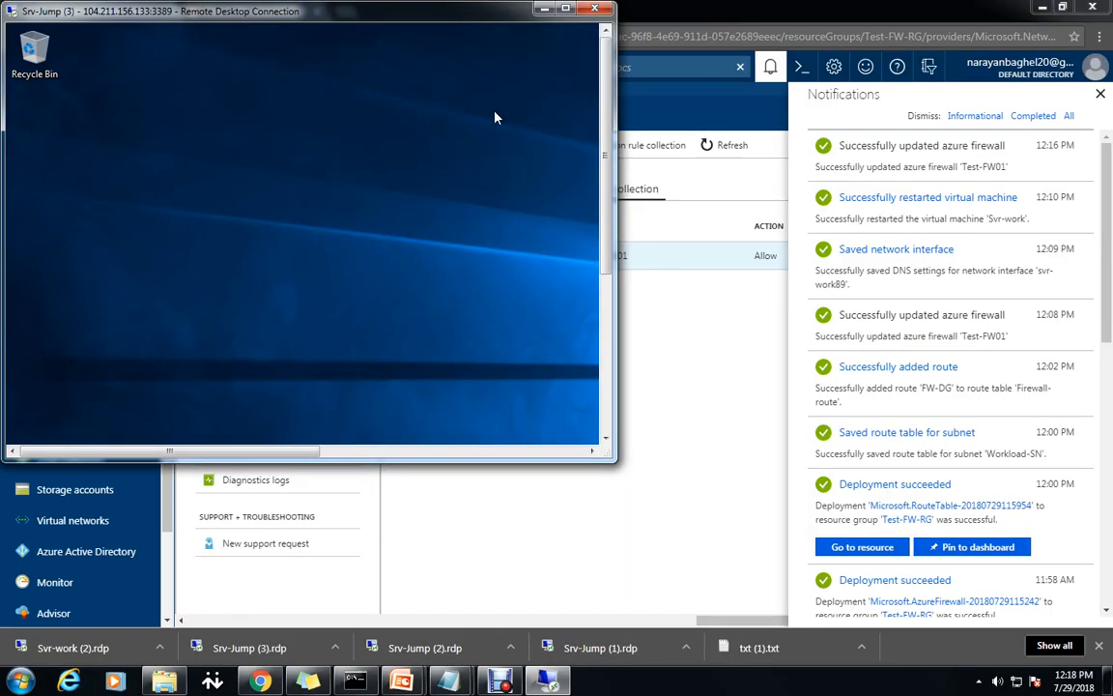
double_click(506, 10)
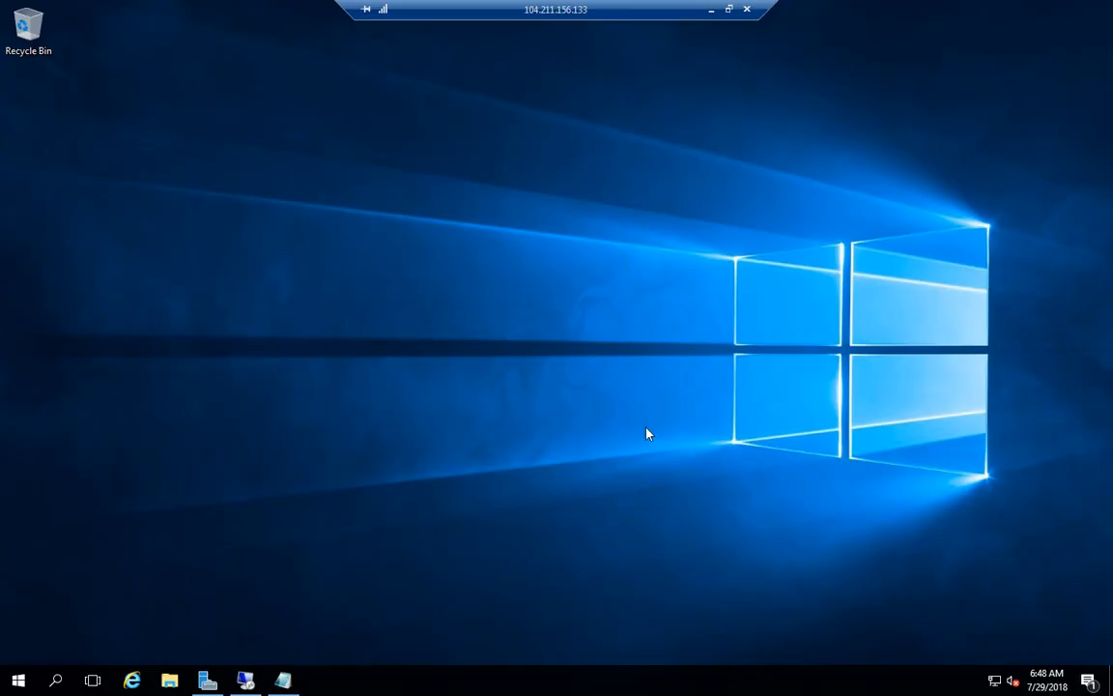
left_click(245, 680)
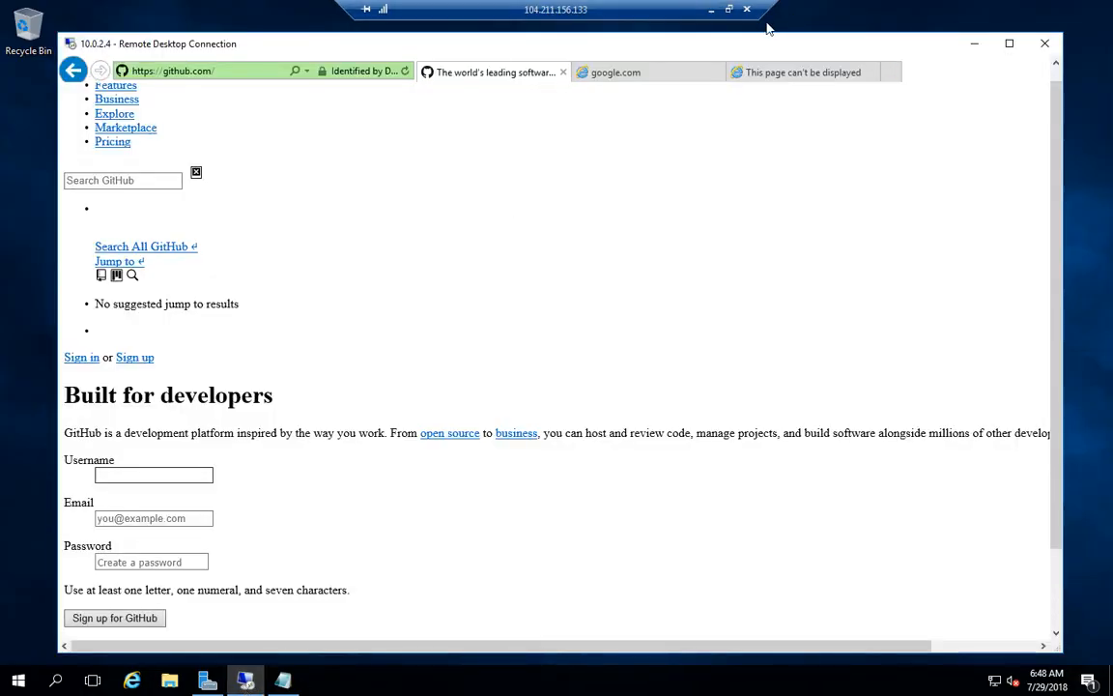
left_click(729, 10)
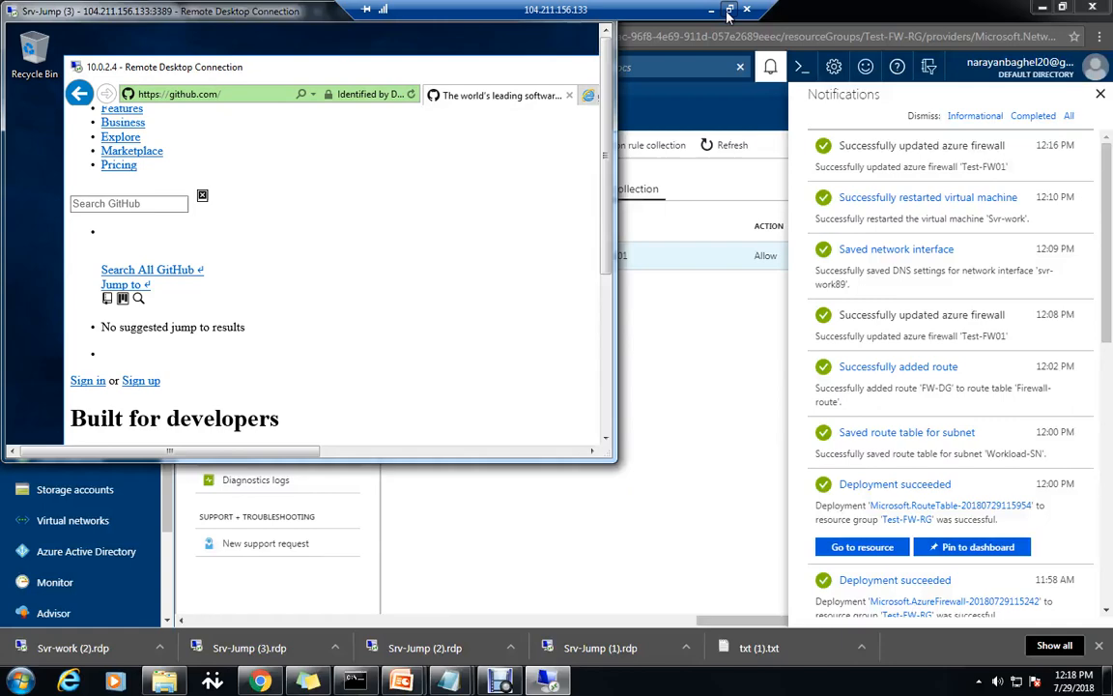
double_click(467, 23)
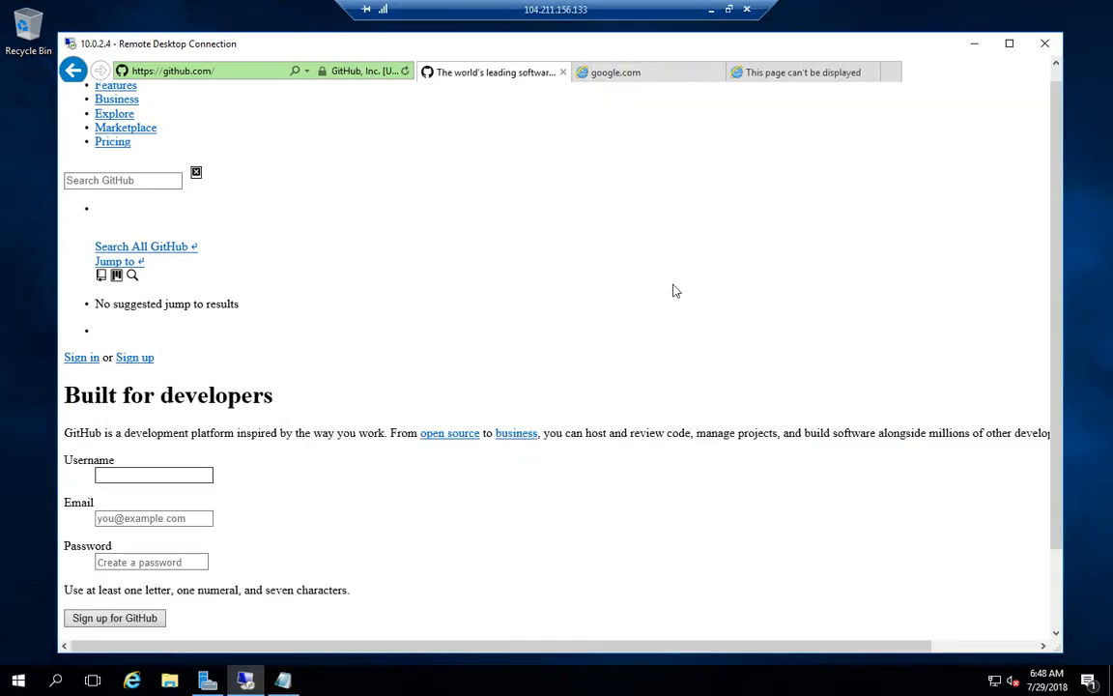
right_click(248, 680)
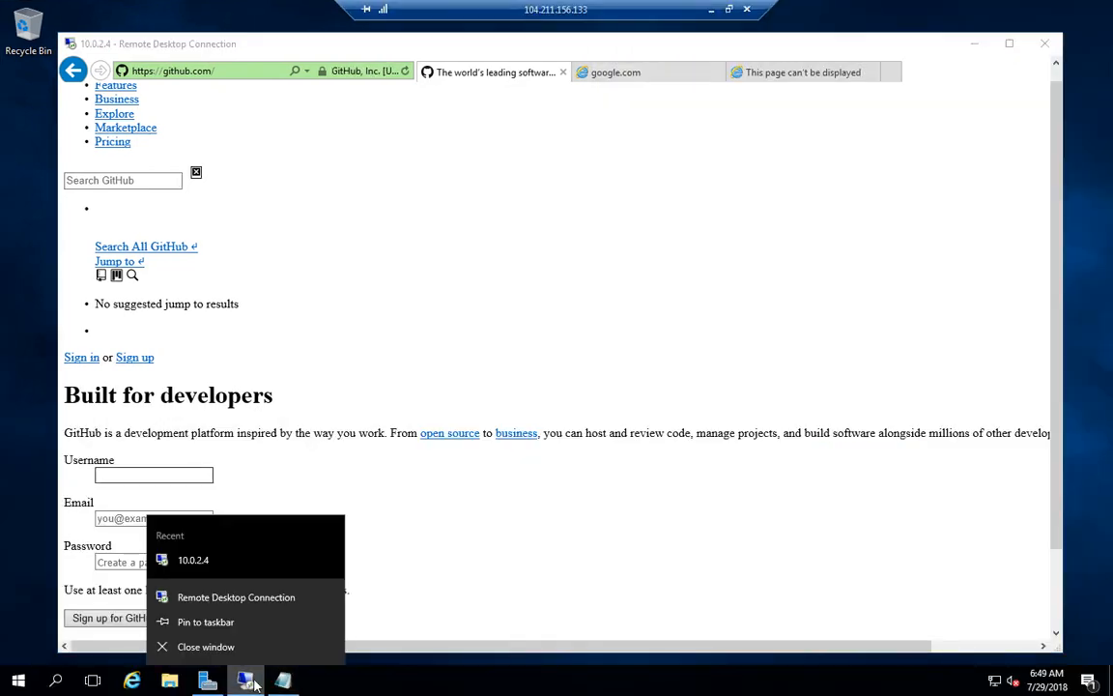
left_click(647, 248)
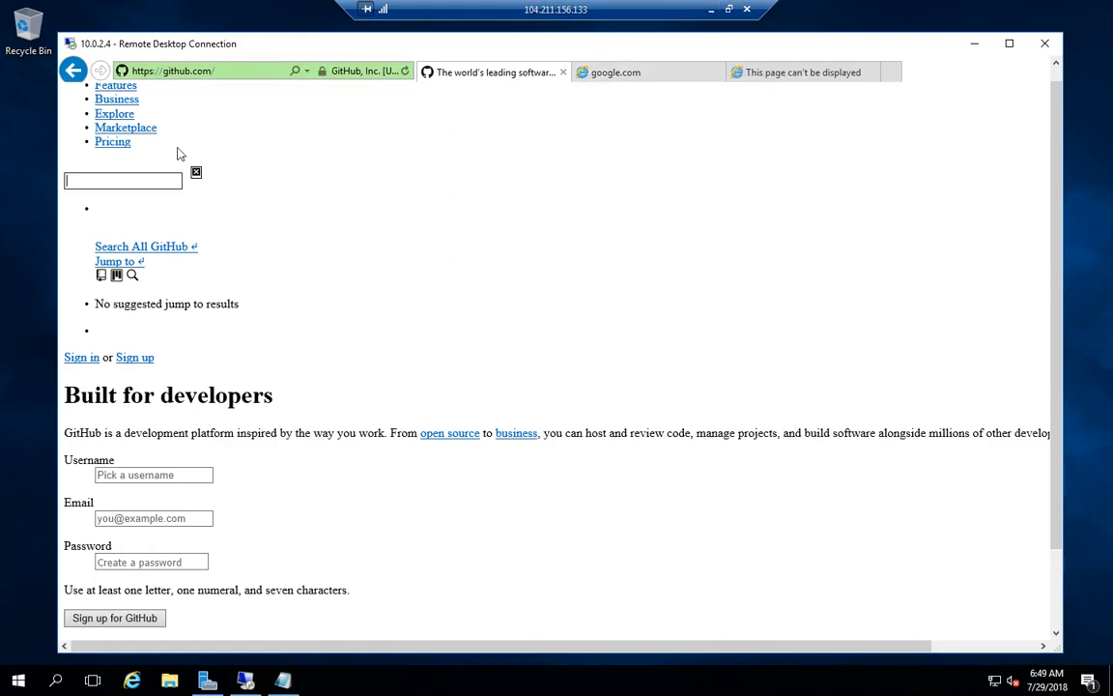
Reposition the nested remote window and check the remote connection quality.
left_click(728, 9)
double_click(495, 14)
left_click(249, 681)
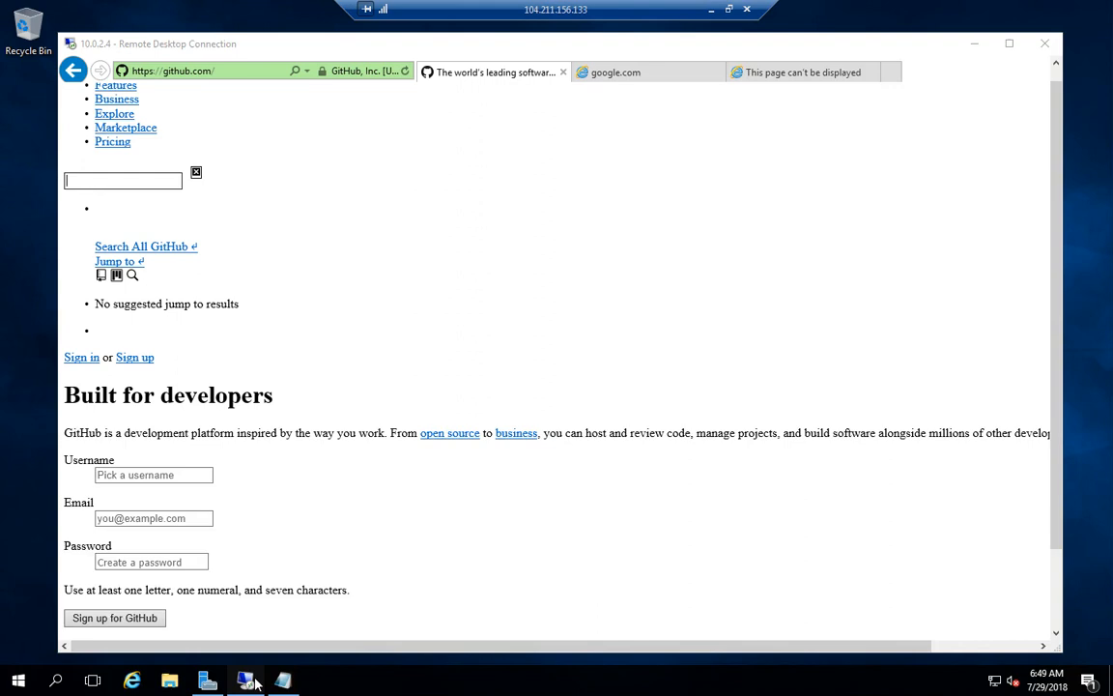
left_click(255, 684)
left_click_drag(926, 42, 904, 190)
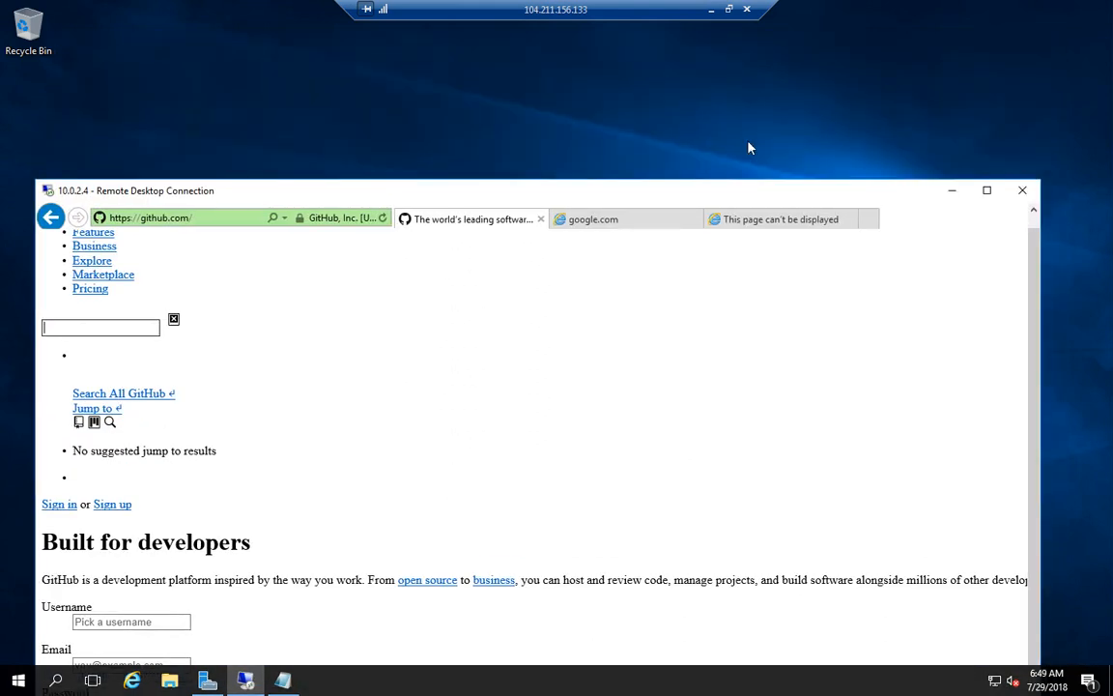
left_click(383, 10)
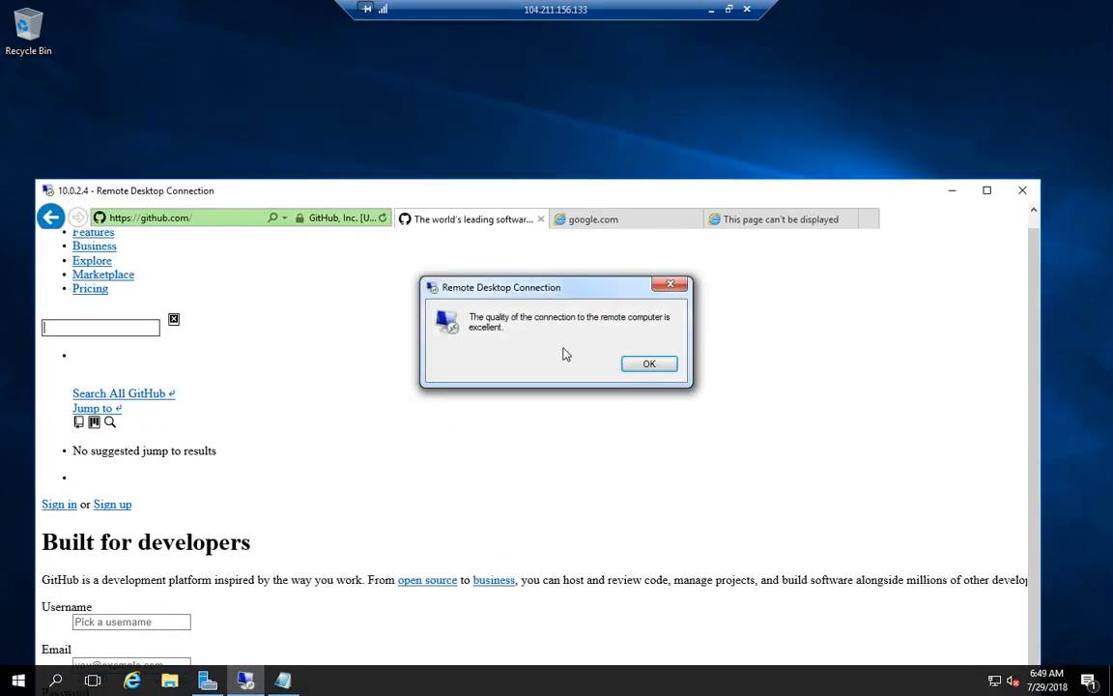
left_click(649, 363)
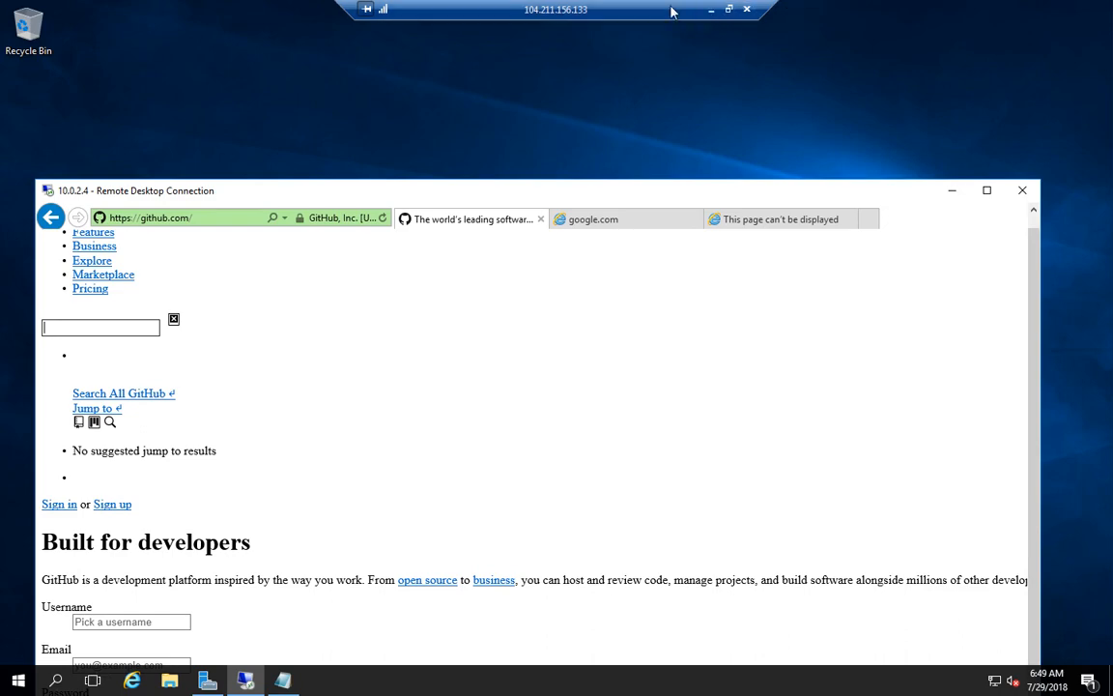
left_click(730, 10)
left_click_drag(606, 204, 525, 376)
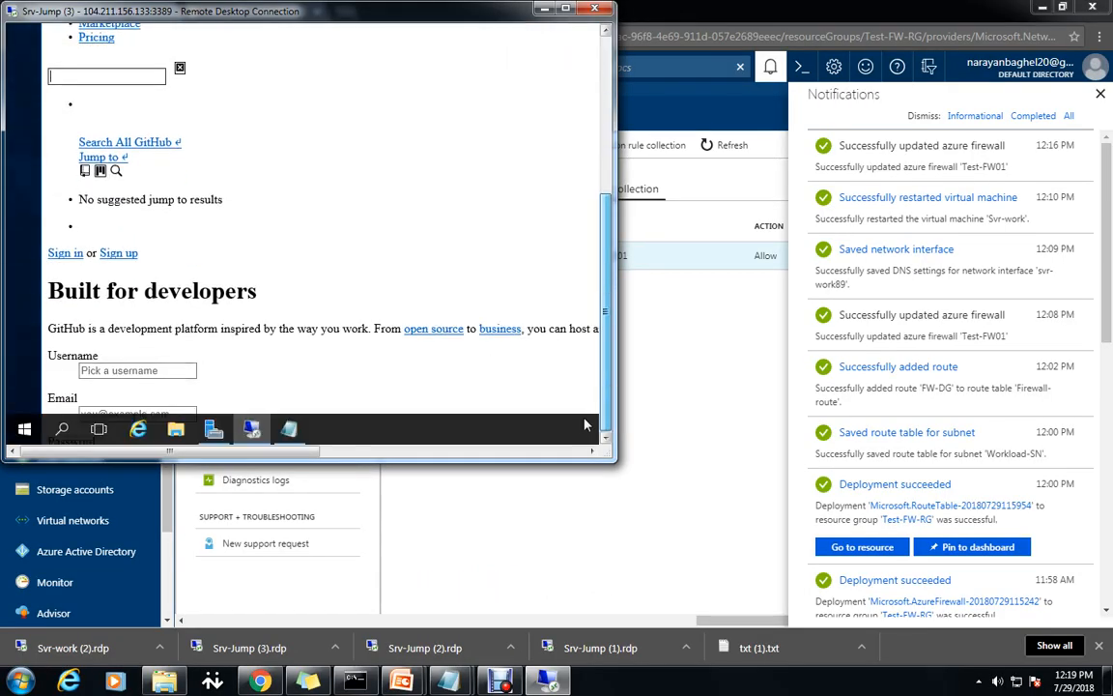
left_click(568, 9)
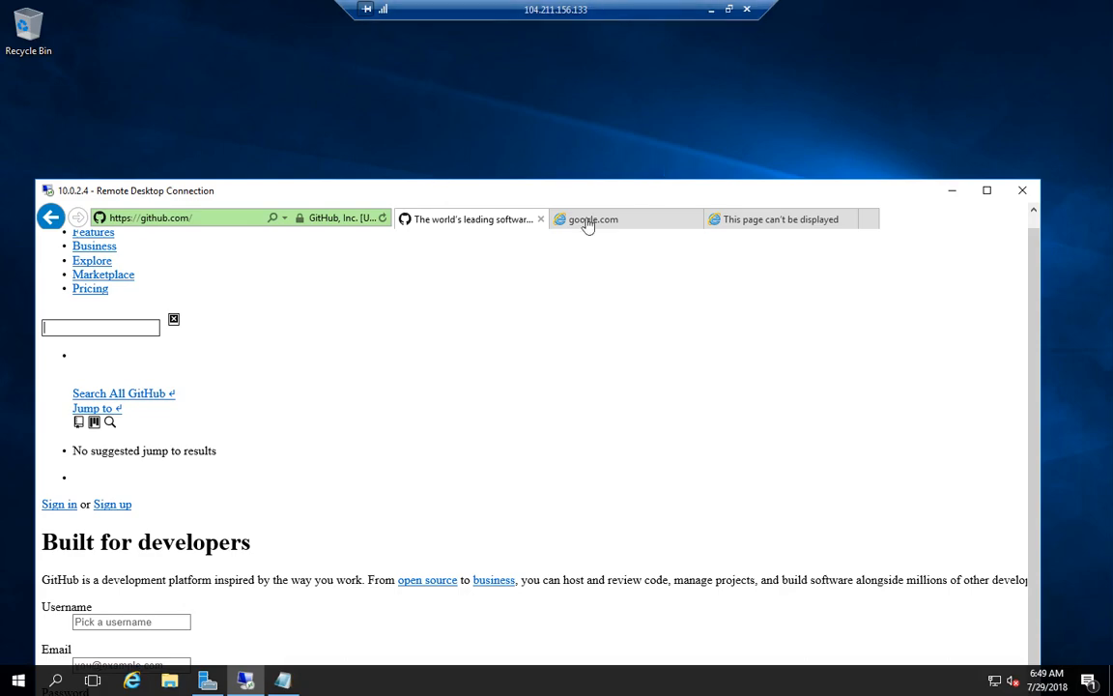
left_click_drag(540, 194, 634, 96)
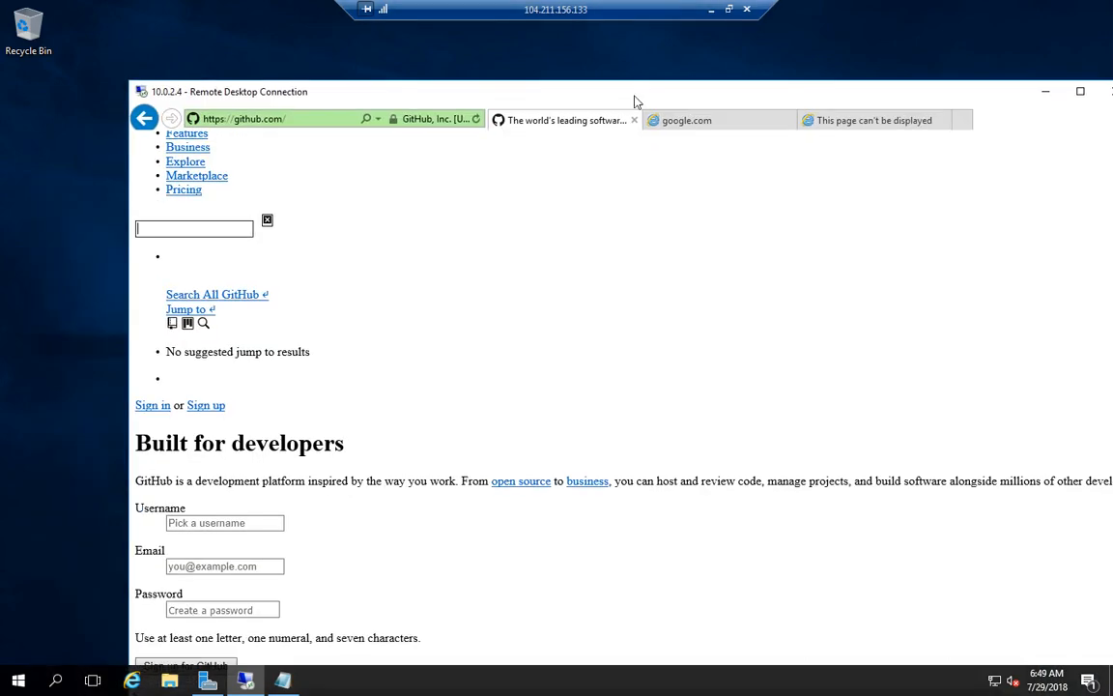
Review the msn.com error tab, then the google.com tab's default-action deny message.
left_click(247, 682)
left_click(247, 682)
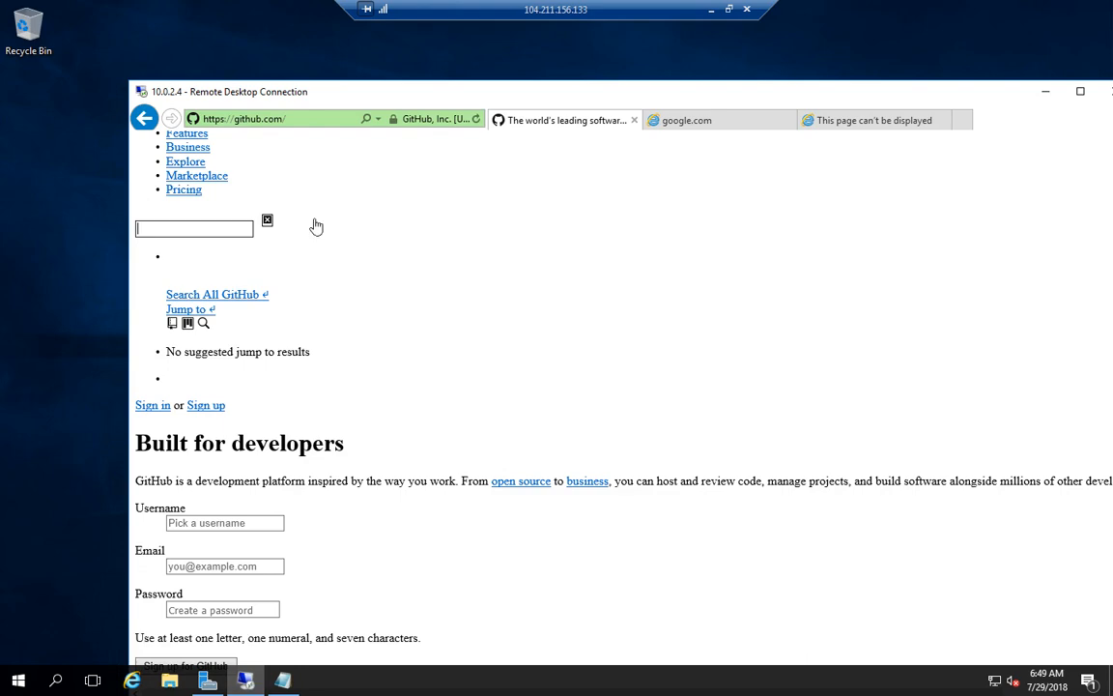
left_click_drag(210, 94, 164, 50)
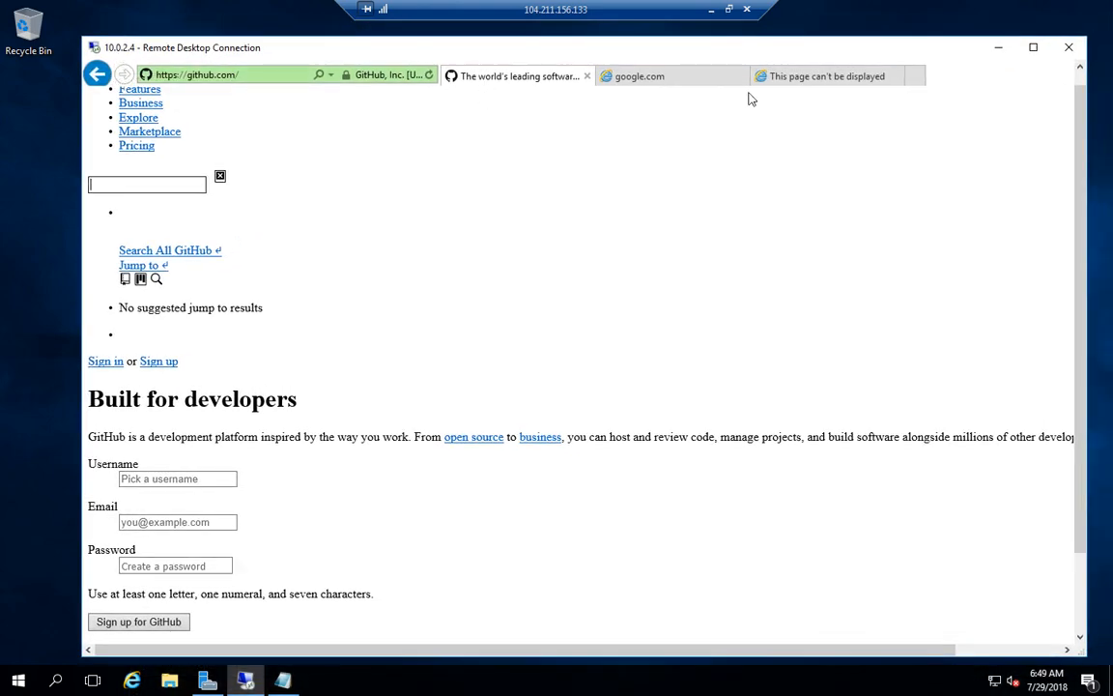
left_click(774, 76)
left_click(640, 75)
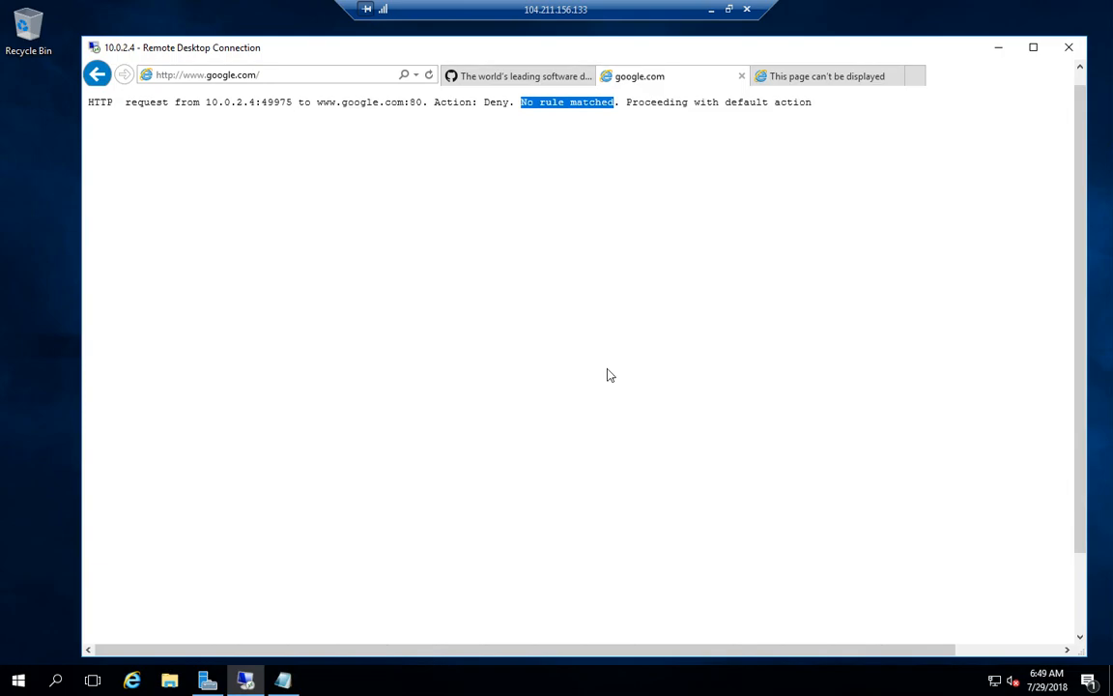
Minimize the remote session and close Notifications to view App-Coll01 on Test-FW01's Rules page.
left_click(711, 9)
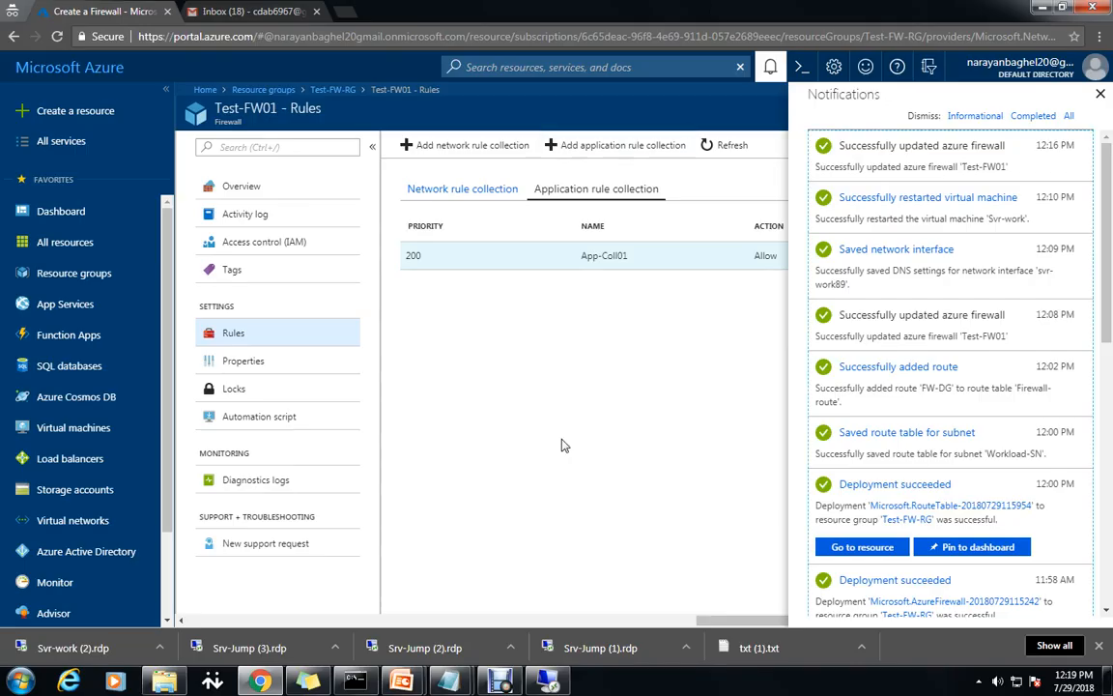
left_click(1100, 96)
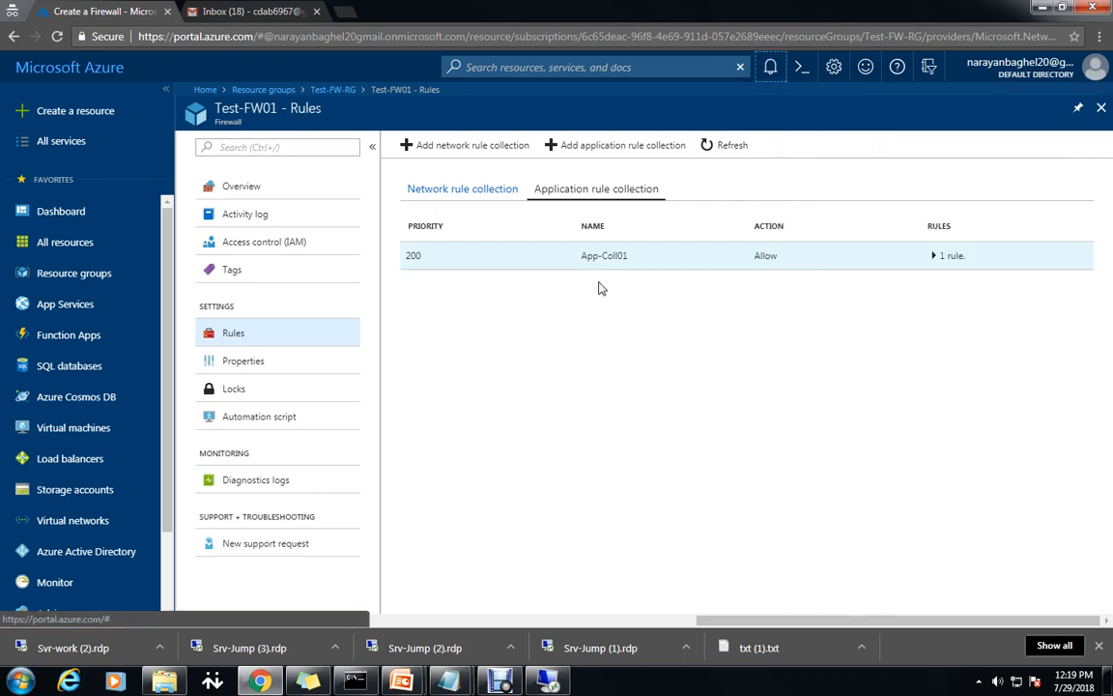